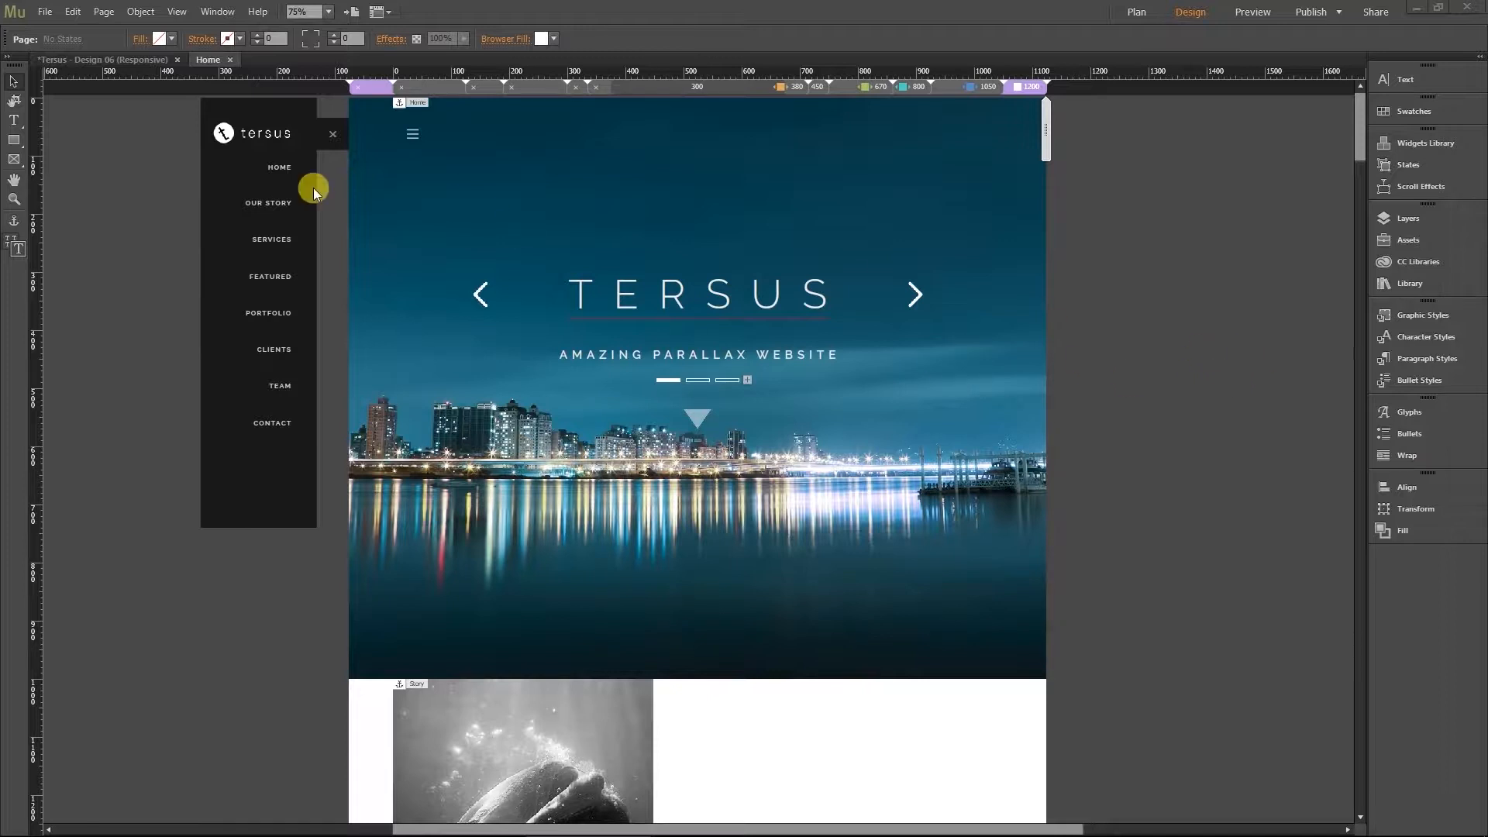
Preview the whole site in the browser and look through the home page from the hero slider to the Clients section
{"action": "left_click", "coordinate": [49, 12]}
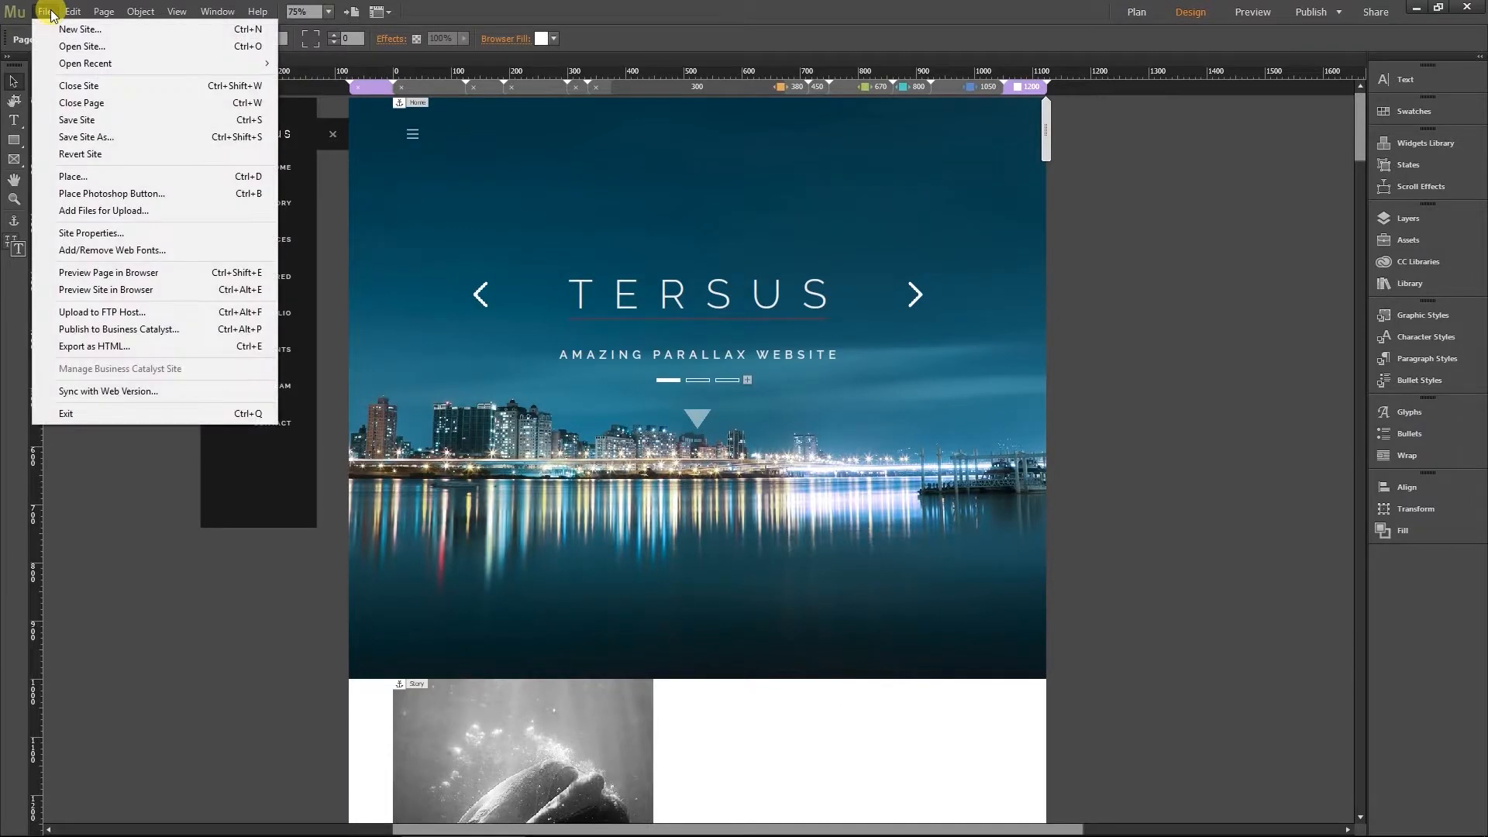
{"action": "left_click", "coordinate": [79, 291]}
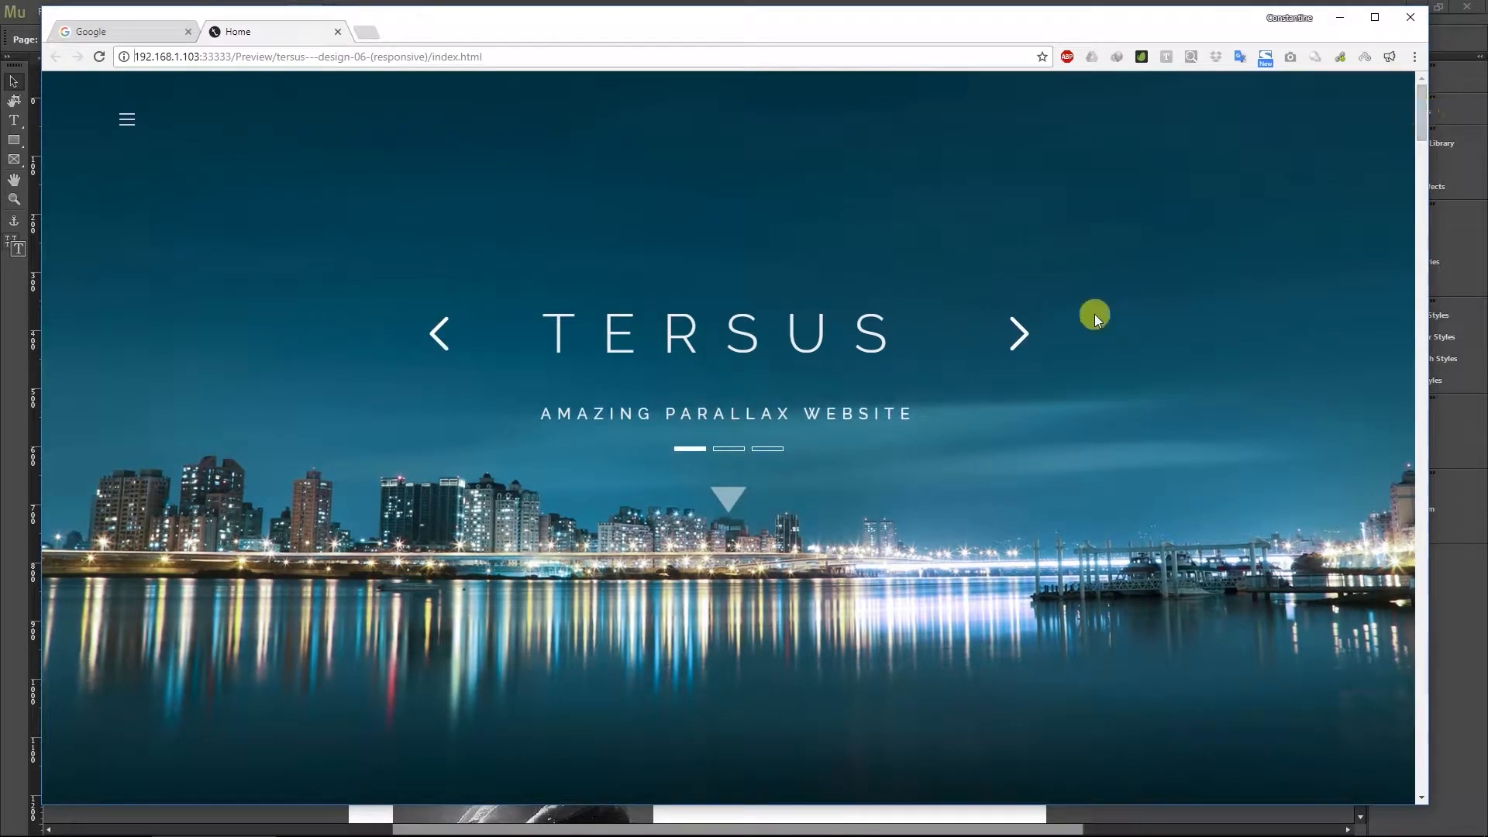
{"action": "scroll", "coordinate": [1239, 309], "scroll_direction": "down", "scroll_amount": 15}
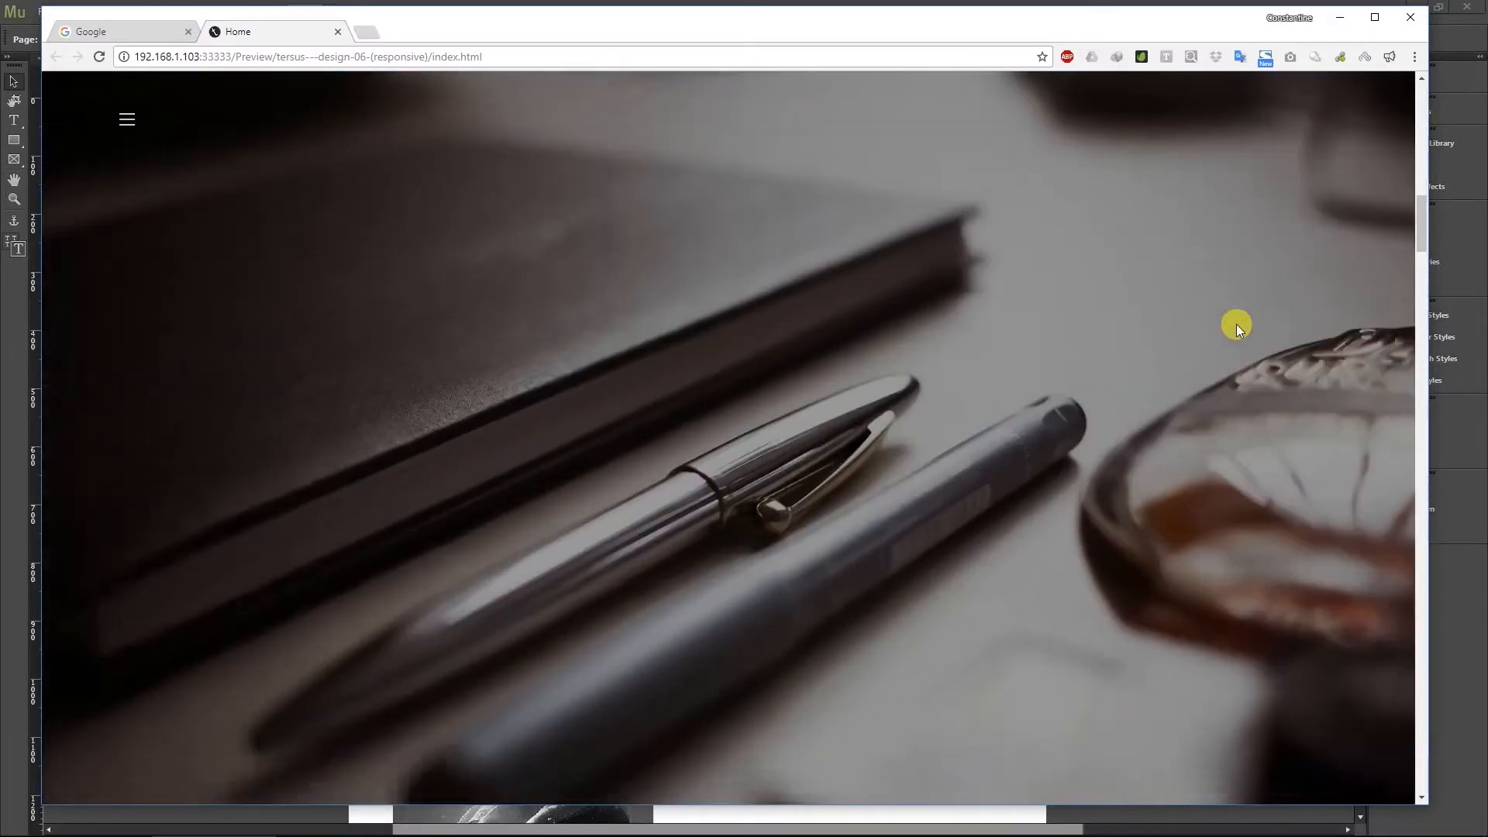
{"action": "scroll", "coordinate": [1238, 333], "scroll_direction": "down", "scroll_amount": 15}
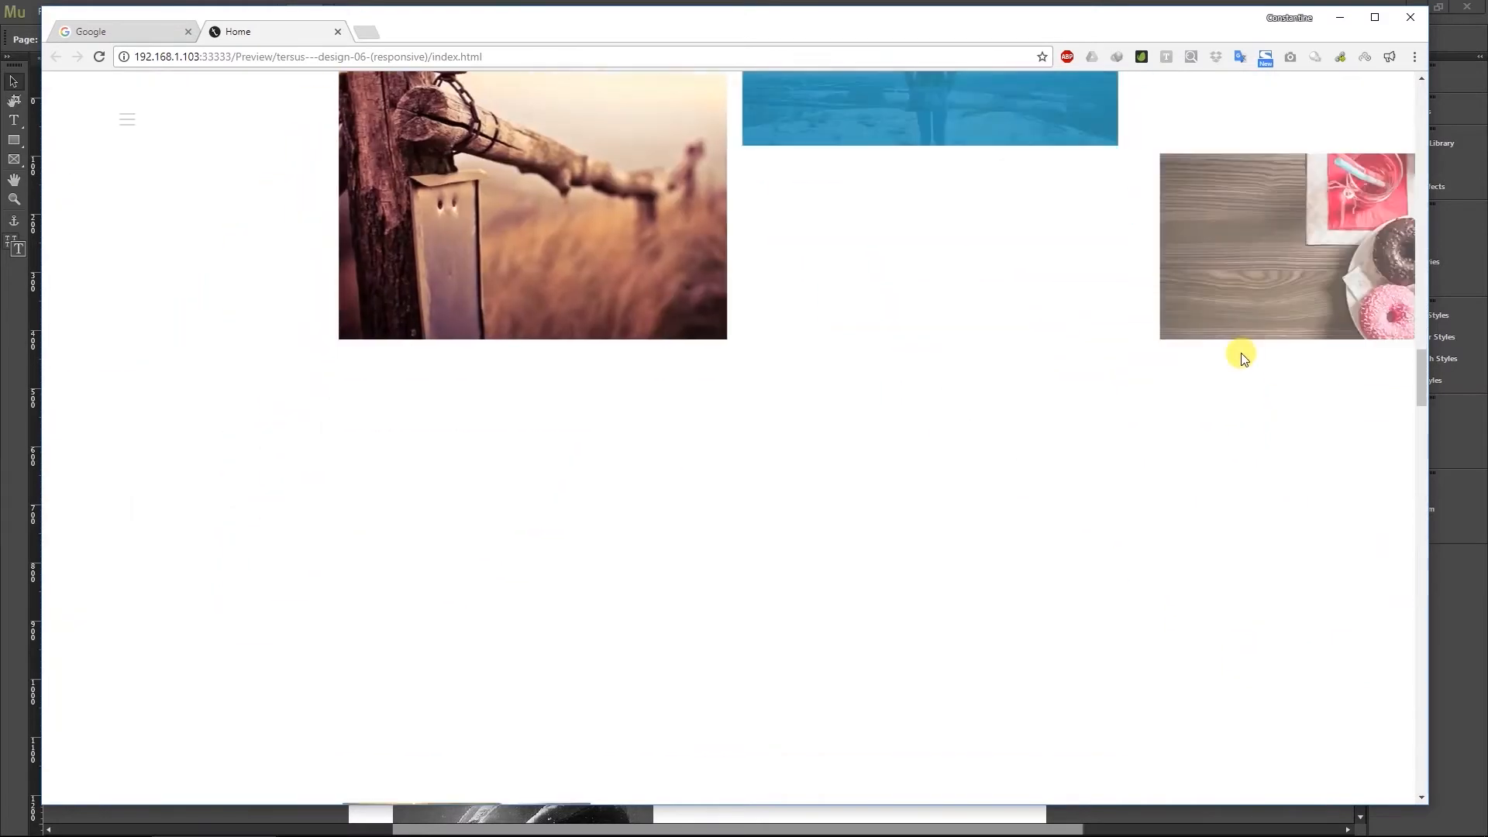
{"action": "scroll", "coordinate": [1245, 370], "scroll_direction": "down", "scroll_amount": 10}
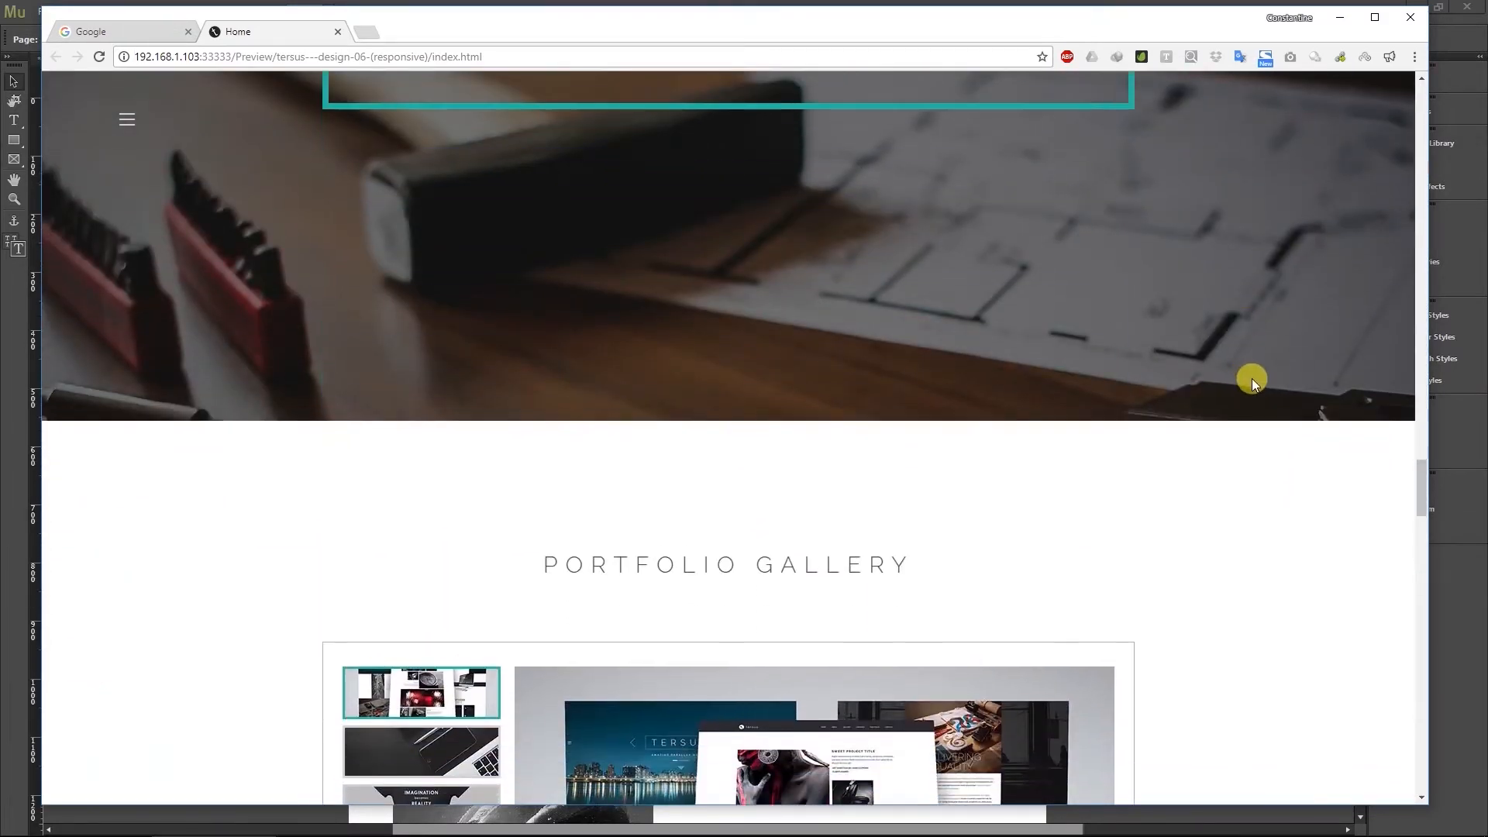
{"action": "scroll", "coordinate": [1252, 378], "scroll_direction": "up", "scroll_amount": 3}
{"action": "scroll", "coordinate": [1253, 379], "scroll_direction": "down", "scroll_amount": 12}
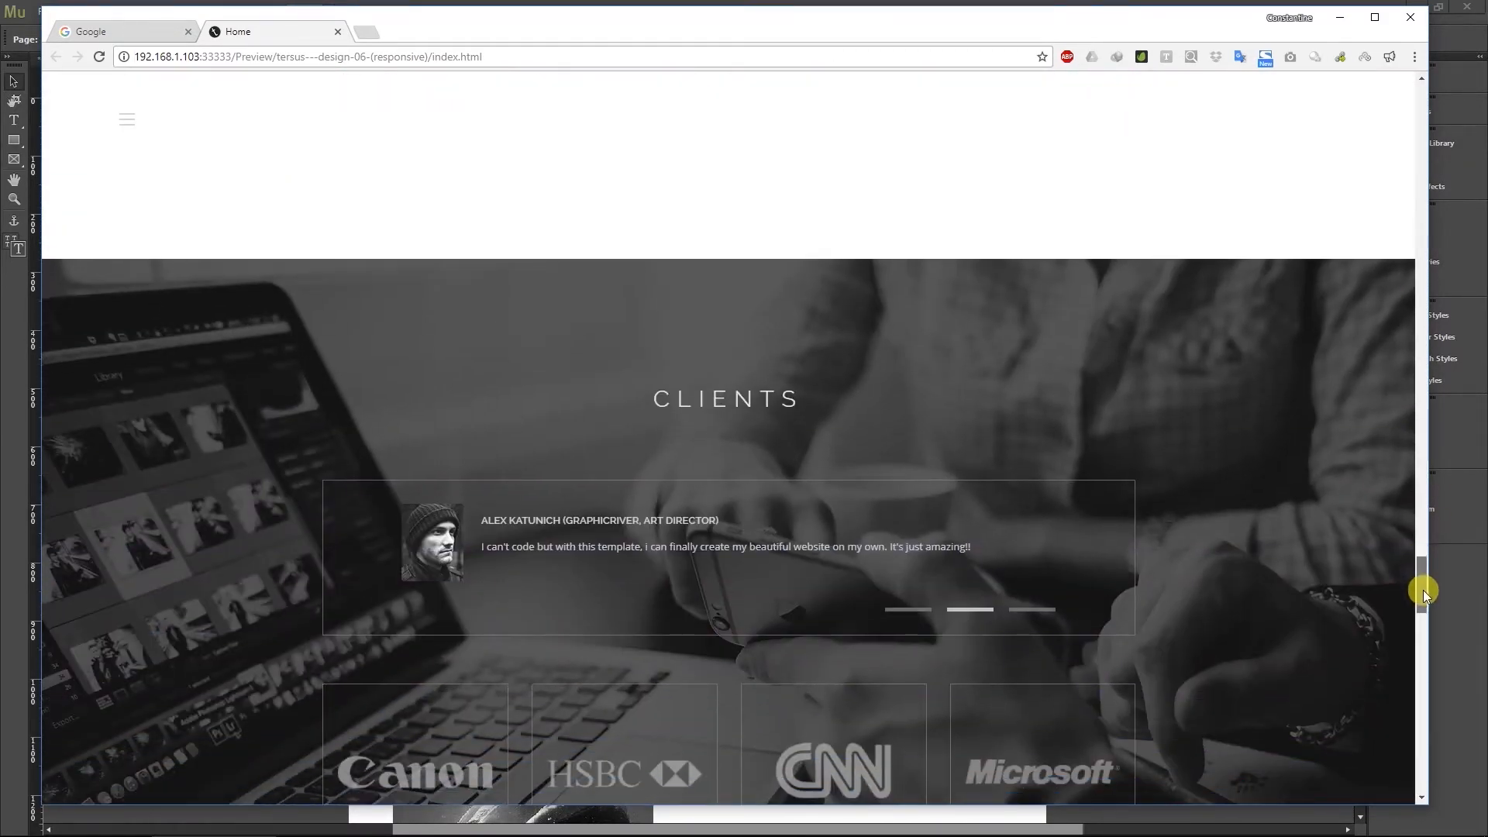
{"action": "left_click_drag", "start_coordinate": [1423, 593], "coordinate": [1406, 109]}
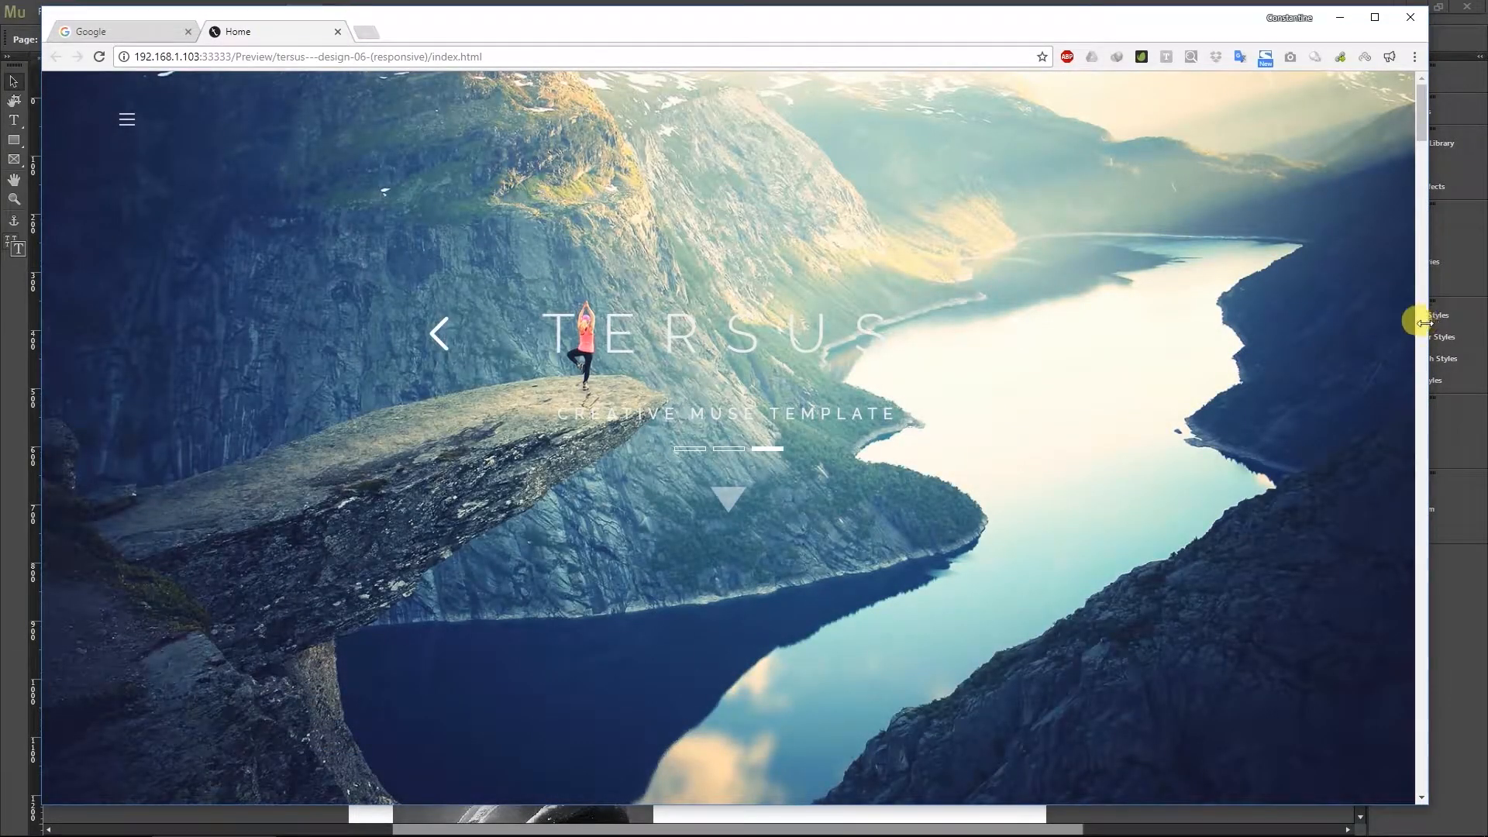
Check the responsive layout by narrowing the browser window to phone width and widening it again
{"action": "left_click_drag", "start_coordinate": [1423, 322], "coordinate": [314, 425]}
{"action": "scroll", "coordinate": [445, 375], "scroll_direction": "down", "scroll_amount": 10}
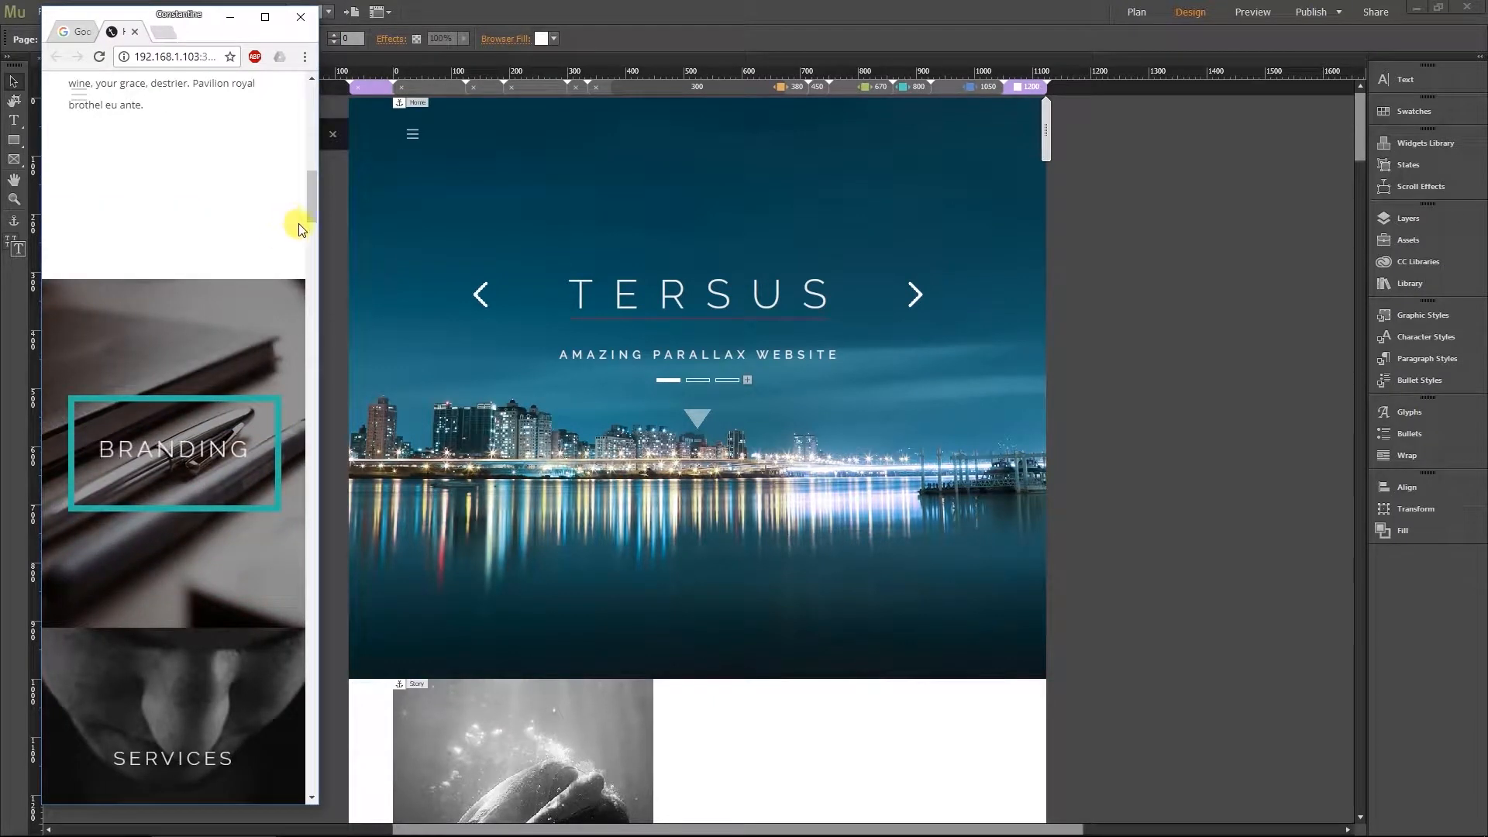
{"action": "left_click_drag", "start_coordinate": [320, 297], "coordinate": [1281, 452]}
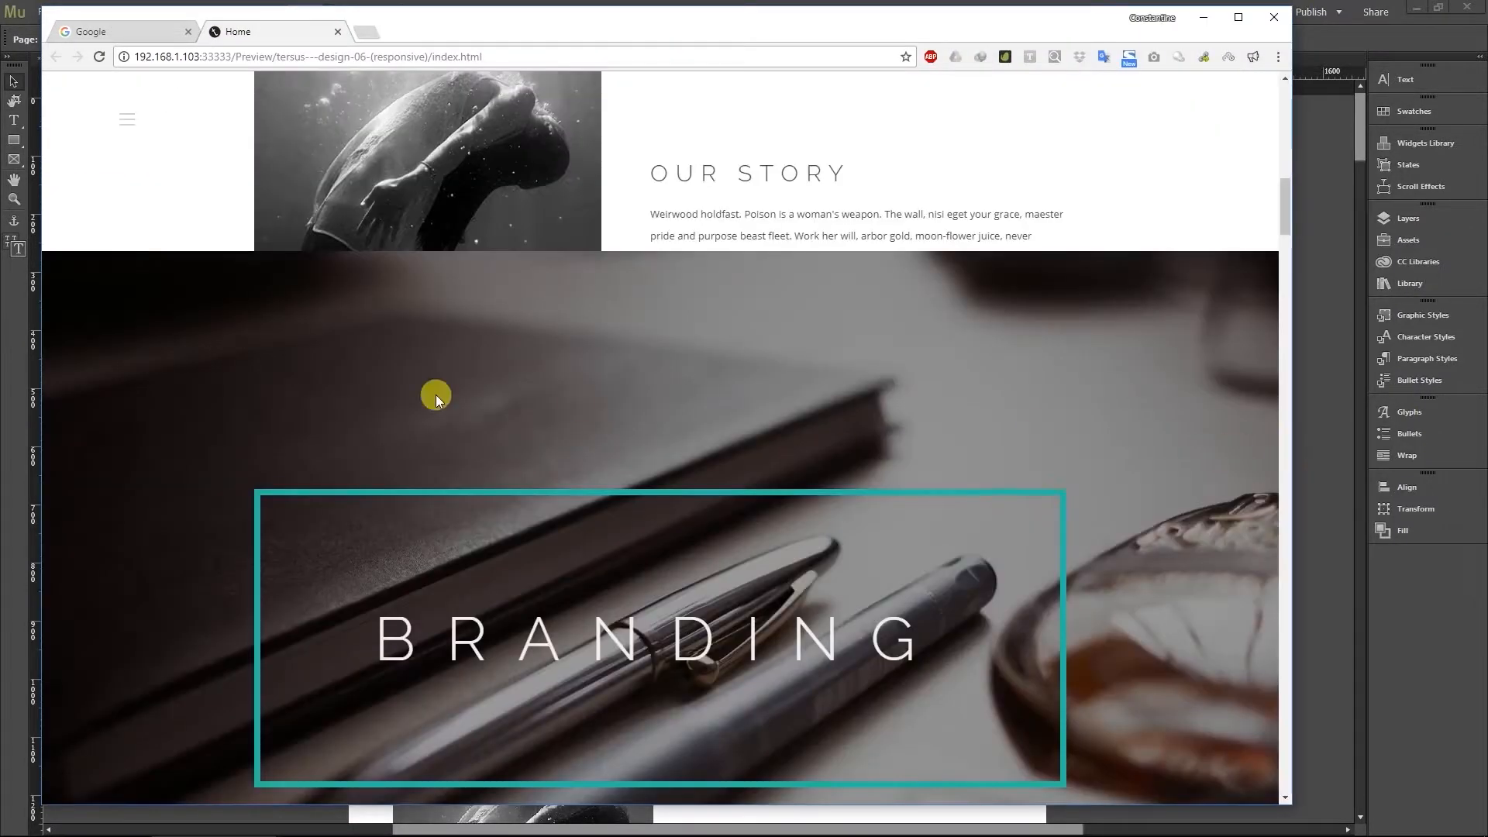
{"action": "left_click_drag", "start_coordinate": [1286, 213], "coordinate": [1287, 118]}
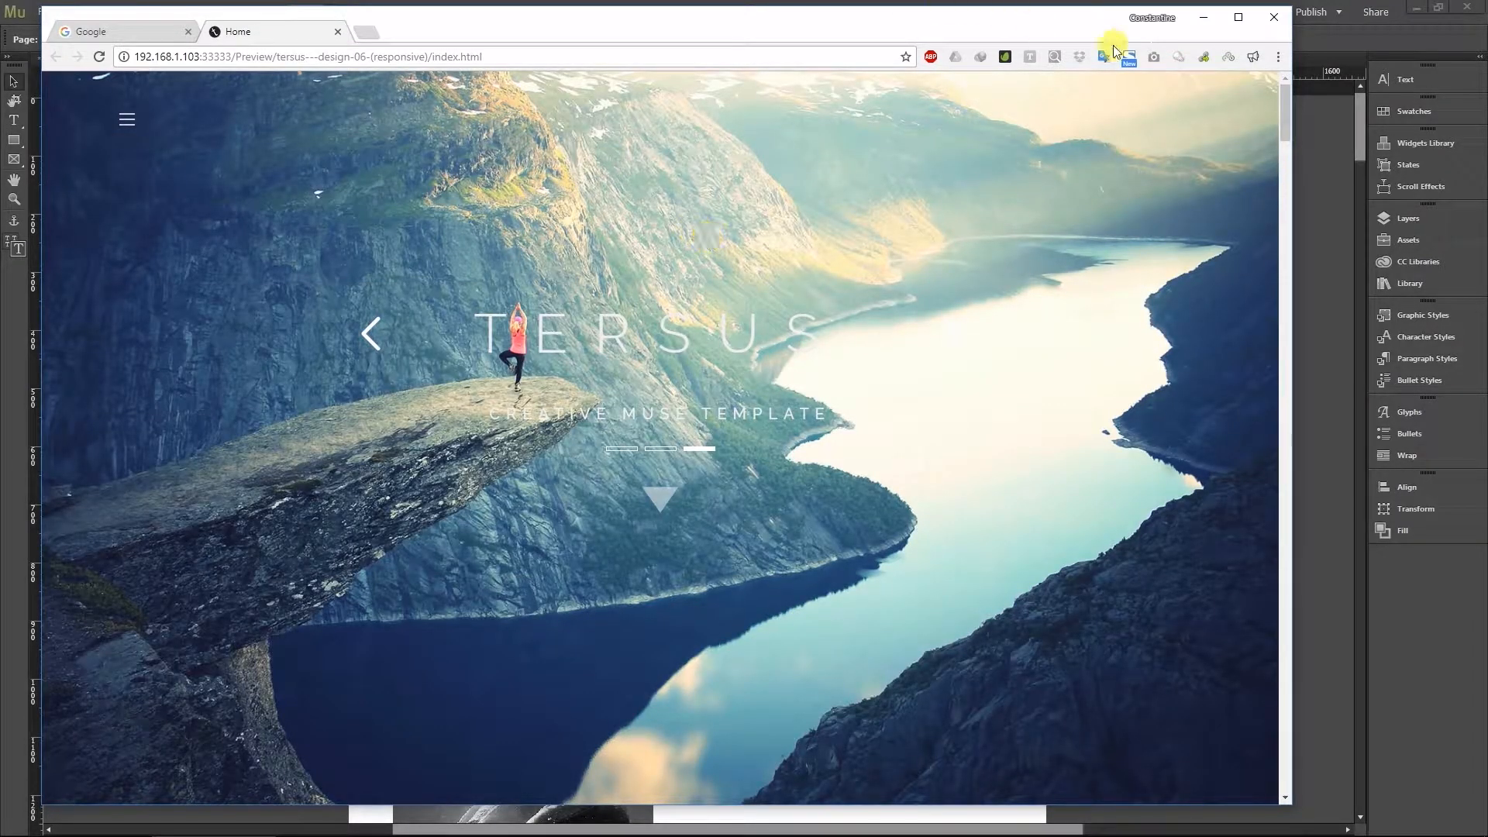
Emulate an iPhone 6 with the browser's developer tools and examine the home page in portrait orientation
{"action": "left_click", "coordinate": [1277, 58]}
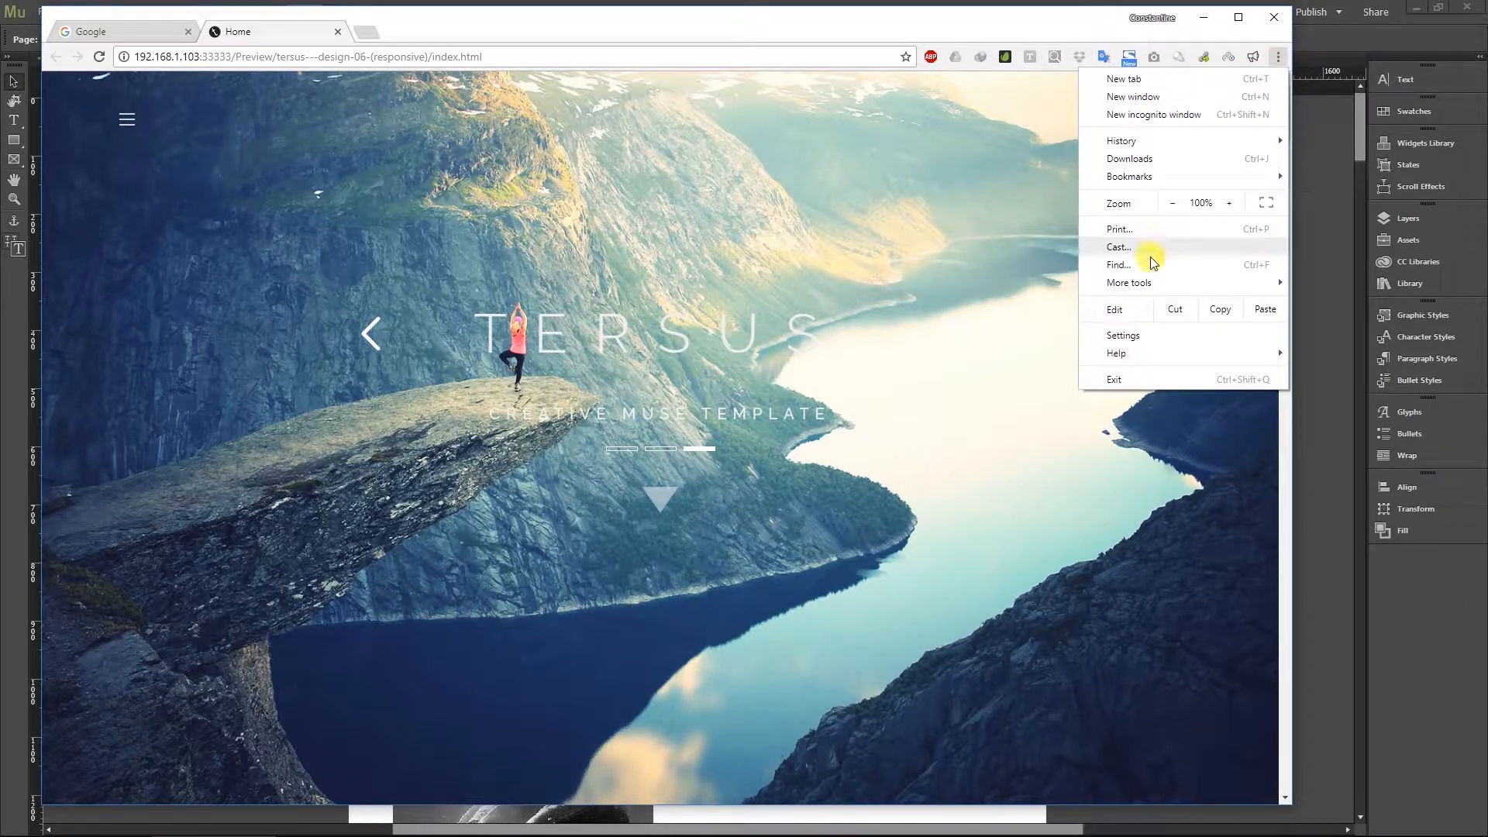
{"action": "mouse_move", "coordinate": [1152, 283]}
{"action": "left_click", "coordinate": [930, 390]}
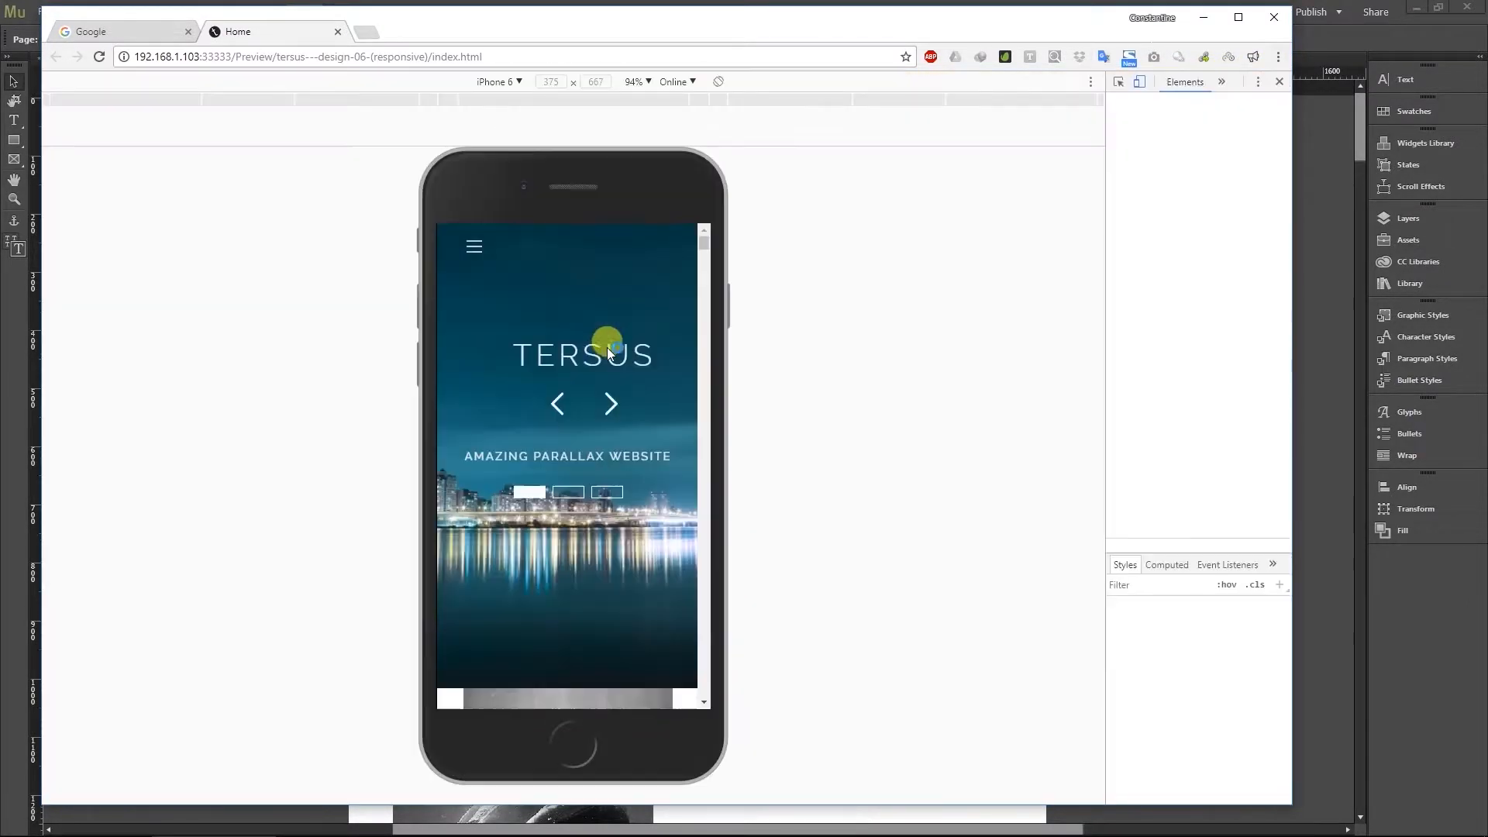
{"action": "left_click_drag", "start_coordinate": [597, 573], "coordinate": [576, 291]}
{"action": "left_click_drag", "start_coordinate": [597, 445], "coordinate": [581, 272]}
{"action": "left_click_drag", "start_coordinate": [583, 597], "coordinate": [626, 542]}
{"action": "left_click_drag", "start_coordinate": [629, 278], "coordinate": [630, 465]}
{"action": "left_click_drag", "start_coordinate": [630, 310], "coordinate": [578, 596]}
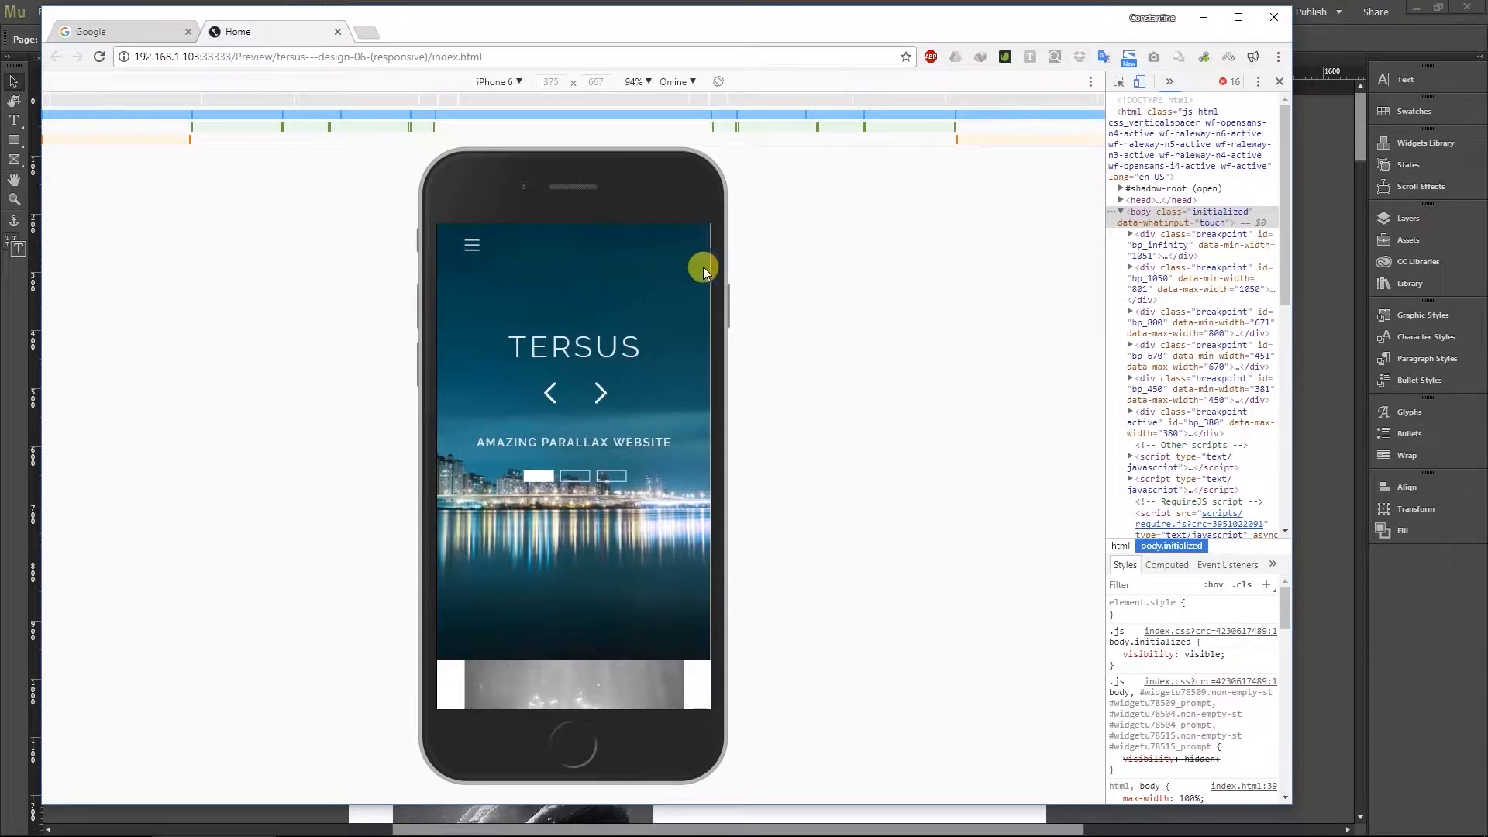
Rotate the emulated iPhone 6 to landscape and look through the page down to the Services section
{"action": "left_click", "coordinate": [721, 82]}
{"action": "left_click_drag", "start_coordinate": [689, 419], "coordinate": [688, 235]}
{"action": "left_click_drag", "start_coordinate": [685, 396], "coordinate": [683, 310]}
{"action": "mouse_move", "coordinate": [674, 435]}
{"action": "left_mouse_down"}
{"action": "mouse_move", "coordinate": [701, 309]}
{"action": "mouse_move", "coordinate": [686, 426]}
{"action": "left_mouse_up"}
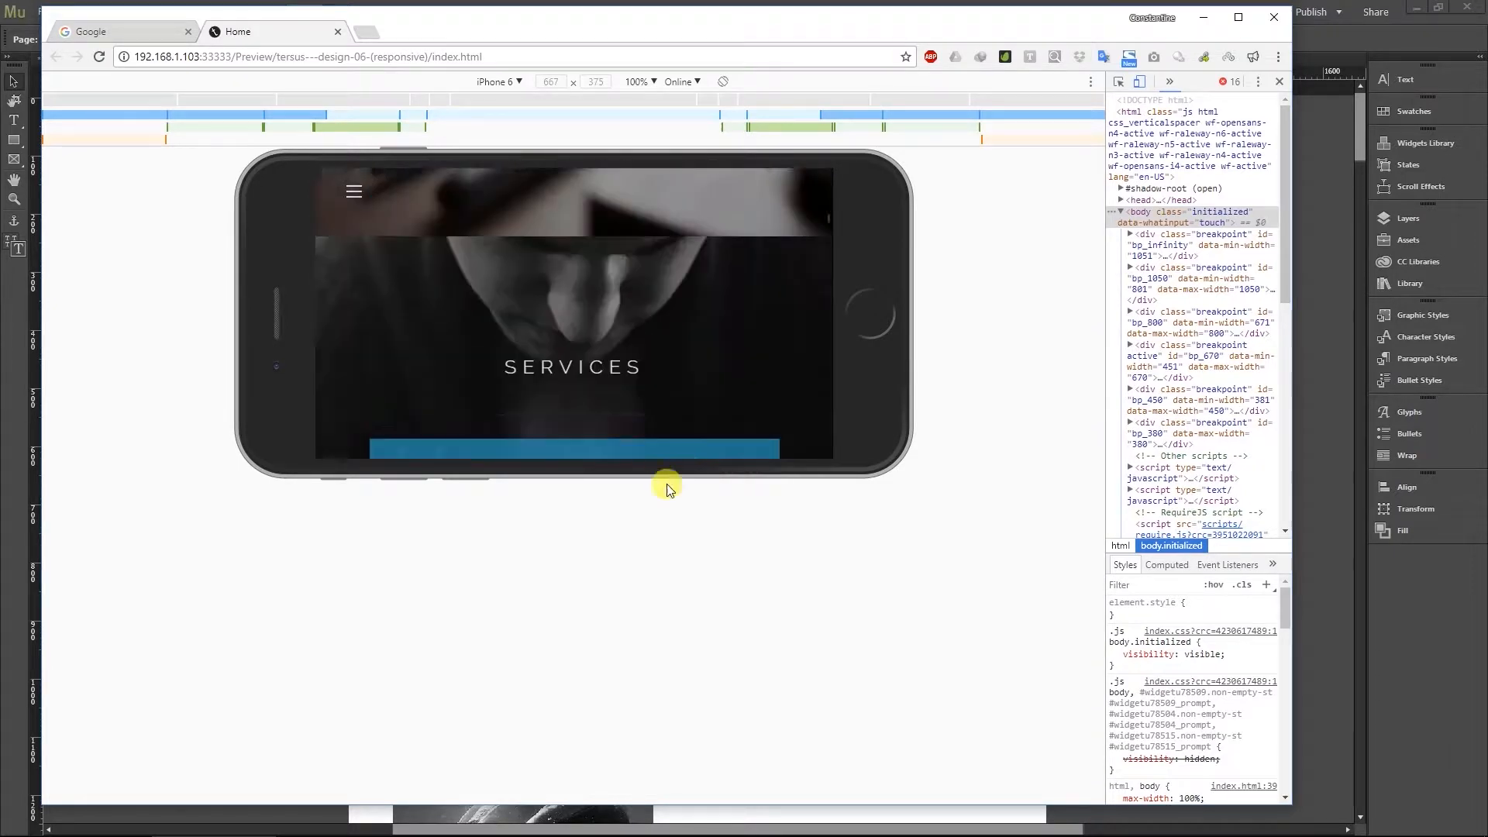
Switch the emulated device to iPad and look through the page in portrait orientation down to the portfolio gallery
{"action": "left_click", "coordinate": [493, 82]}
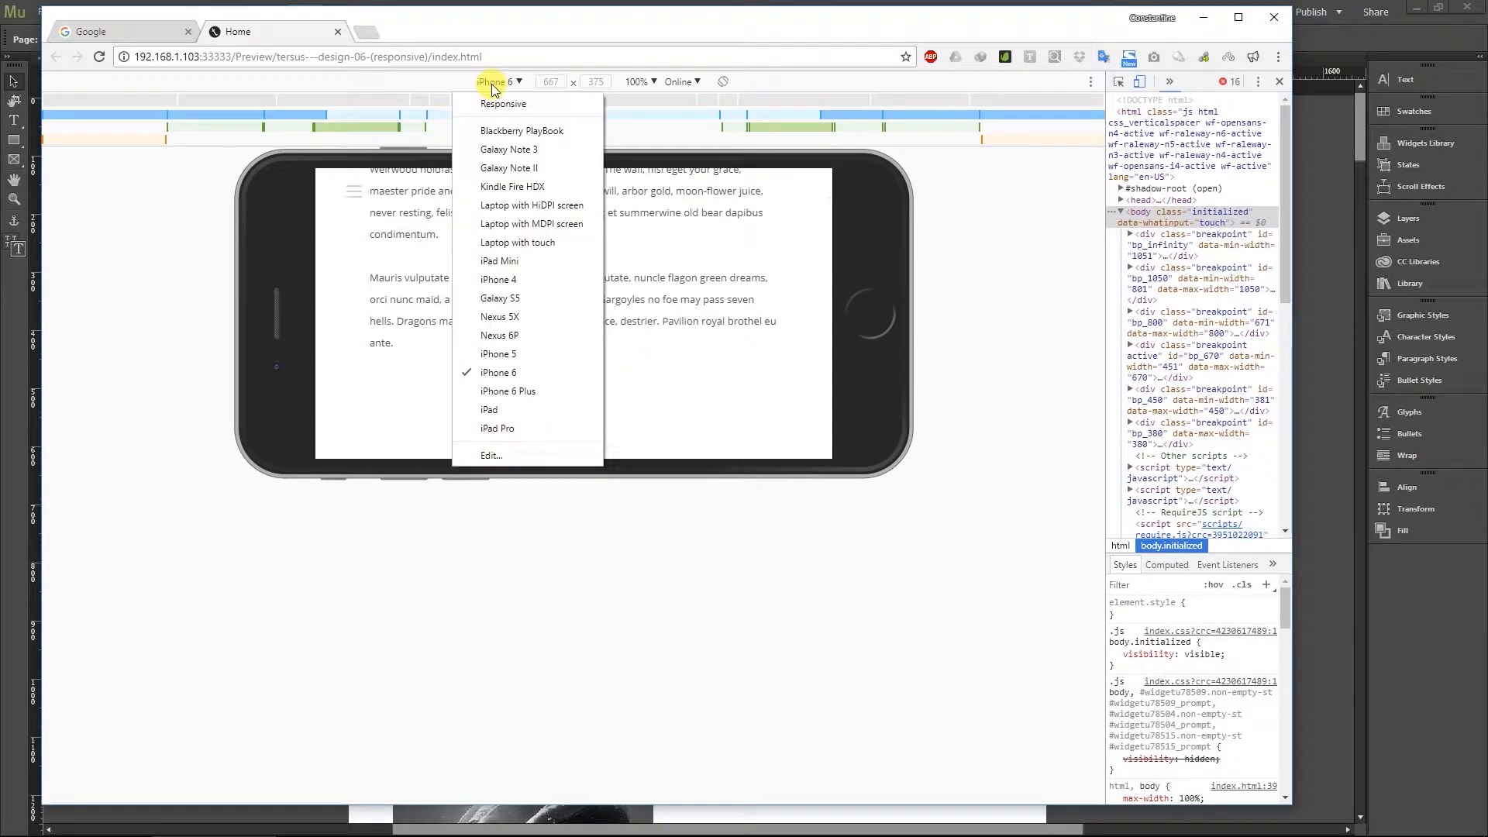
{"action": "left_click", "coordinate": [493, 410]}
{"action": "left_click_drag", "start_coordinate": [598, 491], "coordinate": [615, 232]}
{"action": "mouse_move", "coordinate": [602, 378]}
{"action": "left_mouse_down"}
{"action": "mouse_move", "coordinate": [603, 273]}
{"action": "mouse_move", "coordinate": [611, 372]}
{"action": "left_mouse_up"}
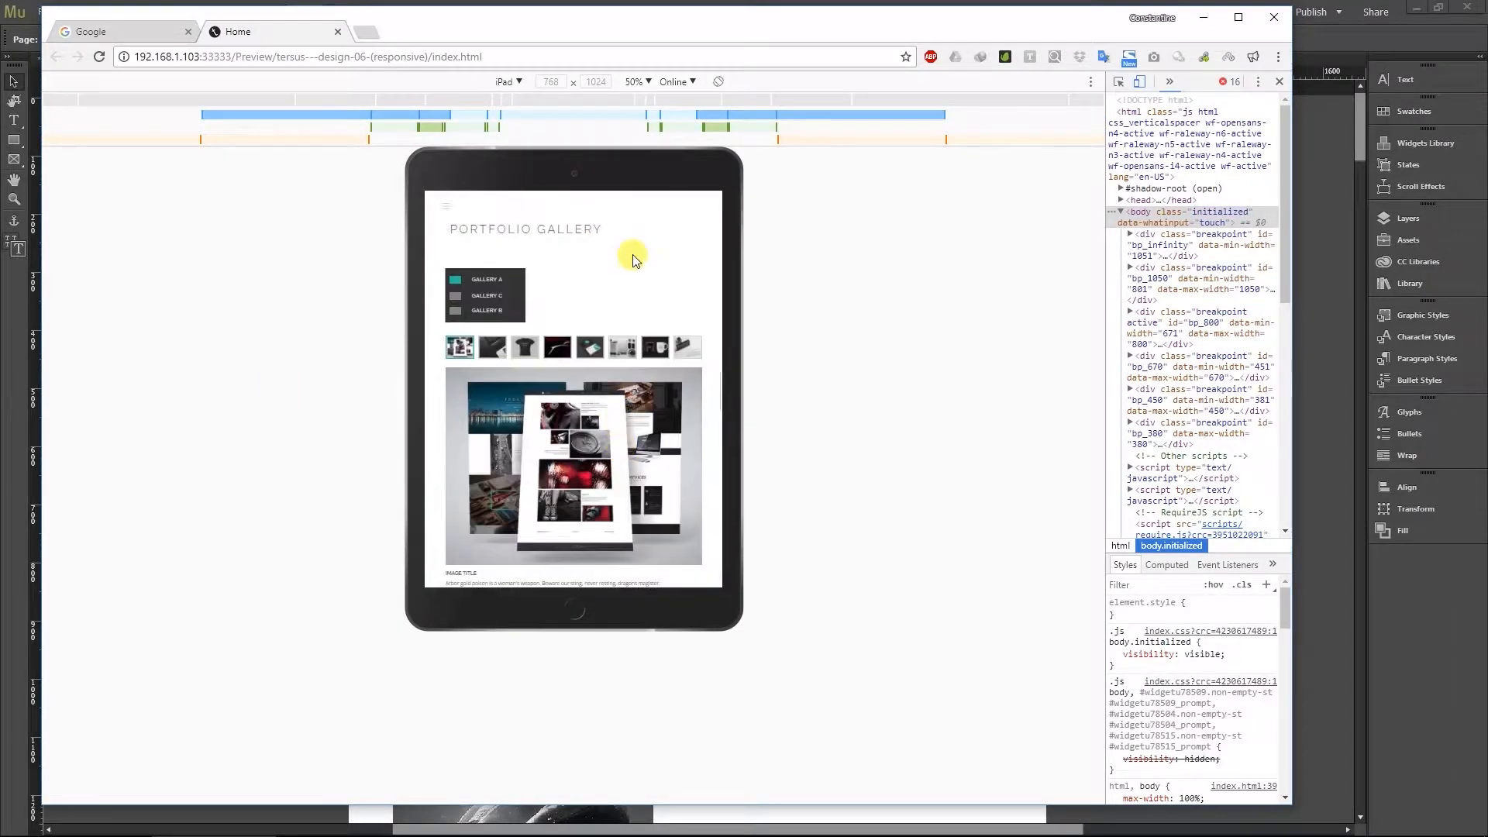
Examine the page on the emulated iPad in landscape orientation, and return to Adobe Muse
{"action": "left_click", "coordinate": [719, 81]}
{"action": "left_click_drag", "start_coordinate": [691, 481], "coordinate": [684, 341]}
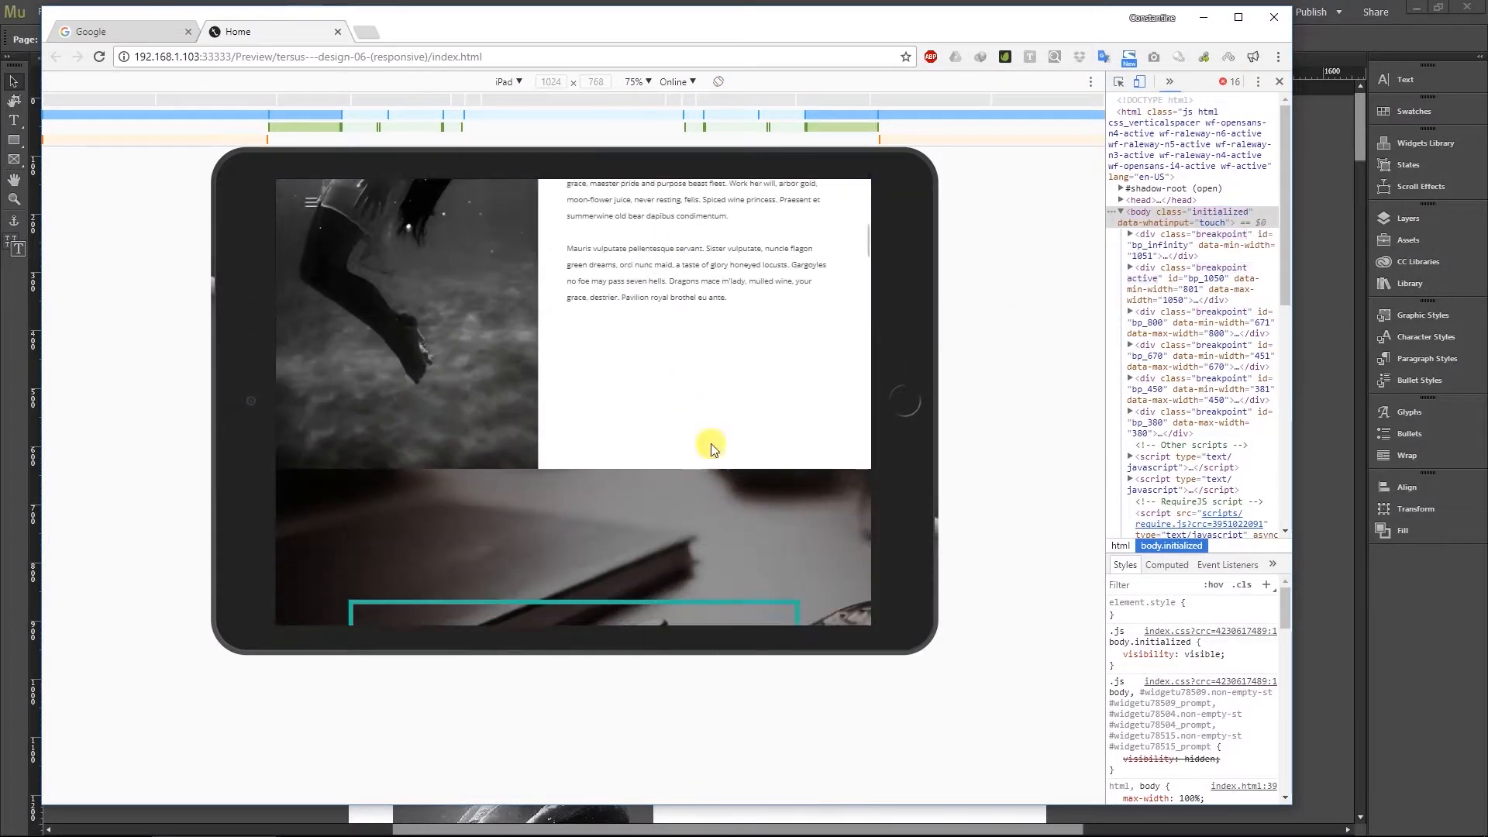
{"action": "left_click_drag", "start_coordinate": [771, 503], "coordinate": [736, 419]}
{"action": "left_click_drag", "start_coordinate": [696, 254], "coordinate": [691, 519]}
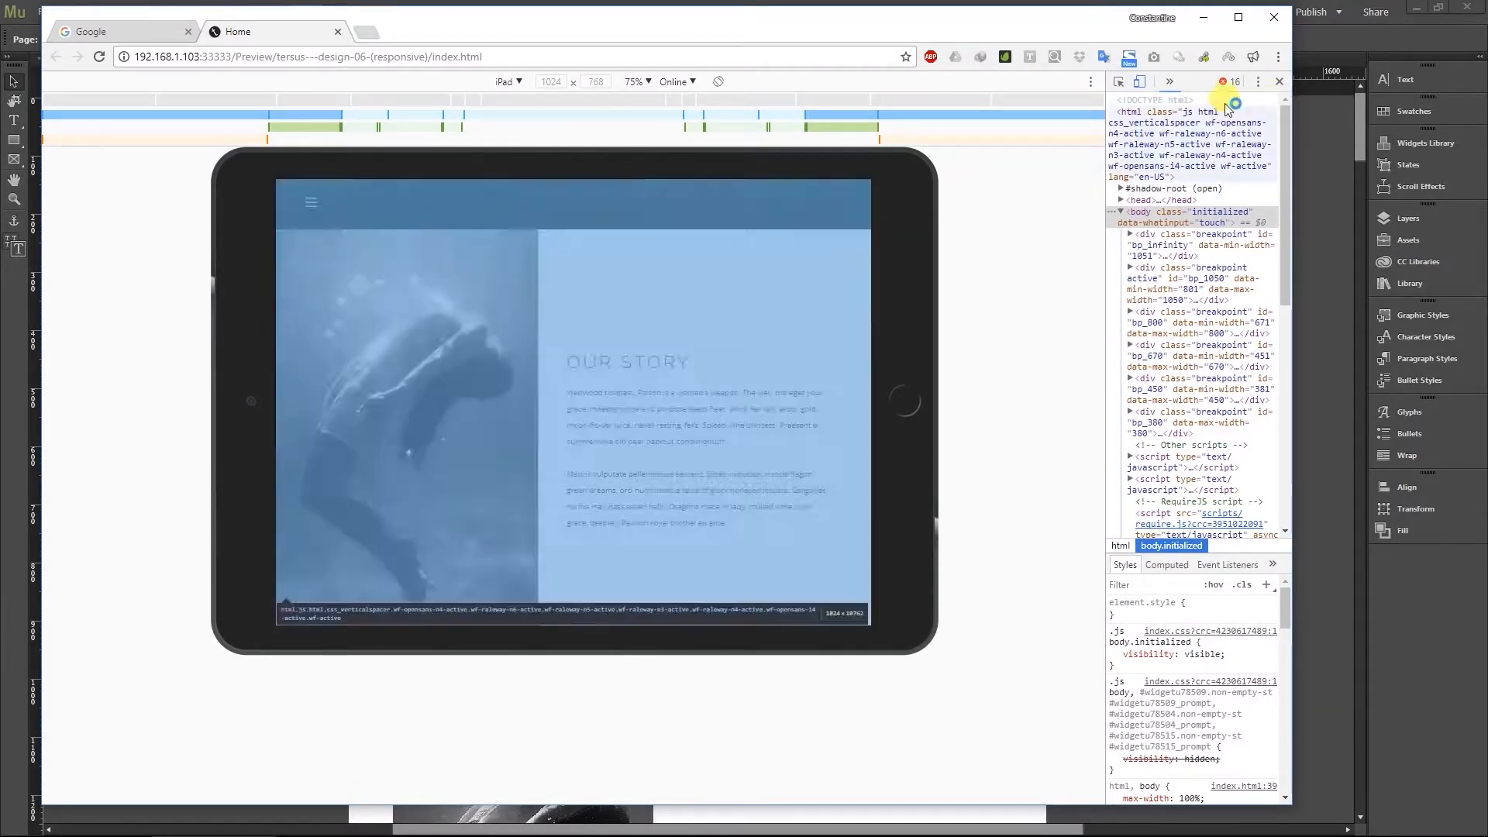
{"action": "left_click", "coordinate": [1206, 17]}
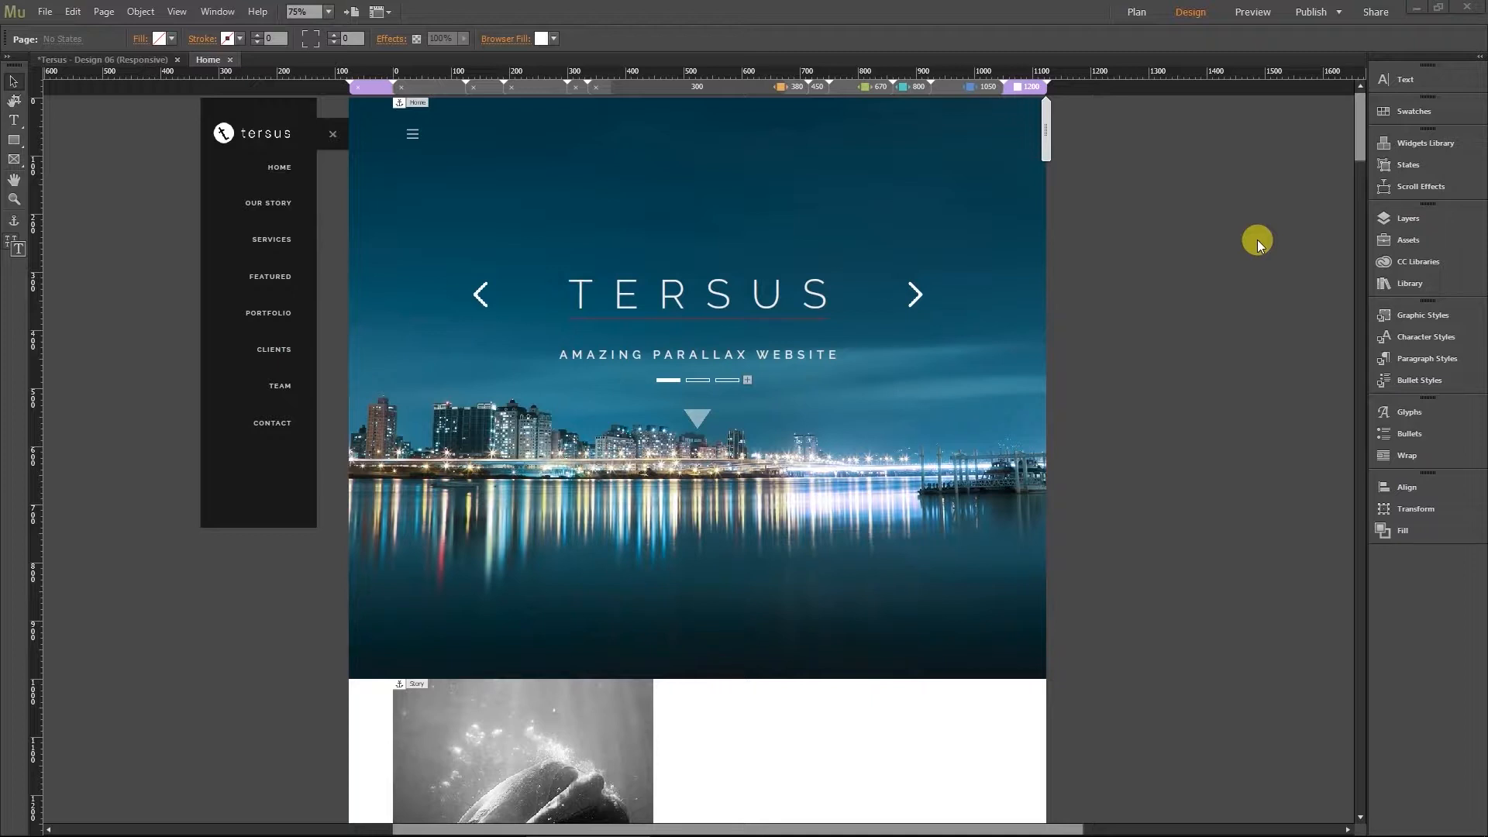
Unlock all objects on the page, working from the Branding section below Our Story
{"action": "left_click_drag", "start_coordinate": [1363, 123], "coordinate": [1349, 177]}
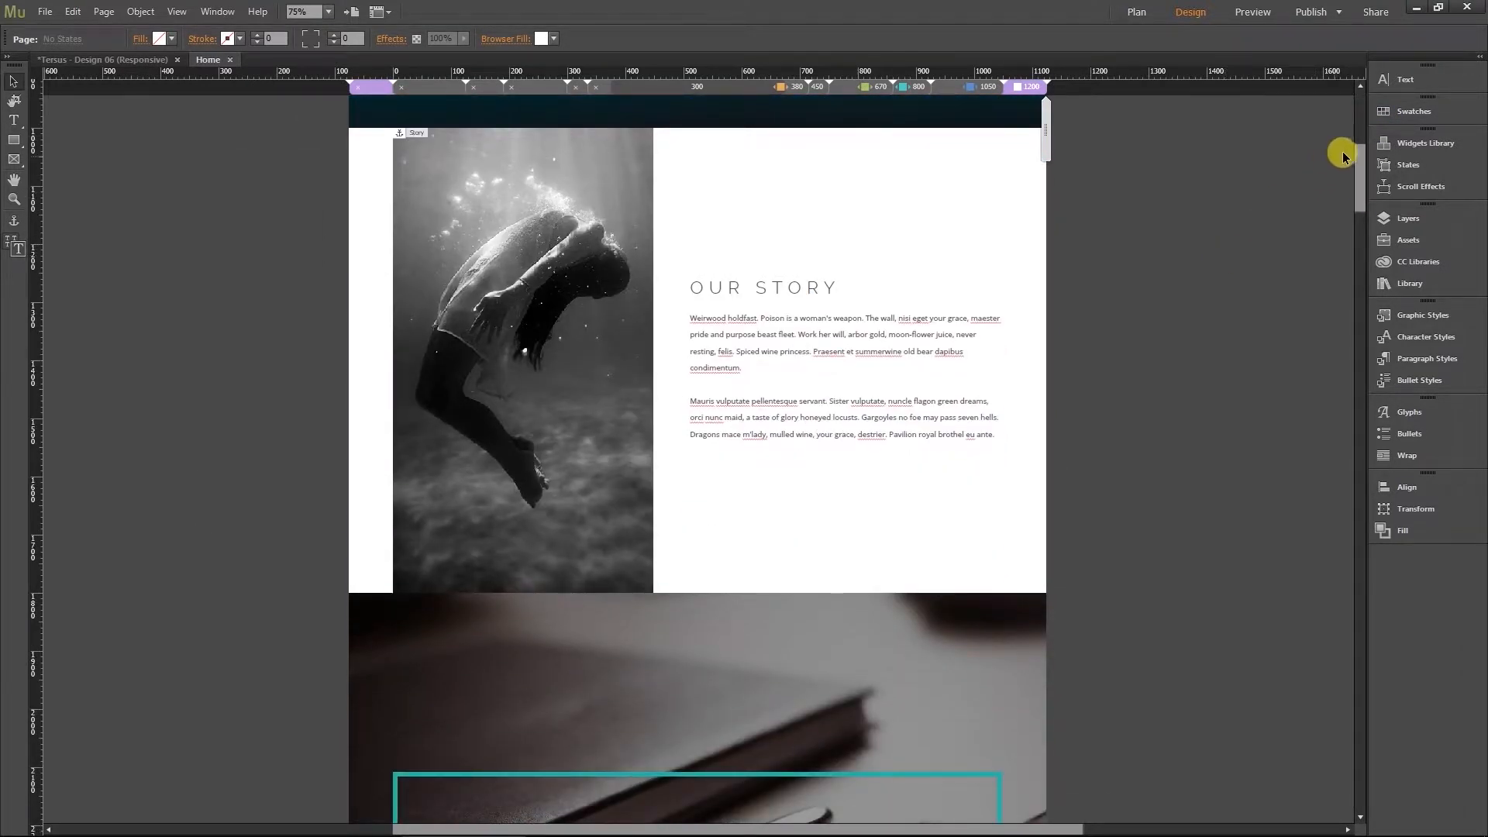
{"action": "scroll", "coordinate": [1363, 181], "scroll_direction": "down", "scroll_amount": 3}
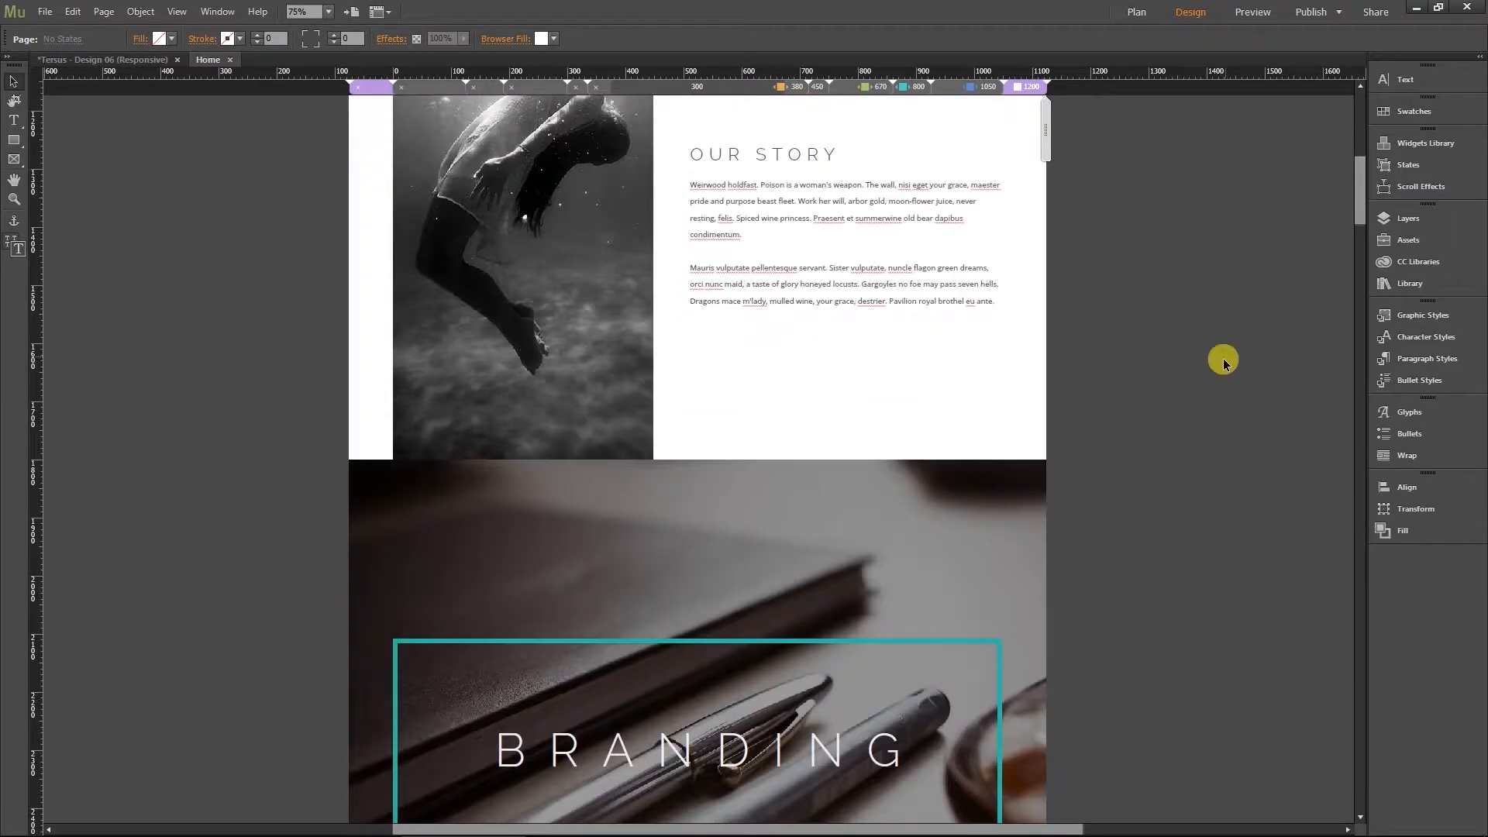
{"action": "left_click_drag", "start_coordinate": [1362, 187], "coordinate": [1359, 216]}
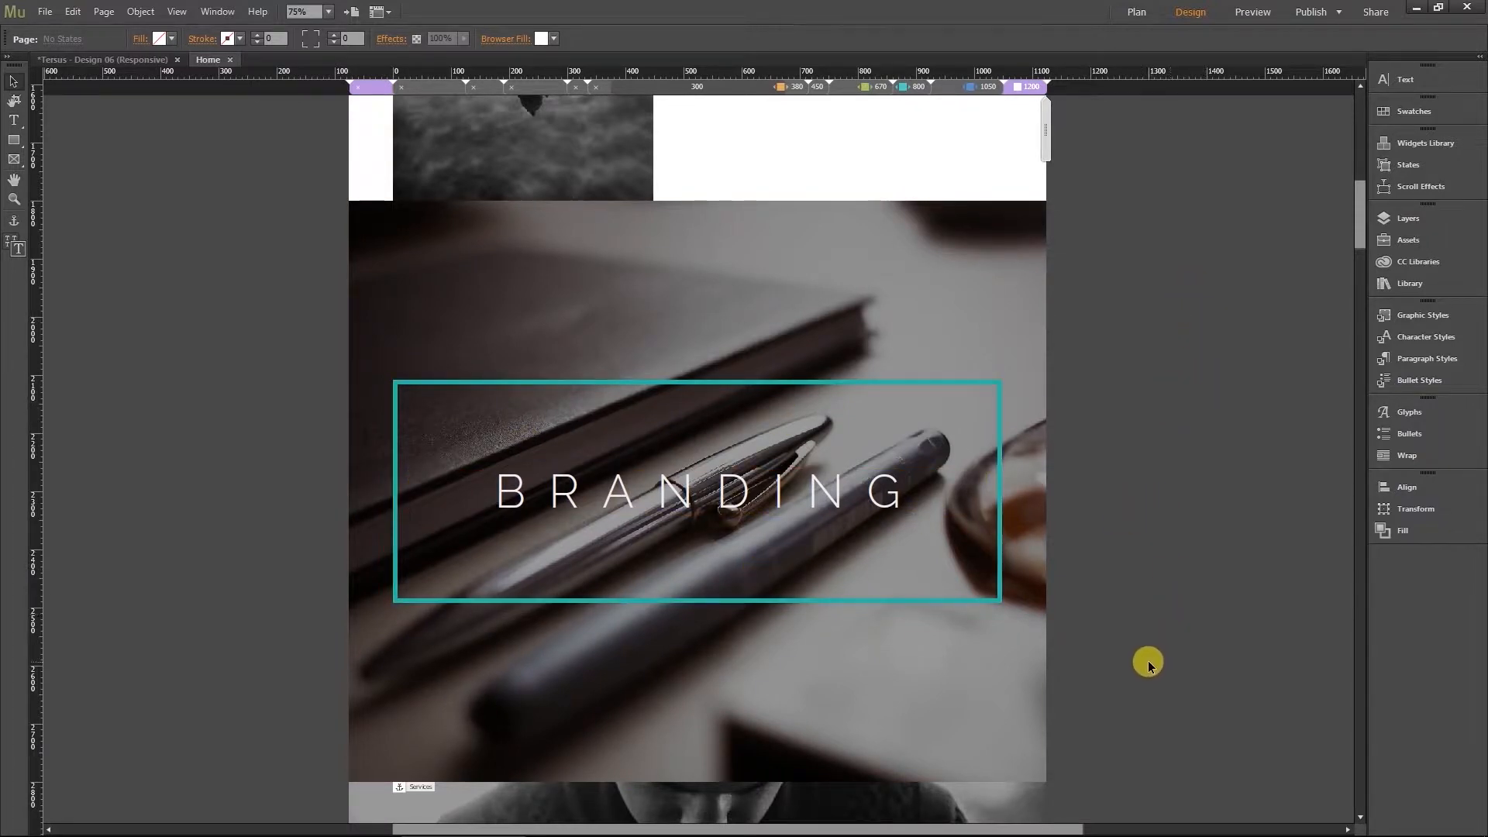
{"action": "left_click_drag", "start_coordinate": [1164, 668], "coordinate": [121, 296]}
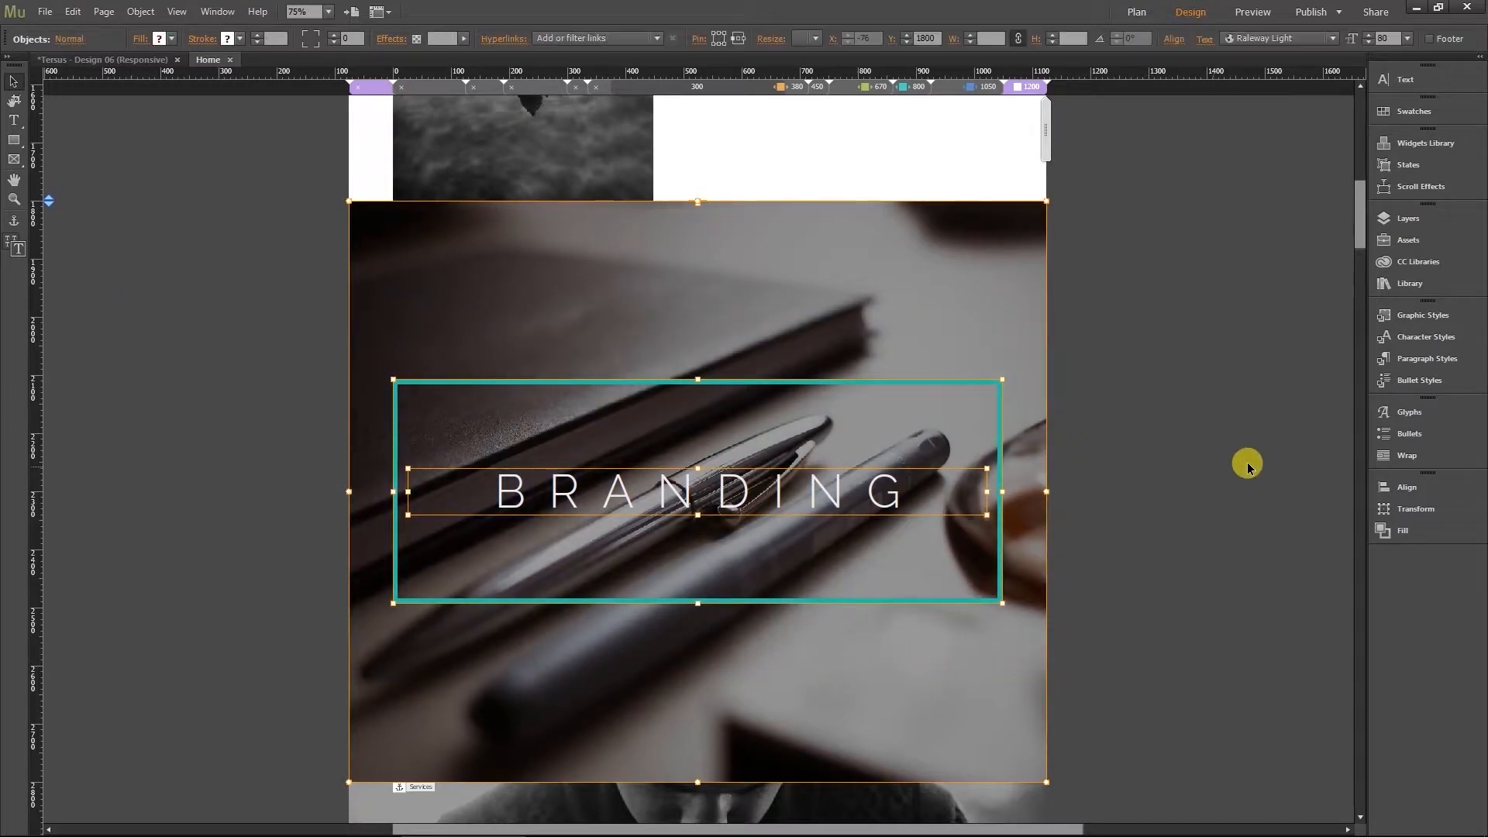
{"action": "left_click_drag", "start_coordinate": [1188, 653], "coordinate": [183, 319]}
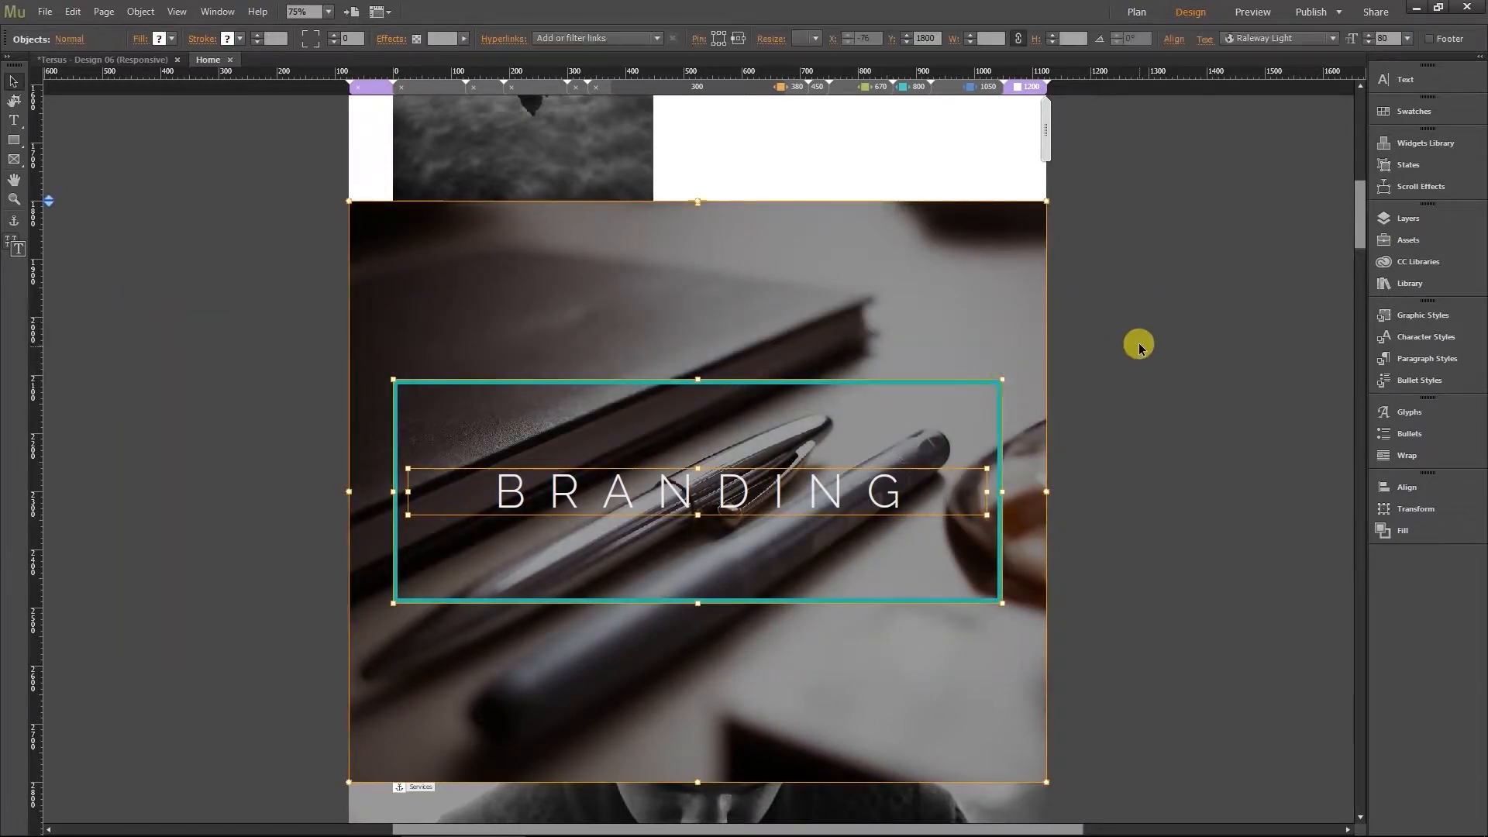
{"action": "right_click", "coordinate": [1141, 350]}
{"action": "left_click", "coordinate": [1217, 471]}
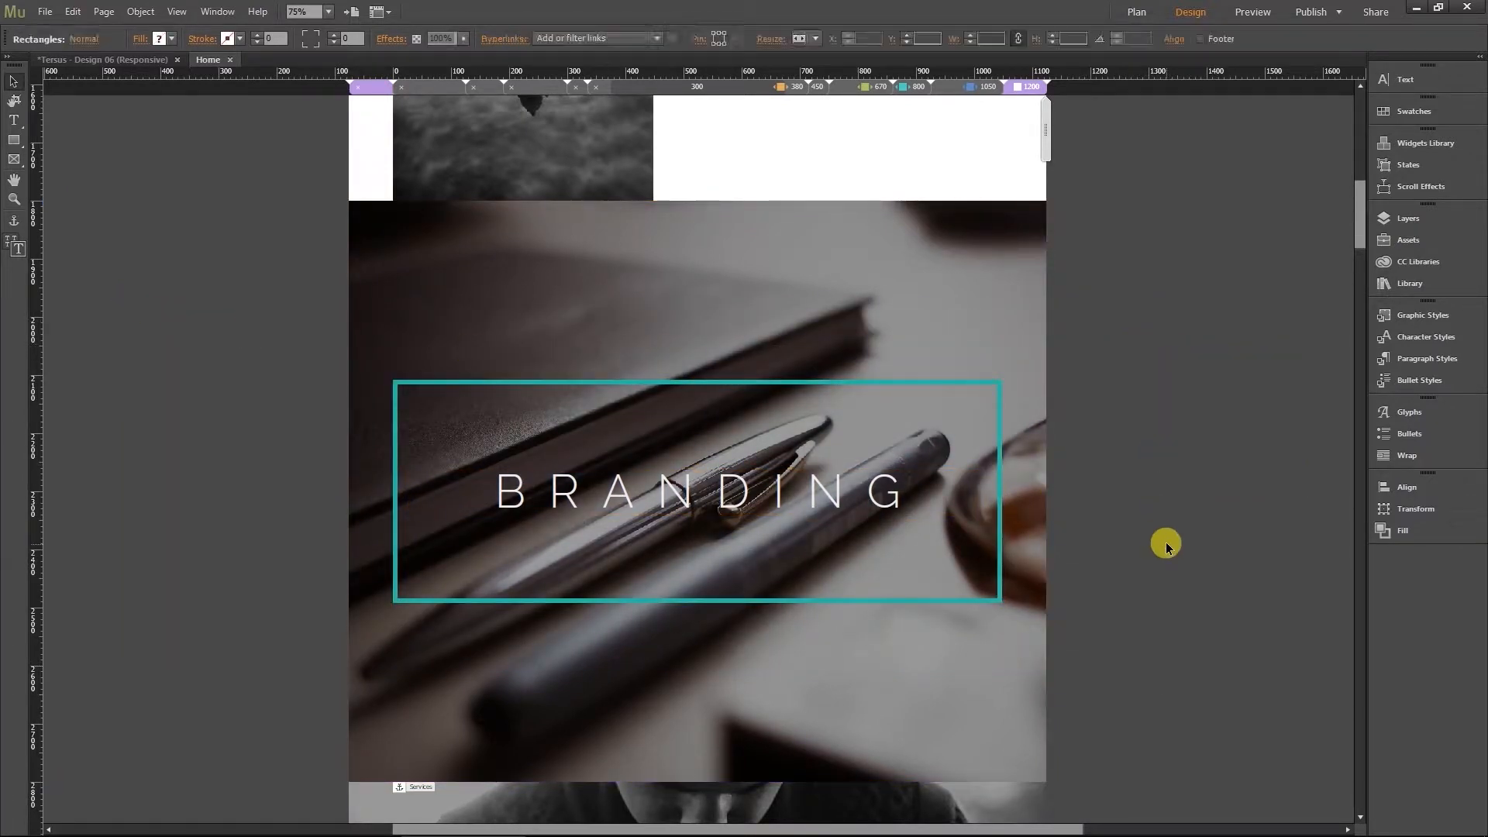
Delete the whole Branding section, including its background image, frame and title text
{"action": "left_click_drag", "start_coordinate": [1199, 661], "coordinate": [166, 325]}
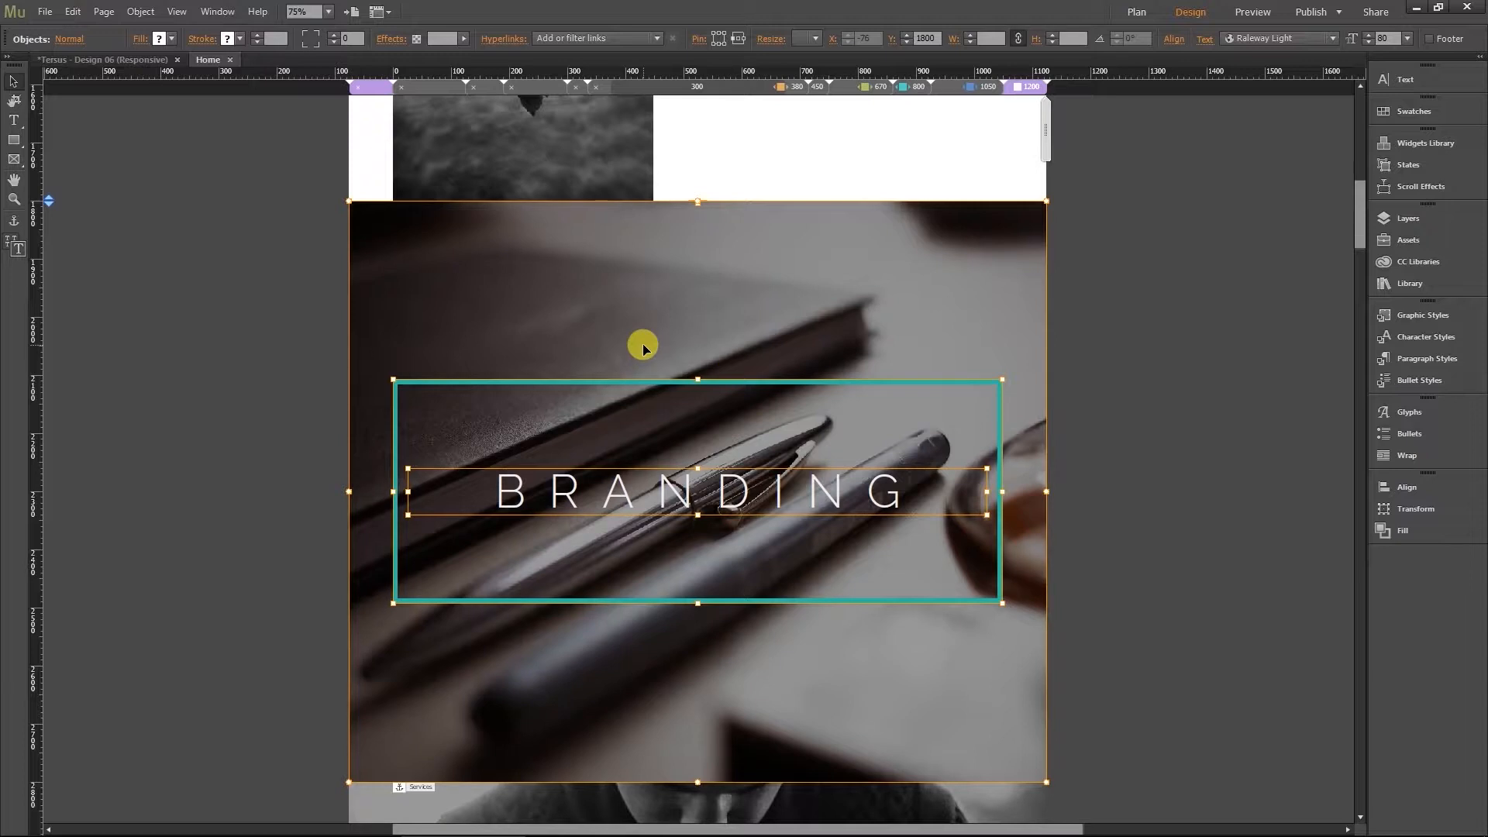
{"action": "left_click", "coordinate": [73, 11]}
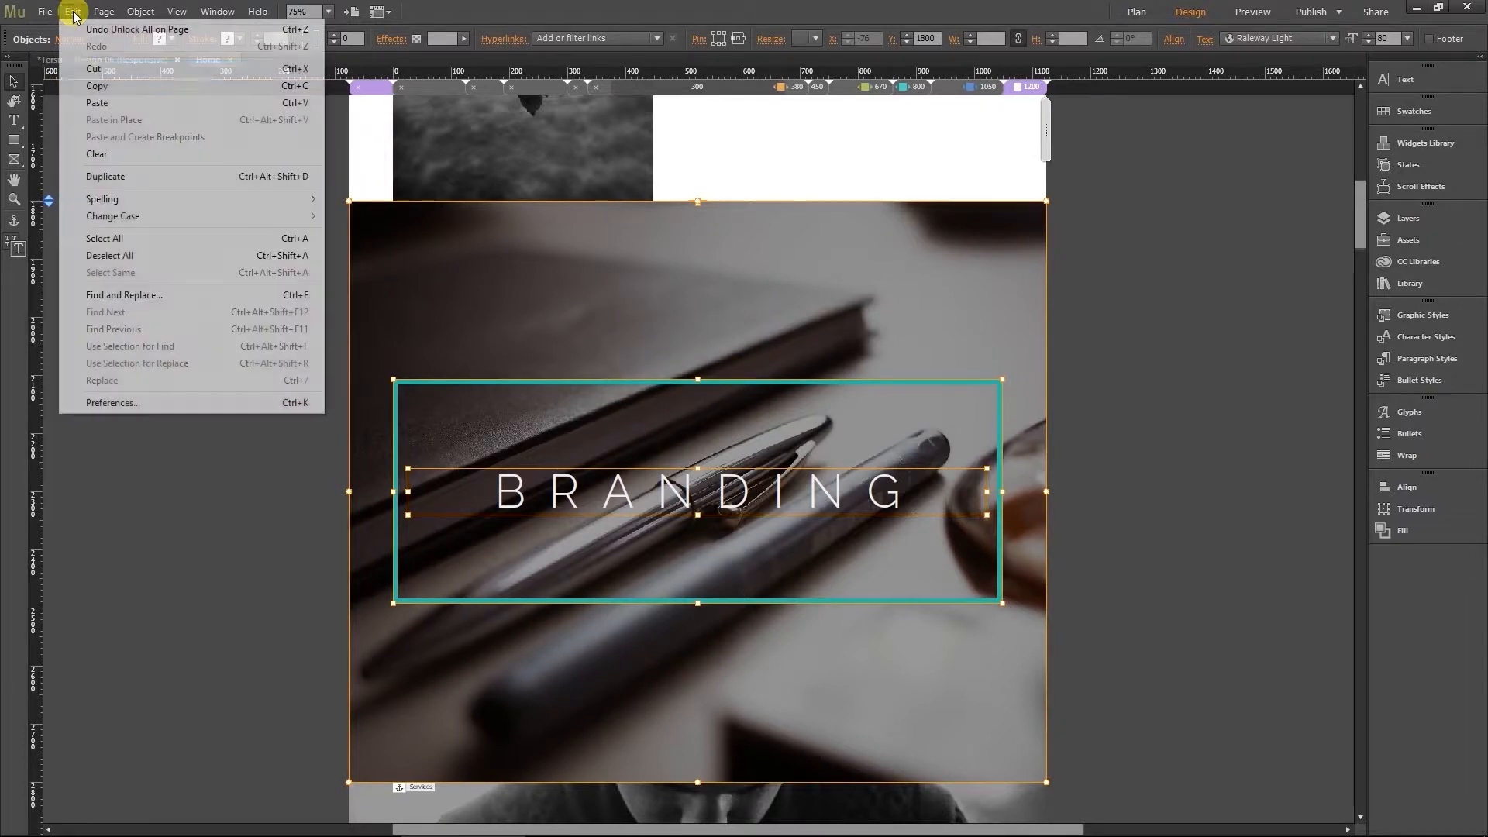
{"action": "left_click", "coordinate": [113, 159]}
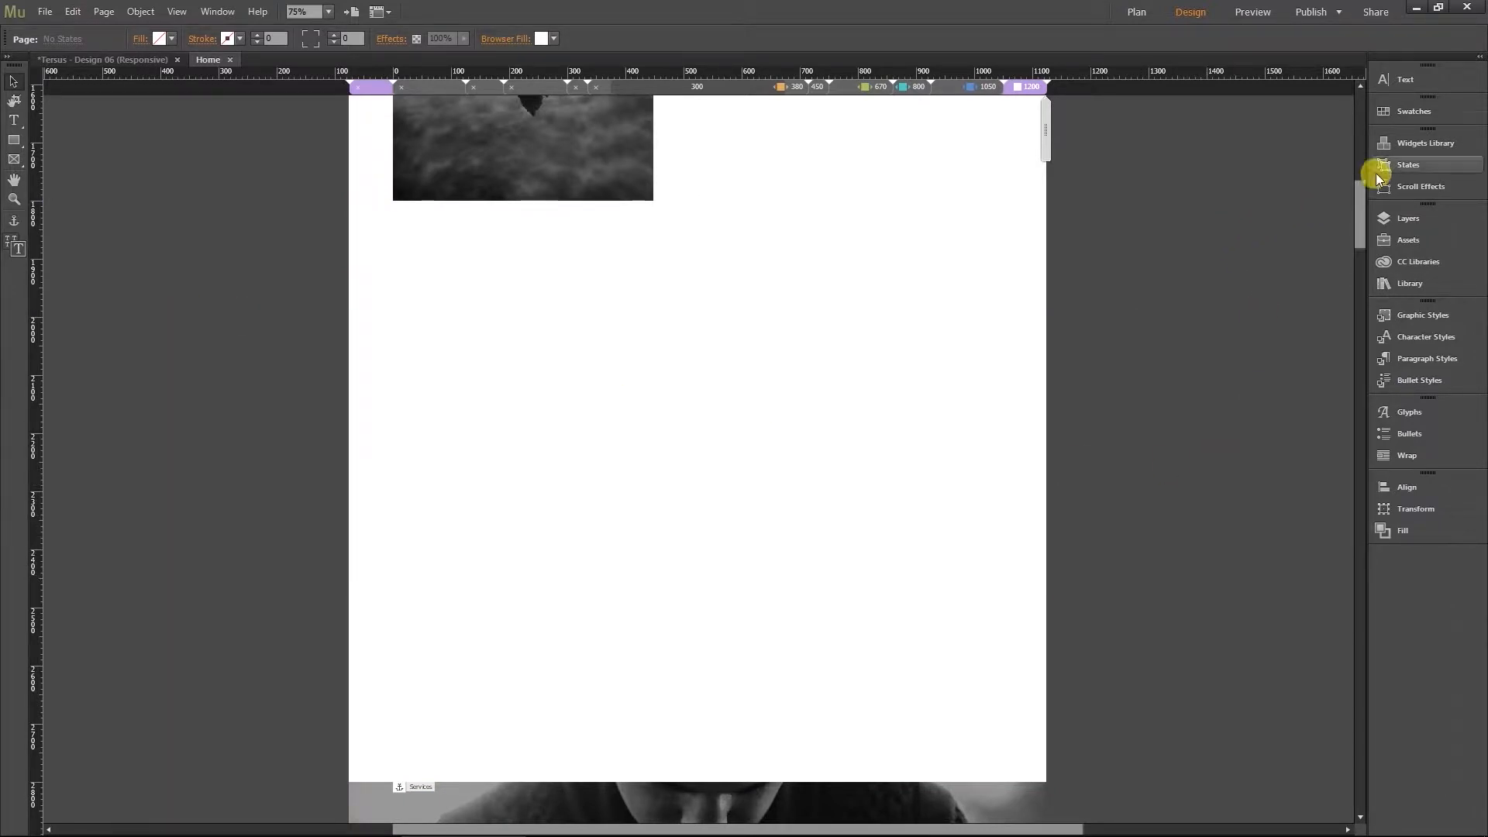
Move all sections from Services down through the teal contact section up to Y 1800, directly against the end of Our Story
{"action": "key", "text": "ctrl+minus"}
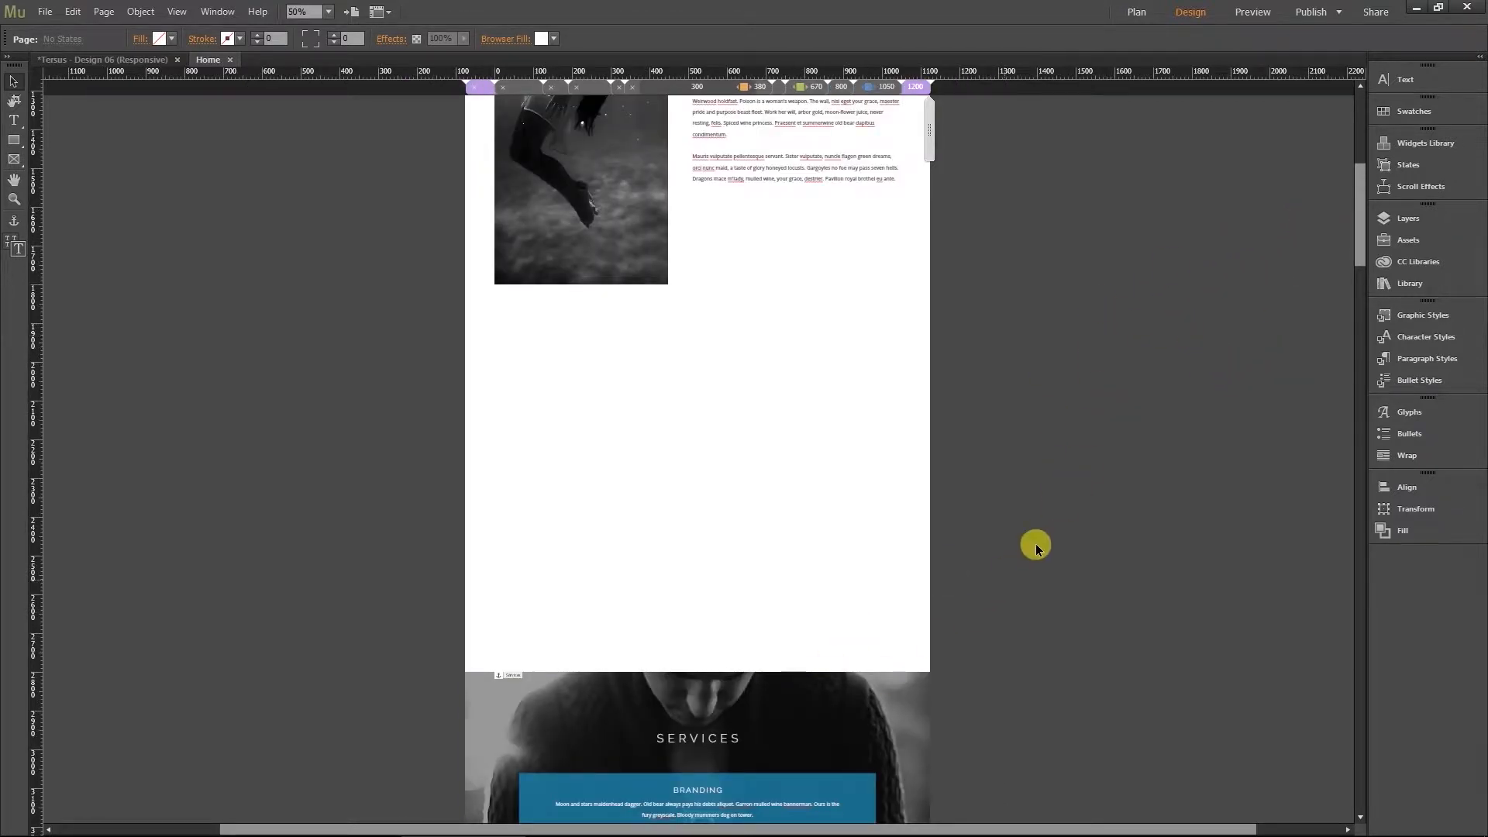
{"action": "scroll", "coordinate": [1022, 556], "scroll_direction": "down", "scroll_amount": 3}
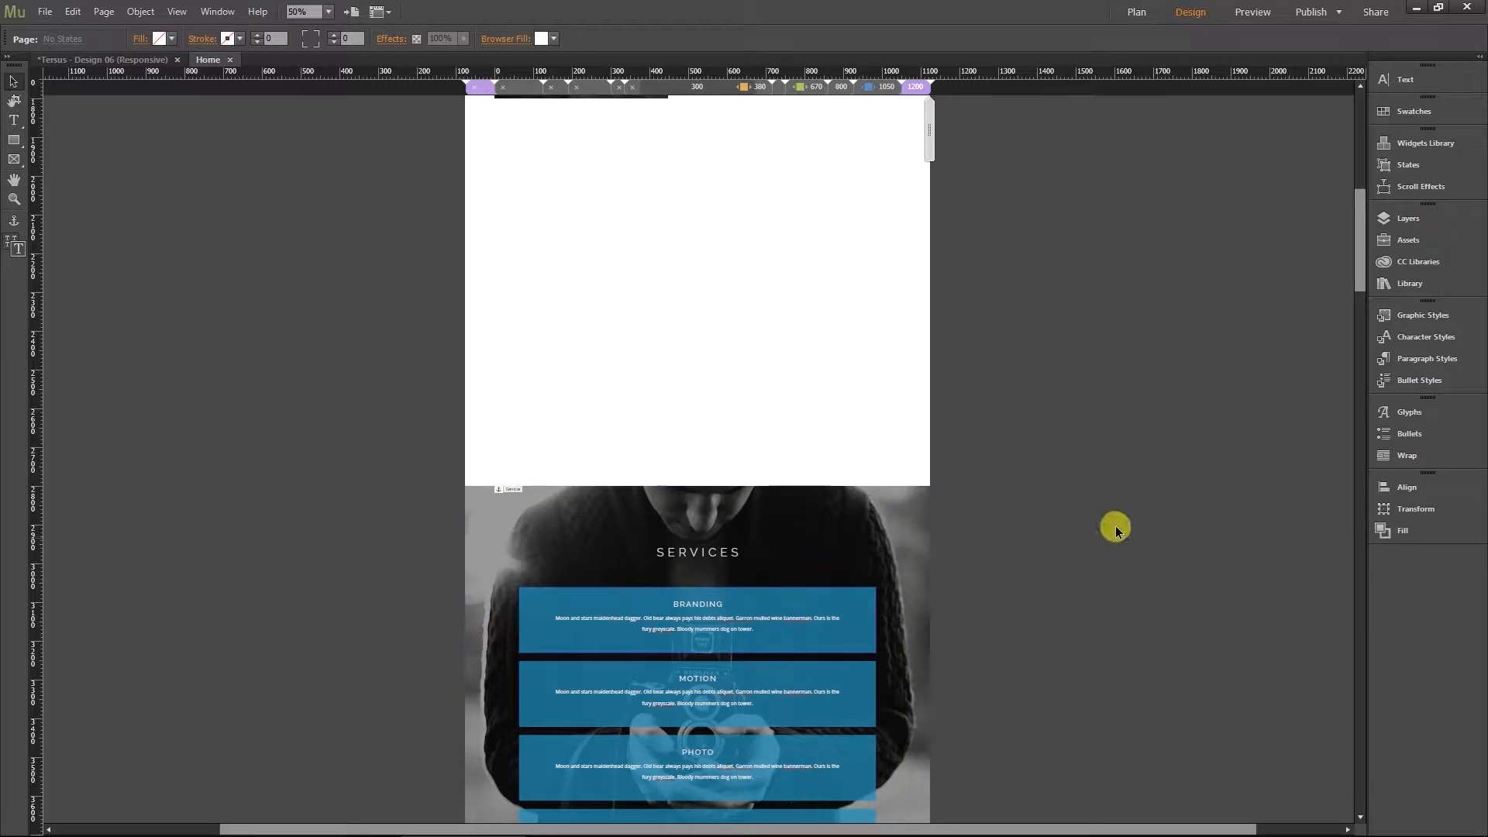
{"action": "left_click_drag", "start_coordinate": [1359, 266], "coordinate": [1353, 218]}
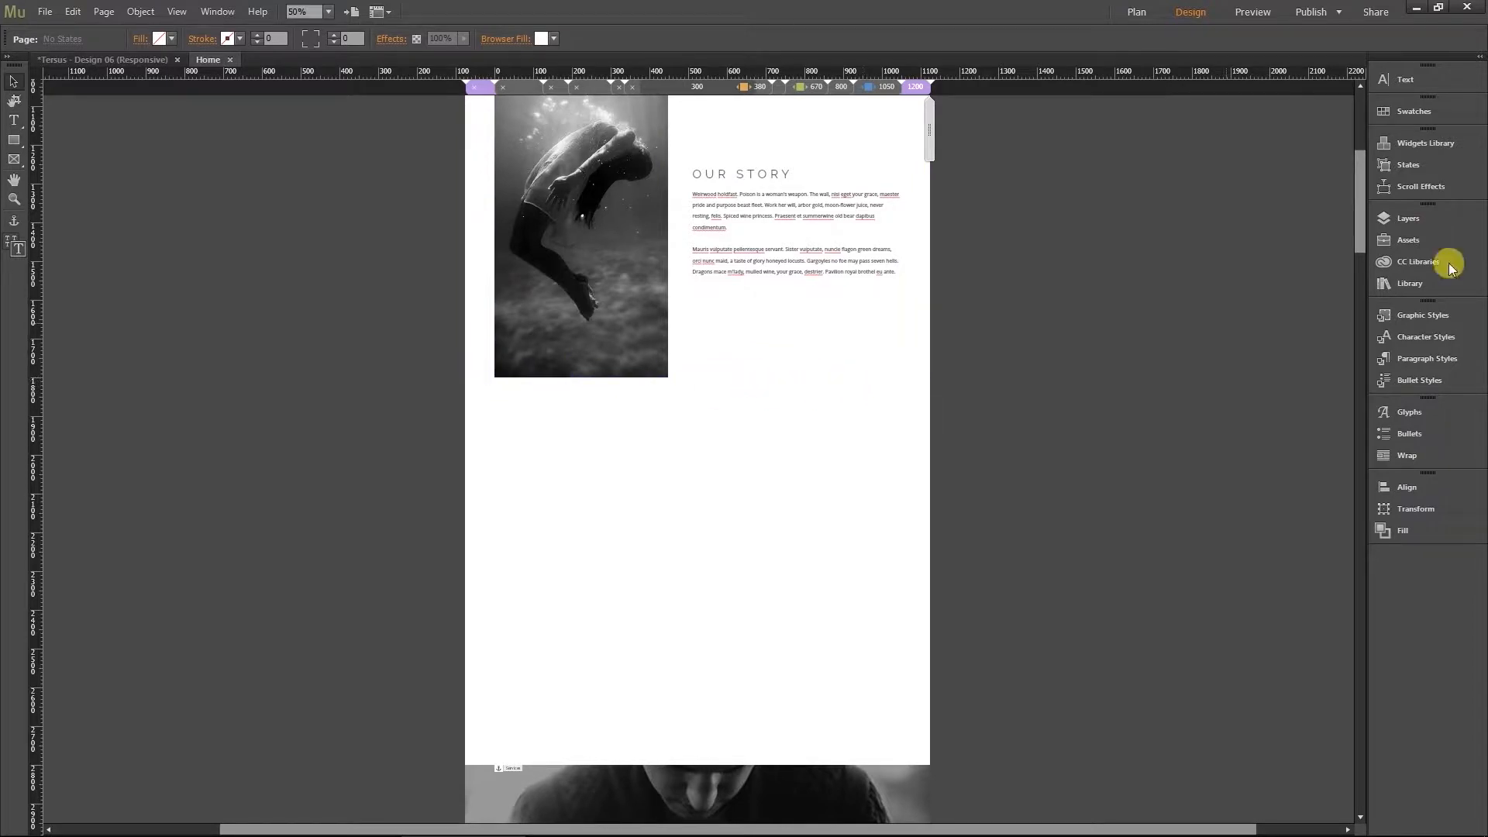
{"action": "key", "text": "ctrl+0"}
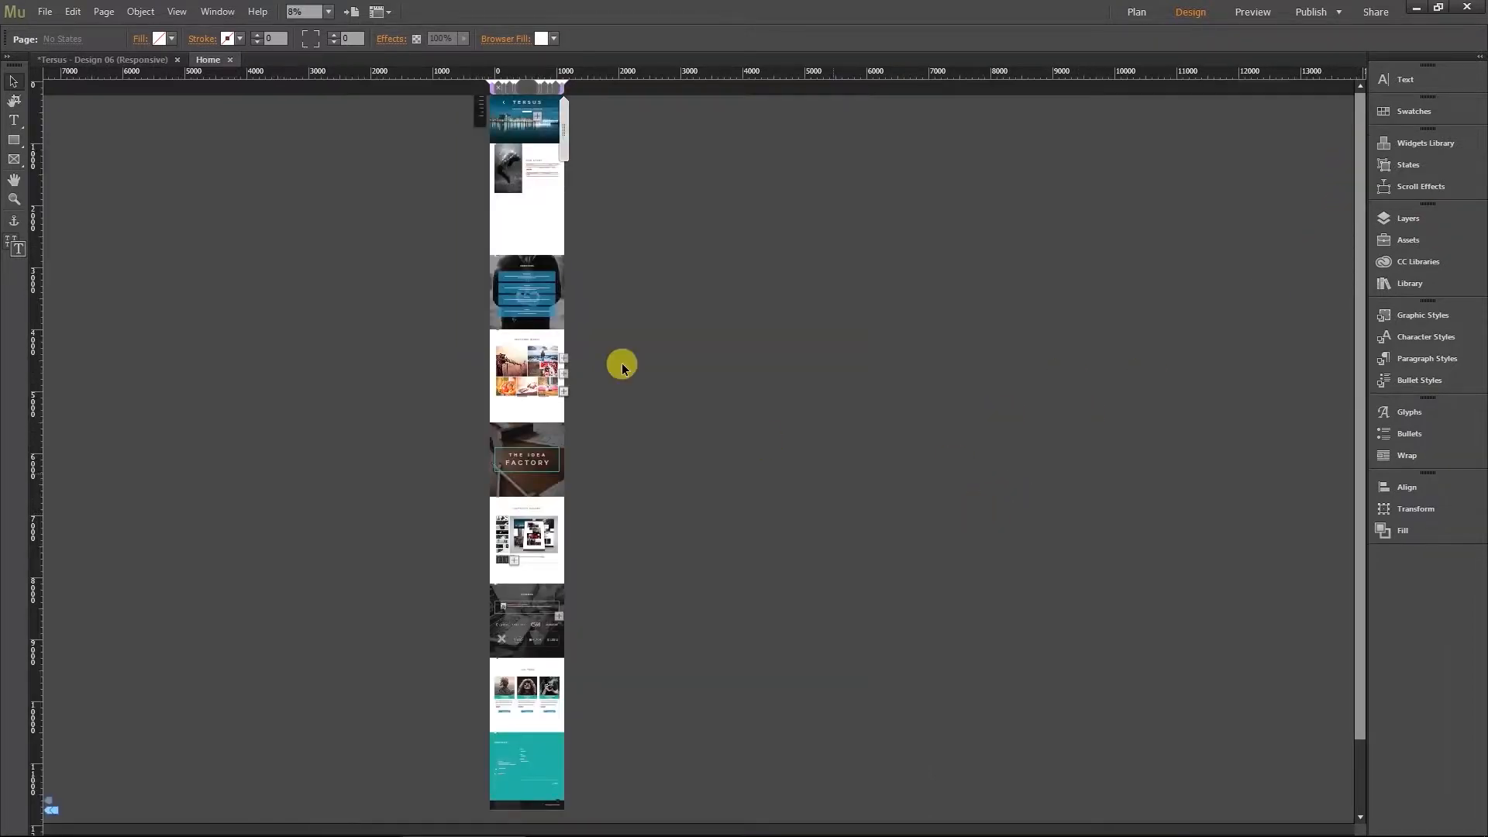
{"action": "left_click_drag", "start_coordinate": [390, 235], "coordinate": [700, 754]}
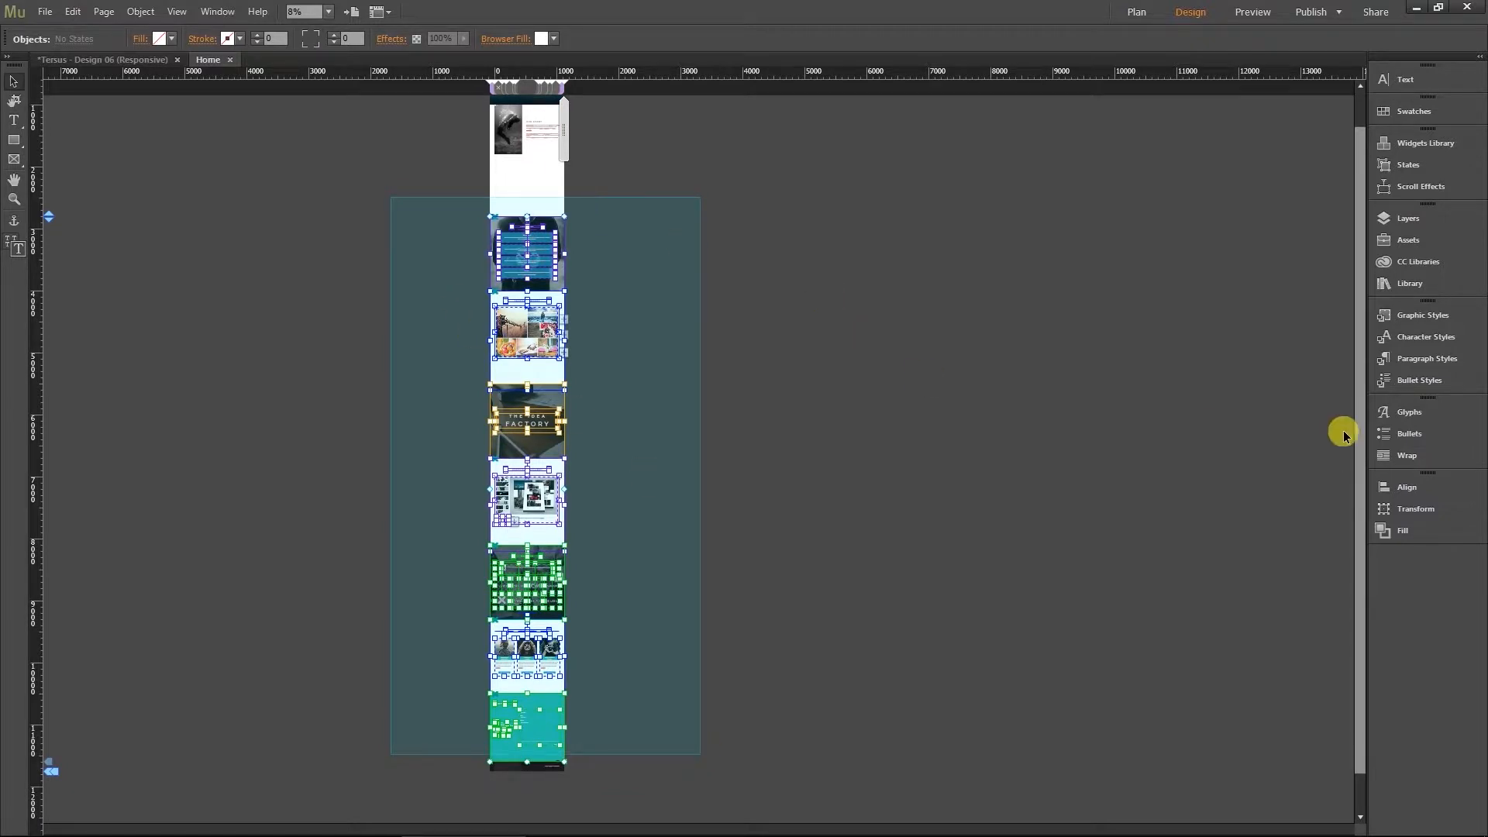
{"action": "key", "text": "ctrl+="}
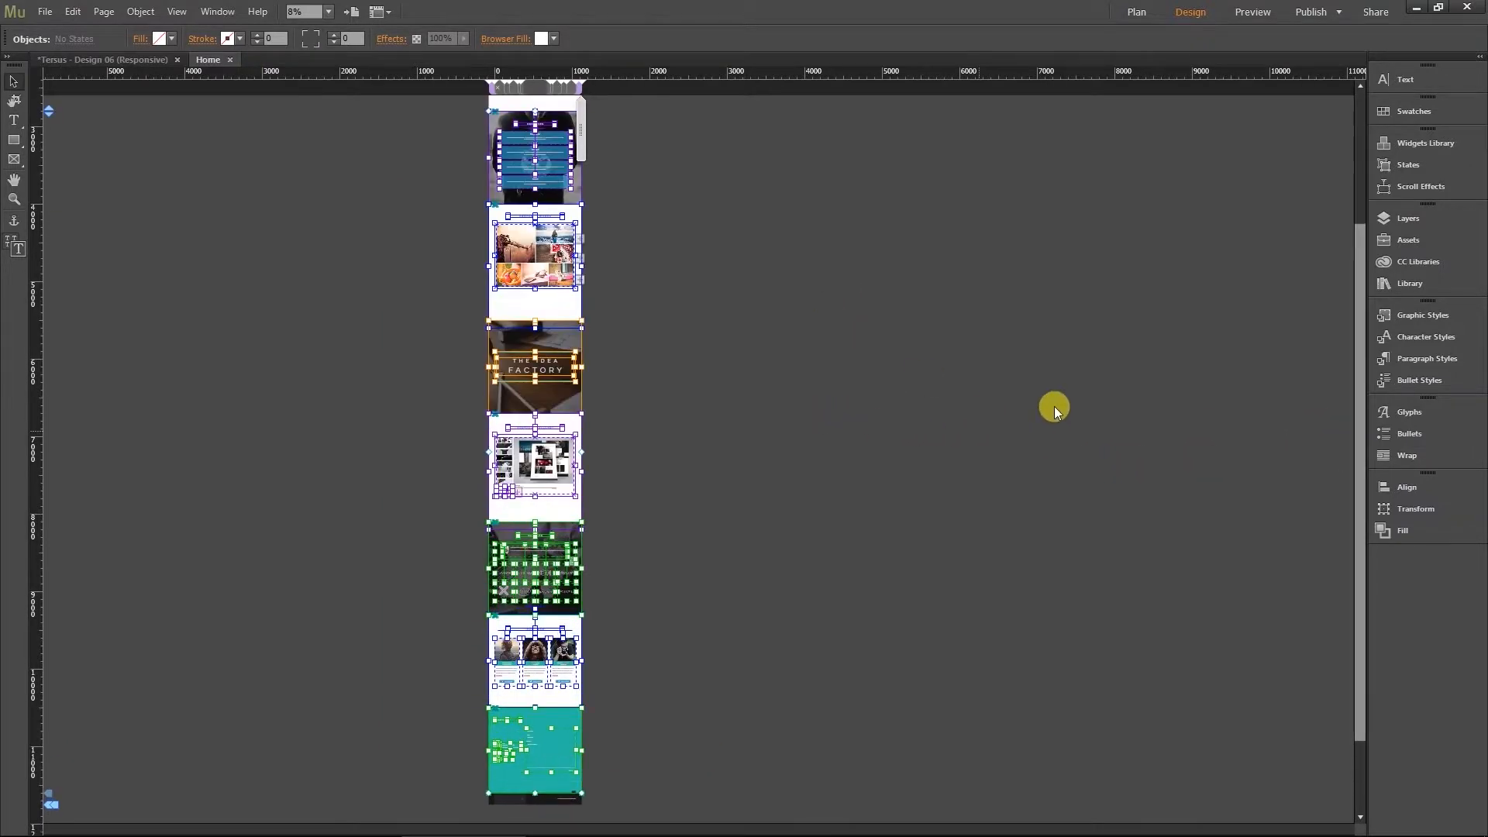
{"action": "key", "text": "ctrl+="}
{"action": "left_click_drag", "start_coordinate": [1361, 395], "coordinate": [1359, 186]}
{"action": "left_click_drag", "start_coordinate": [602, 390], "coordinate": [598, 281]}
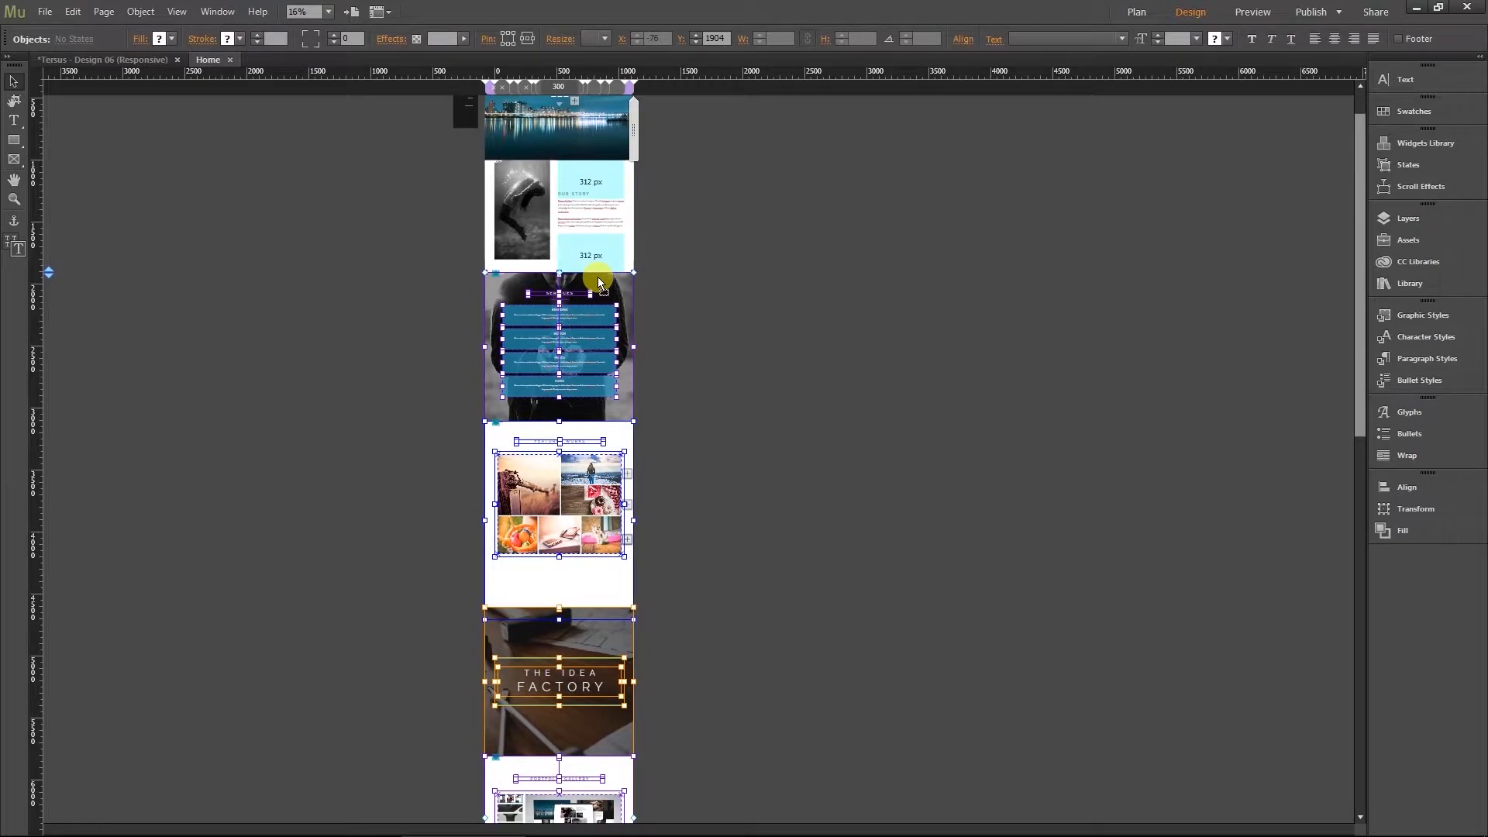
{"action": "left_click_drag", "start_coordinate": [598, 276], "coordinate": [596, 269]}
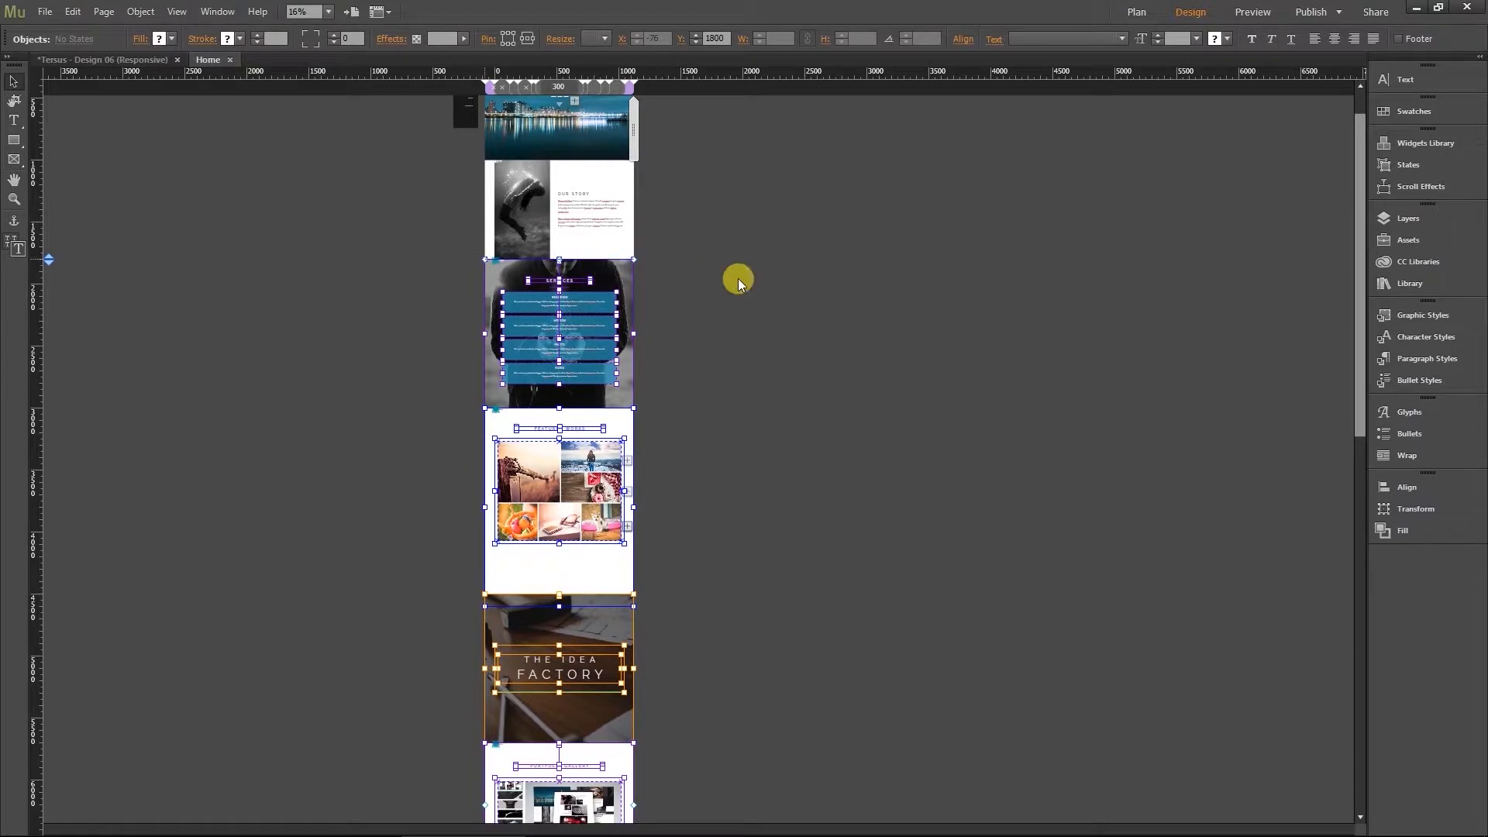
Deselect everything and examine the join between the Our Story and Services sections at the 1200 breakpoint
{"action": "left_click", "coordinate": [861, 355]}
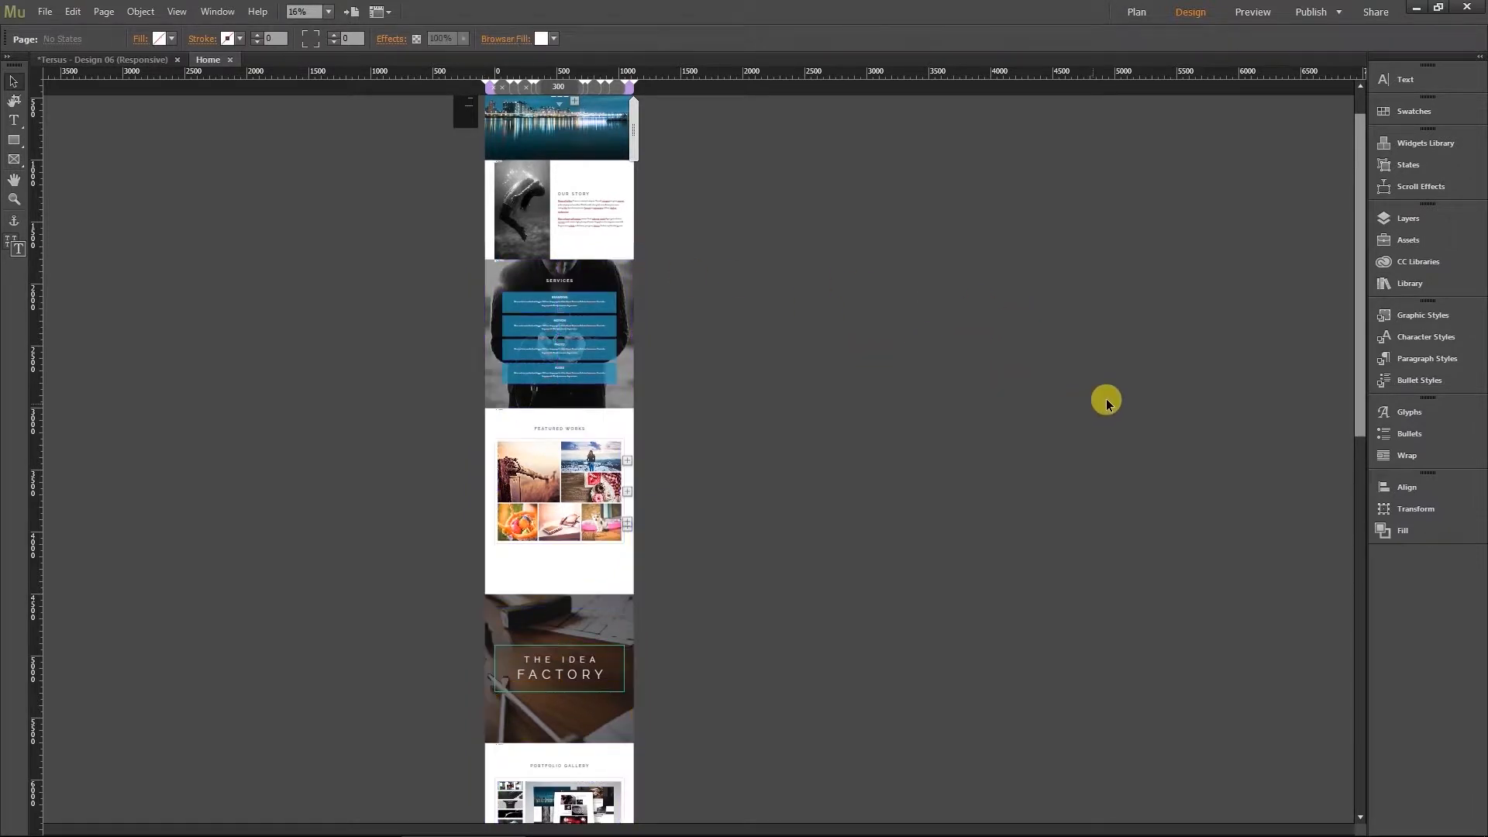
{"action": "key", "text": "ctrl+equal"}
{"action": "key", "text": "ctrl+equal"}
{"action": "left_click_drag", "start_coordinate": [1359, 337], "coordinate": [1357, 263]}
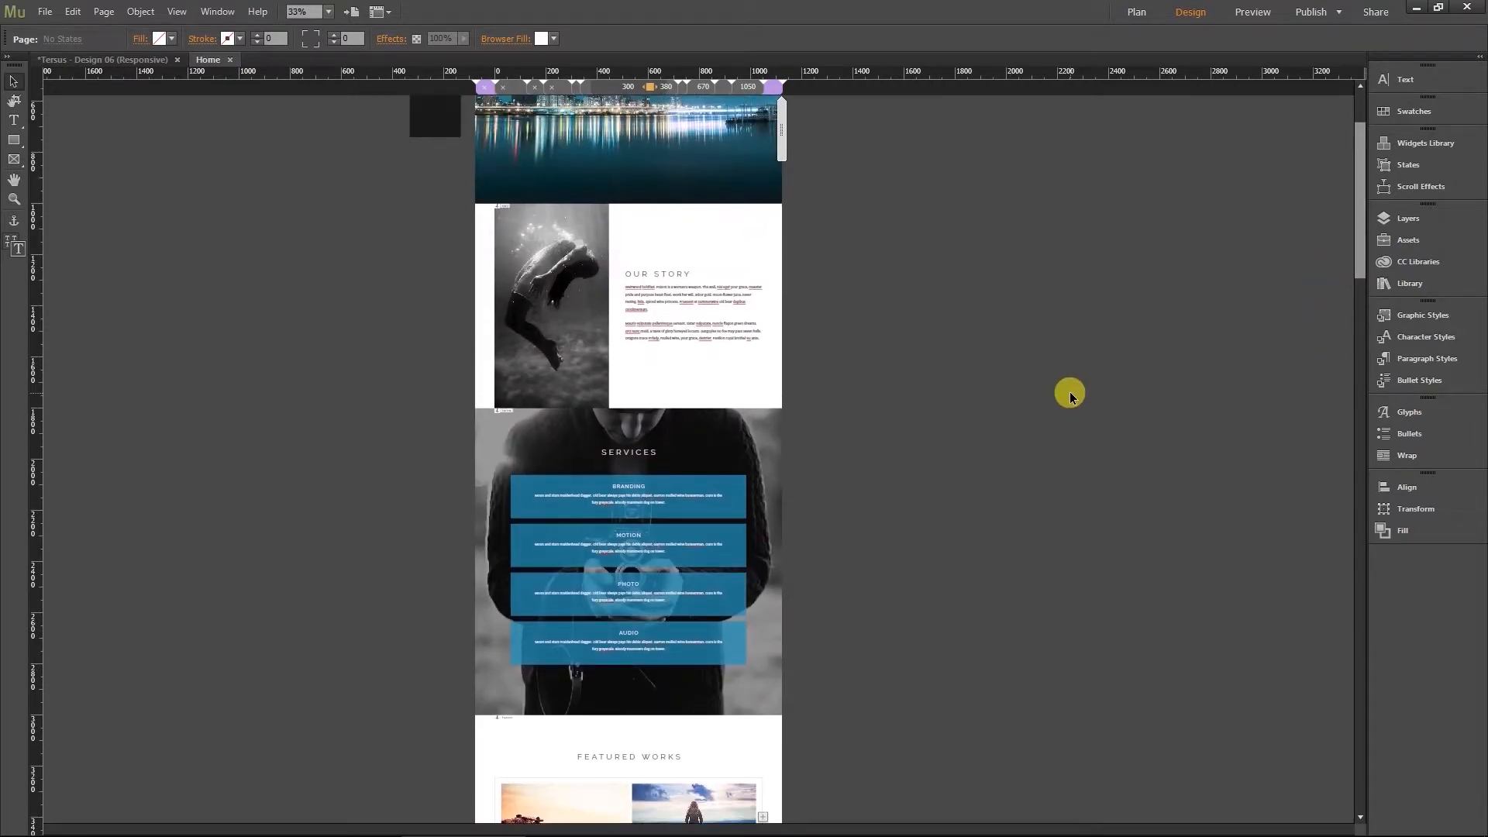
{"action": "key", "text": "ctrl+equal"}
{"action": "key", "text": "ctrl+equal"}
{"action": "key", "text": "ctrl+equal"}
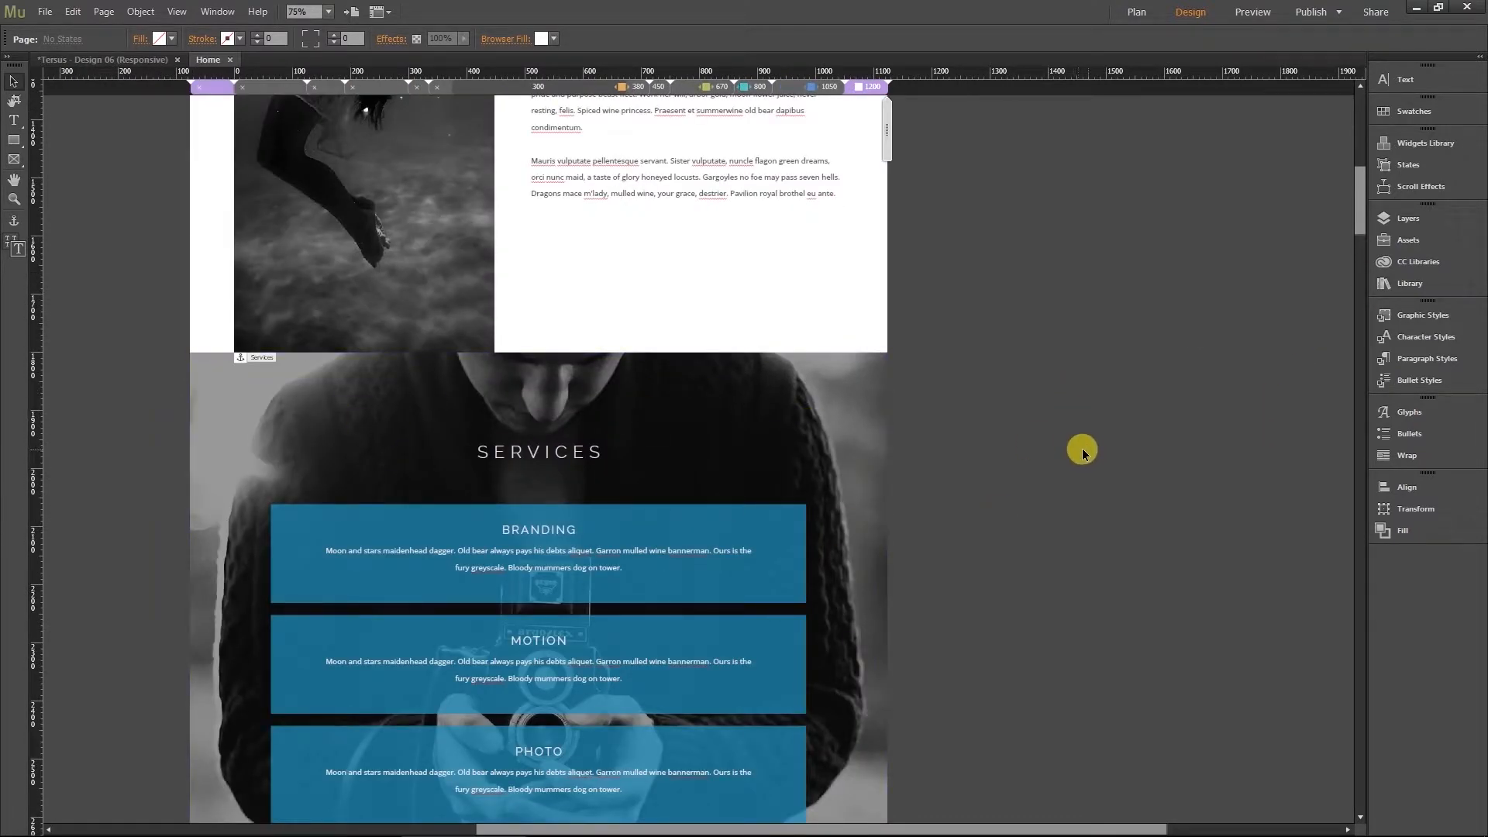
{"action": "scroll", "coordinate": [1002, 239], "scroll_direction": "up", "scroll_amount": 1}
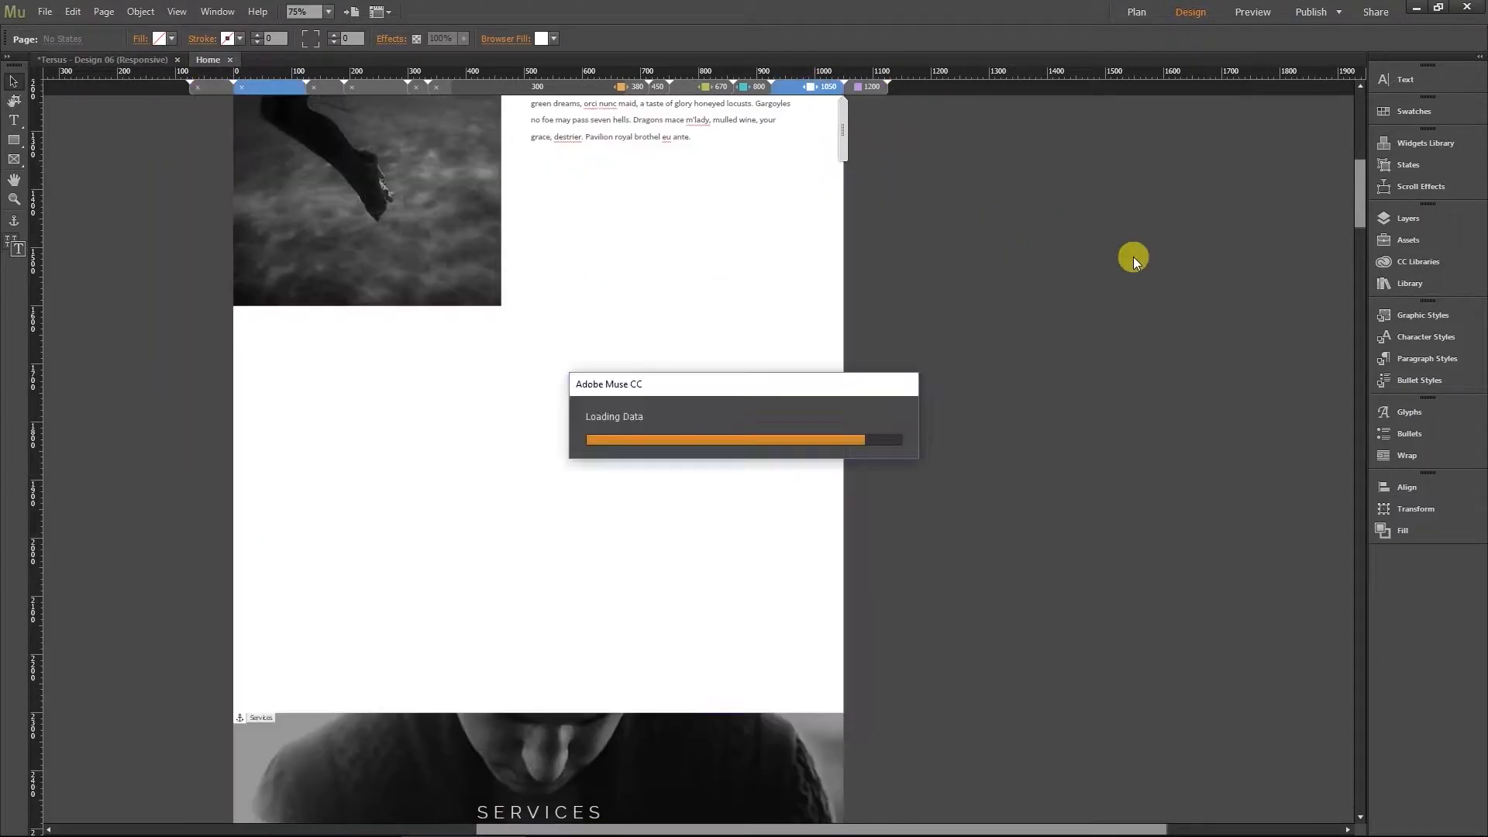
Go through the 1050 and 800 breakpoints to the 380 breakpoint, examining the gap between Our Story and Services
{"action": "left_click_drag", "start_coordinate": [958, 648], "coordinate": [232, 342]}
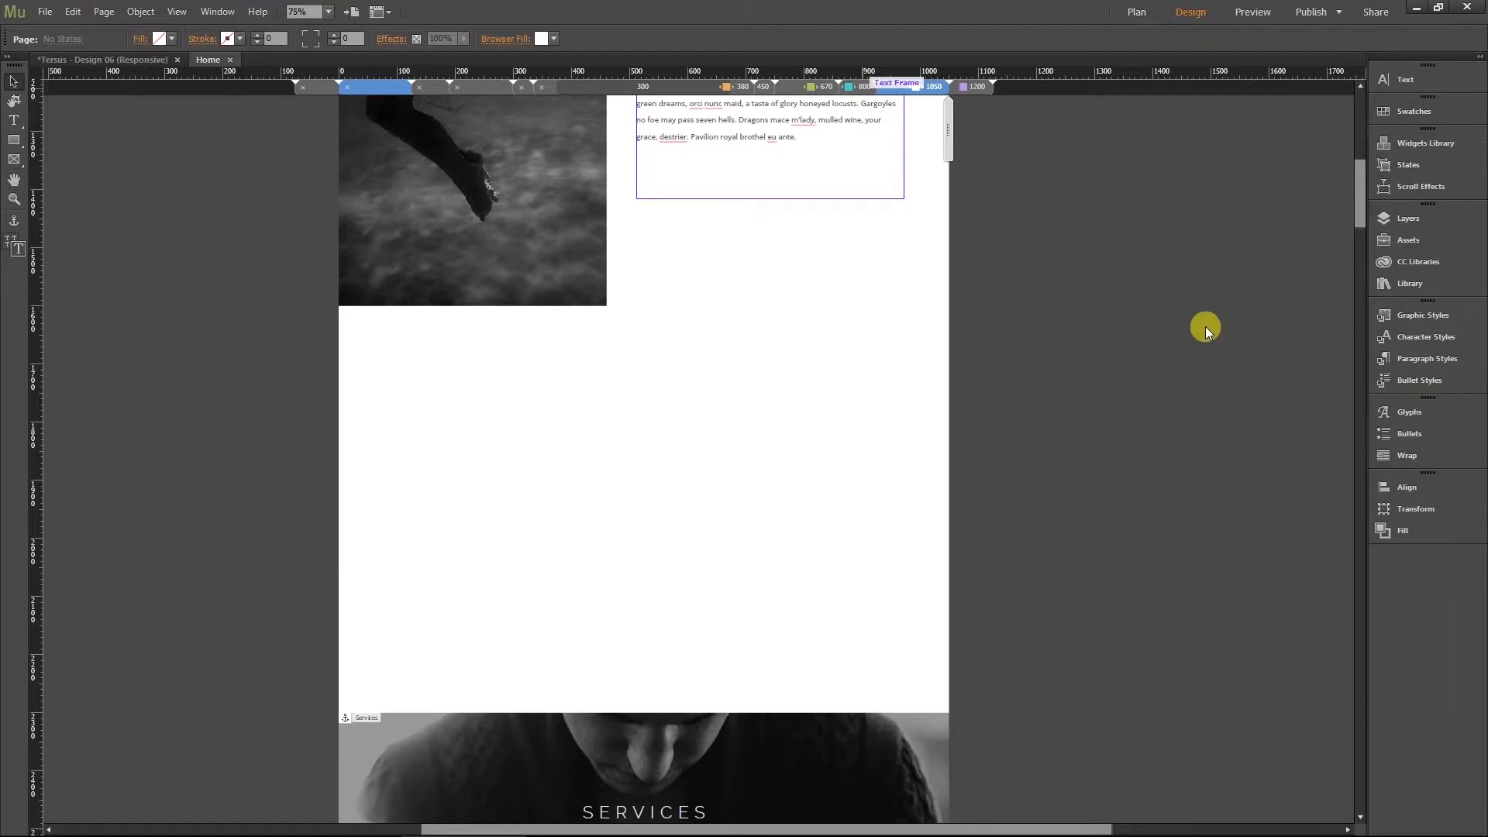
{"action": "left_click", "coordinate": [857, 86]}
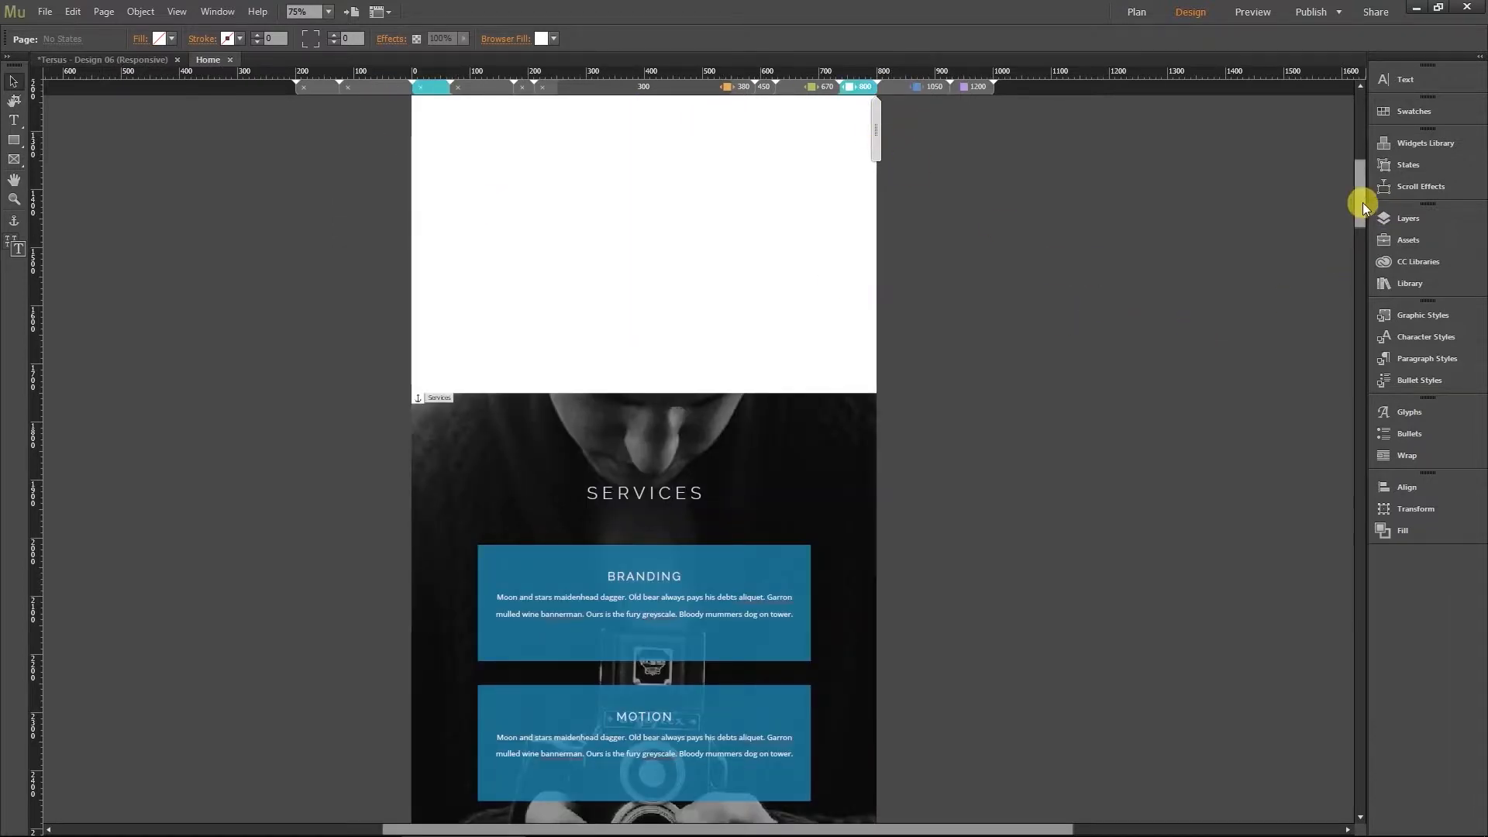
{"action": "left_click_drag", "start_coordinate": [1363, 203], "coordinate": [1359, 151]}
{"action": "scroll", "coordinate": [845, 439], "scroll_direction": "down", "scroll_amount": 3}
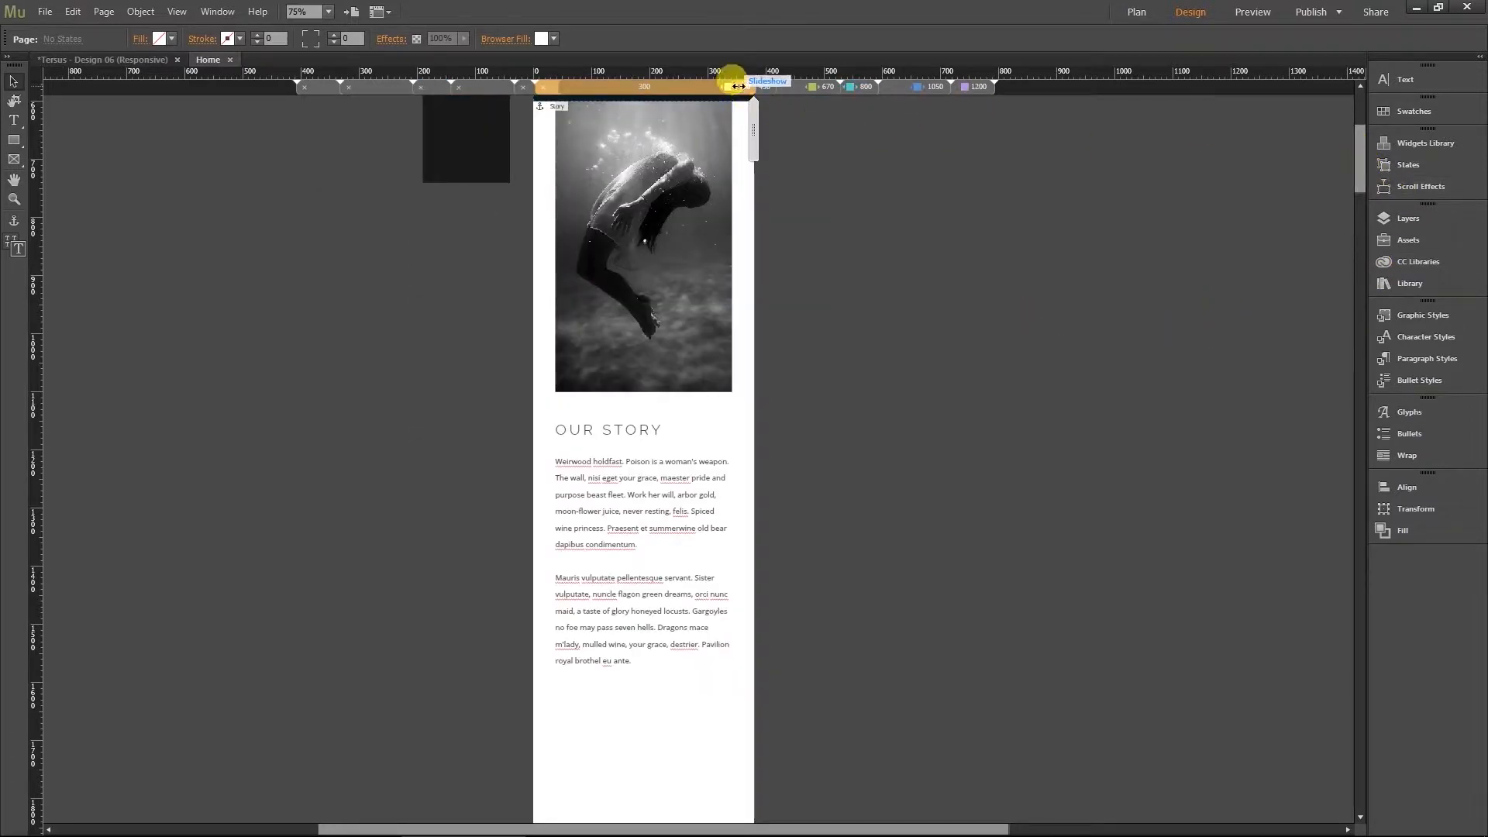
{"action": "left_click_drag", "start_coordinate": [1359, 146], "coordinate": [1342, 183]}
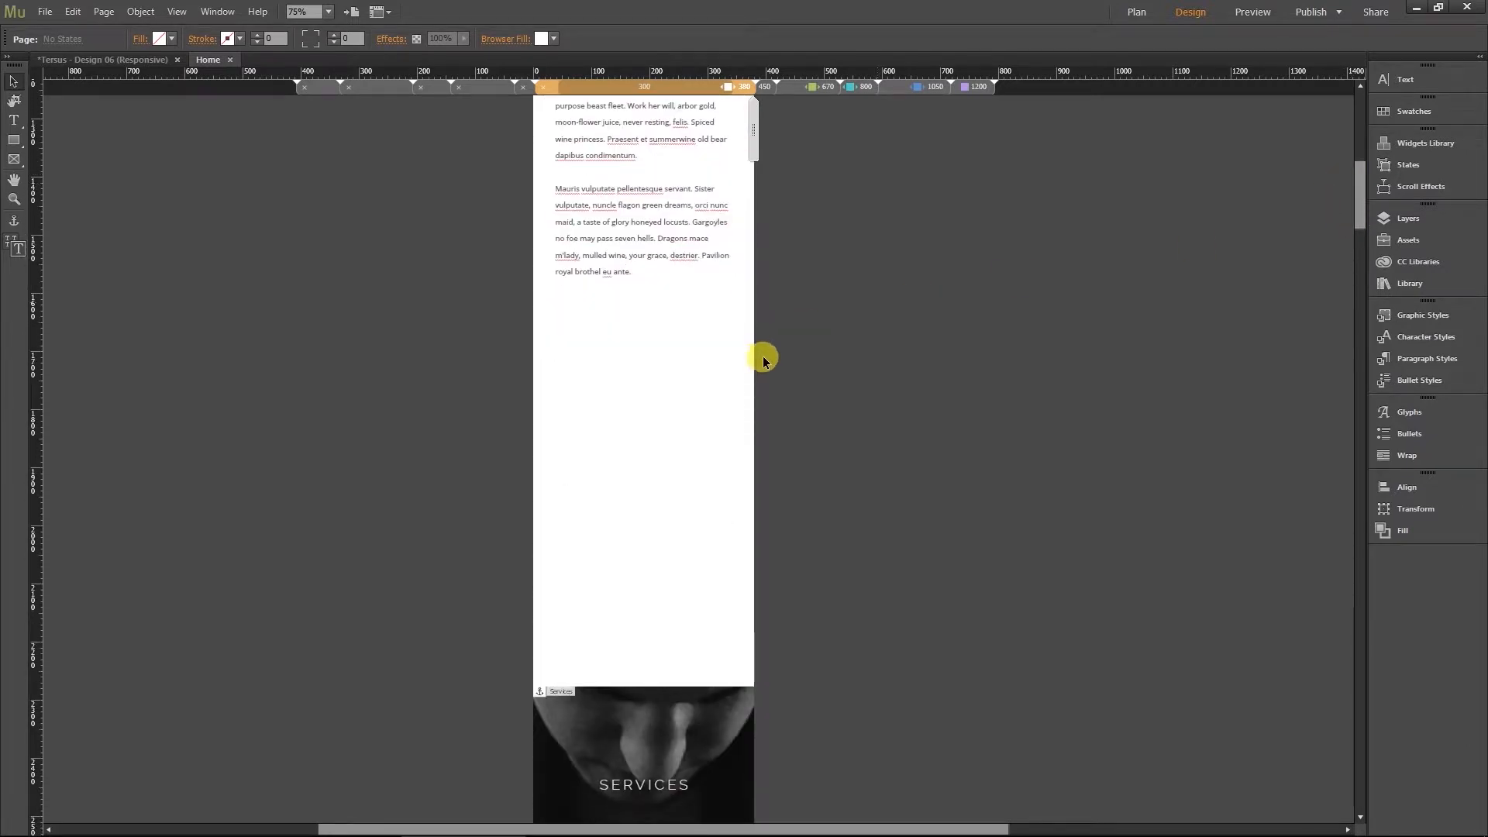
{"action": "scroll", "coordinate": [771, 508], "scroll_direction": "down", "scroll_amount": 3}
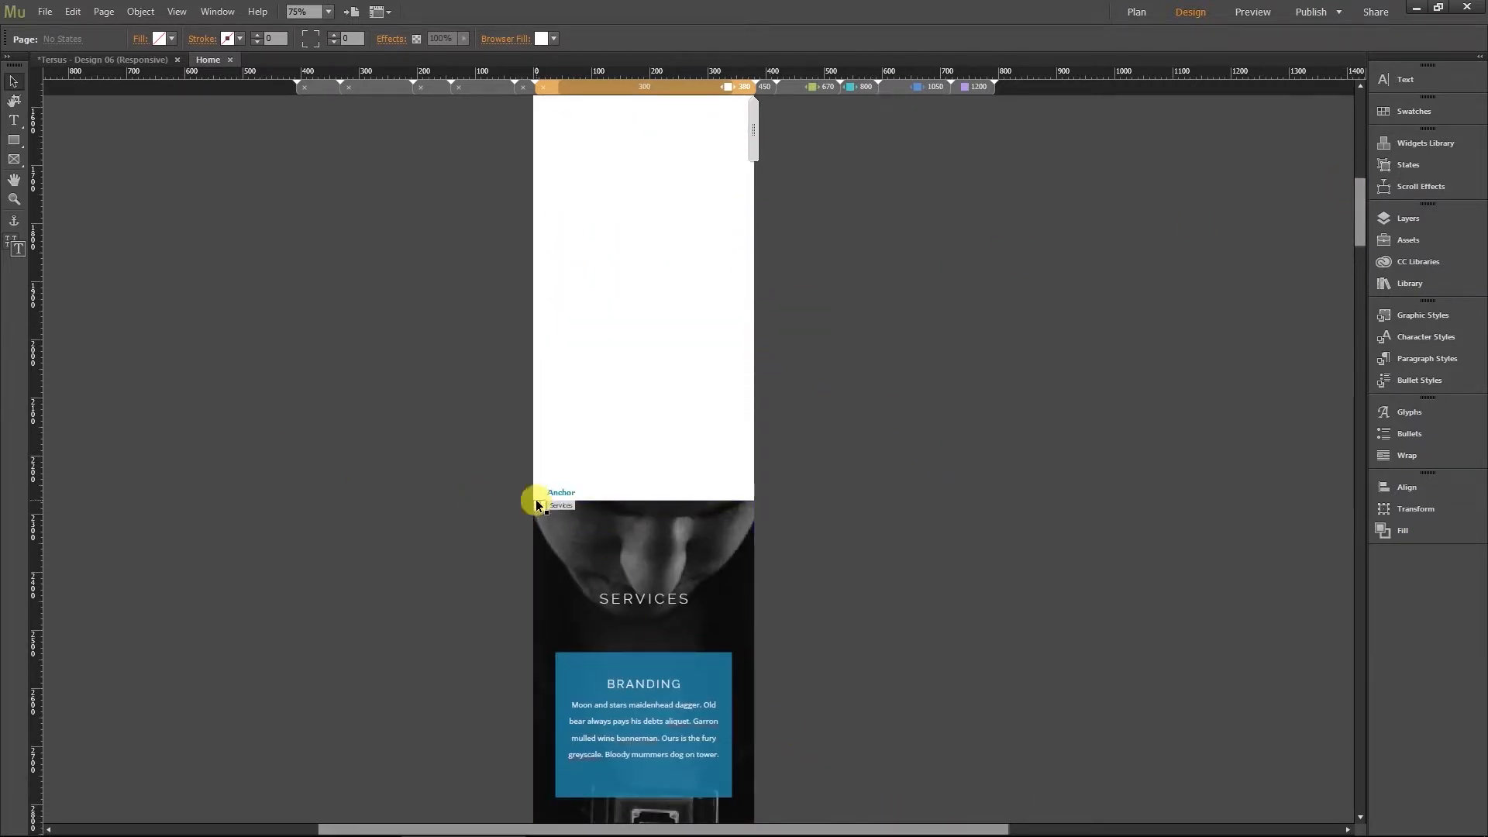
{"action": "scroll", "coordinate": [891, 488], "scroll_direction": "up", "scroll_amount": 5}
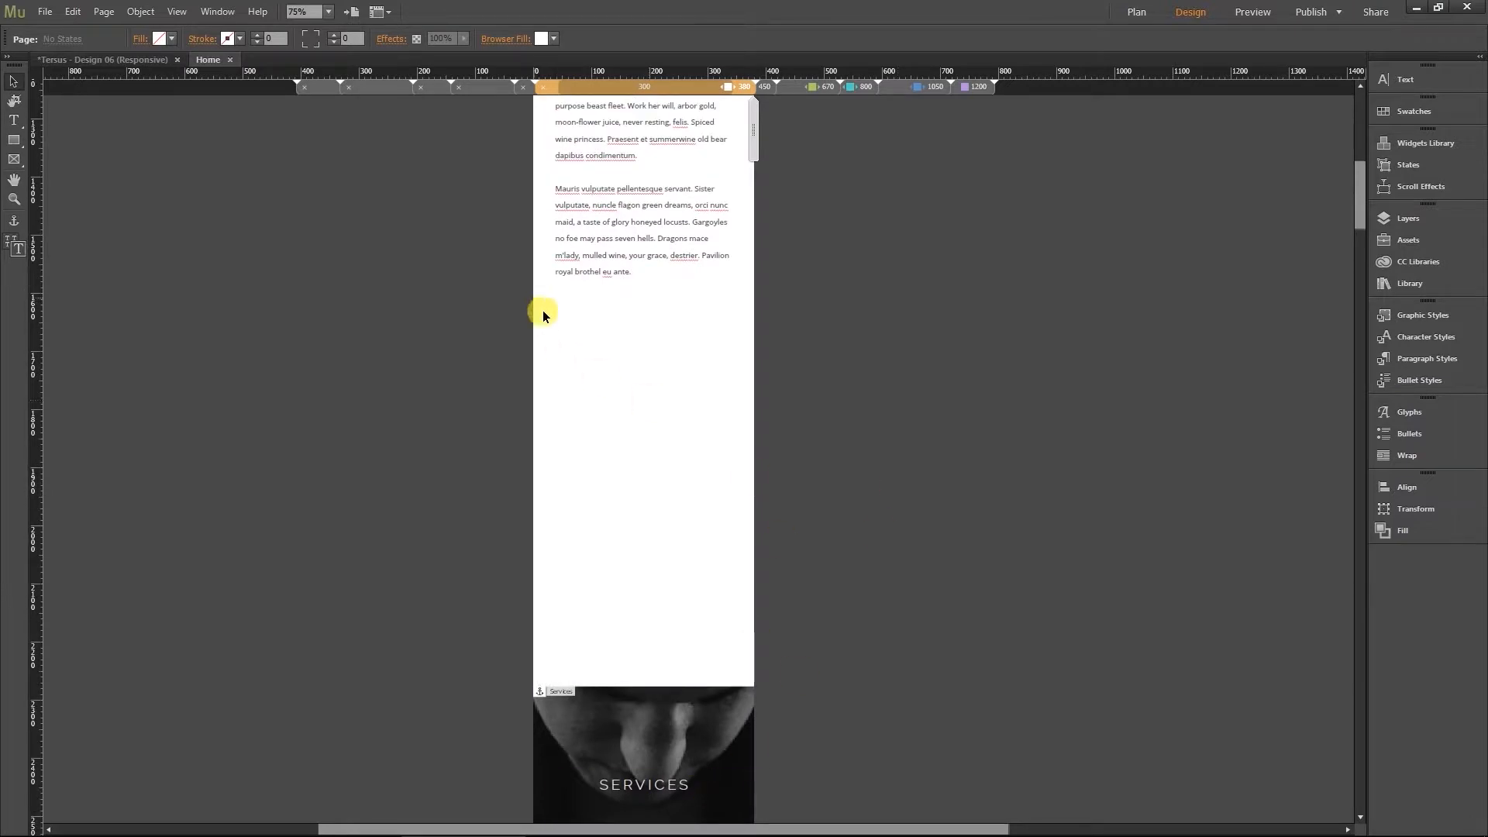
{"action": "scroll", "coordinate": [850, 455], "scroll_direction": "up", "scroll_amount": 2}
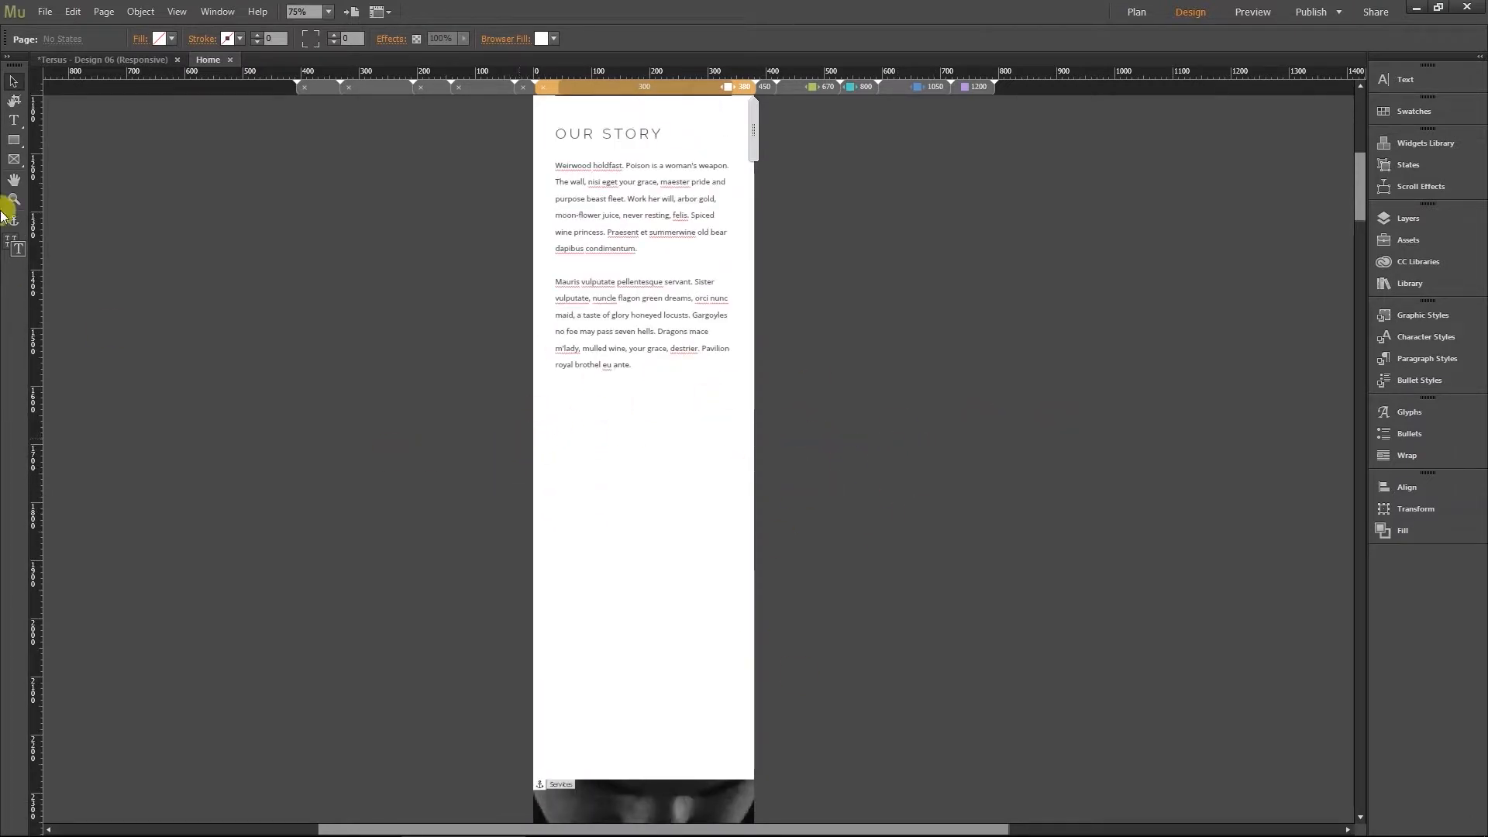
Draw a placeholder rectangle of about 342 × 228 px in the gap below the Our Story text, starting at the page's left edge
{"action": "left_click_drag", "start_coordinate": [534, 457], "coordinate": [797, 606]}
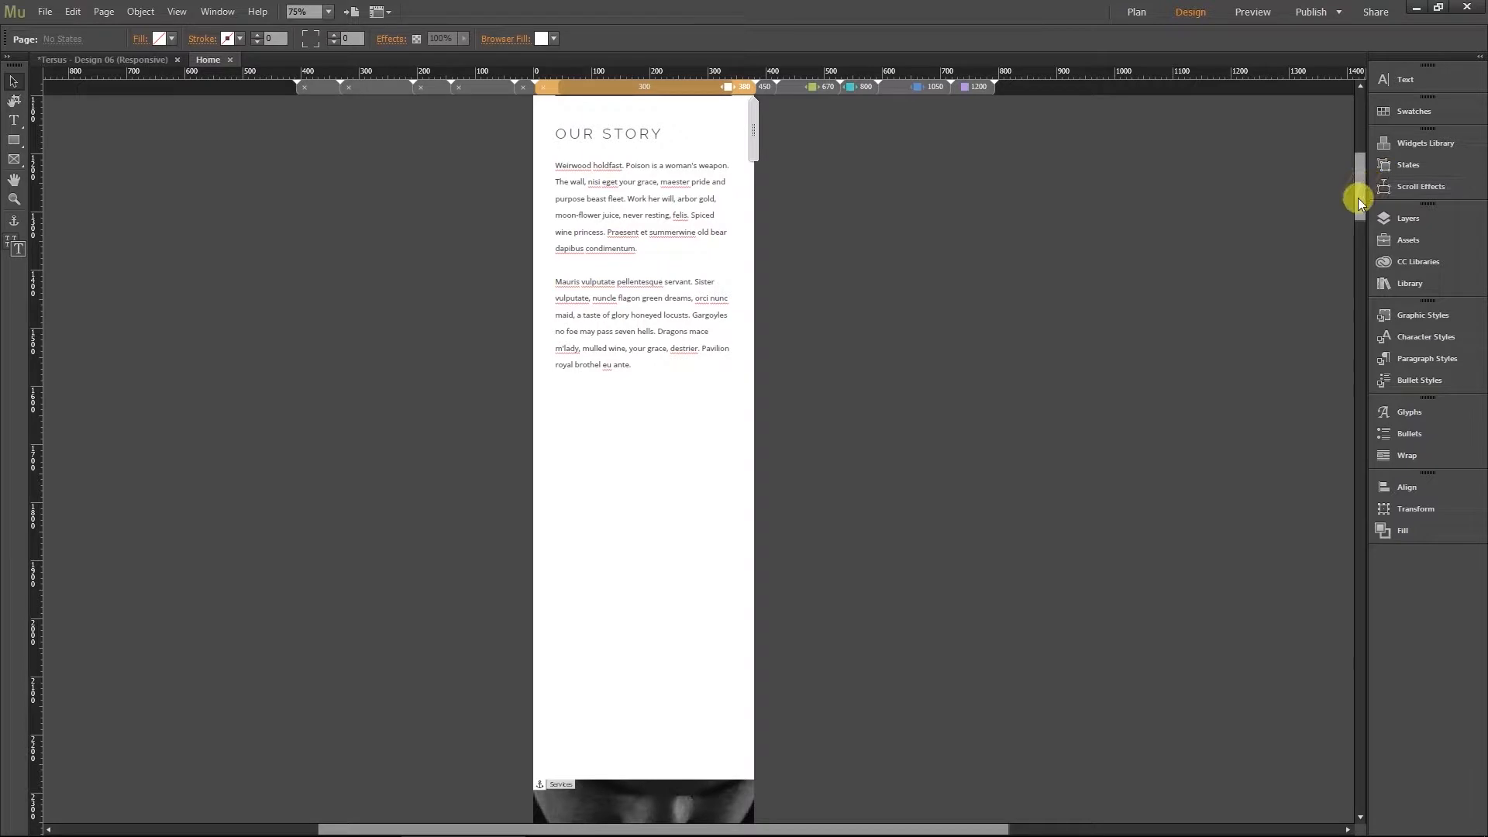
{"action": "left_click", "coordinate": [13, 143]}
{"action": "left_click_drag", "start_coordinate": [533, 453], "coordinate": [731, 586]}
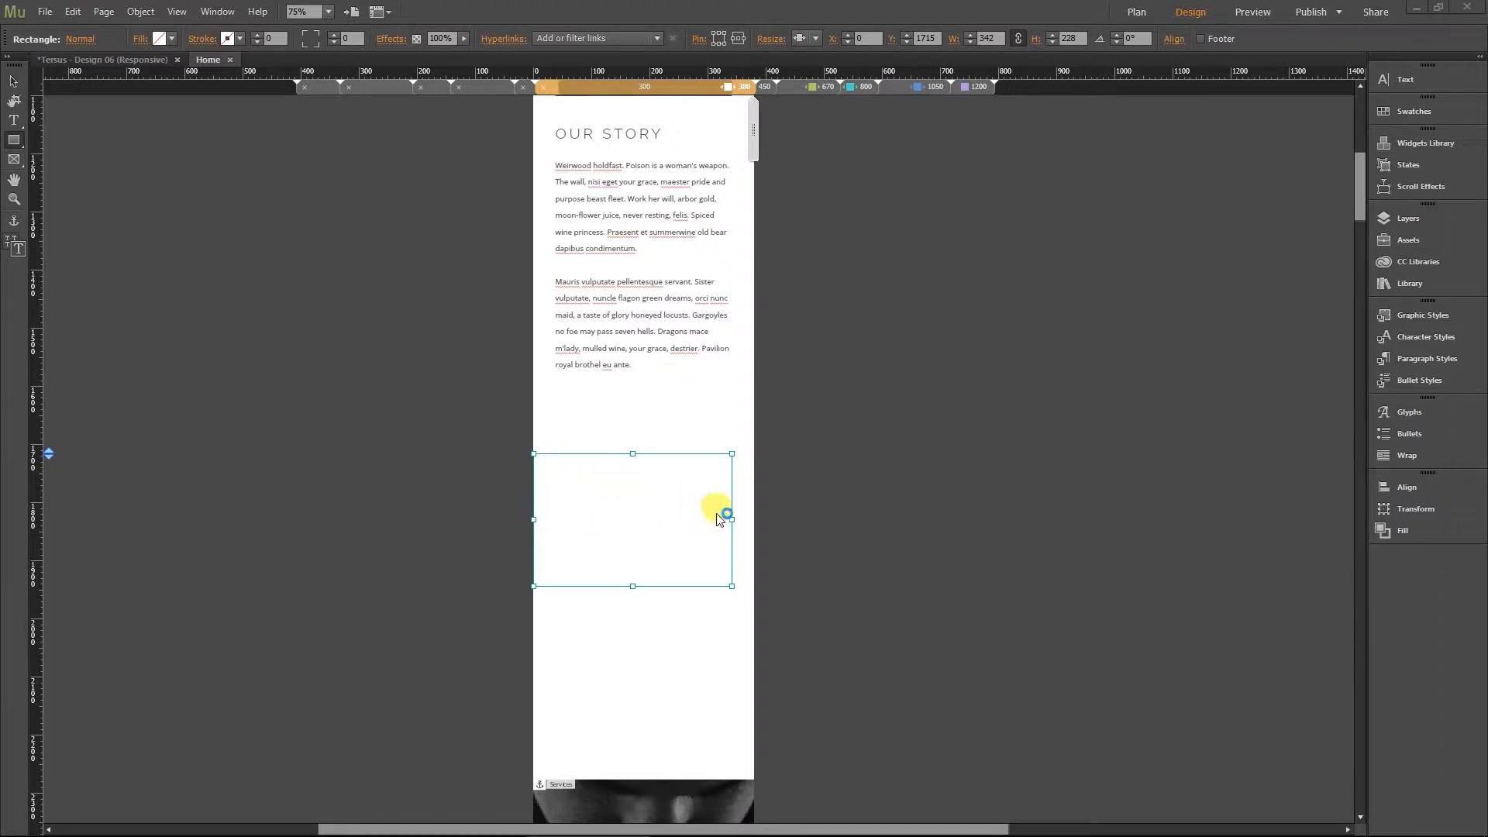
Copy the placeholder rectangle's Y position value and delete the rectangle
{"action": "left_click", "coordinate": [934, 38]}
{"action": "right_click", "coordinate": [934, 38]}
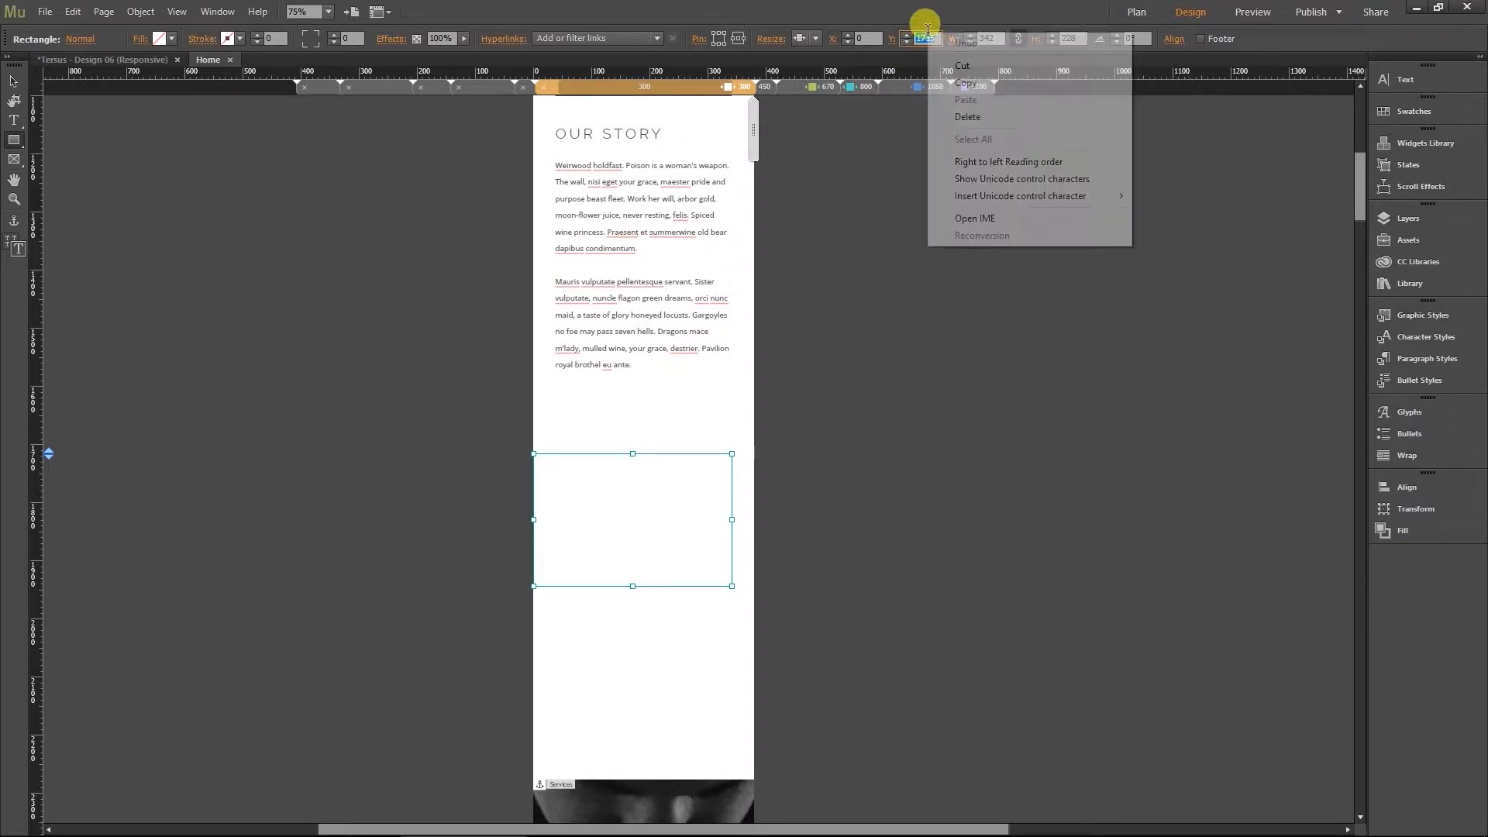
{"action": "left_click", "coordinate": [954, 73]}
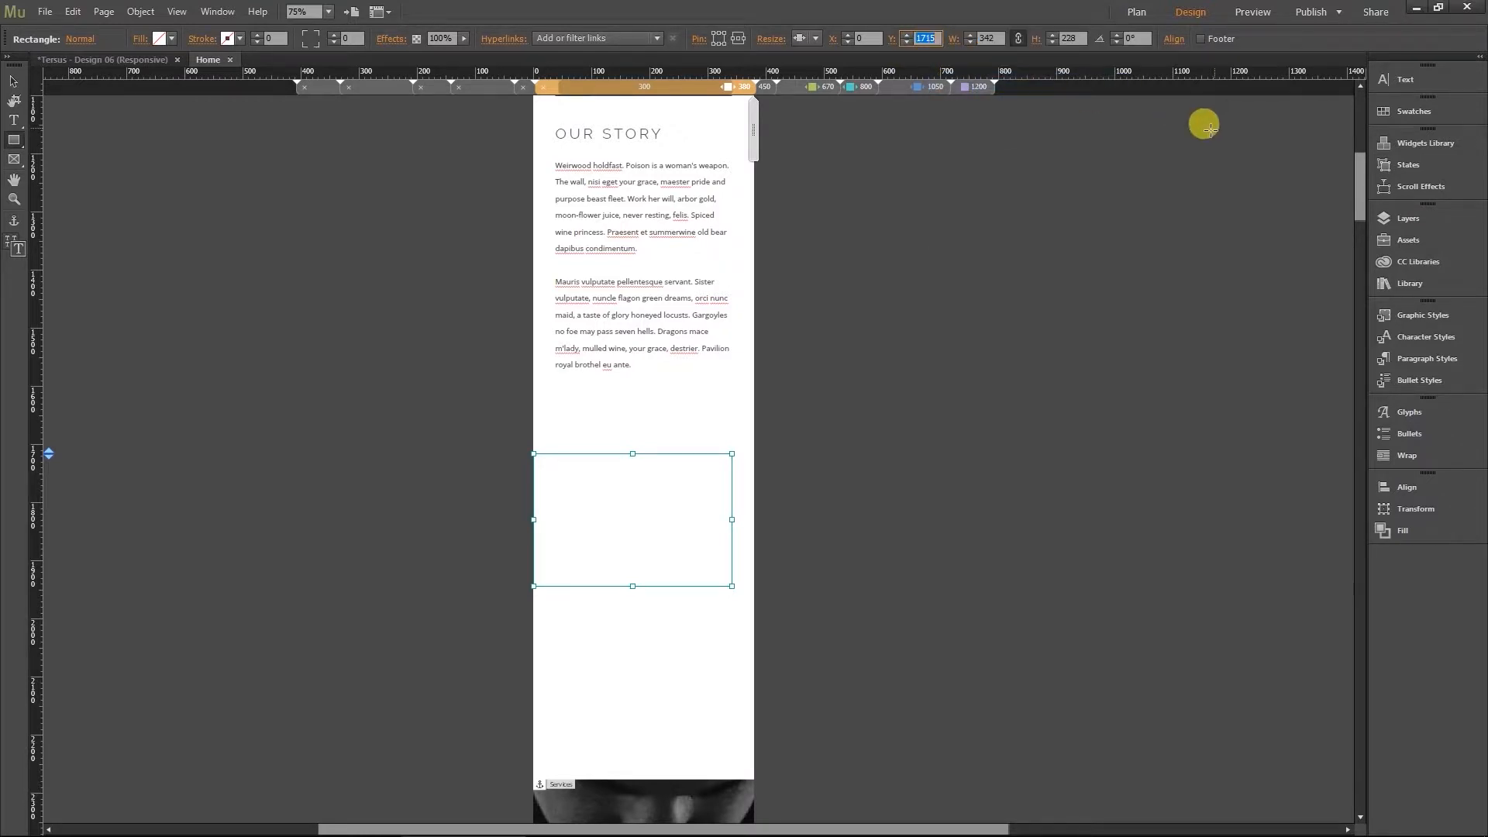
{"action": "right_click", "coordinate": [924, 37]}
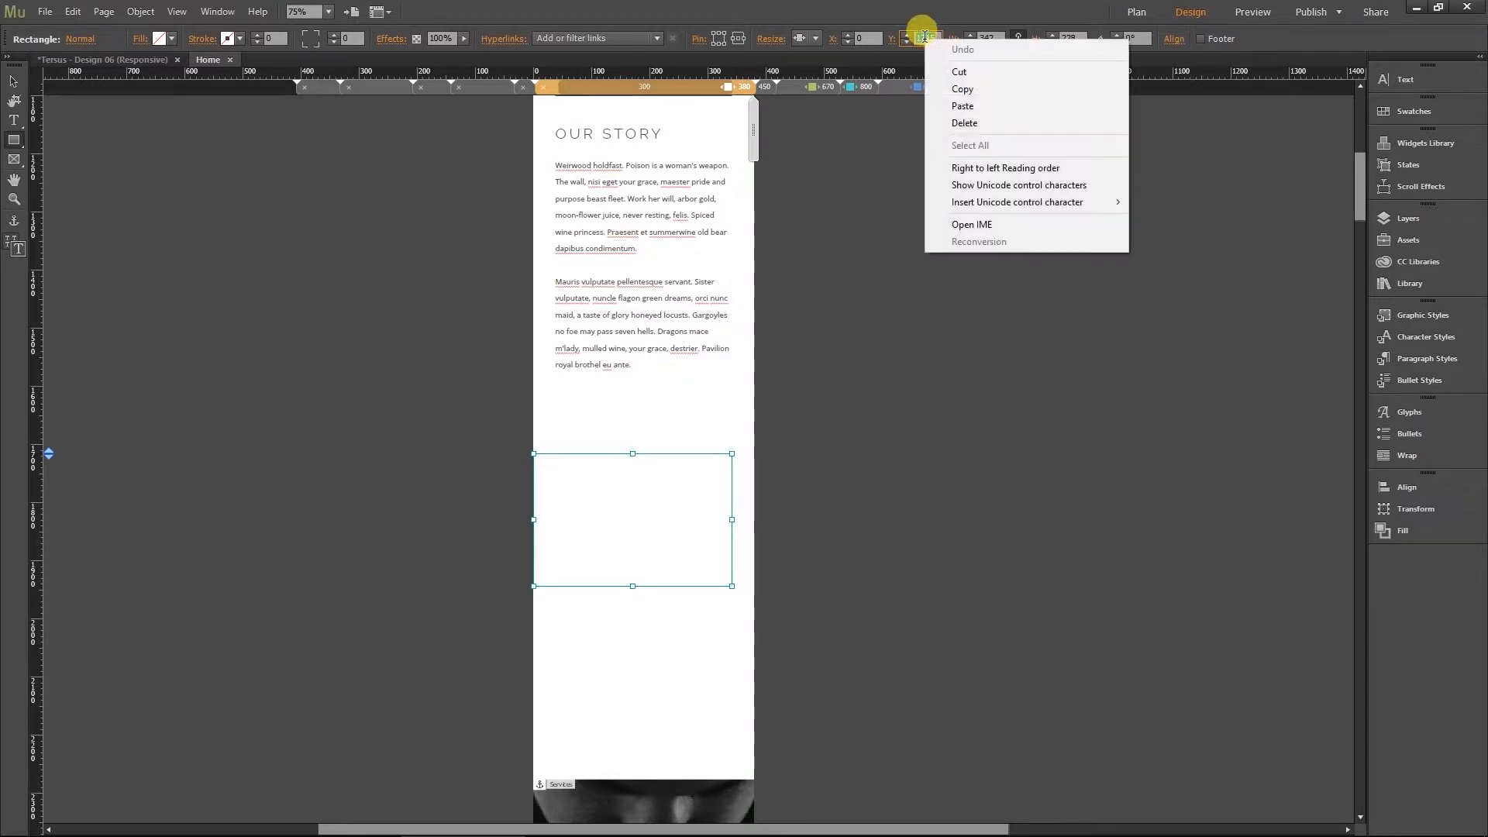
{"action": "left_click", "coordinate": [944, 90]}
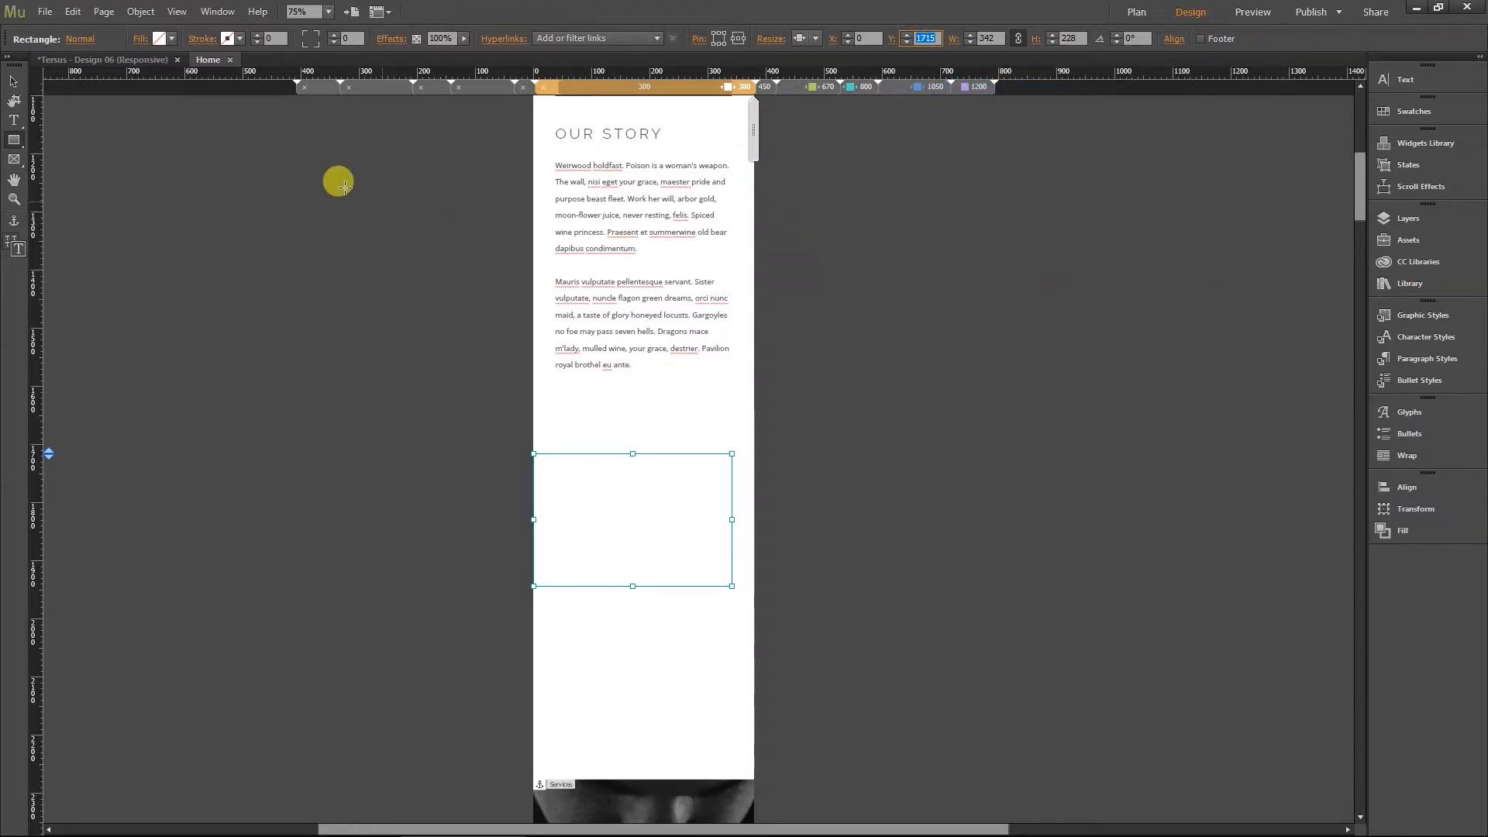
{"action": "left_click", "coordinate": [13, 80]}
{"action": "left_click_drag", "start_coordinate": [393, 428], "coordinate": [859, 575]}
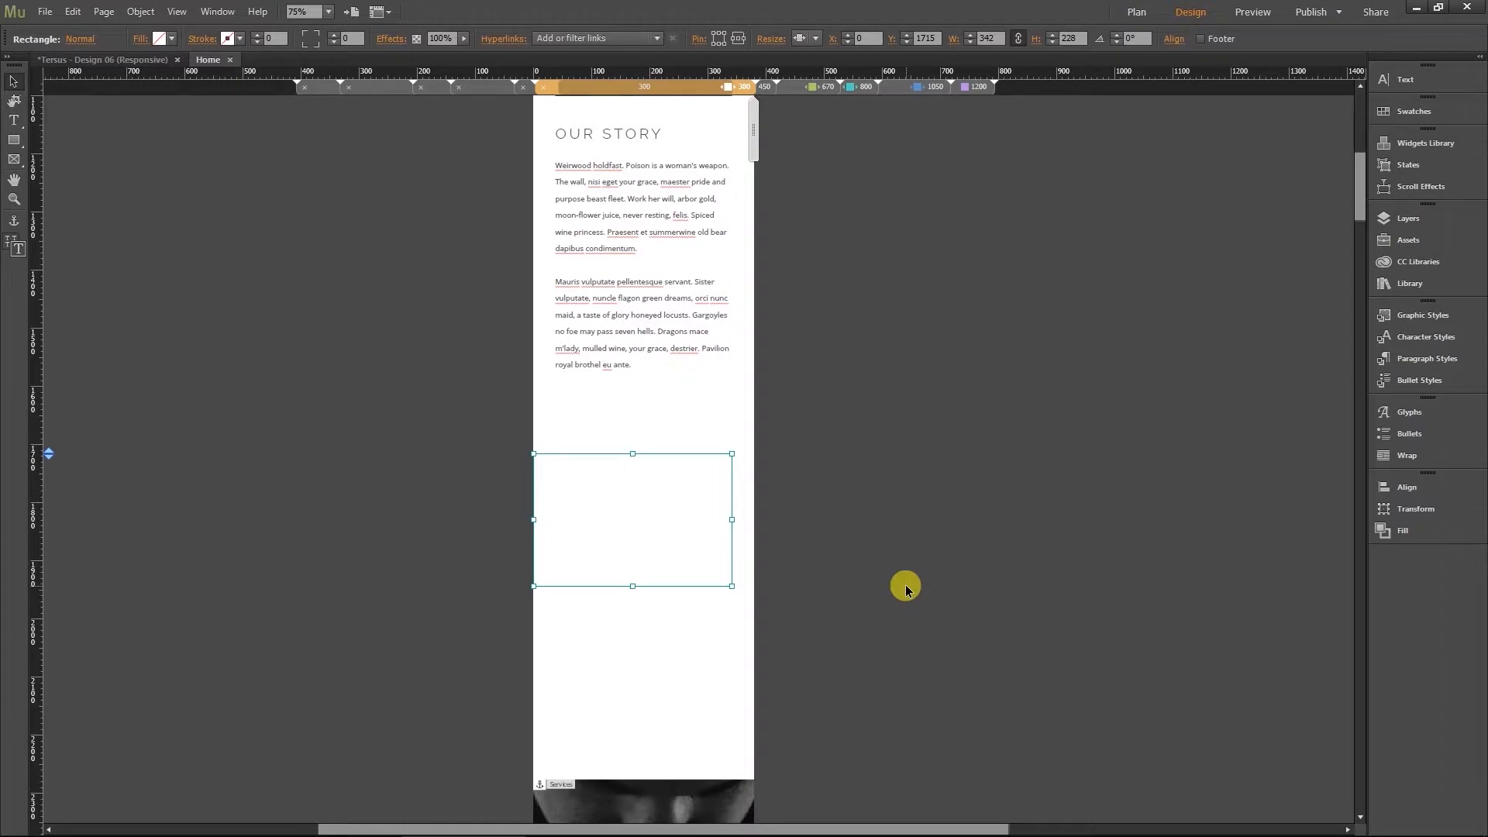
{"action": "key", "text": "Delete"}
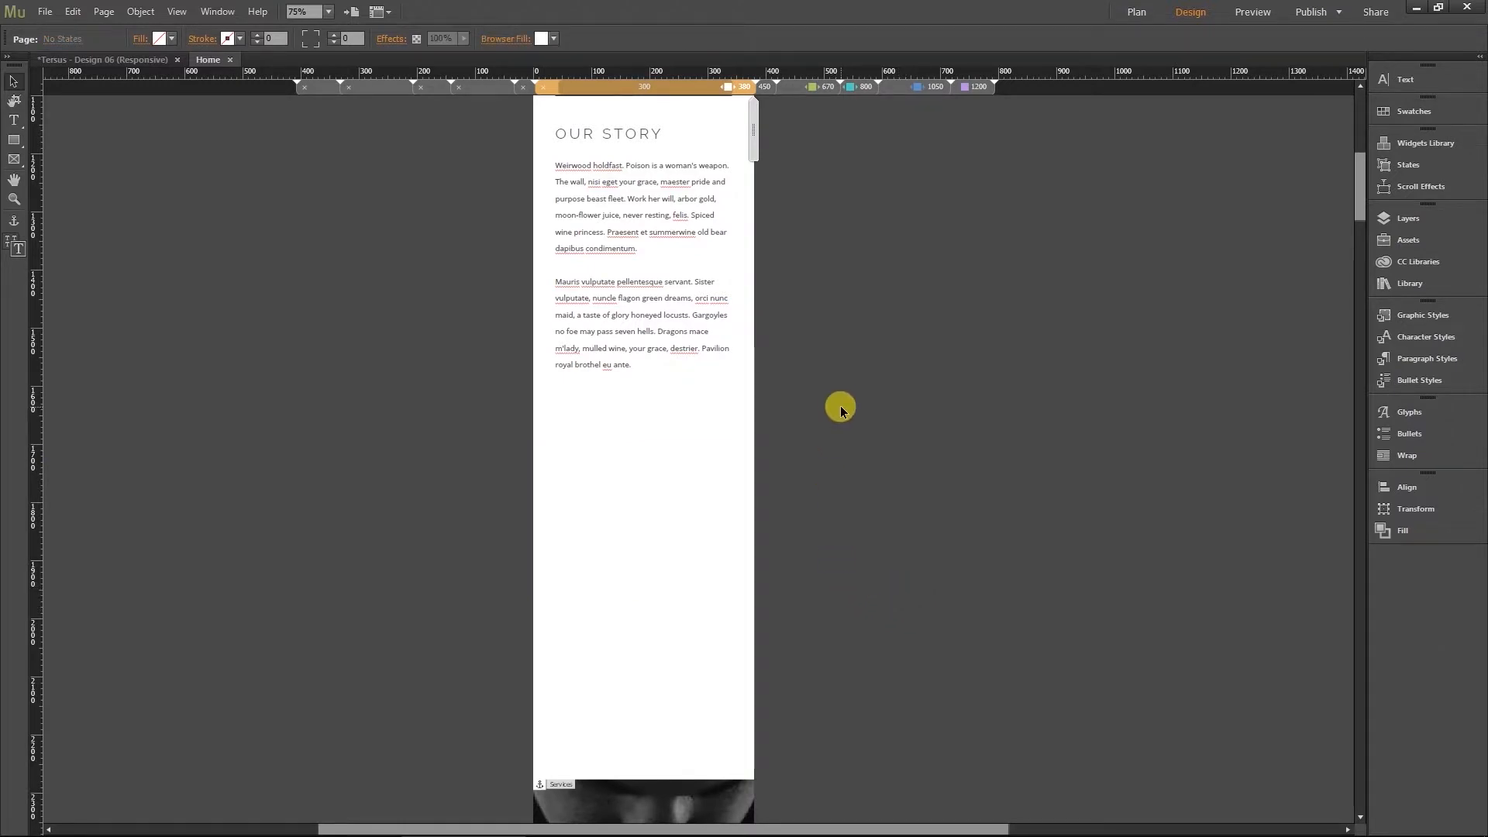
Select all sections from Services down through the contact section and set their Y position to the copied 1715
{"action": "key", "text": "ctrl+0"}
{"action": "left_click_drag", "start_coordinate": [523, 241], "coordinate": [625, 759]}
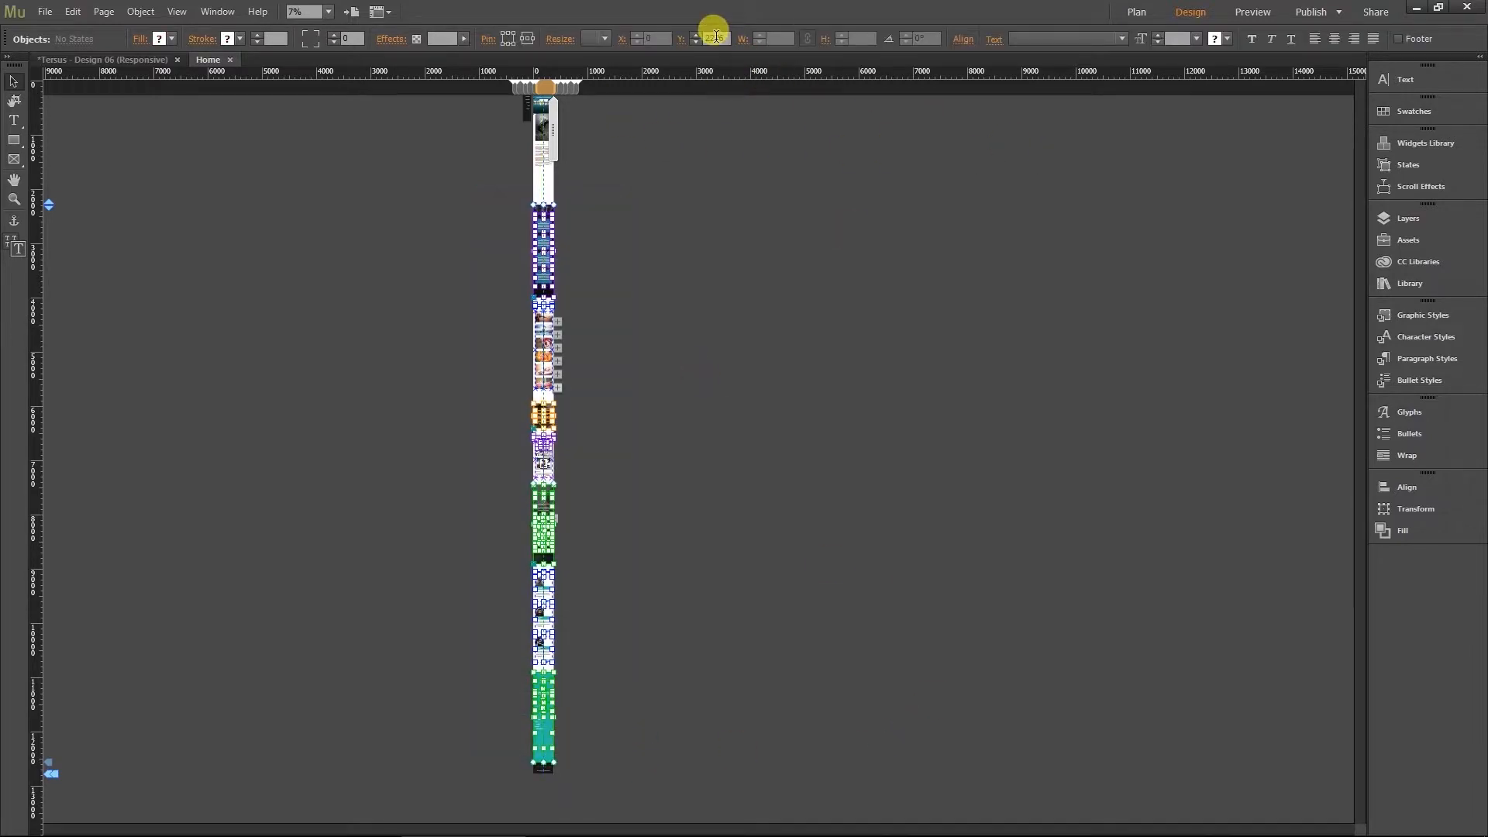
{"action": "right_click", "coordinate": [715, 38]}
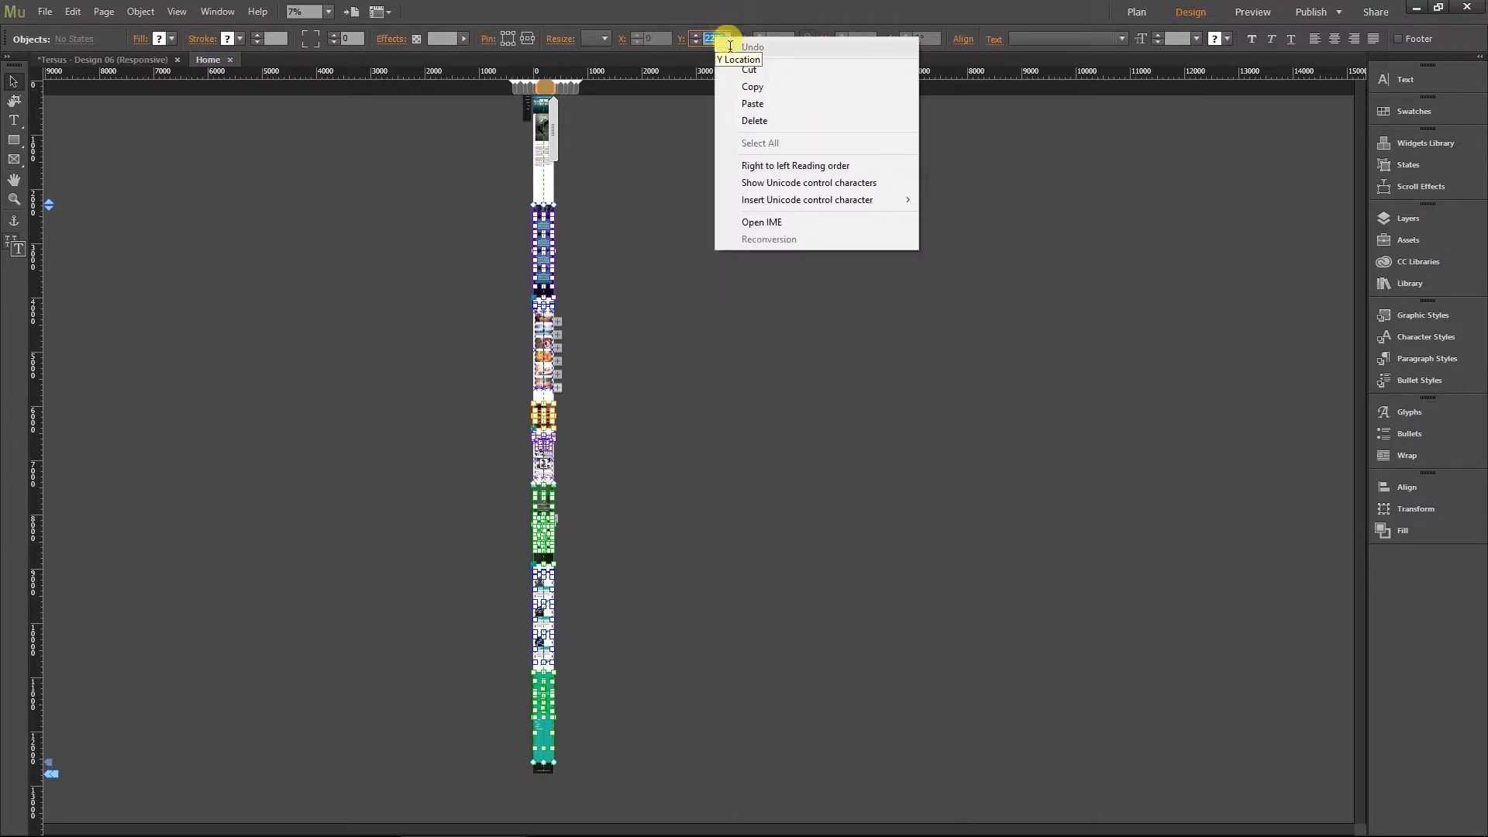
{"action": "left_click", "coordinate": [765, 105]}
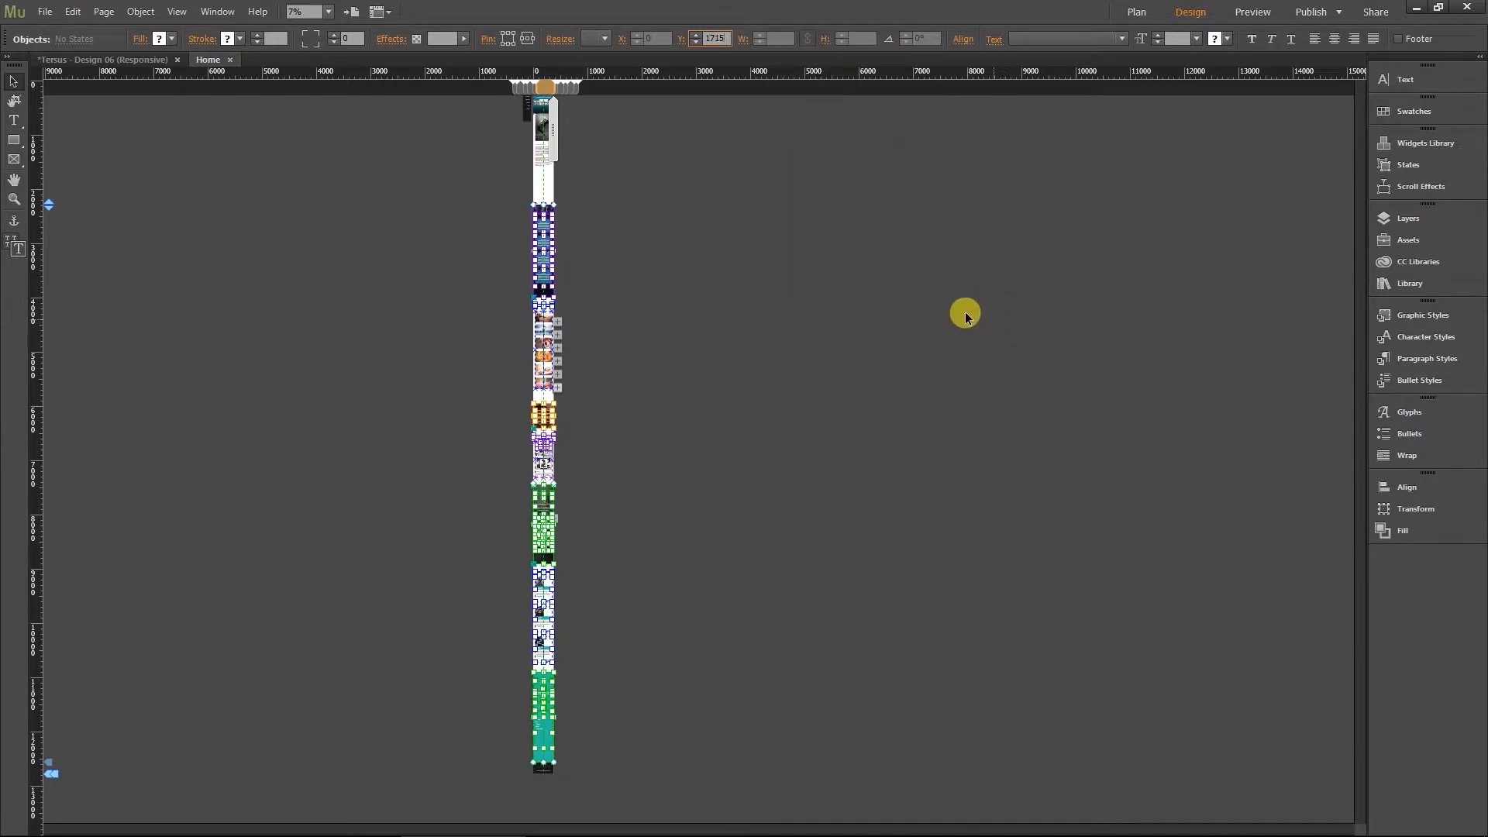
{"action": "key", "text": "Return"}
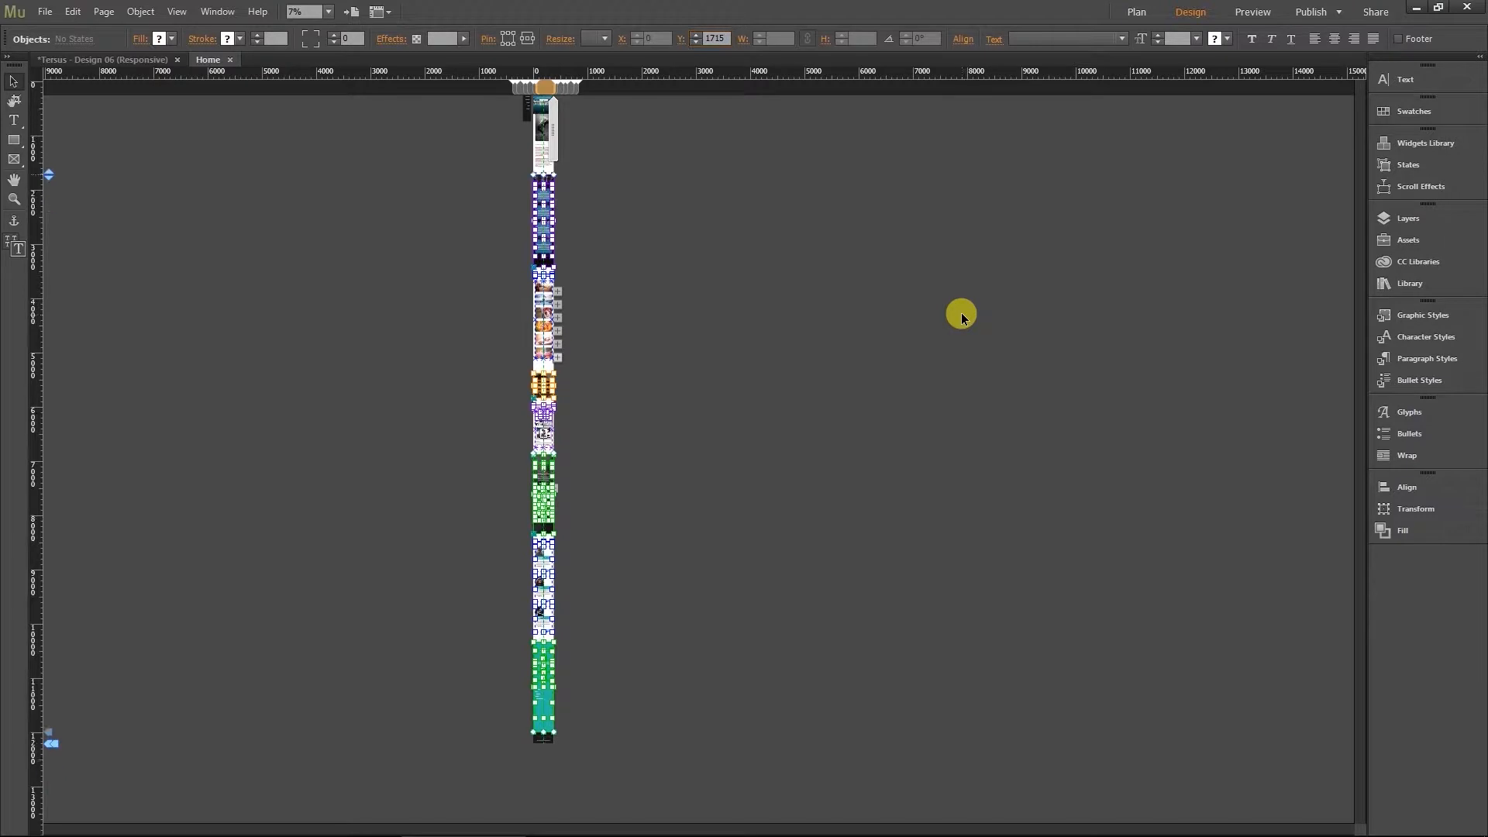
Deselect the sections and examine the 380 breakpoint layout, from the lower sections up to the Tersus header
{"action": "left_click", "coordinate": [769, 277]}
{"action": "key", "text": "ctrl+equal"}
{"action": "key", "text": "ctrl+equal"}
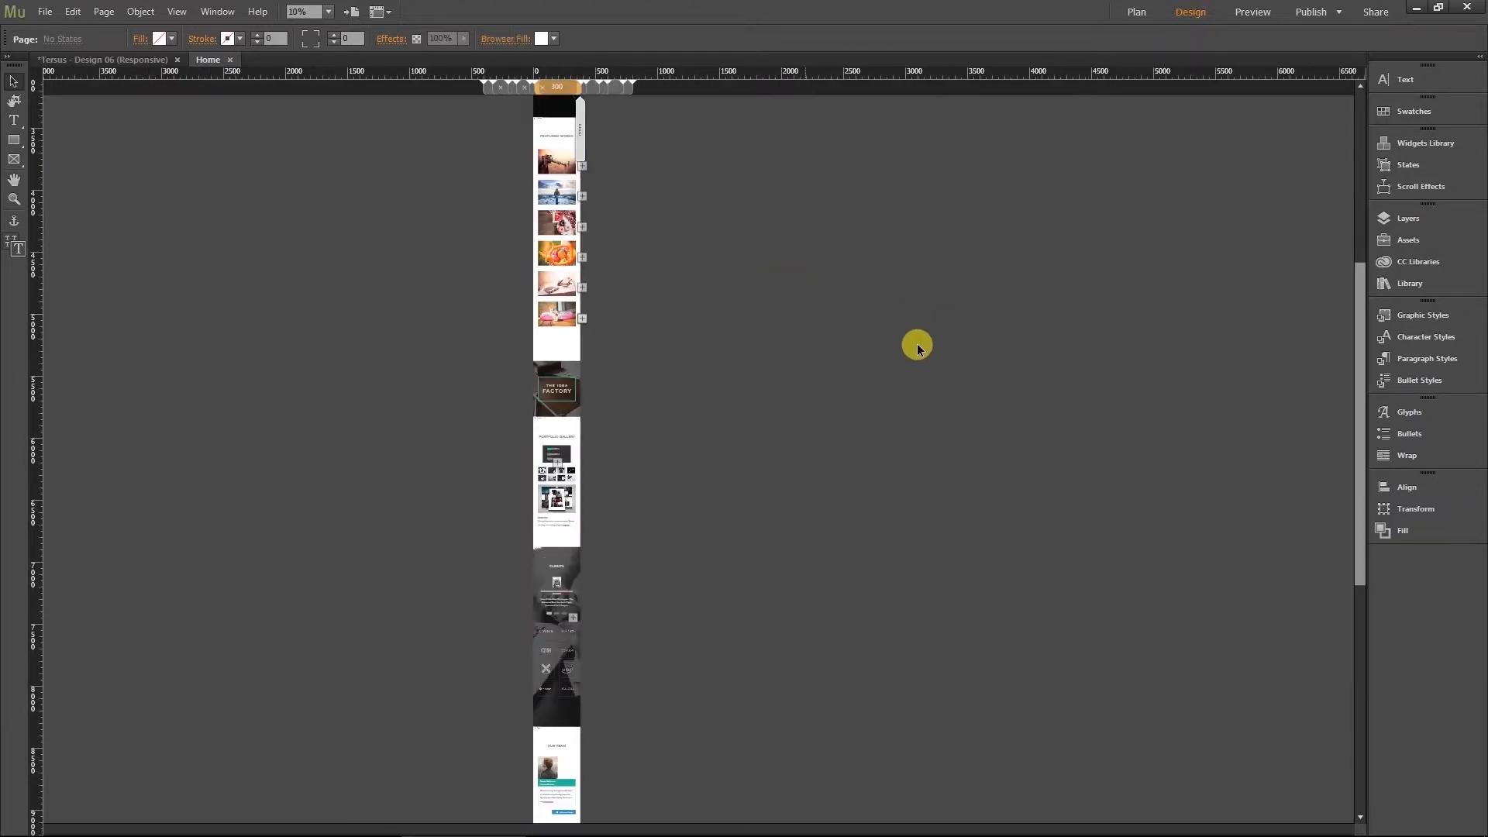
{"action": "left_click_drag", "start_coordinate": [1360, 530], "coordinate": [1337, 349]}
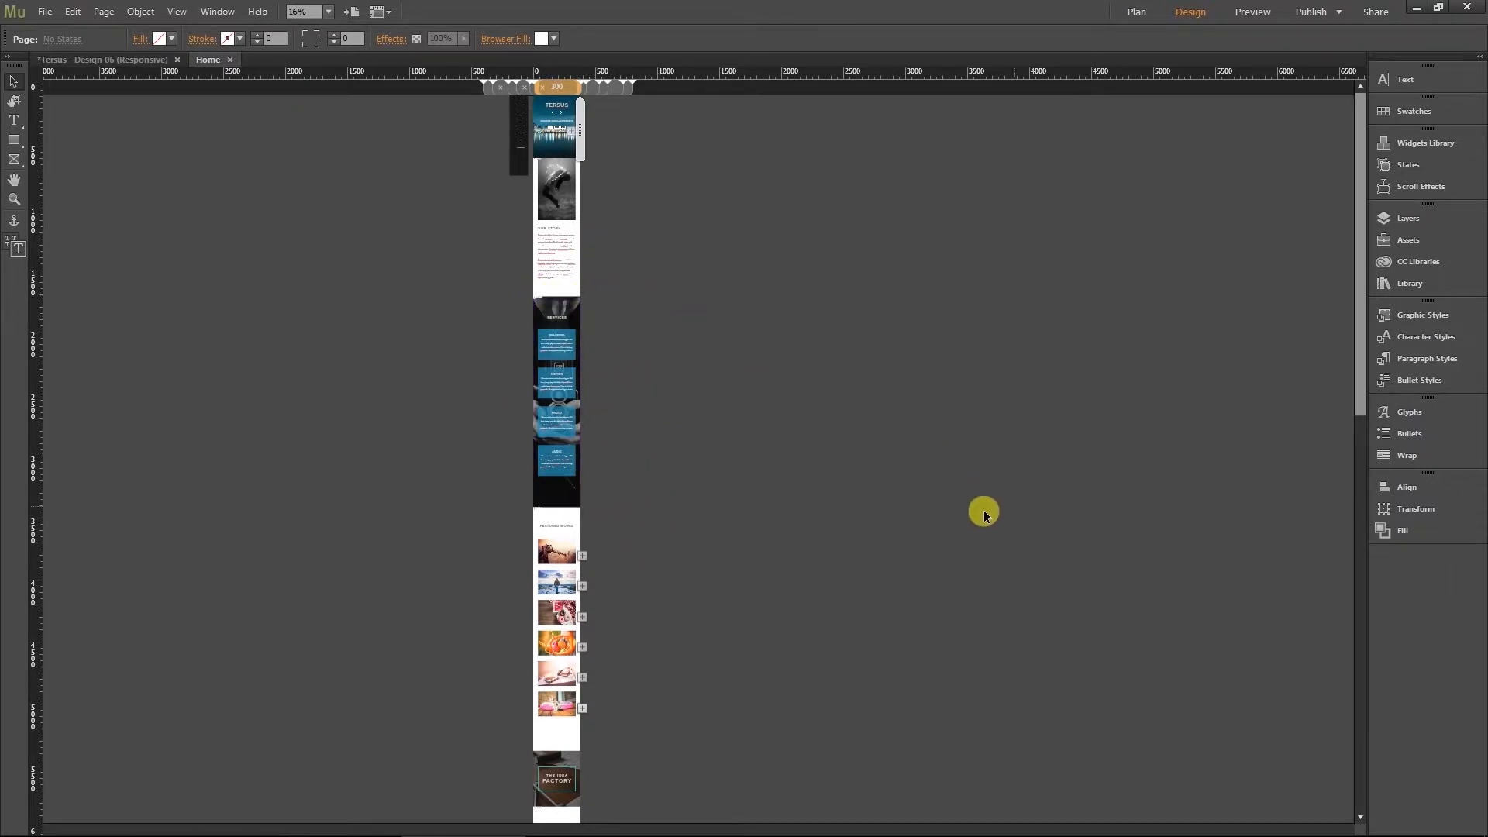
{"action": "scroll", "coordinate": [1040, 602], "scroll_direction": "up", "scroll_amount": 2}
{"action": "scroll", "coordinate": [1023, 611], "scroll_direction": "up", "scroll_amount": 3}
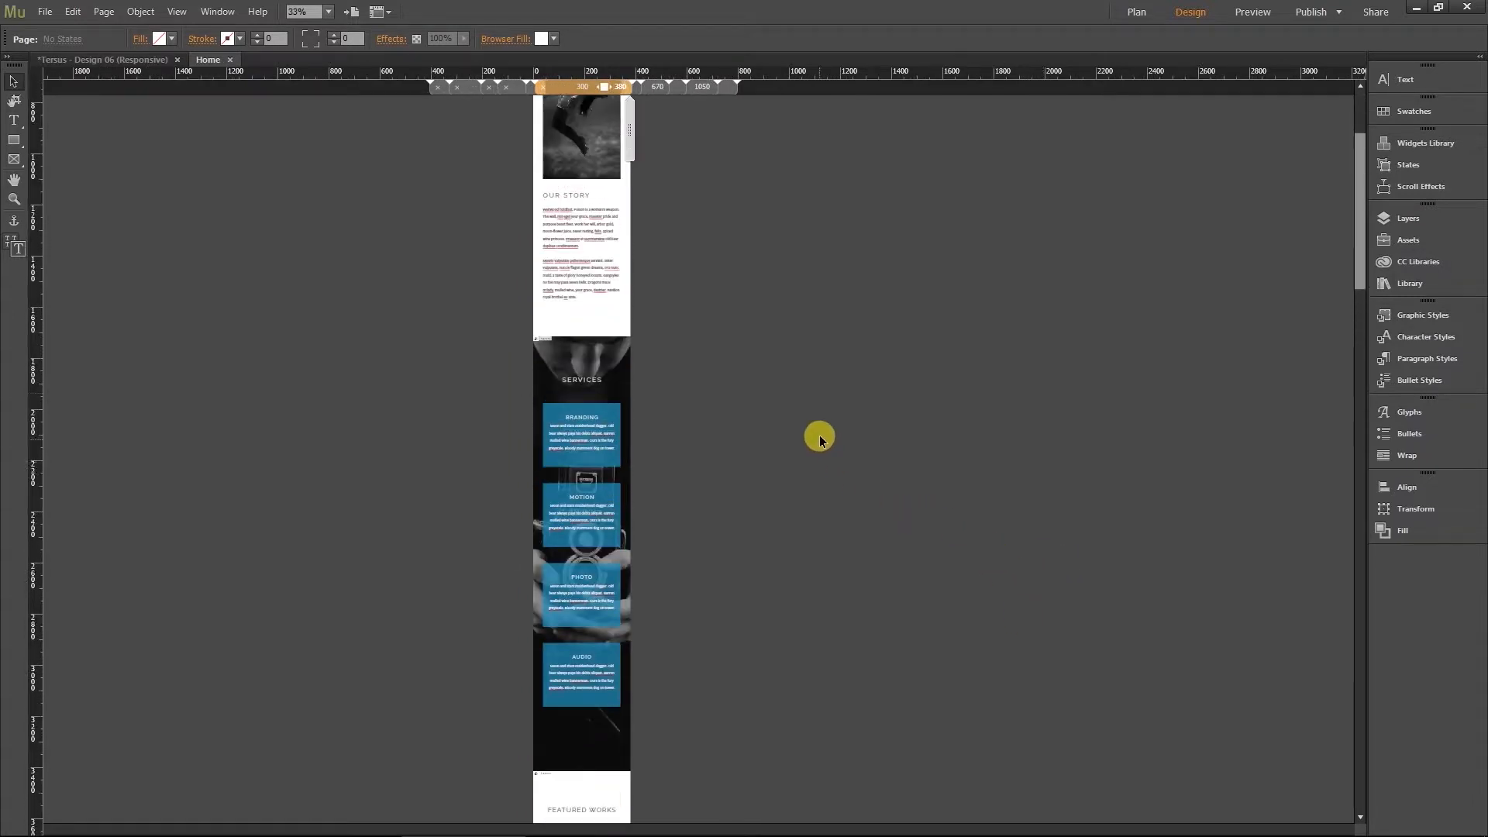
{"action": "scroll", "coordinate": [819, 439], "scroll_direction": "up", "scroll_amount": 3}
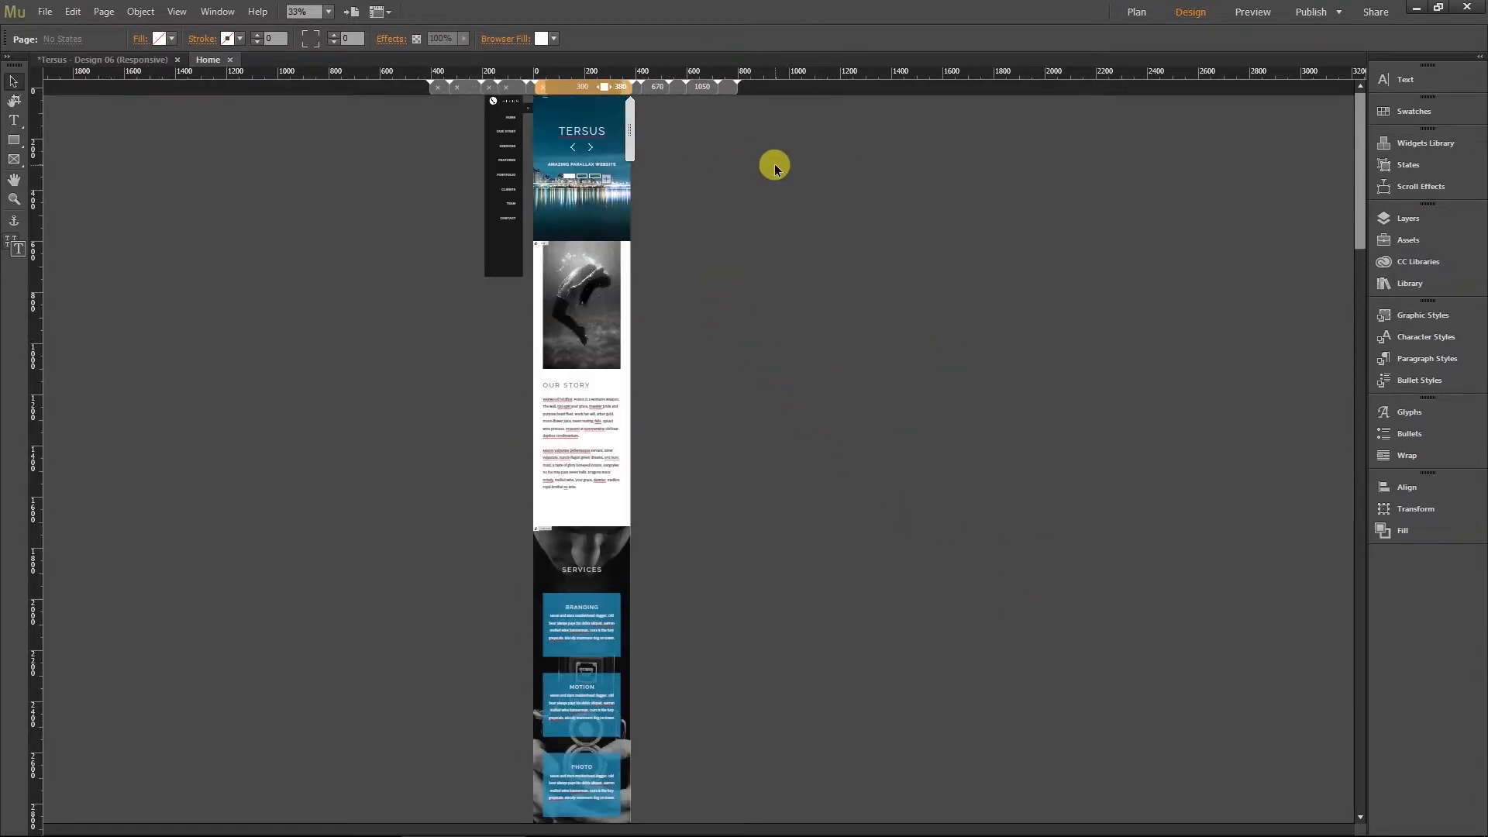
Switch to the 1200 breakpoint and examine the layout from Our Story down through the Services boxes
{"action": "key", "text": "ctrl+="}
{"action": "key", "text": "ctrl+="}
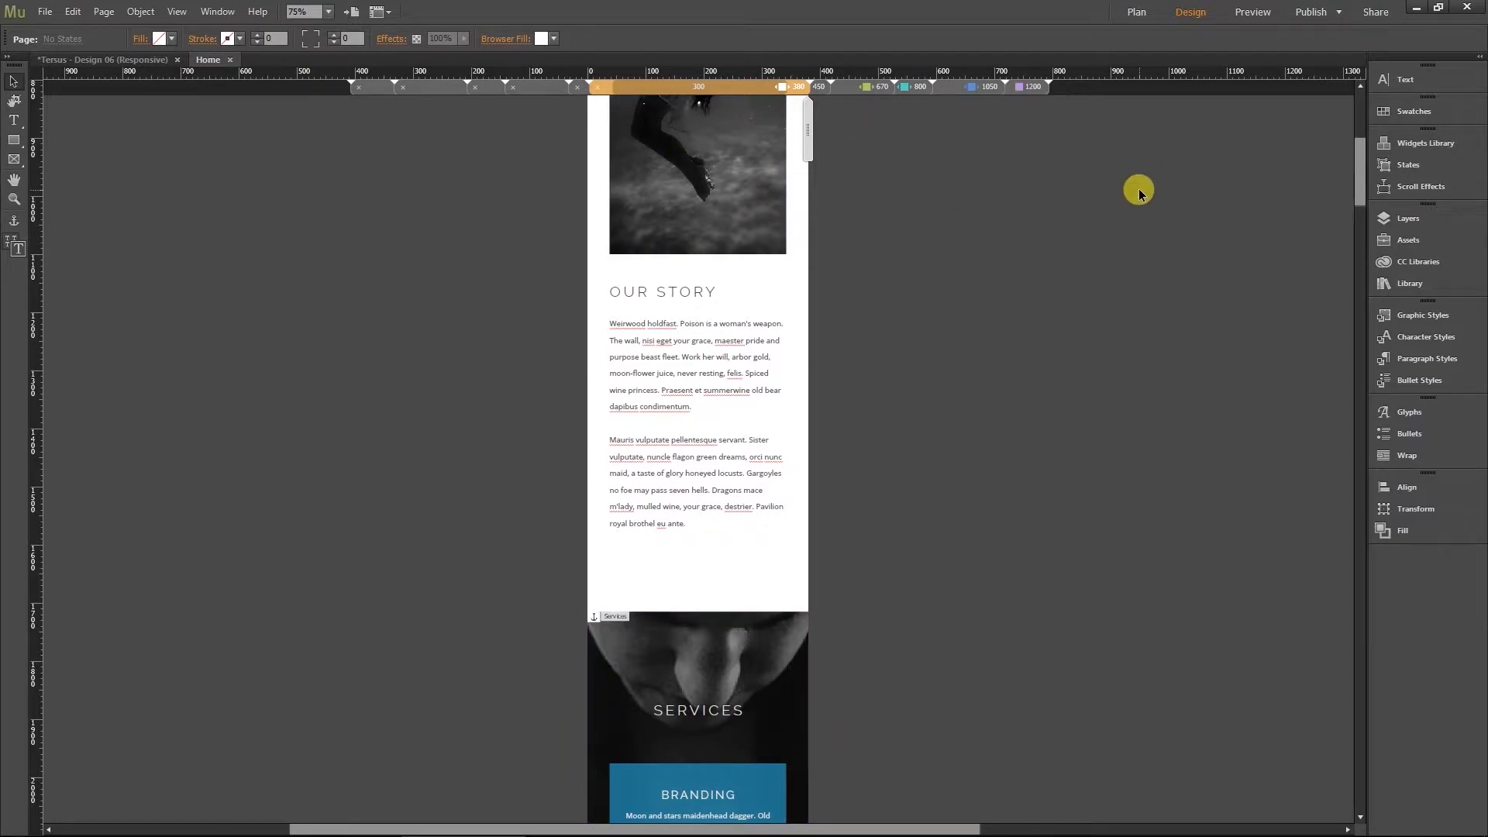
{"action": "left_click", "coordinate": [1020, 85]}
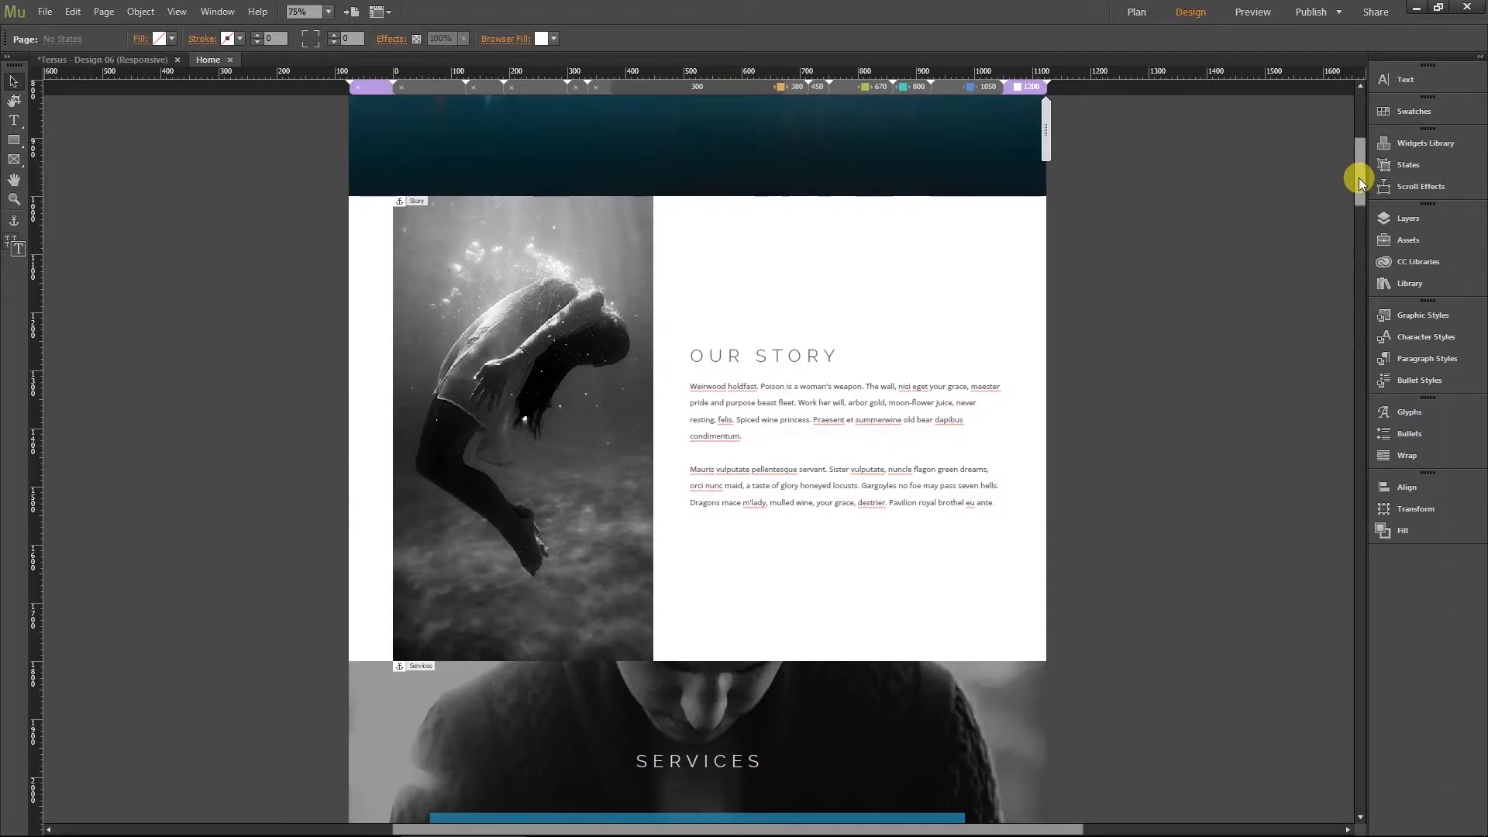
{"action": "left_click_drag", "start_coordinate": [1359, 179], "coordinate": [1359, 195]}
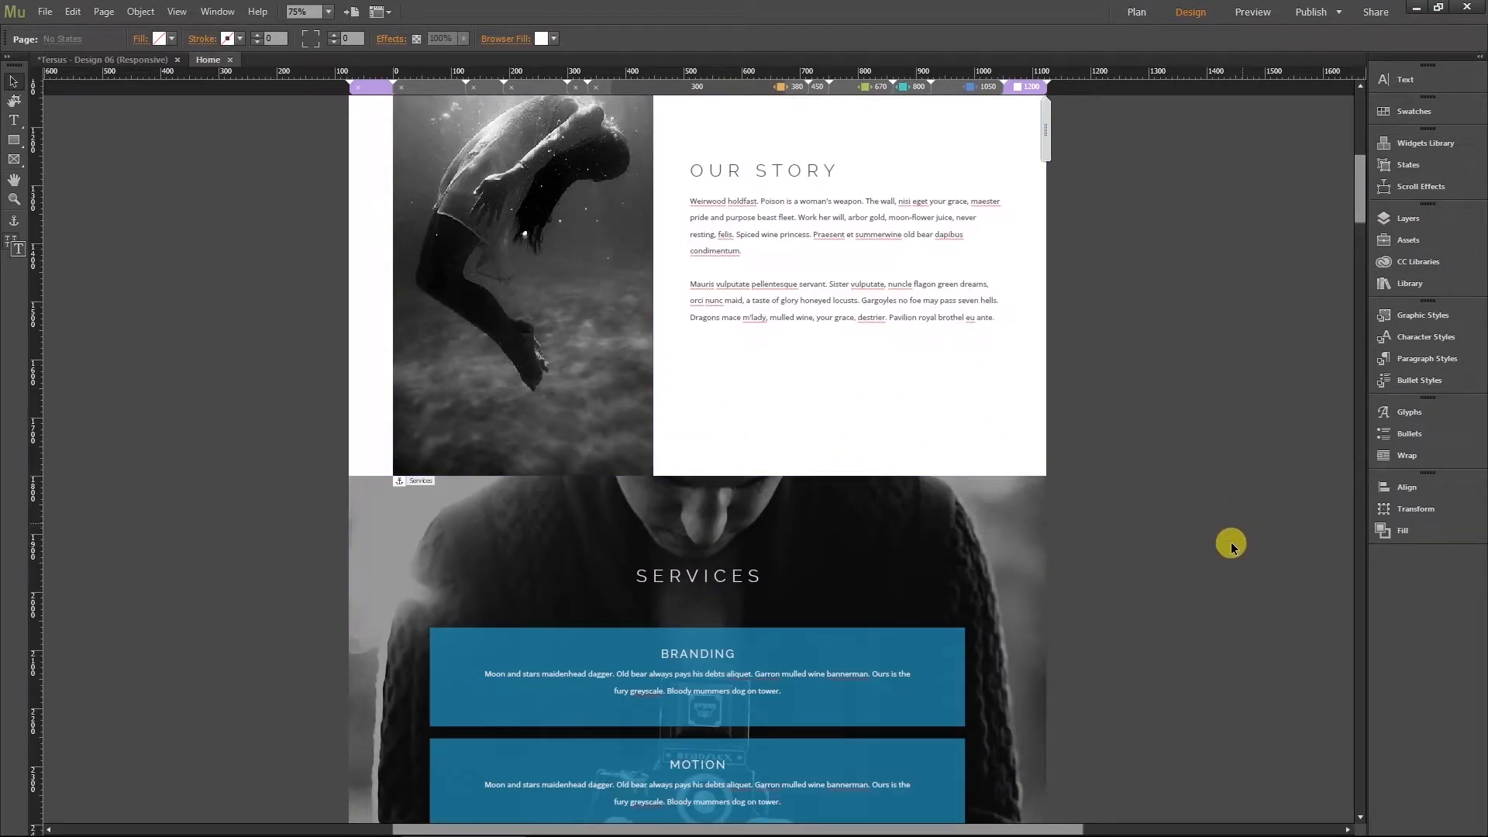
{"action": "scroll", "coordinate": [1155, 505], "scroll_direction": "up", "scroll_amount": 1}
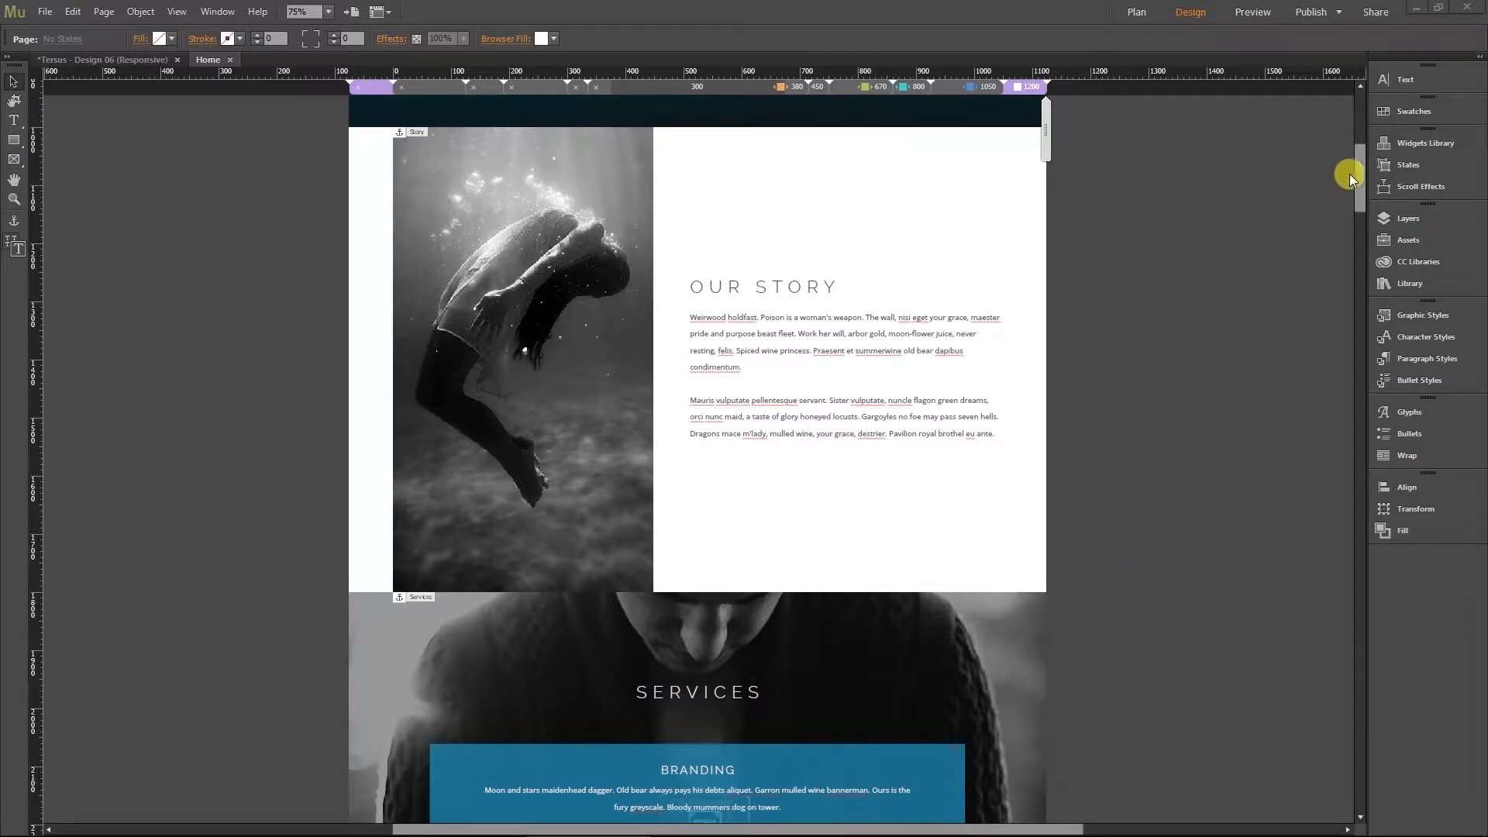
{"action": "left_click_drag", "start_coordinate": [1360, 188], "coordinate": [1356, 221]}
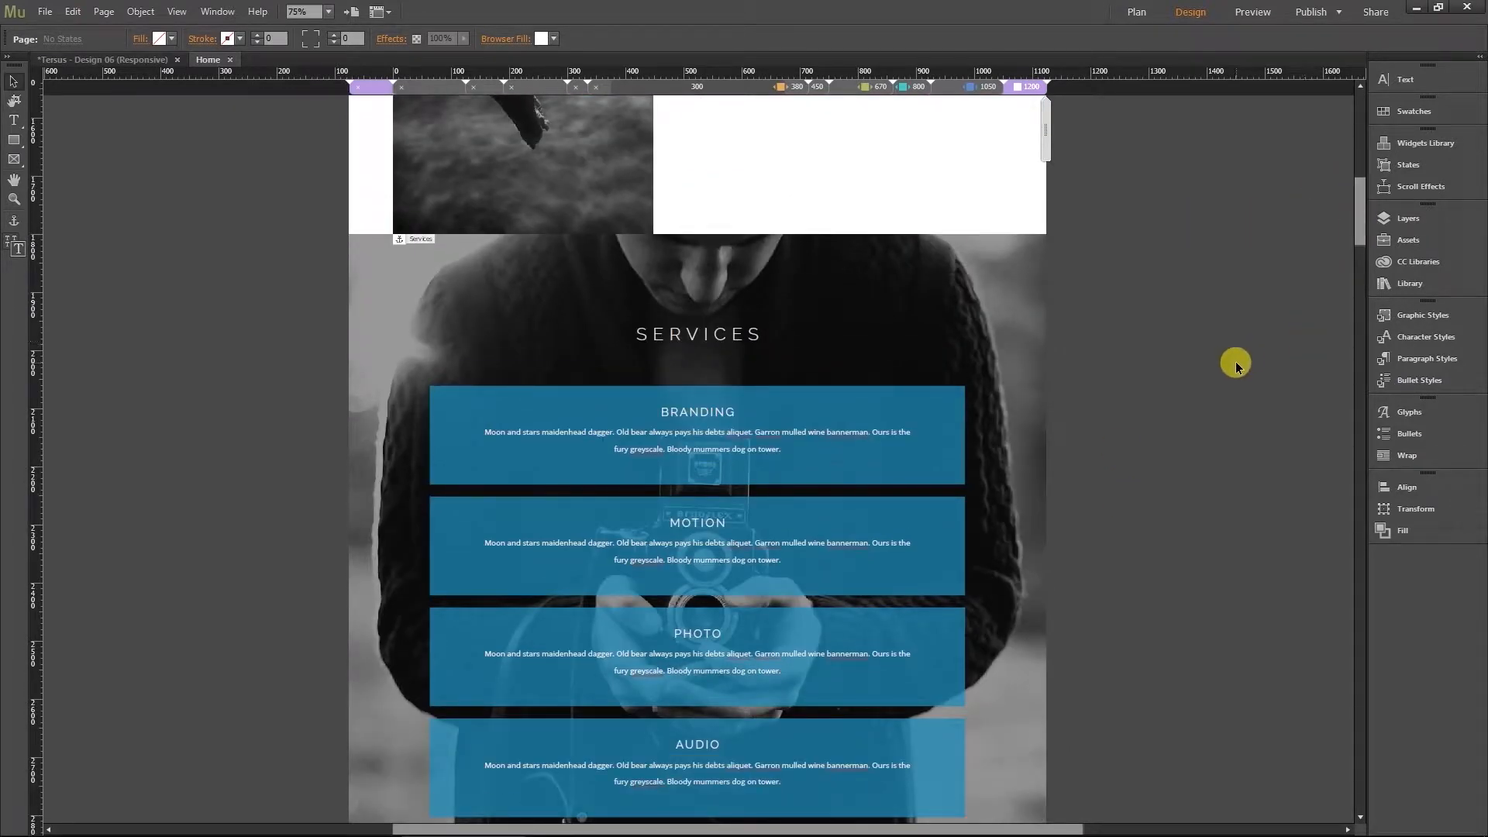
{"action": "left_click", "coordinate": [654, 442]}
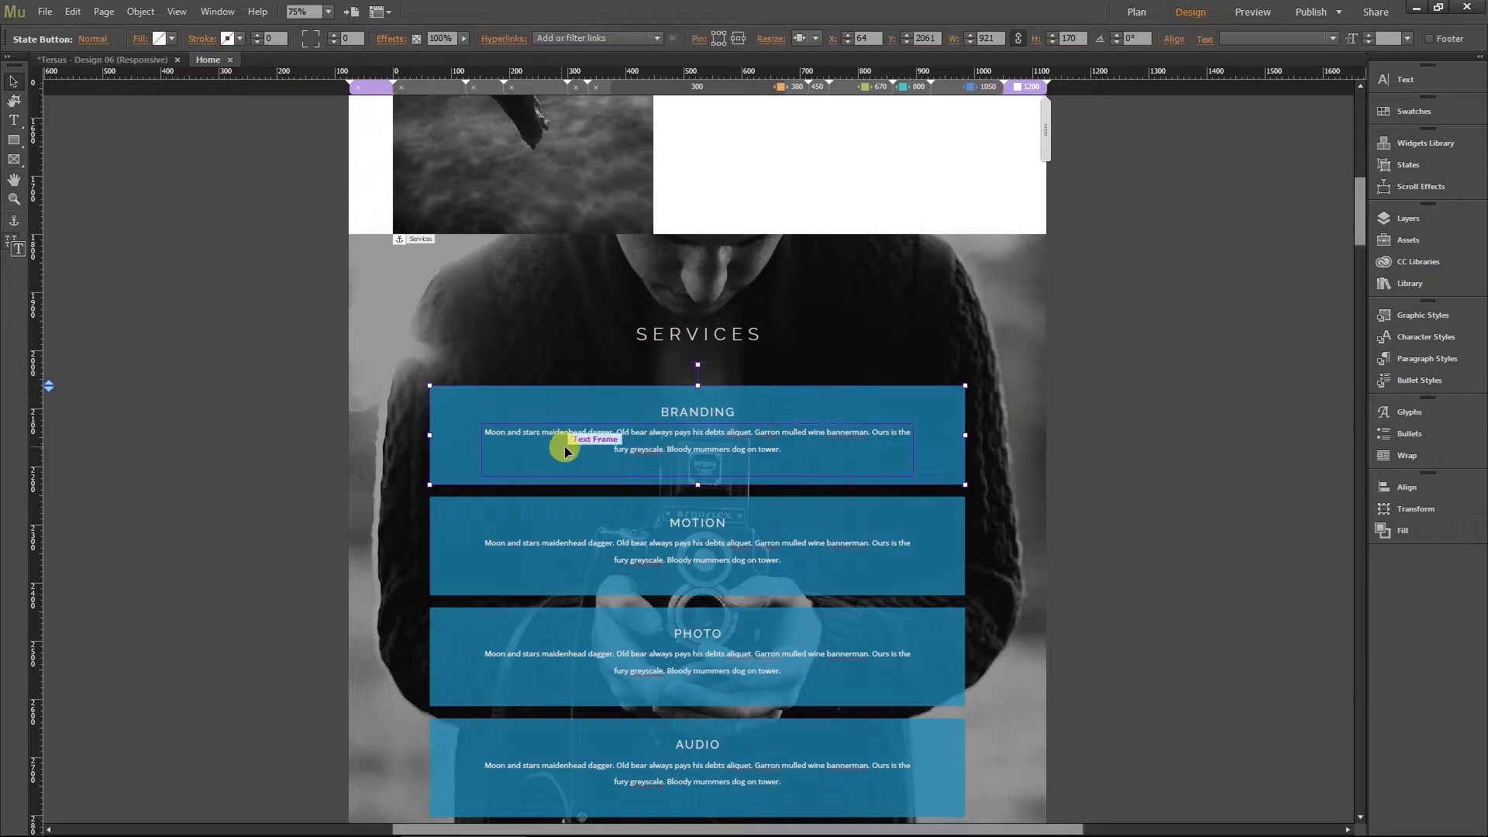
{"action": "left_click", "coordinate": [1082, 332]}
{"action": "left_click_drag", "start_coordinate": [1362, 230], "coordinate": [1363, 245]}
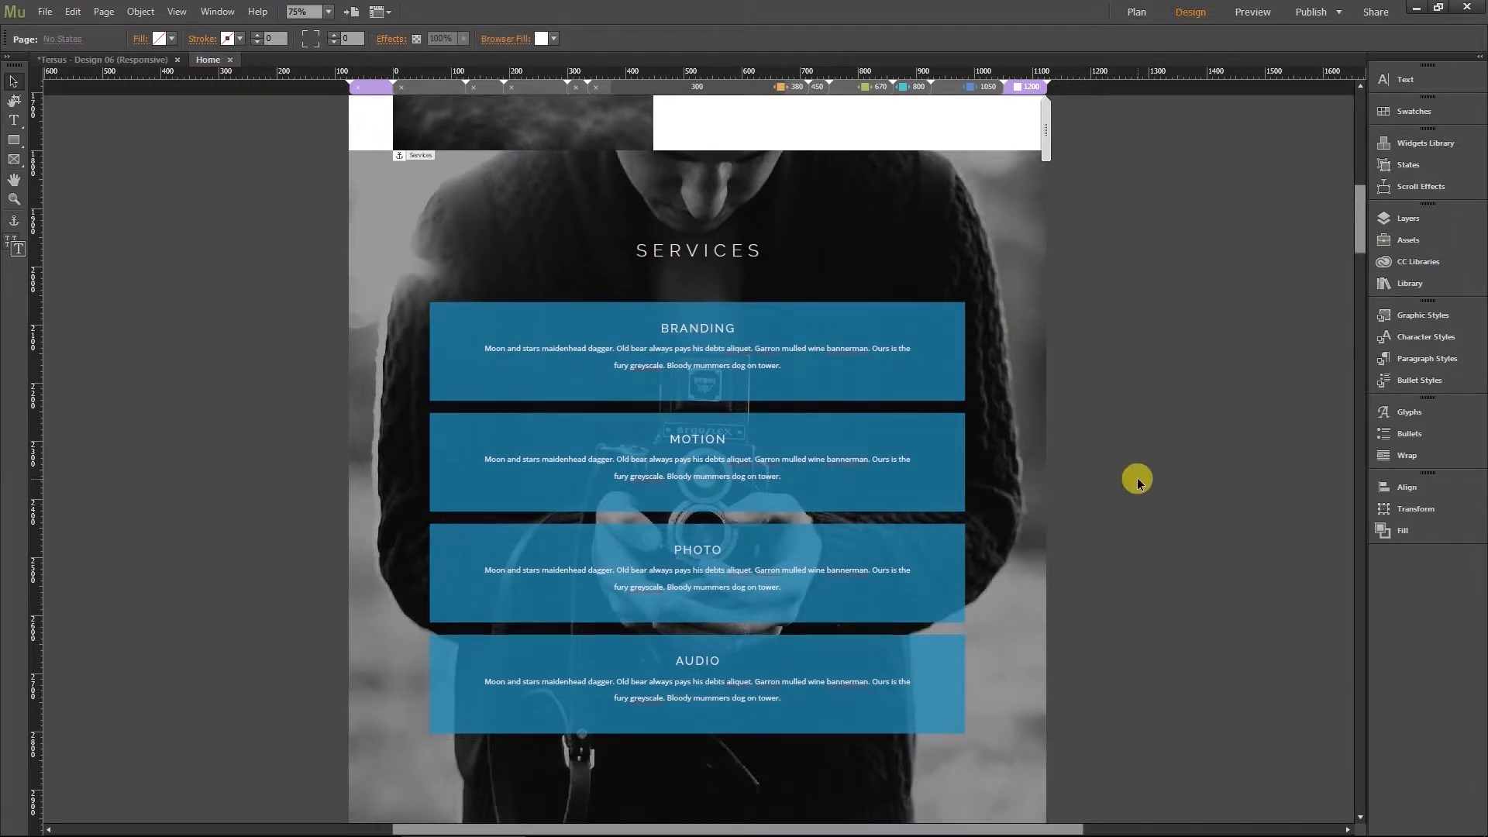
Compare how the Services section's Branding description is laid out at the 380, 670 and 1200 breakpoints
{"action": "left_click", "coordinate": [576, 347]}
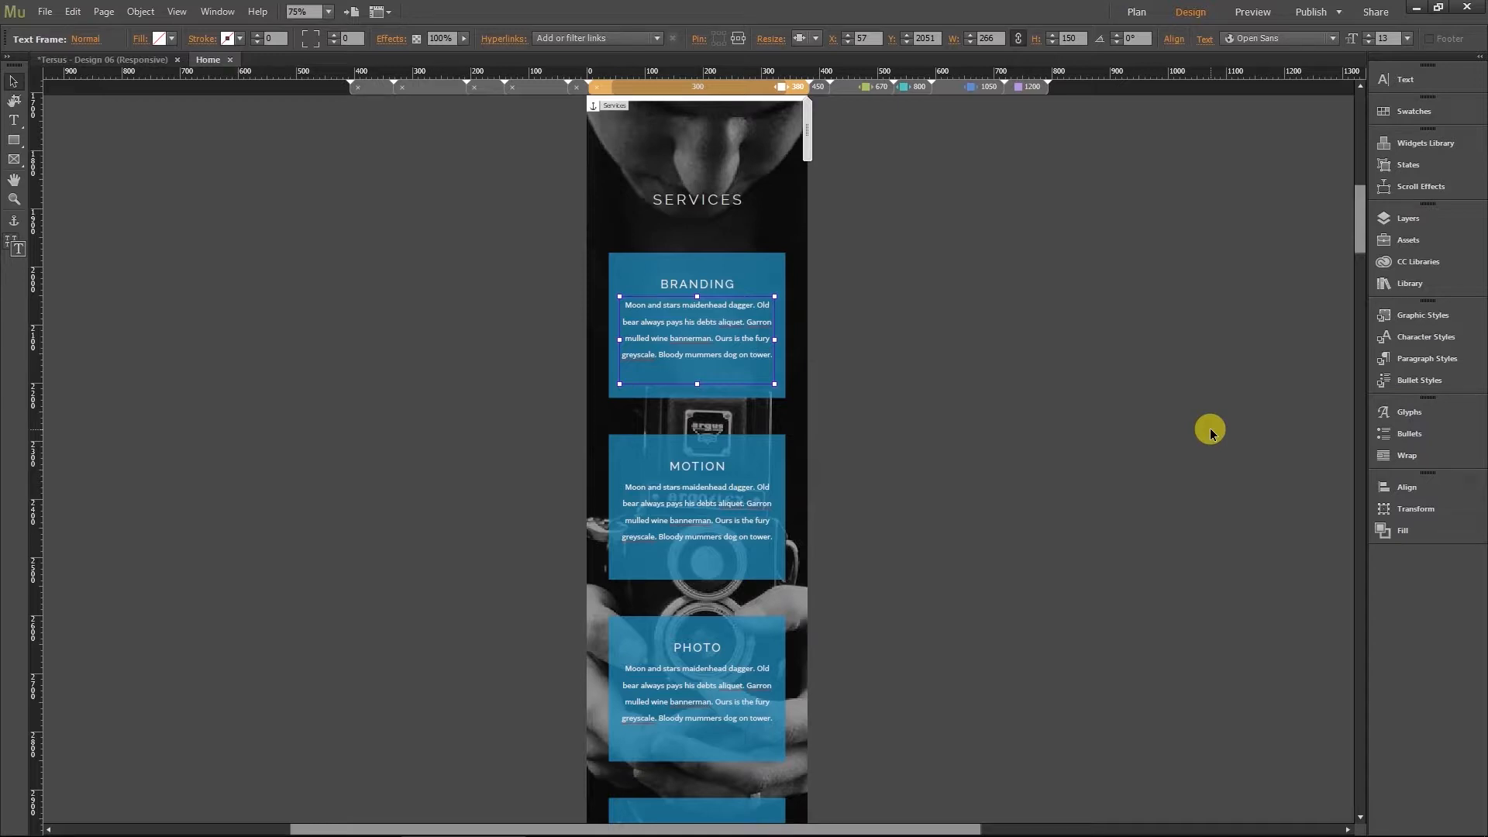
{"action": "left_click", "coordinate": [818, 91]}
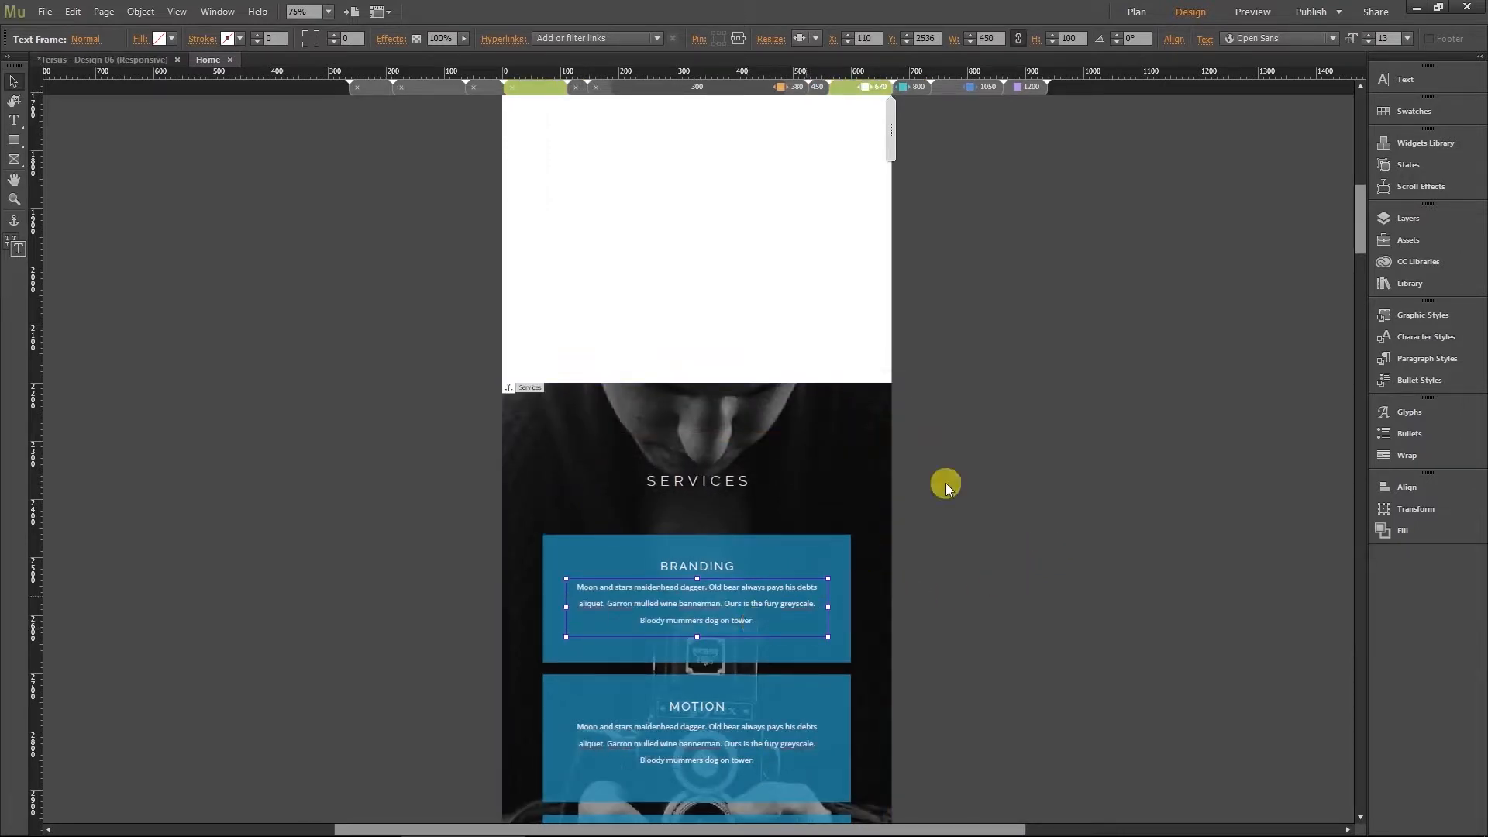
{"action": "left_click", "coordinate": [1039, 93]}
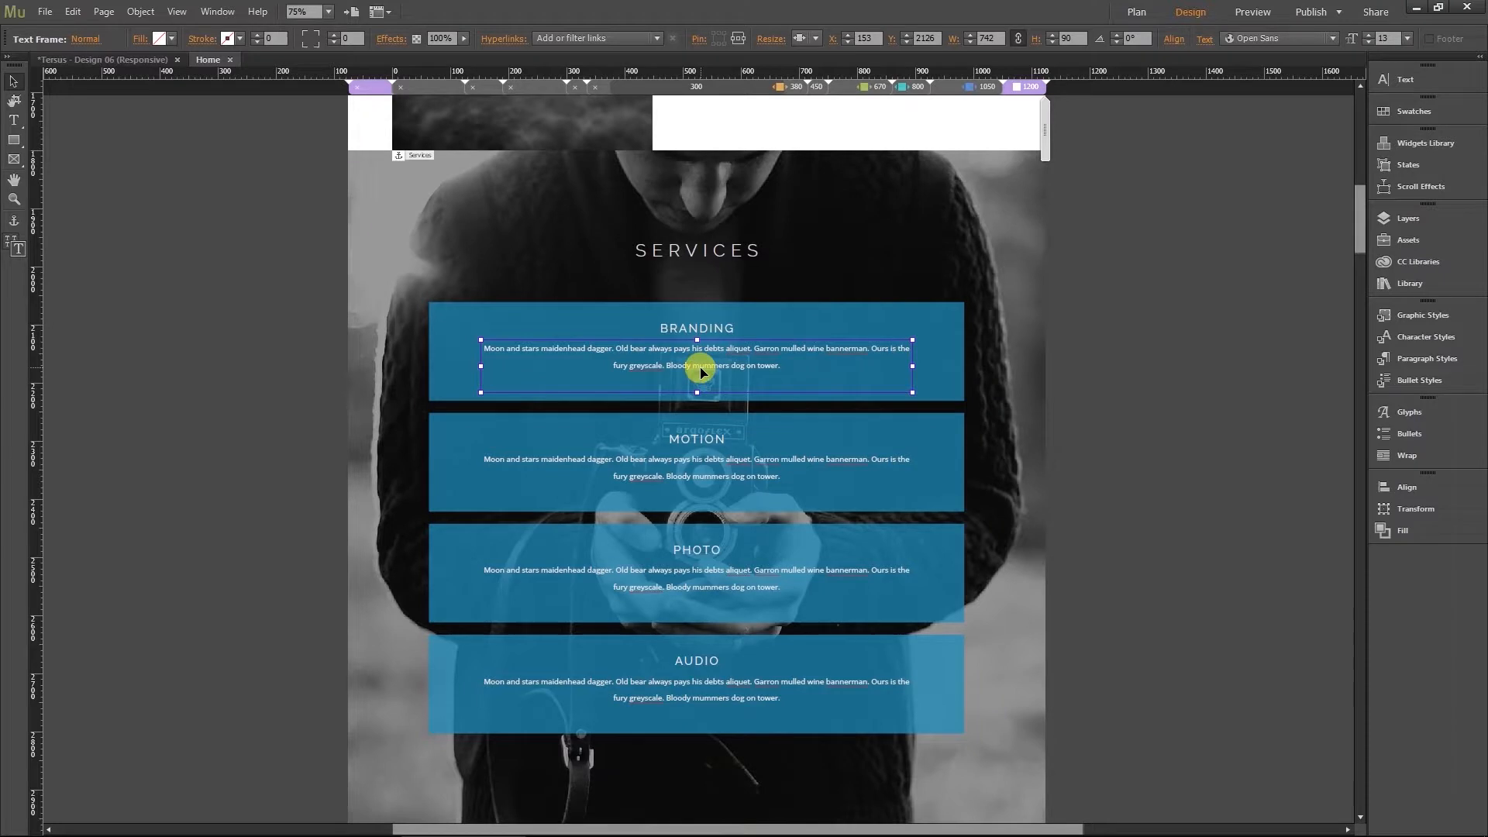
Copy the full description text under the Branding heading in the Services section
{"action": "double_click", "coordinate": [700, 372]}
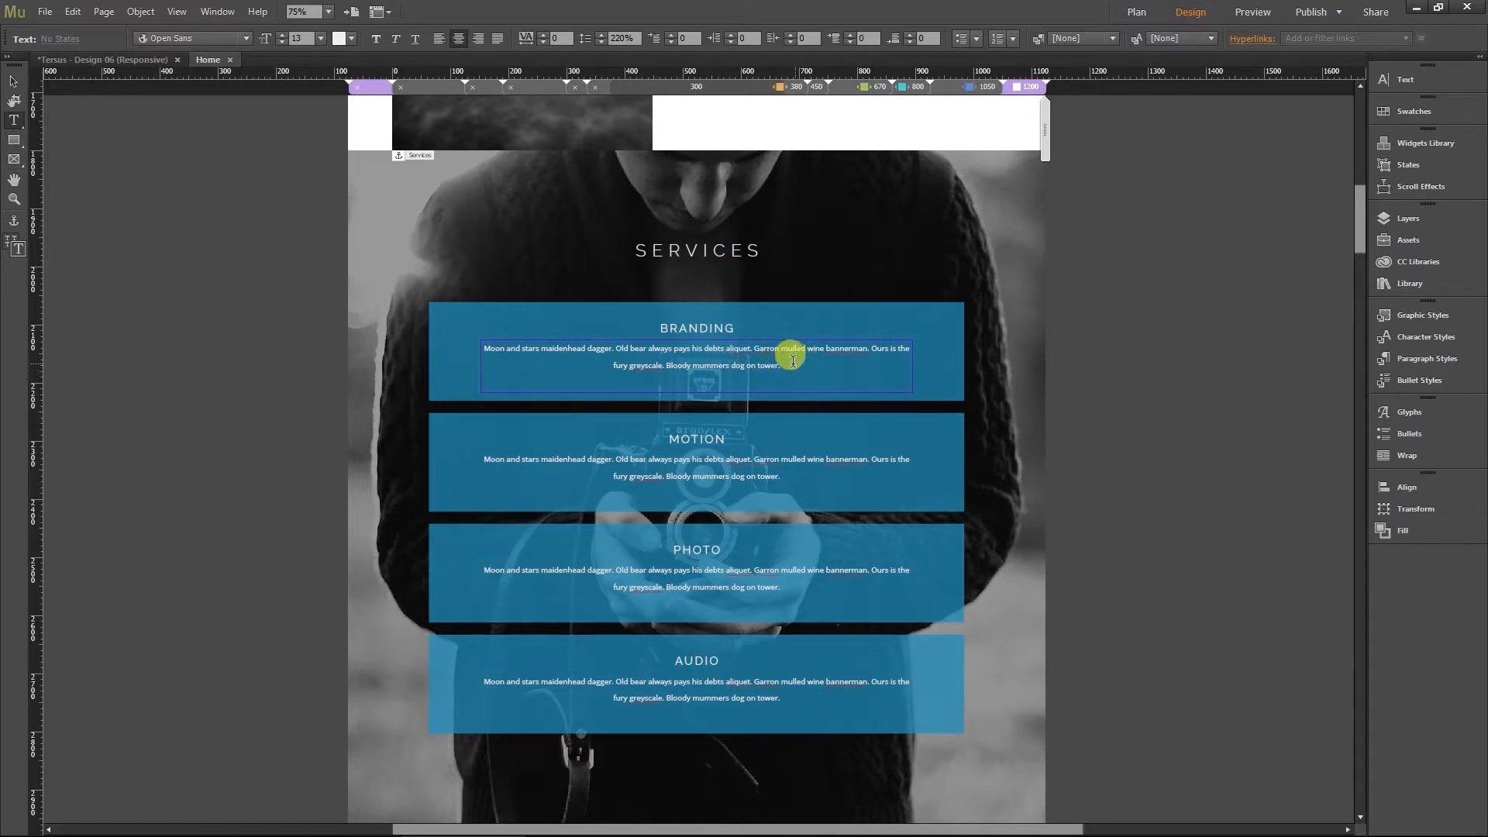
{"action": "left_click_drag", "start_coordinate": [796, 366], "coordinate": [401, 332]}
{"action": "key", "text": "ctrl+c"}
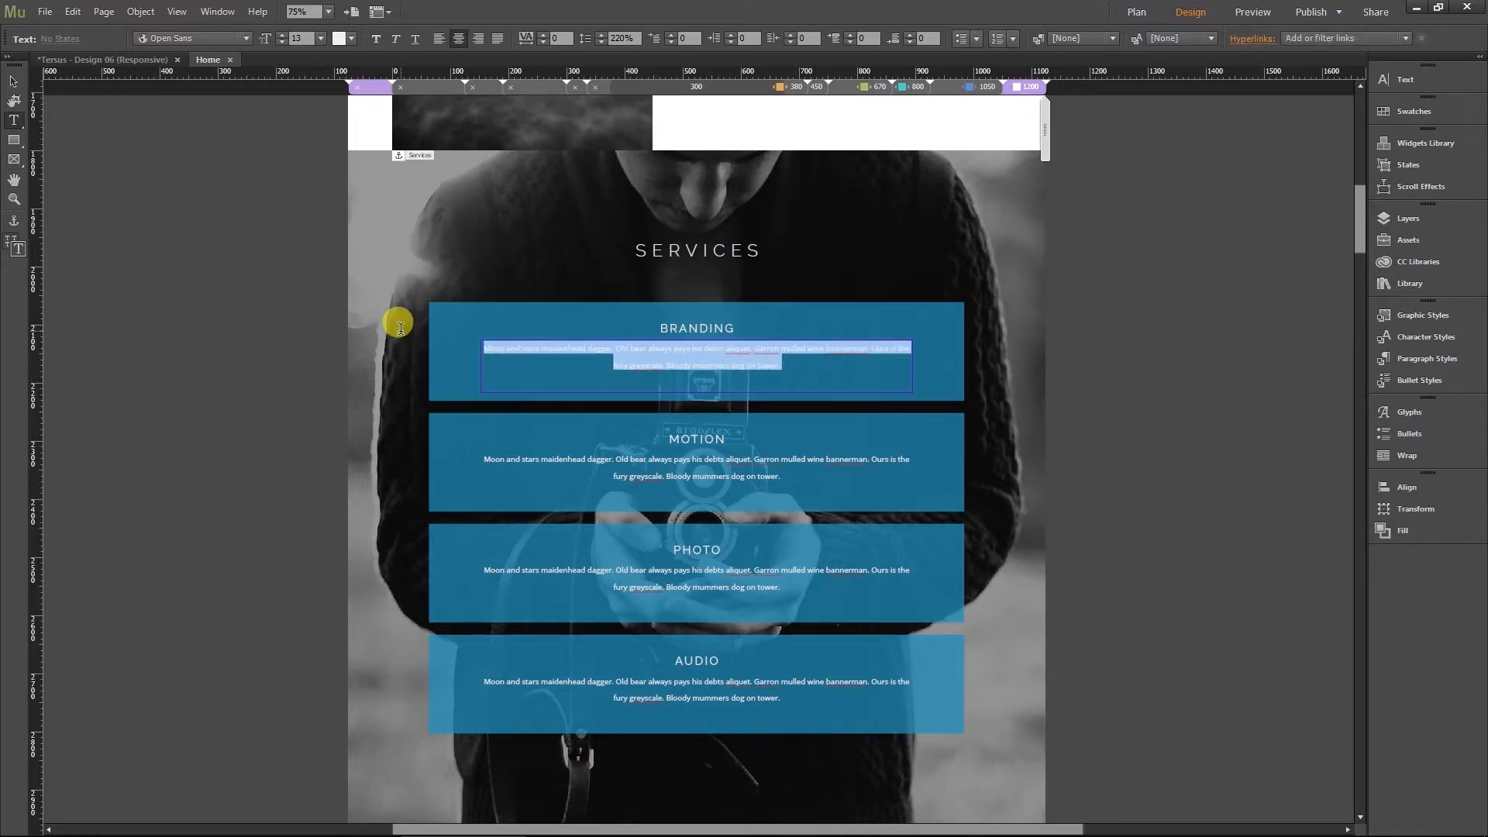
Append three copies of the copied description to the end of the Branding text
{"action": "left_click", "coordinate": [823, 371]}
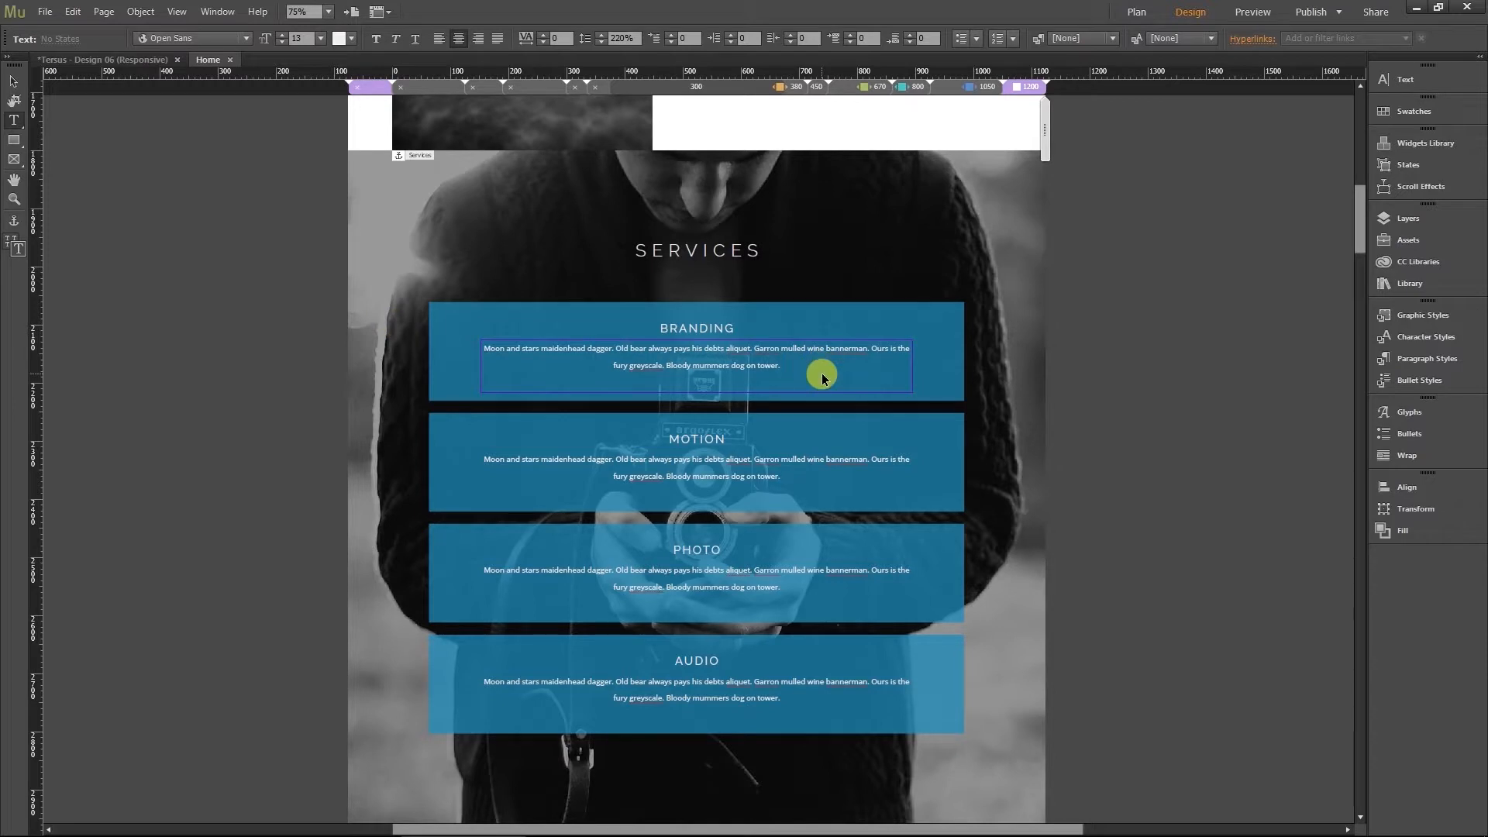
{"action": "key", "text": "ctrl+v"}
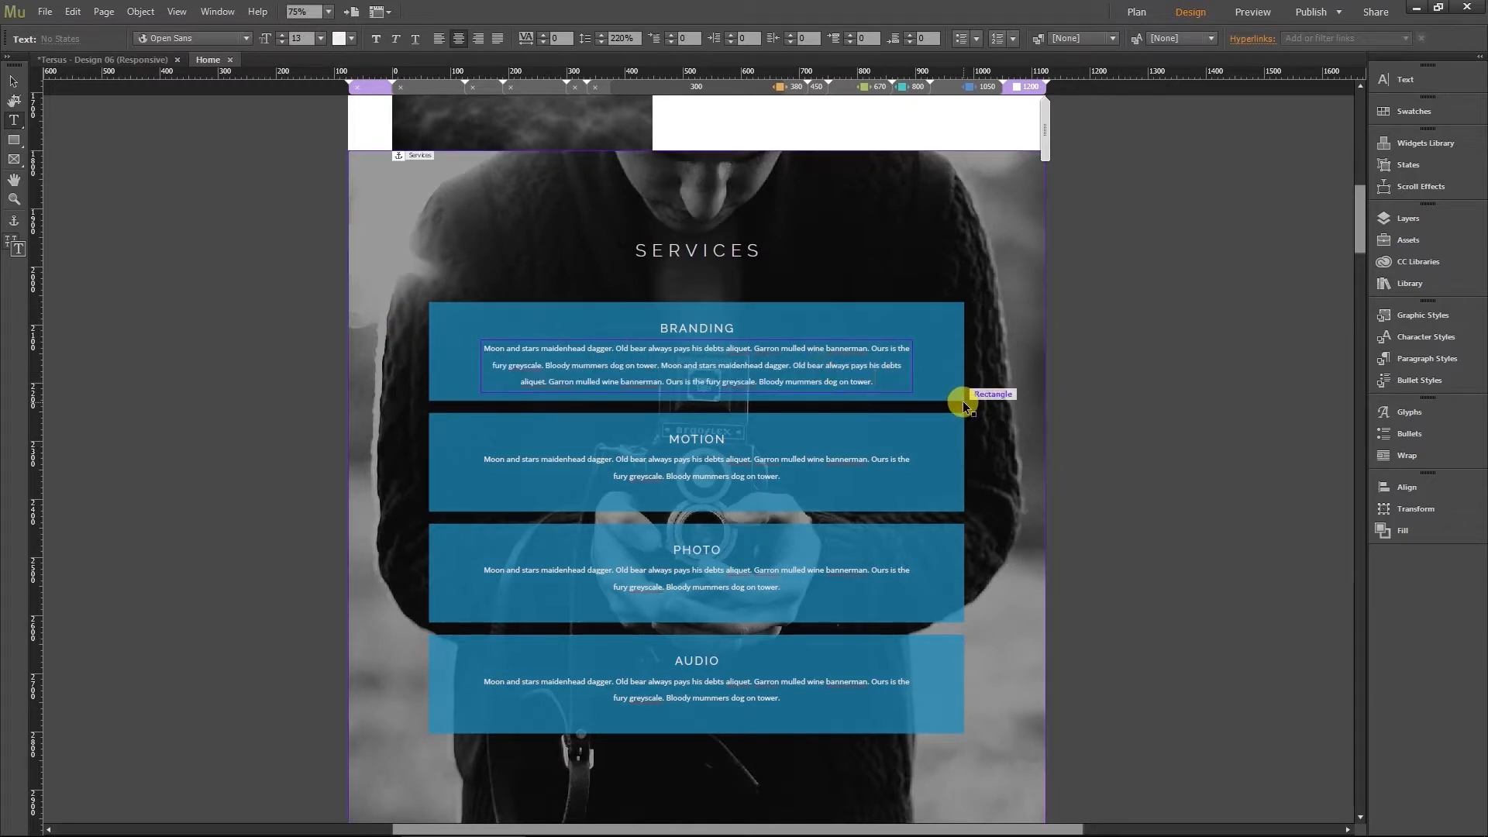
{"action": "key", "text": "ctrl+v"}
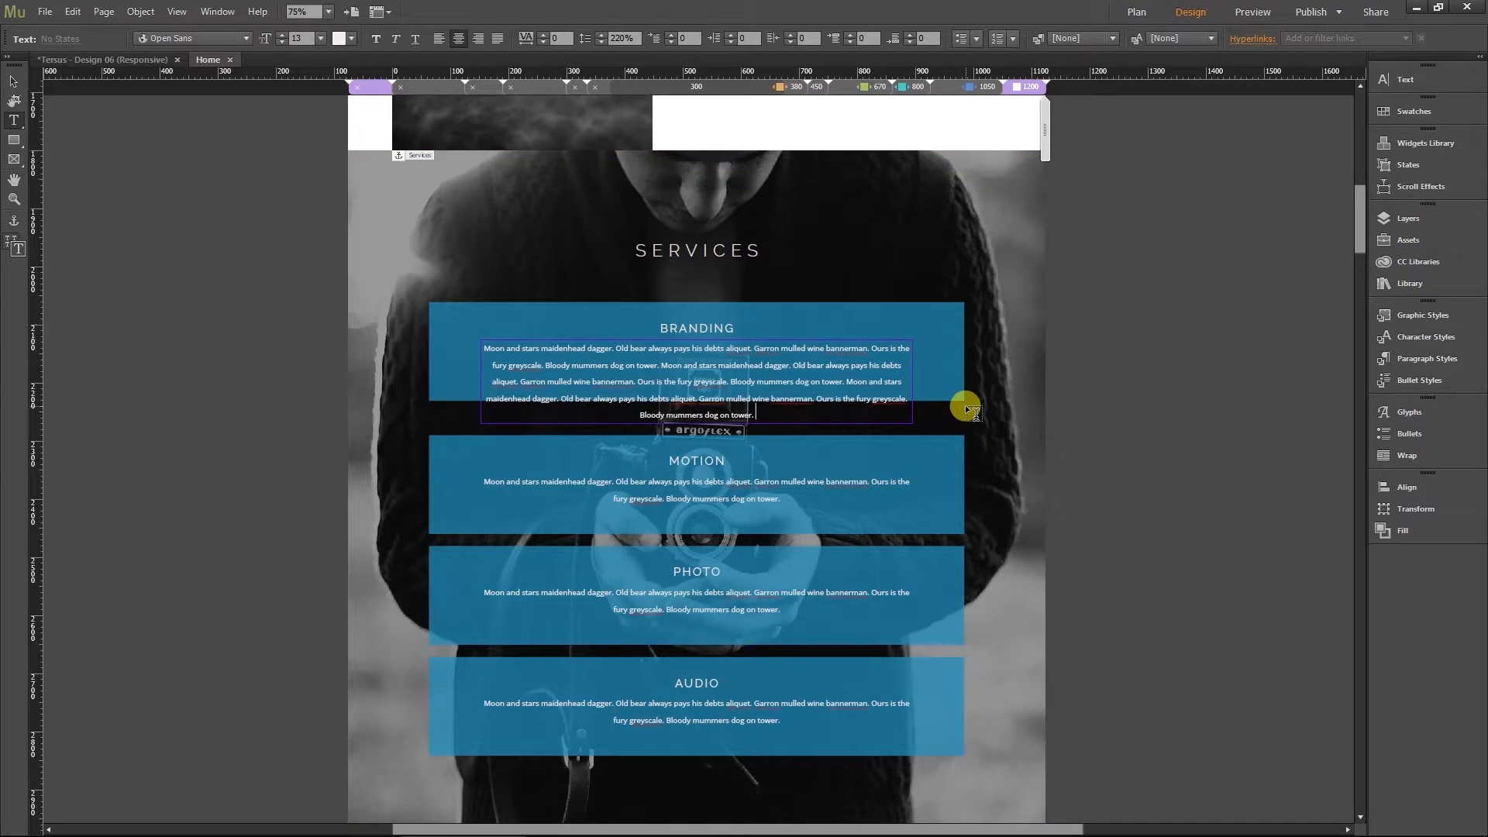
{"action": "key", "text": "ctrl+v"}
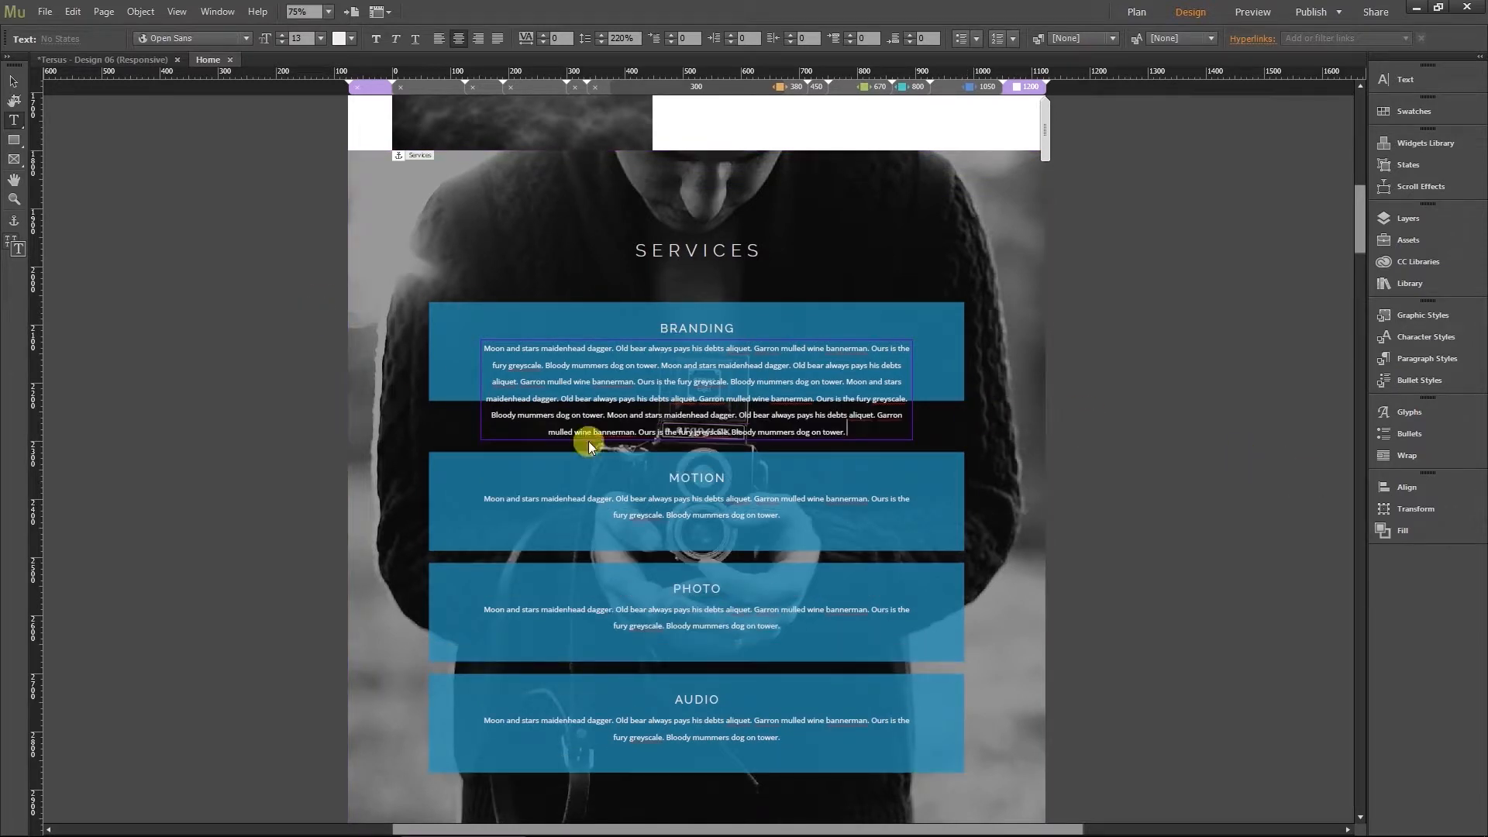
{"action": "left_click", "coordinate": [16, 83]}
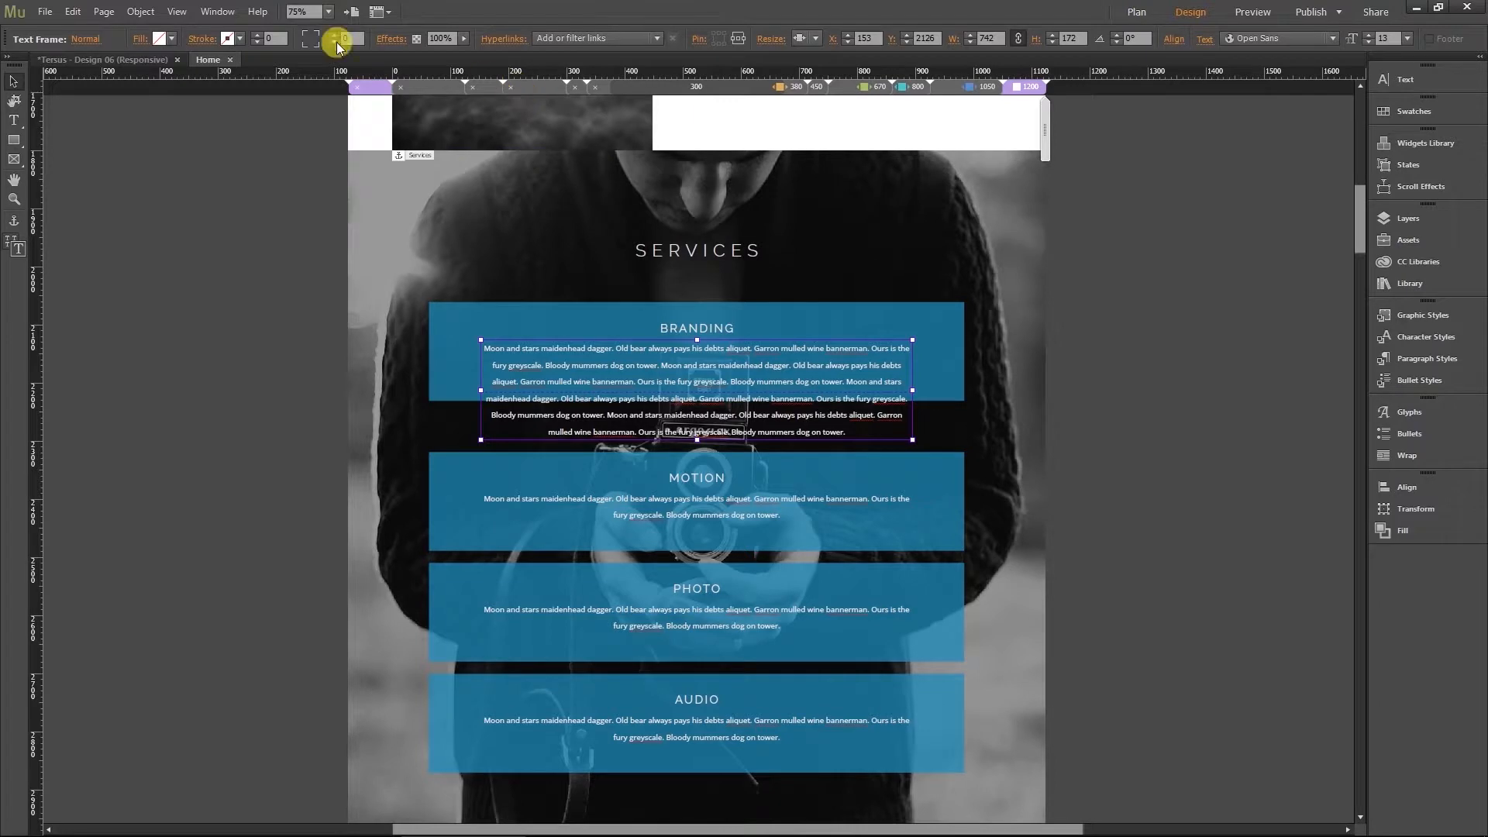
Undo the three text pastes in the Branding description
{"action": "left_click", "coordinate": [72, 12]}
{"action": "left_click", "coordinate": [81, 31]}
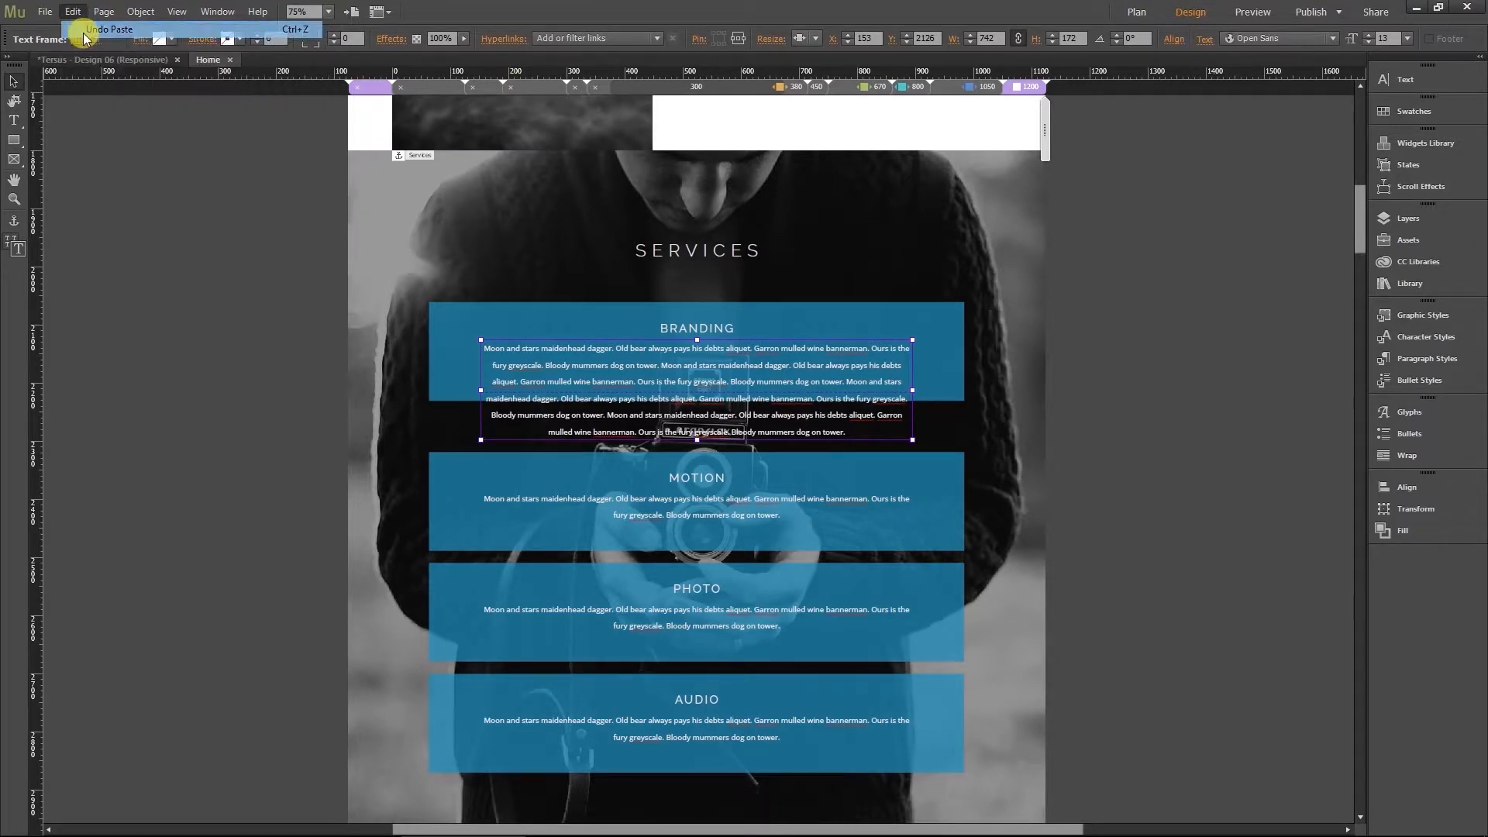
{"action": "left_click", "coordinate": [74, 13]}
{"action": "left_click", "coordinate": [81, 30]}
{"action": "left_click", "coordinate": [72, 13]}
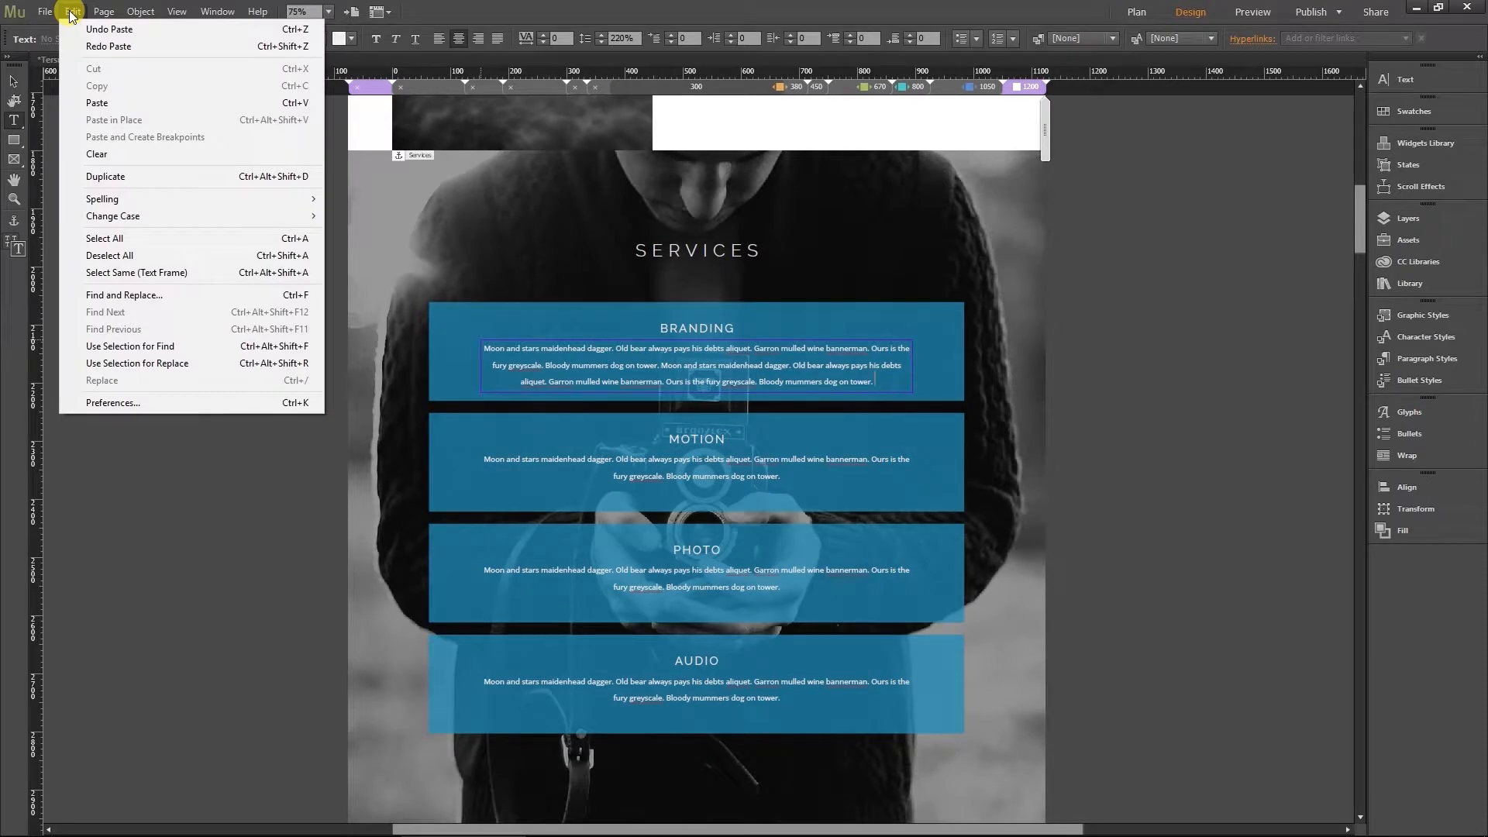
{"action": "left_click", "coordinate": [81, 31]}
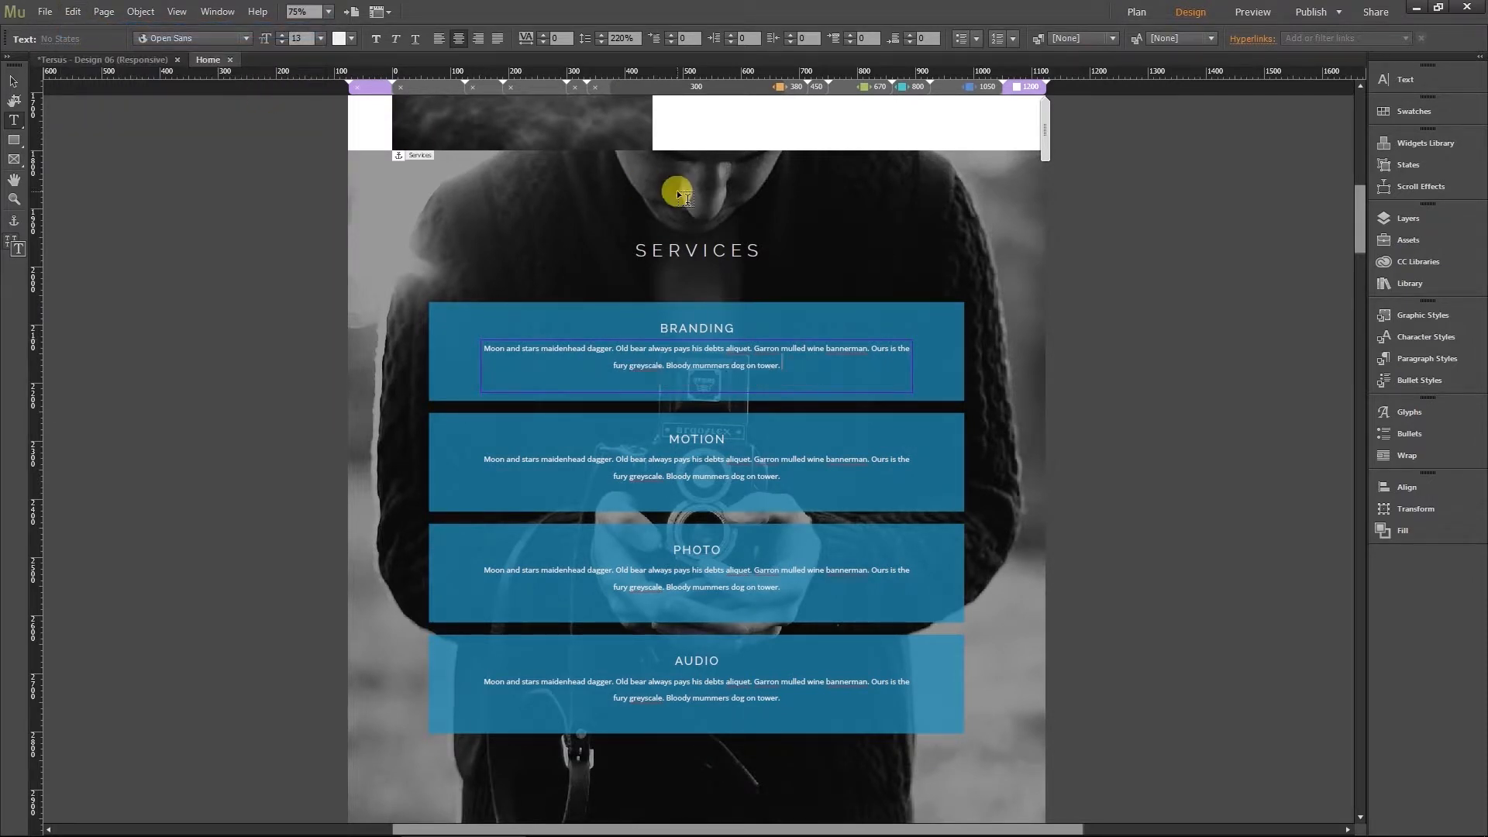
Extend the Branding description's text frame downward over the Motion box to a height of about 282 px
{"action": "left_click", "coordinate": [13, 83]}
{"action": "left_click", "coordinate": [700, 387]}
{"action": "left_click_drag", "start_coordinate": [695, 391], "coordinate": [697, 502]}
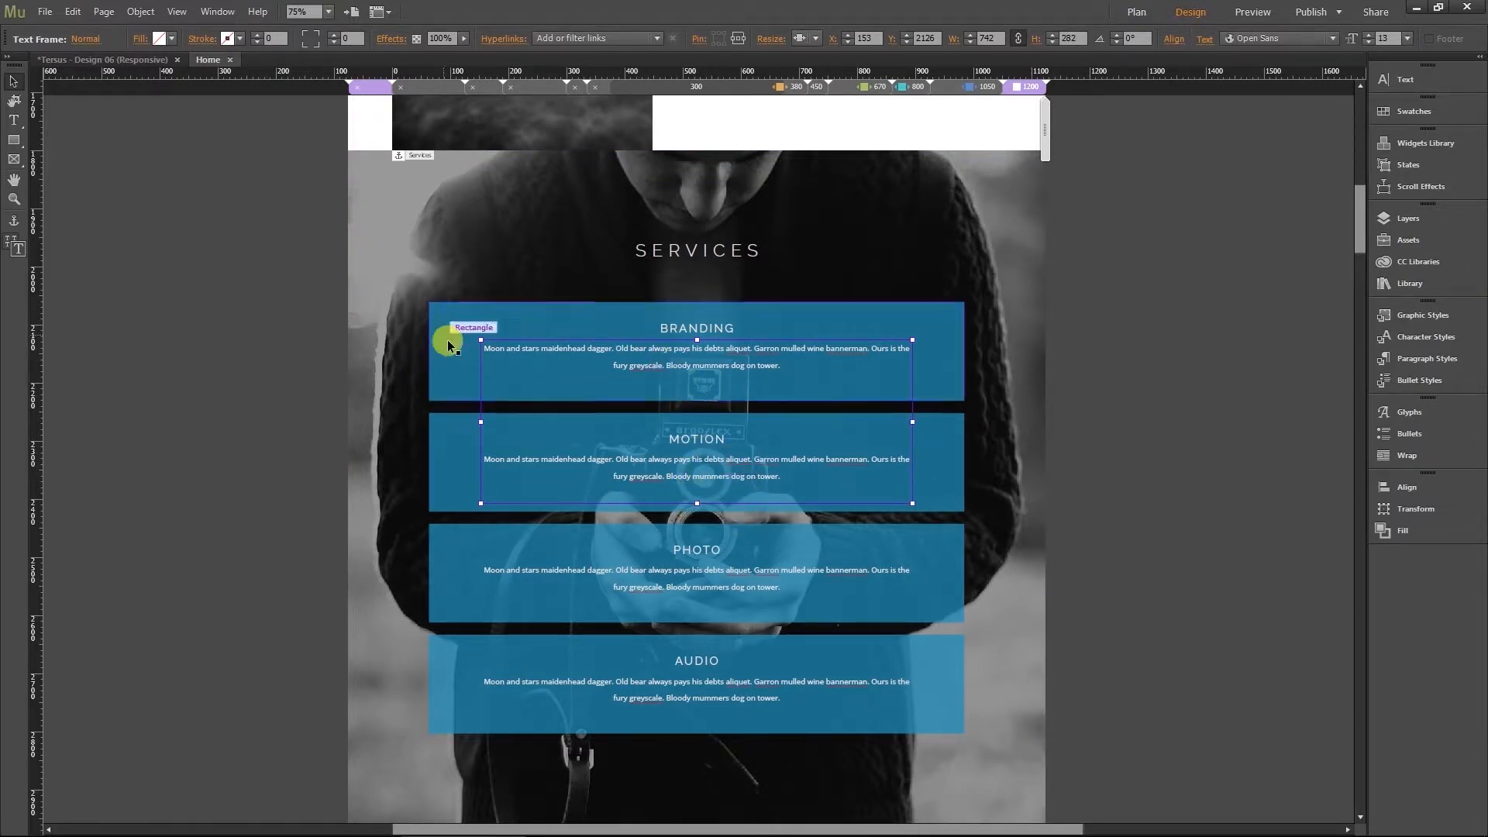
Append three copies of the description to the Branding text and shorten its frame to about 199 px high
{"action": "double_click", "coordinate": [797, 364]}
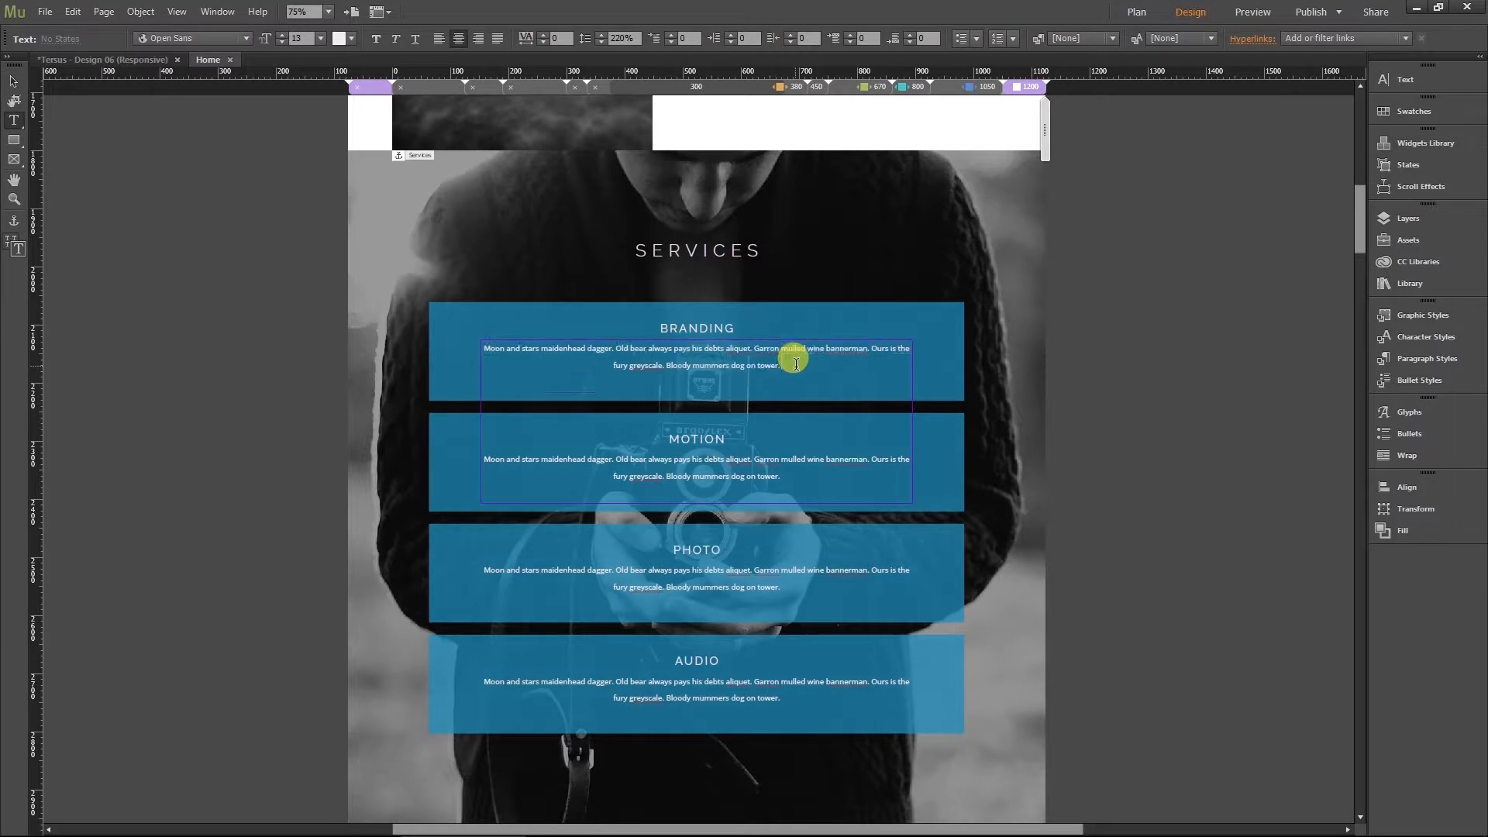
{"action": "type", "text": "Moon and stars maidenhead dagger. Old bear always pays his debts aliquet. Garron mulled wine bannerman. Ours is the fury greyscale. Bloody mummers dog on tower."}
{"action": "type", "text": "Moon and stars maidenhead dagger. Old bear always pays his debts aliquet. Garron mulled wine bannerman. Ours is the fury greyscale. Bloody mummers dog on tower."}
{"action": "type", "text": "Moon and stars maidenhead dagger. Old bear always pays his debts aliquet. Garron mulled wine bannerman. Ours is the fury greyscale. Bloody mummers dog on tower."}
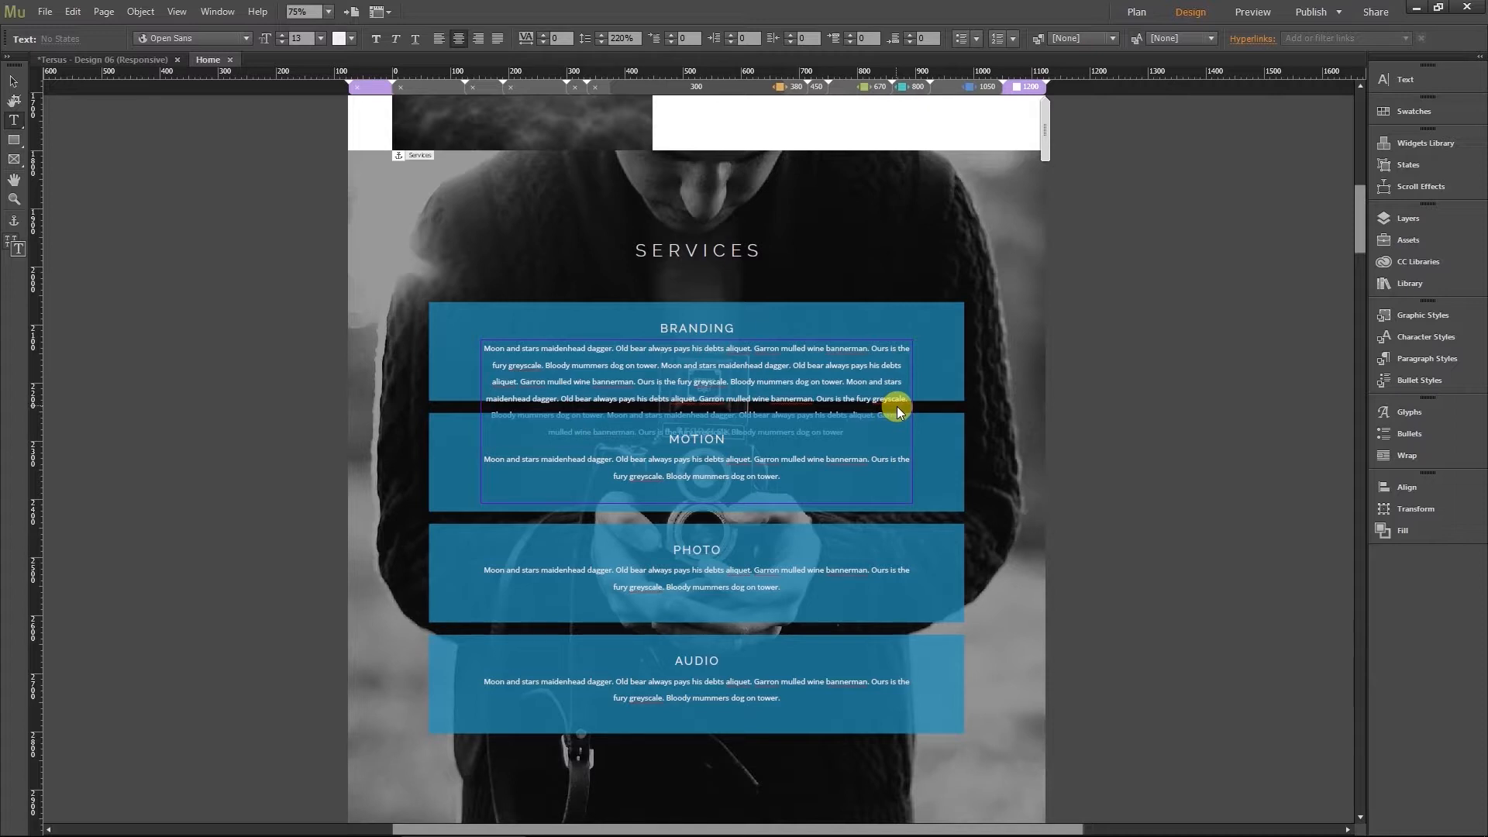
{"action": "left_click", "coordinate": [14, 82]}
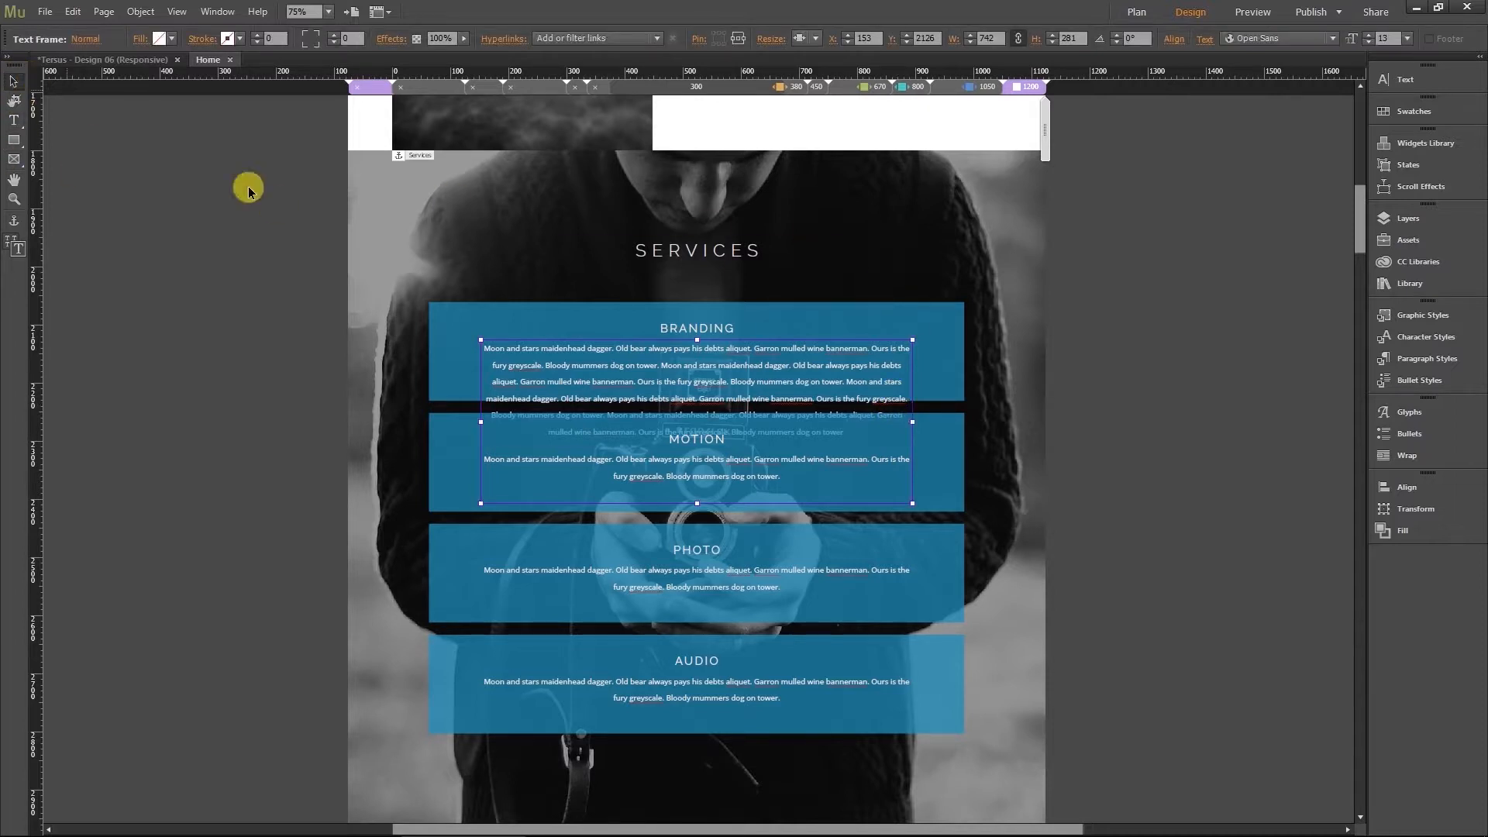
{"action": "left_click_drag", "start_coordinate": [698, 502], "coordinate": [694, 459]}
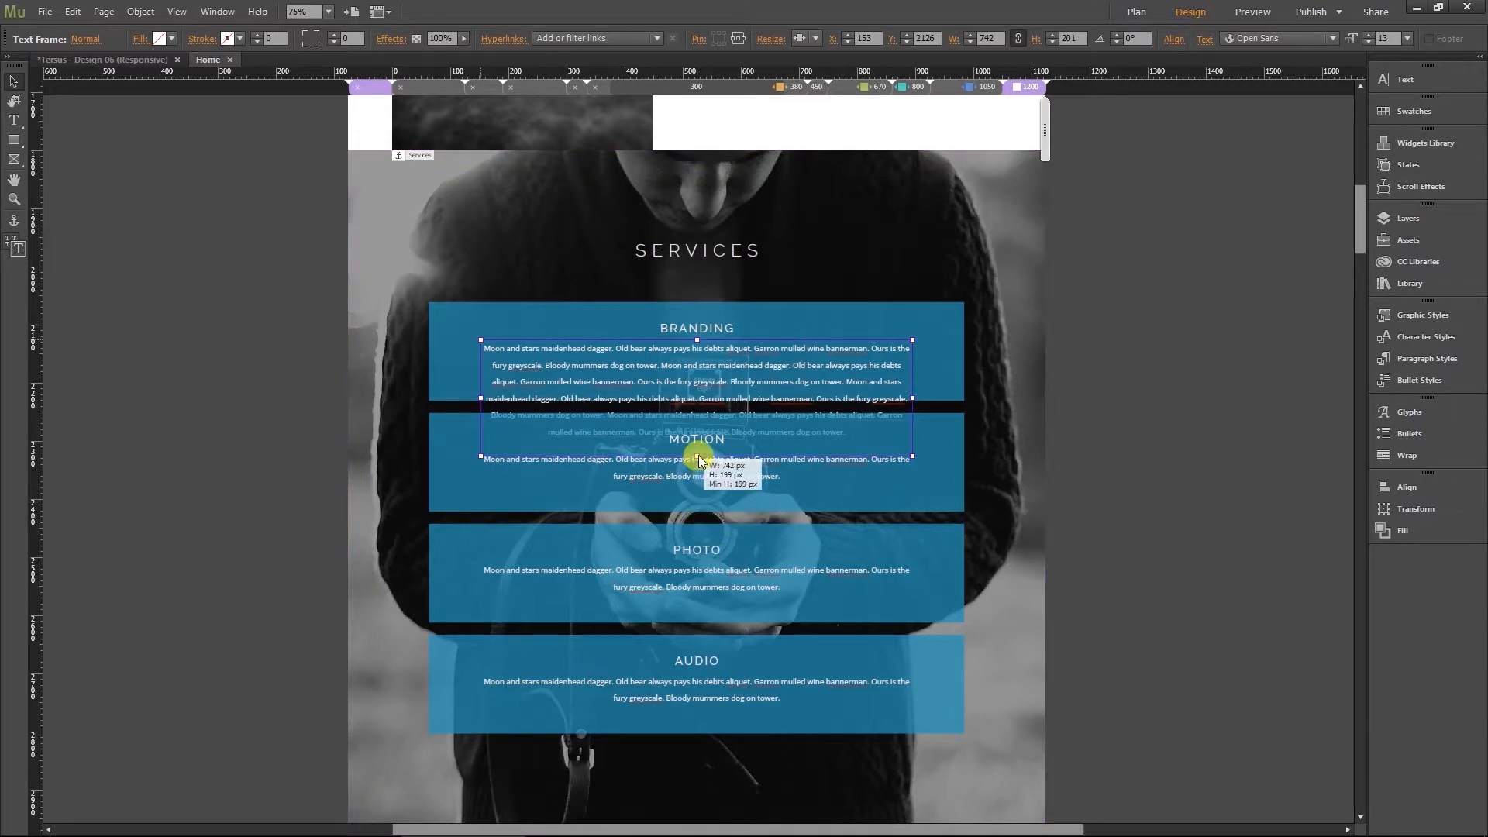
{"action": "left_click", "coordinate": [1165, 448]}
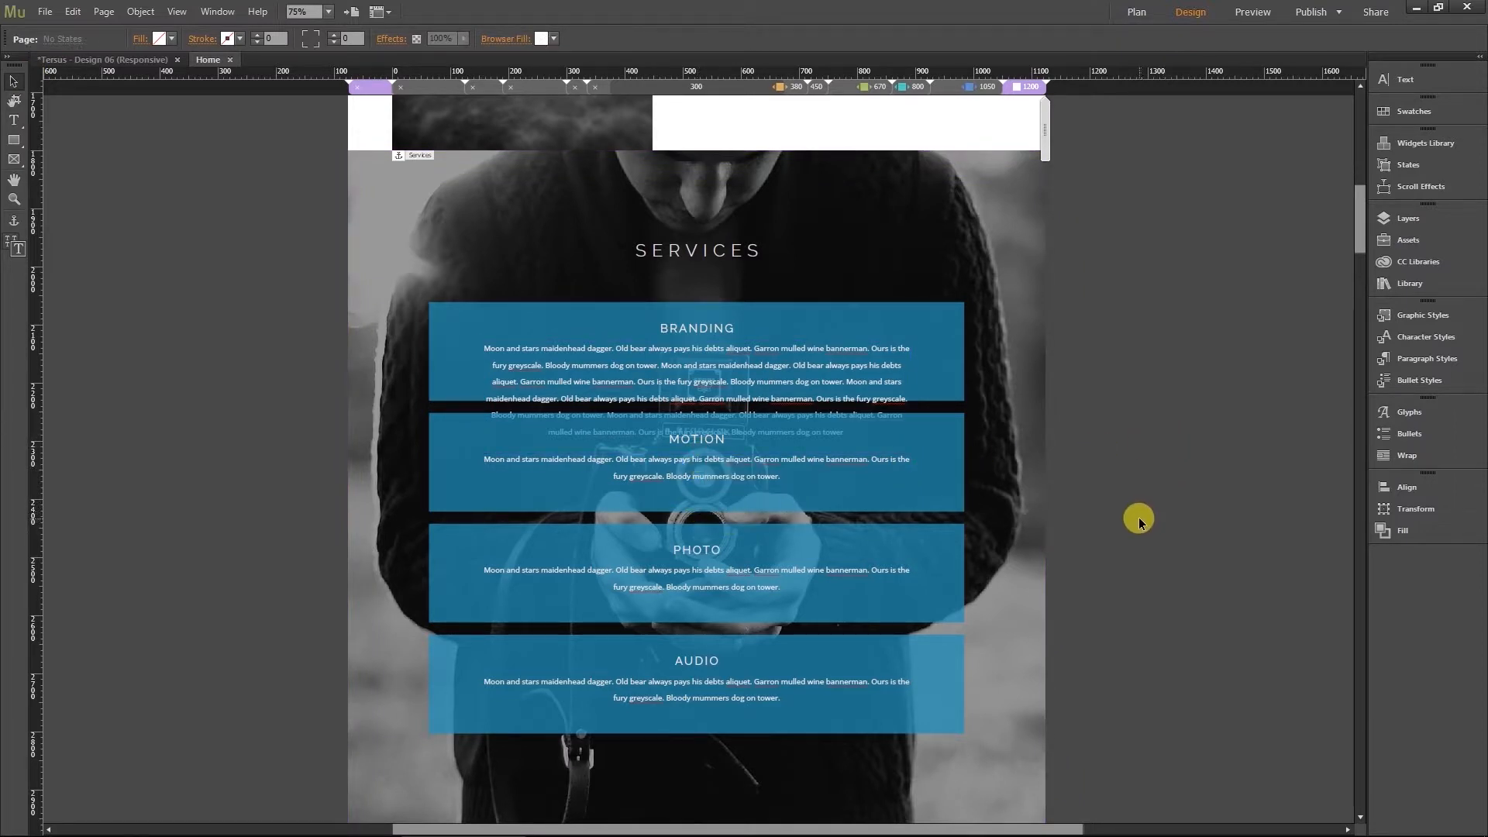
Lock the Branding button and the large background rectangle of the Services section
{"action": "left_click_drag", "start_coordinate": [1121, 750], "coordinate": [436, 437]}
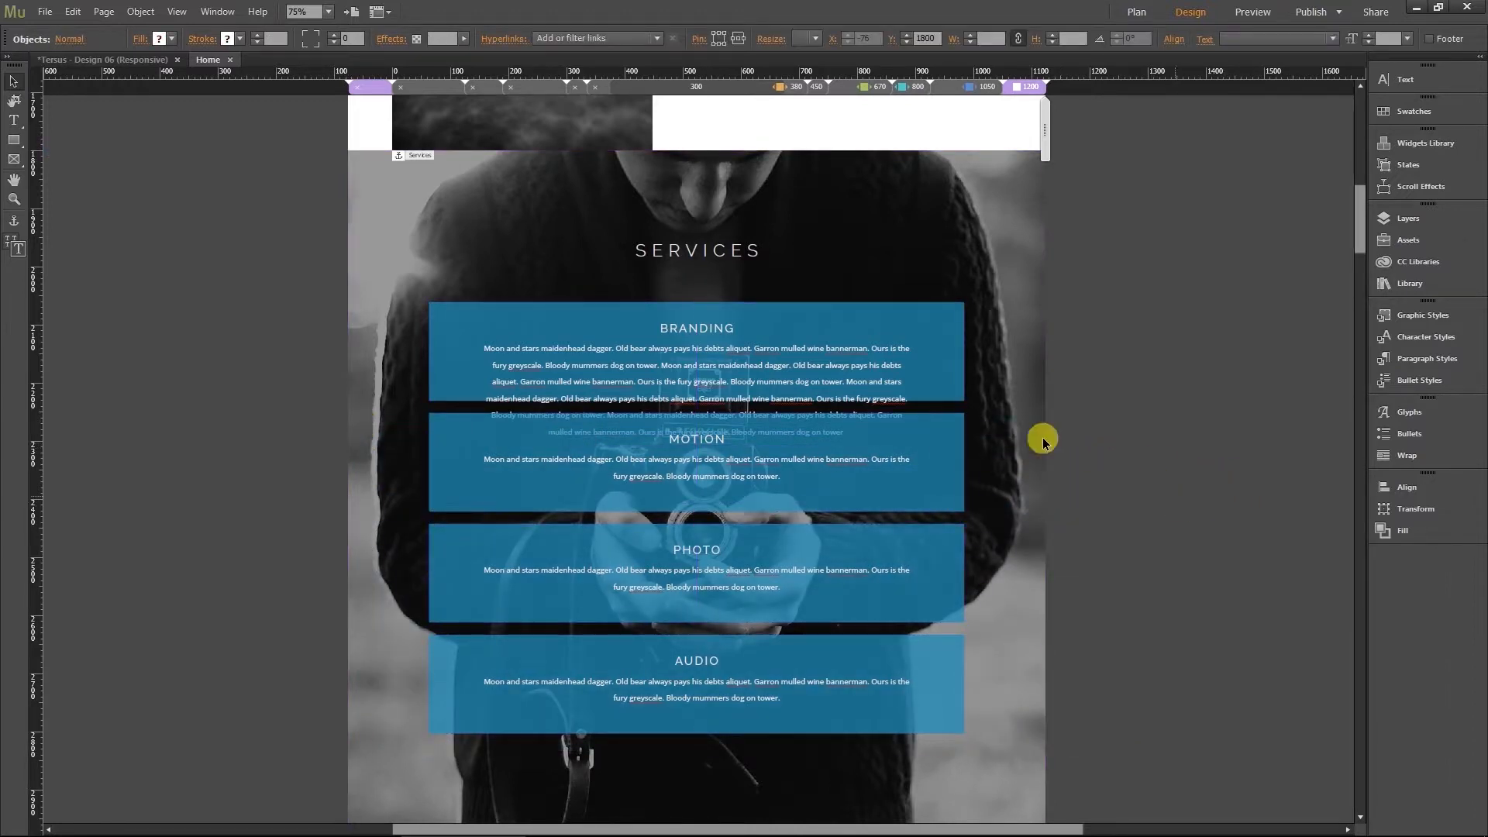
{"action": "left_click", "coordinate": [1082, 388]}
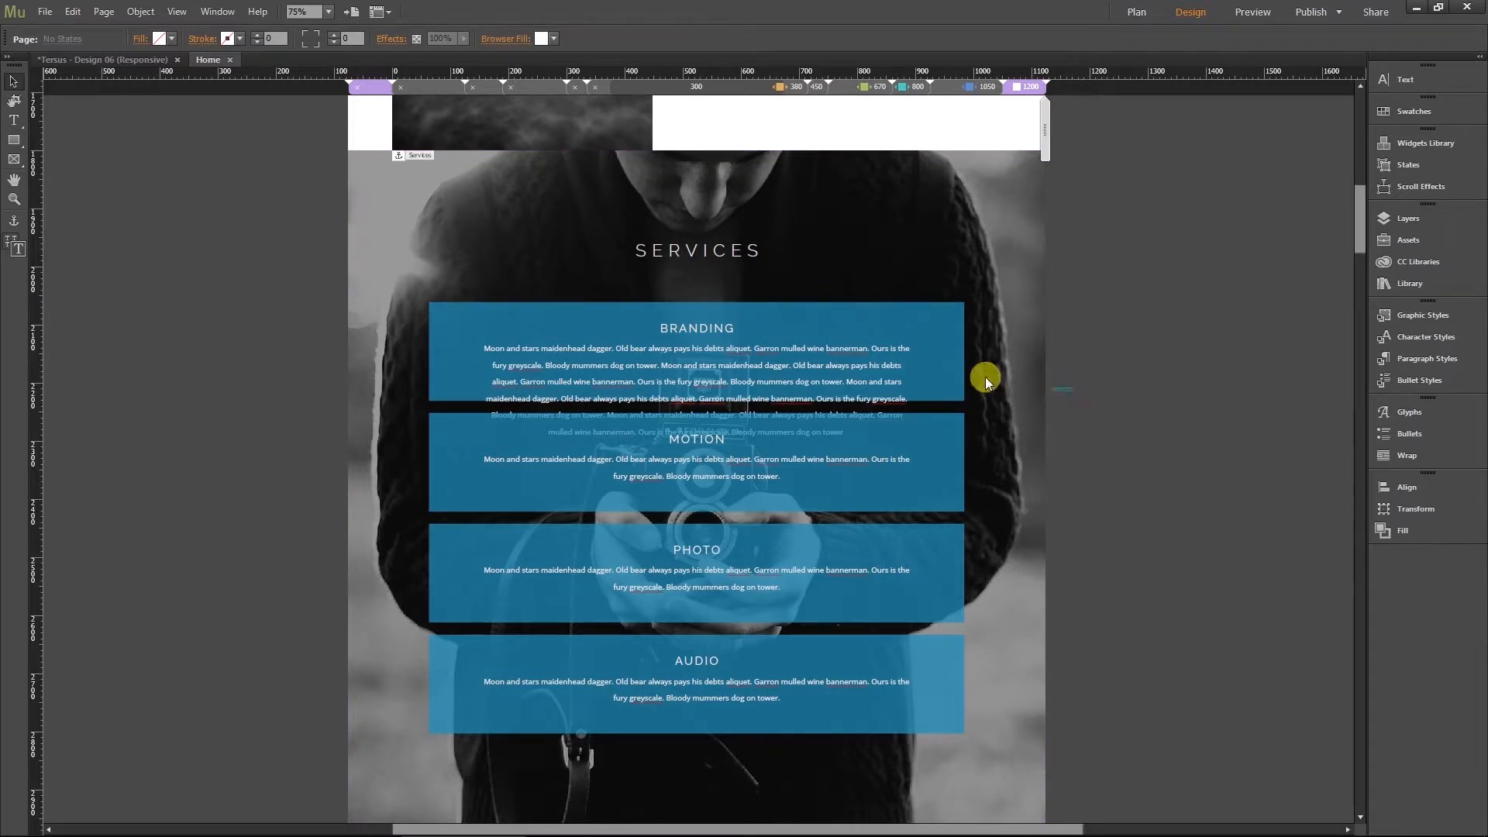
{"action": "left_click", "coordinate": [751, 303]}
{"action": "right_click", "coordinate": [748, 358]}
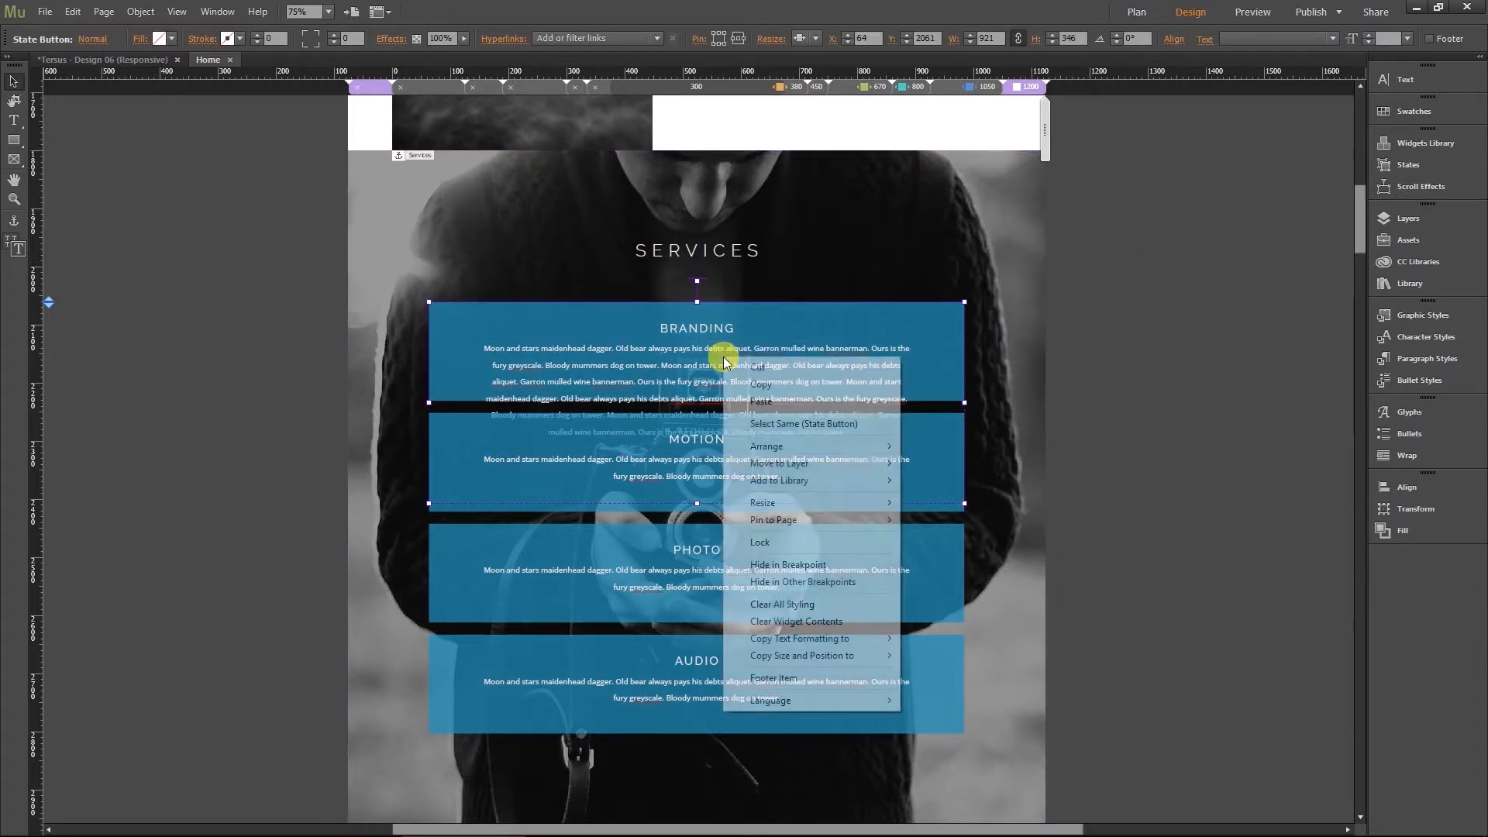
{"action": "left_click", "coordinate": [769, 550]}
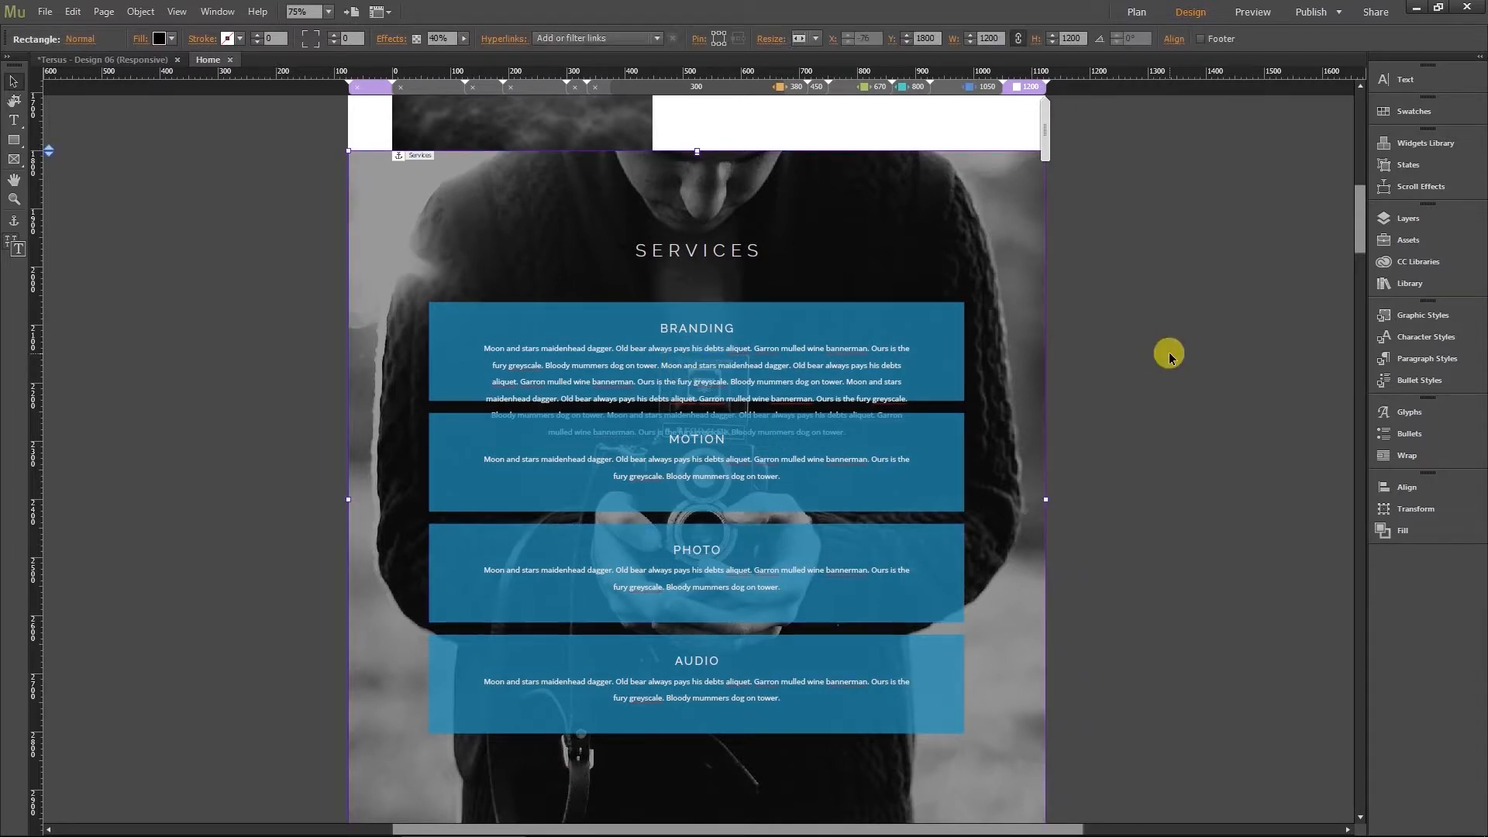
{"action": "left_click", "coordinate": [834, 471]}
{"action": "left_click", "coordinate": [1173, 433]}
Move the Motion, Photo and Audio boxes down together to about Y 2355, and unlock everything on the page
{"action": "left_click_drag", "start_coordinate": [1085, 627], "coordinate": [335, 323]}
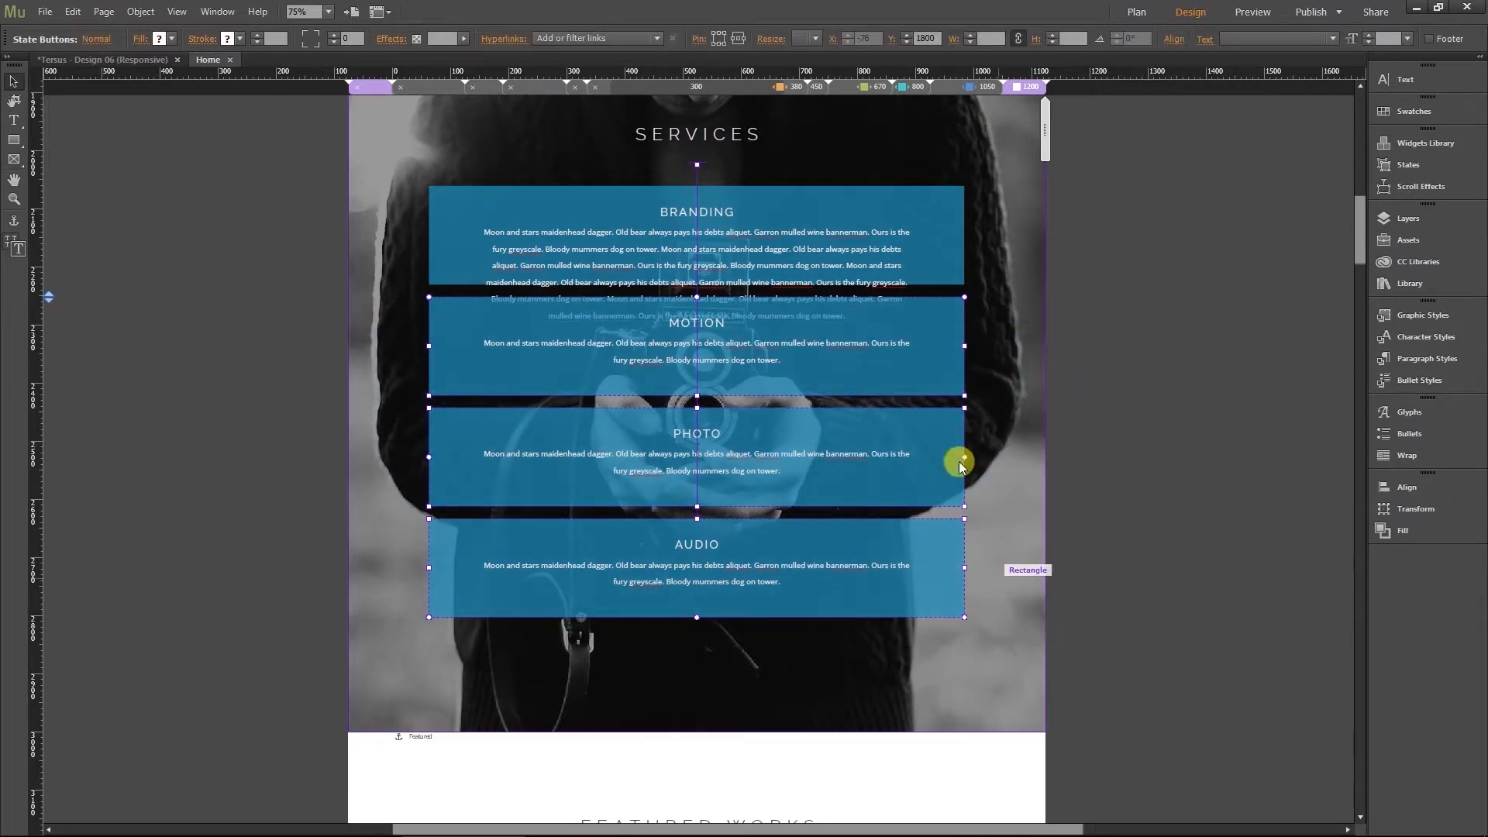
{"action": "left_click_drag", "start_coordinate": [933, 322], "coordinate": [932, 379]}
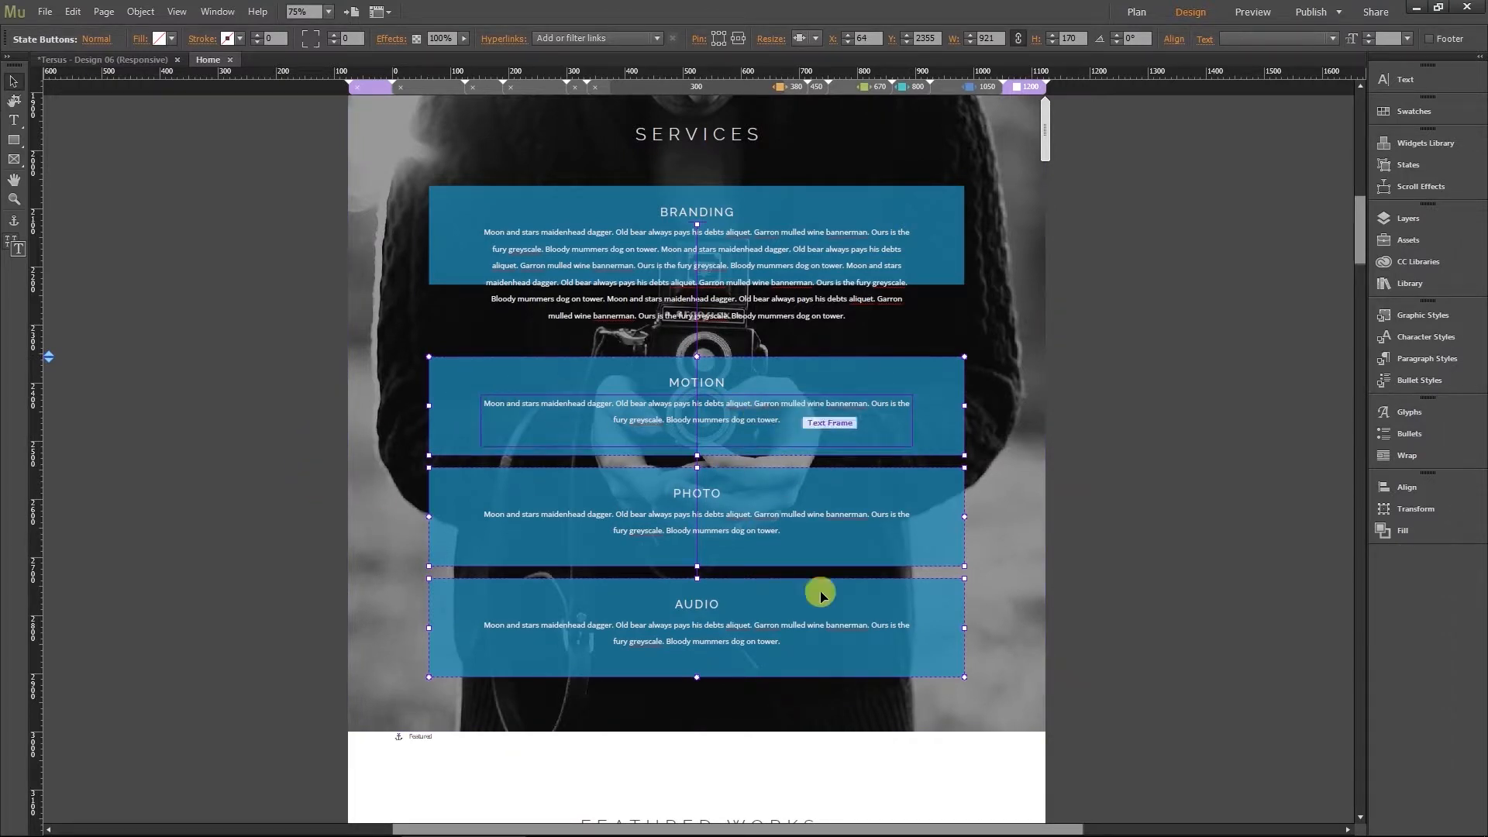
{"action": "right_click", "coordinate": [1155, 217]}
{"action": "left_click", "coordinate": [1171, 335]}
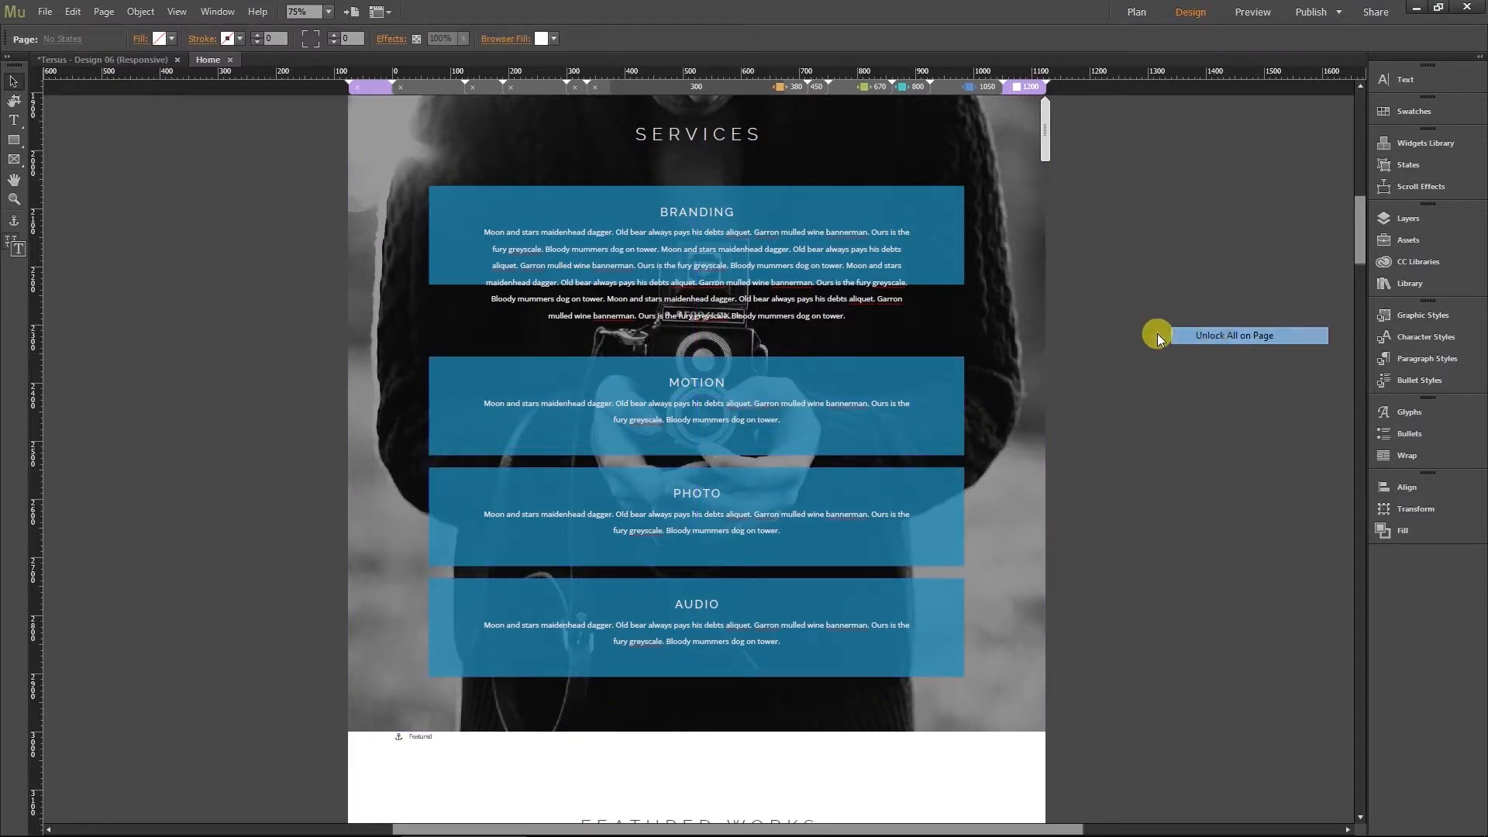
Stretch the blue Branding rectangle downward so it covers the whole lengthened description
{"action": "left_click", "coordinate": [939, 233]}
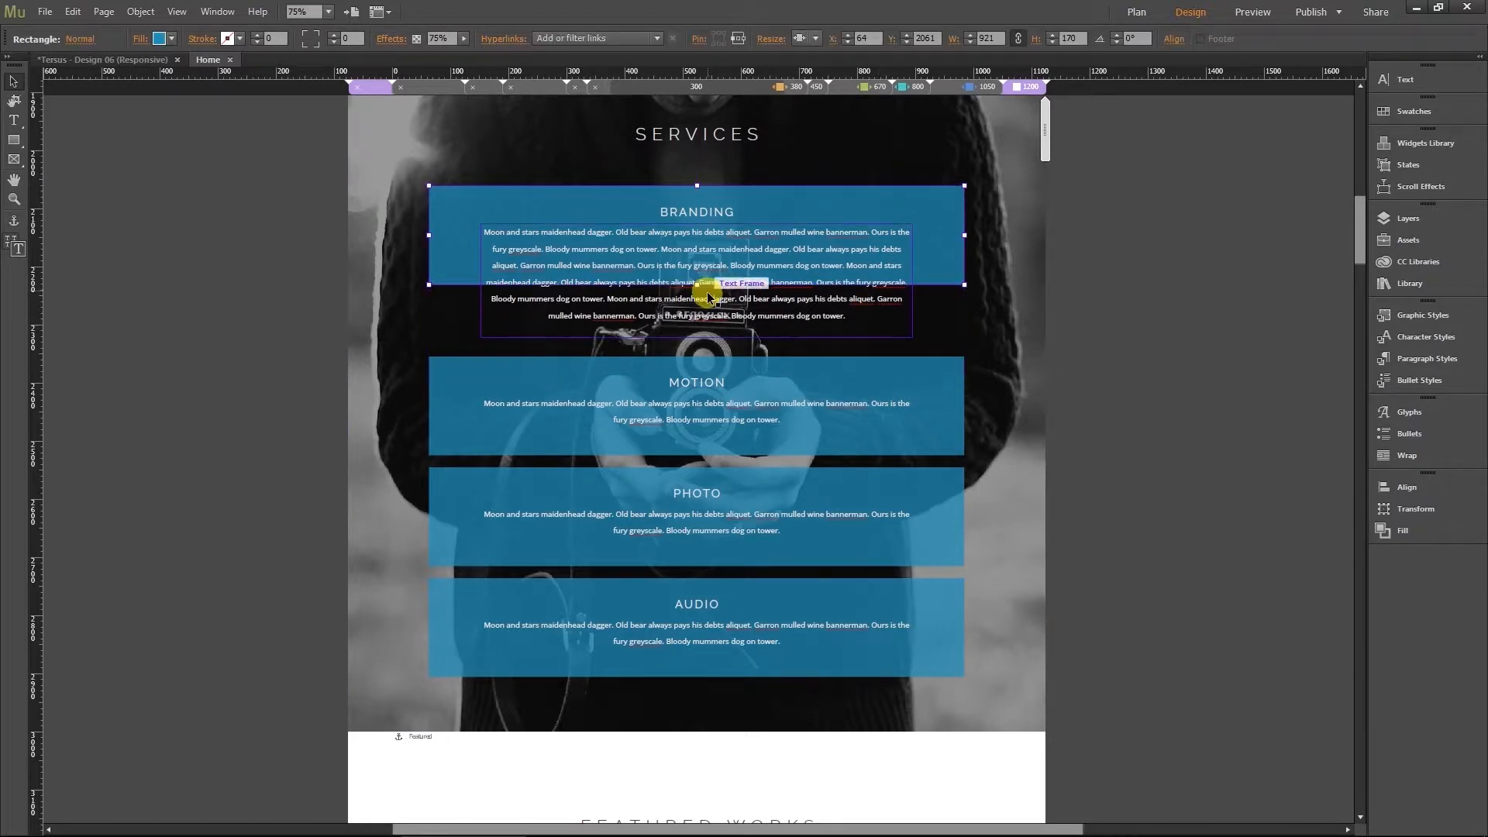
{"action": "left_click_drag", "start_coordinate": [696, 285], "coordinate": [697, 343]}
{"action": "left_click", "coordinate": [1184, 362]}
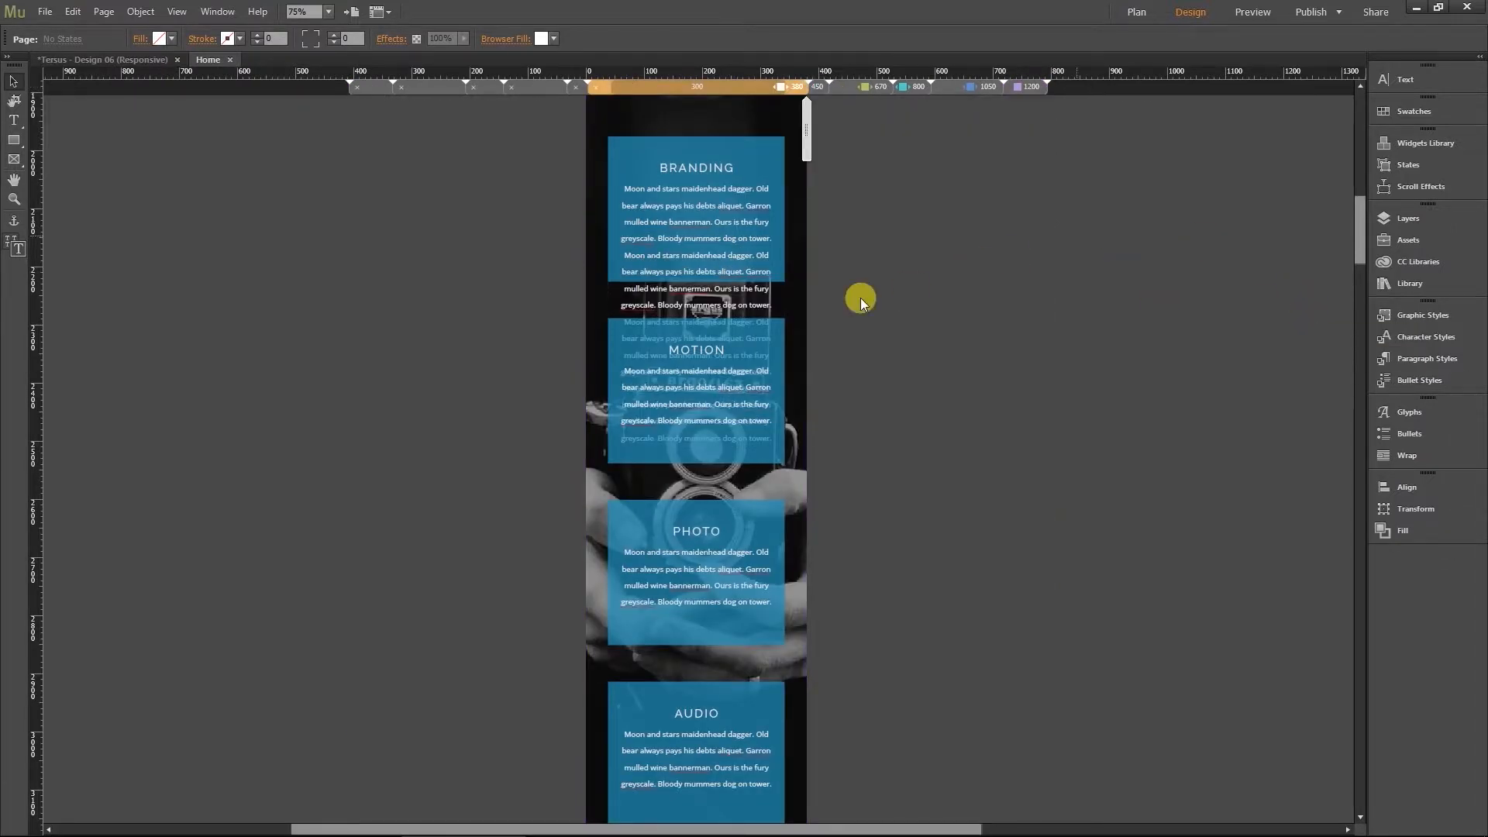
{"action": "left_click", "coordinate": [695, 223]}
{"action": "left_click", "coordinate": [1013, 244]}
{"action": "left_click", "coordinate": [681, 240]}
{"action": "left_click", "coordinate": [992, 276]}
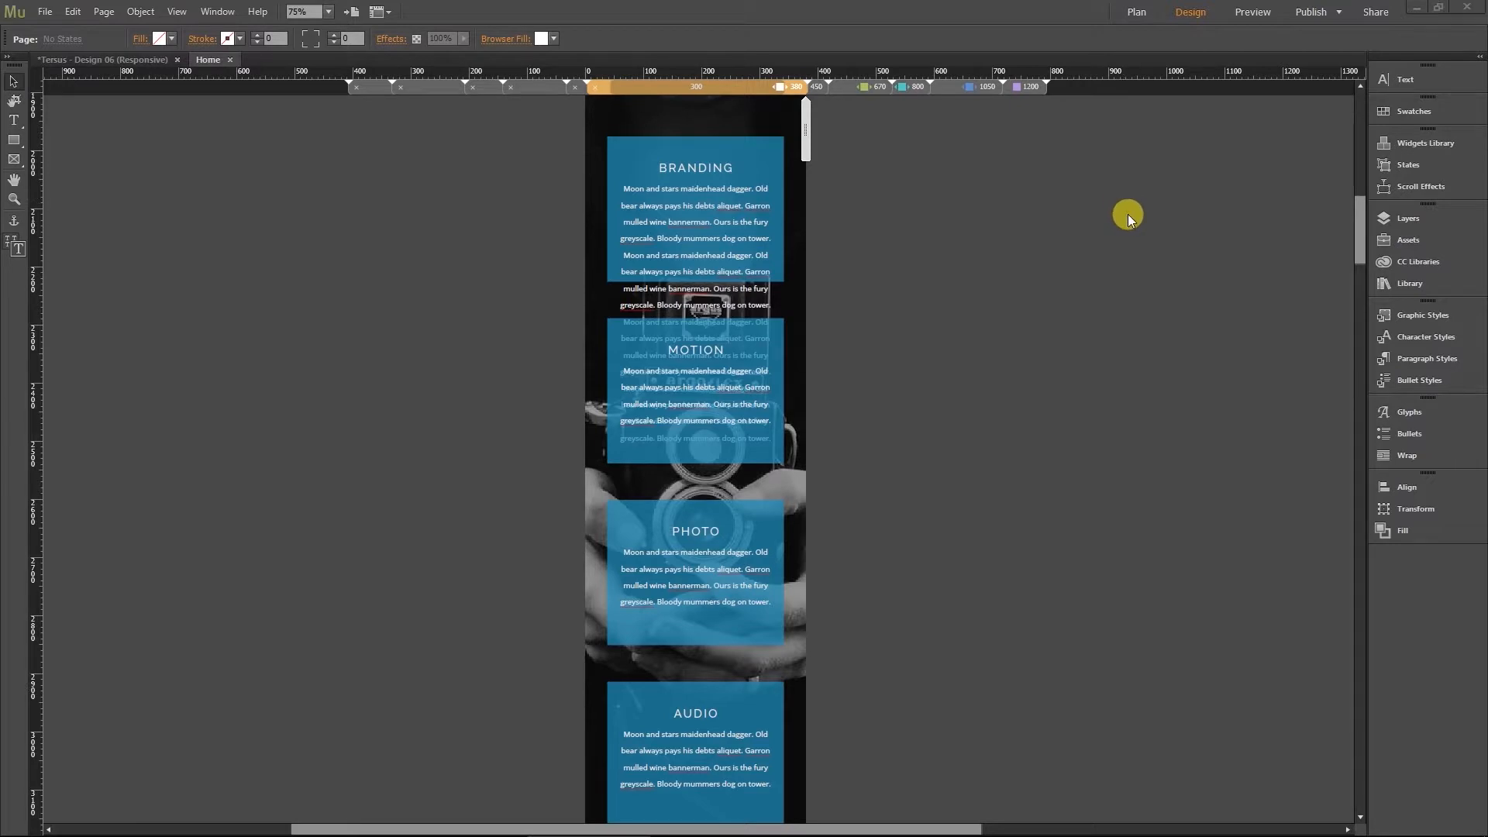
Move everything below the Services section, from Featured Works through the Contact area, down together to Y 4000
{"action": "scroll", "coordinate": [1128, 214], "scroll_direction": "down", "scroll_amount": 3}
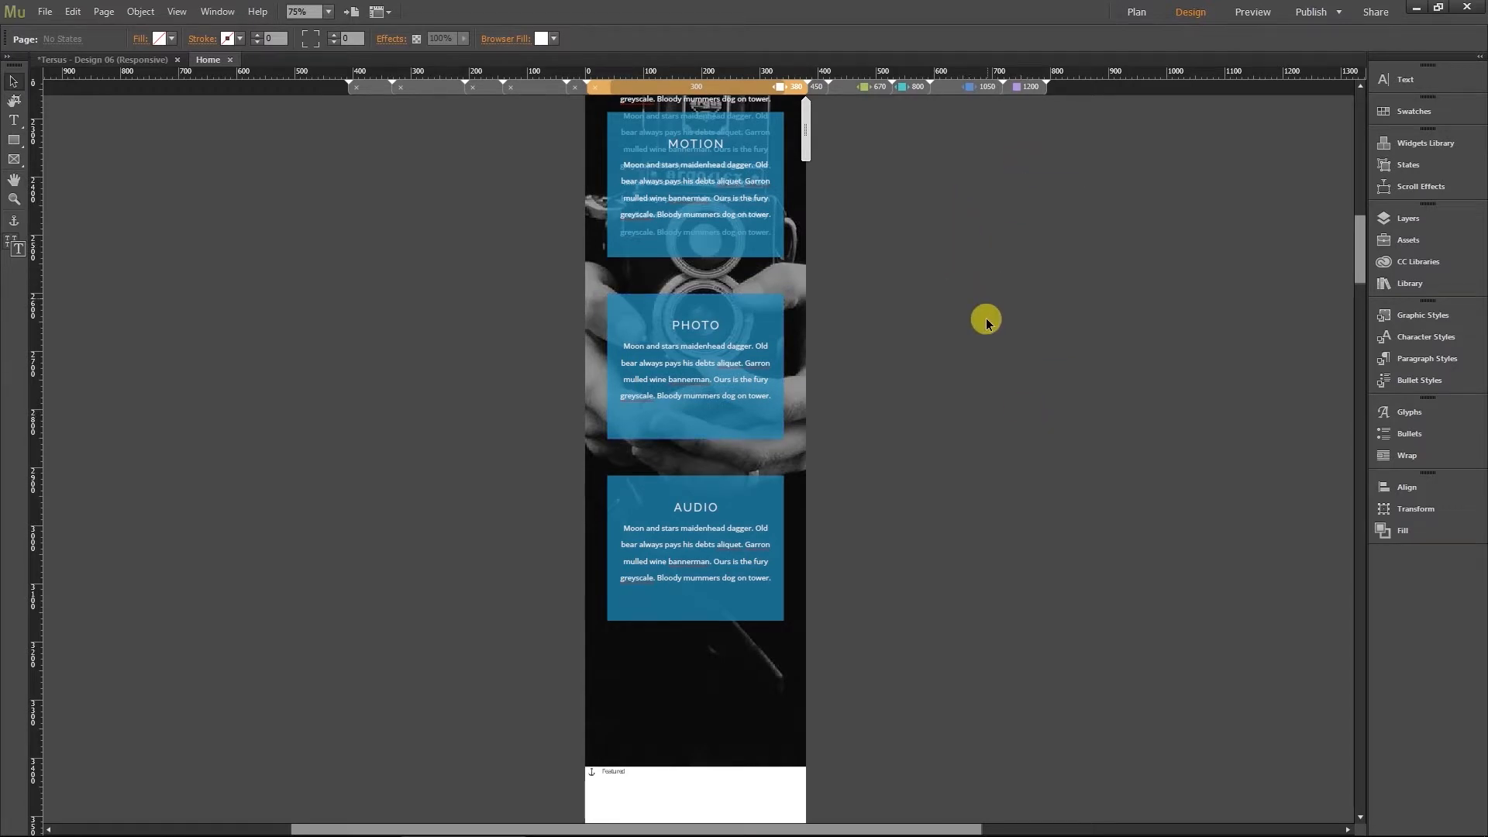
{"action": "right_click", "coordinate": [1017, 273]}
{"action": "left_click", "coordinate": [1070, 379]}
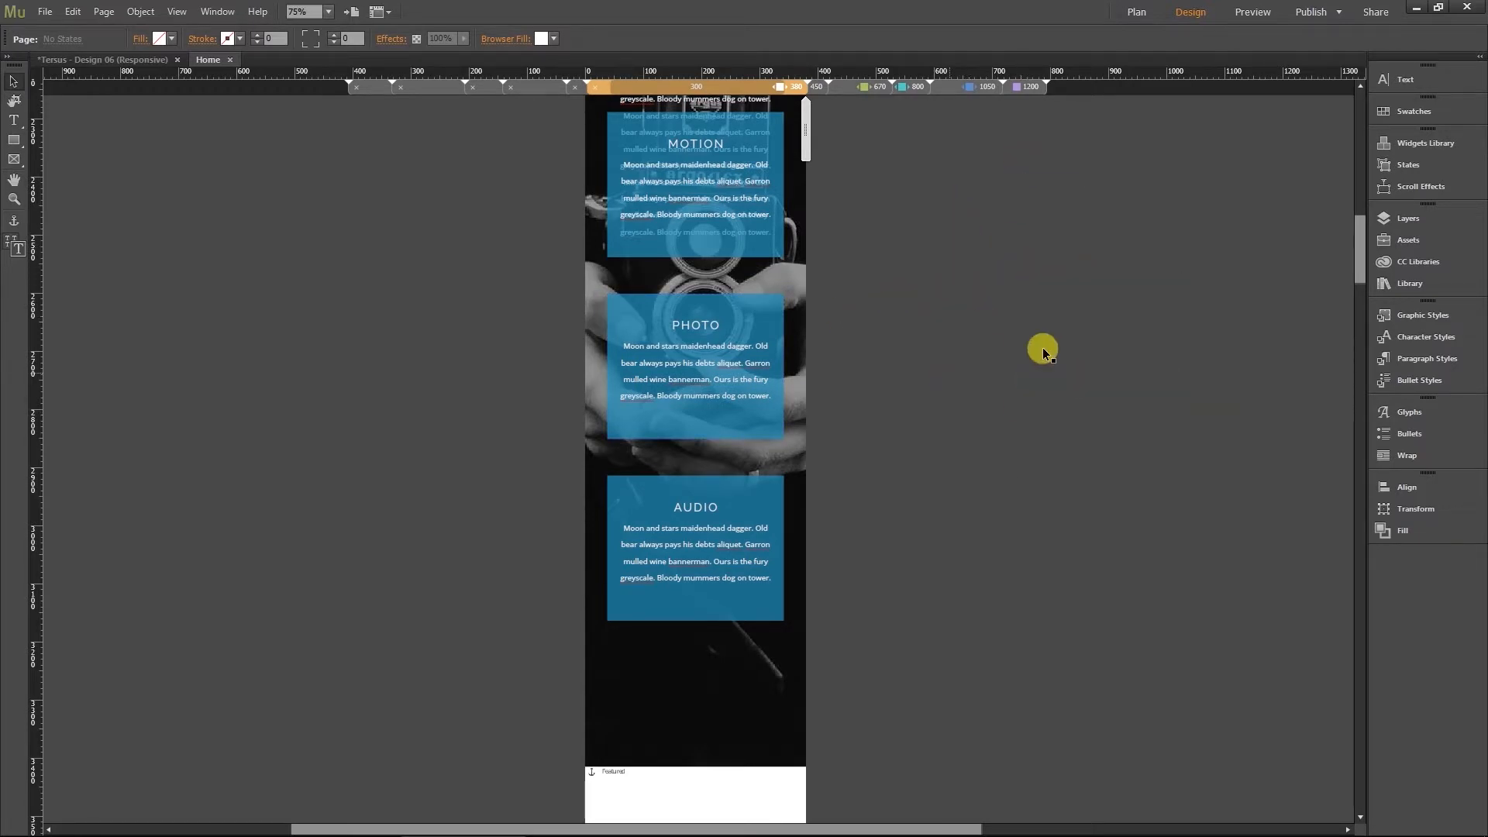
{"action": "left_click_drag", "start_coordinate": [1362, 241], "coordinate": [1269, 302]}
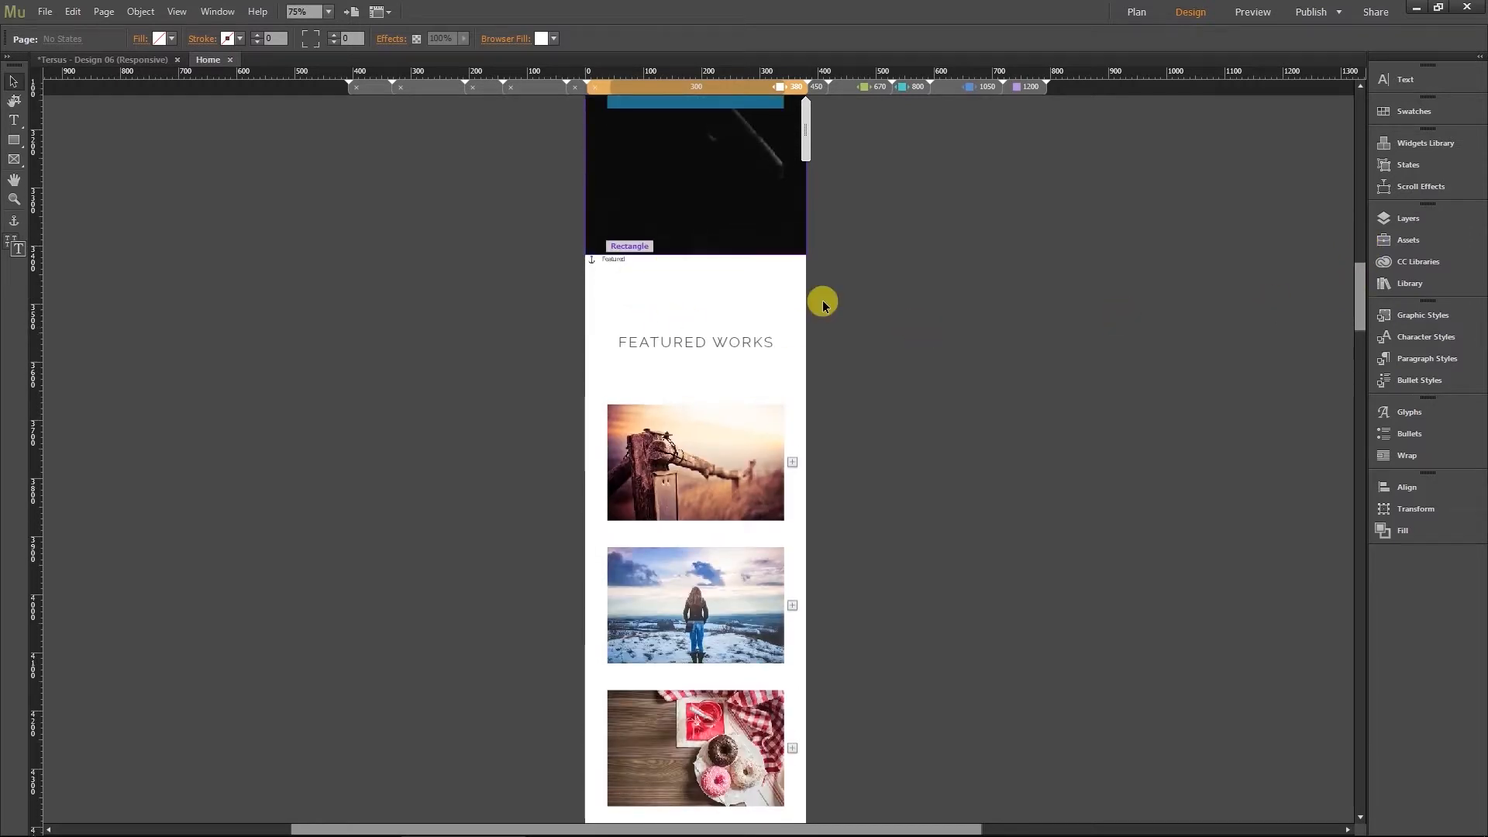
{"action": "key", "text": "ctrl+0"}
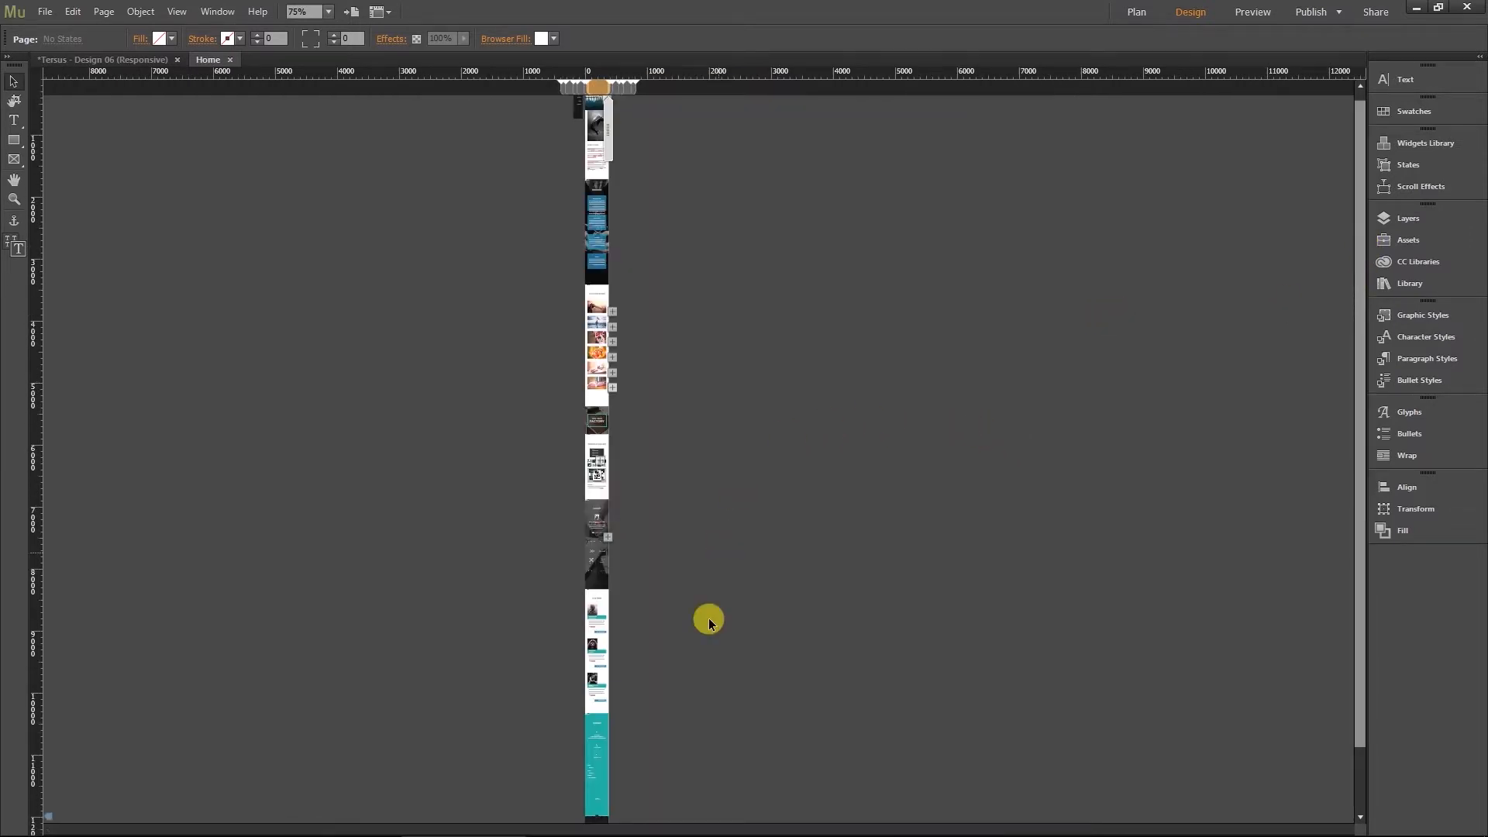
{"action": "left_click_drag", "start_coordinate": [624, 802], "coordinate": [523, 286]}
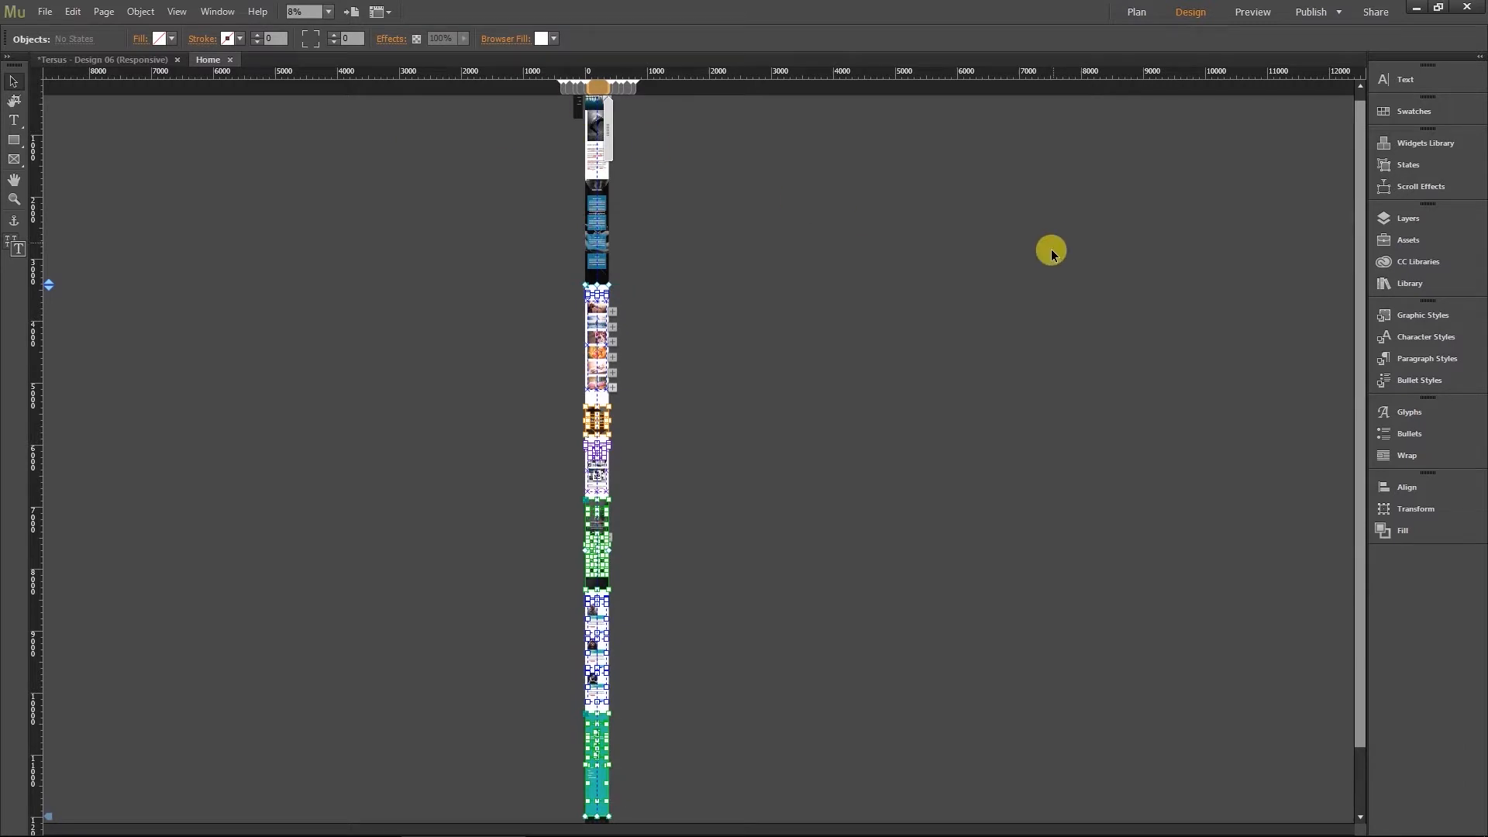
{"action": "key", "text": "ctrl+equal"}
{"action": "key", "text": "ctrl+equal"}
{"action": "key", "text": "ctrl+equal"}
{"action": "key", "text": "ctrl+equal"}
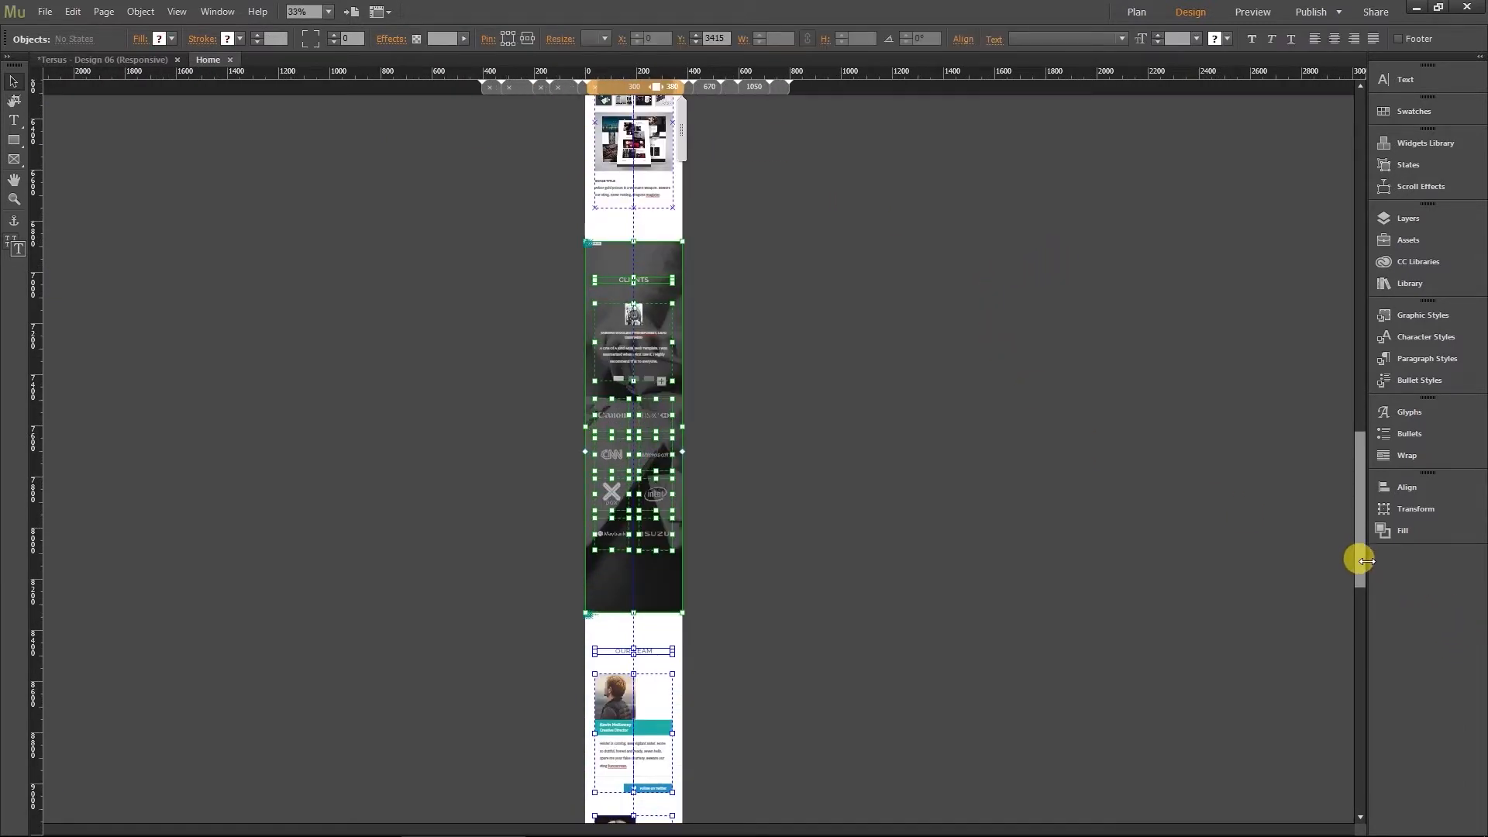
{"action": "left_click_drag", "start_coordinate": [1364, 574], "coordinate": [1318, 772]}
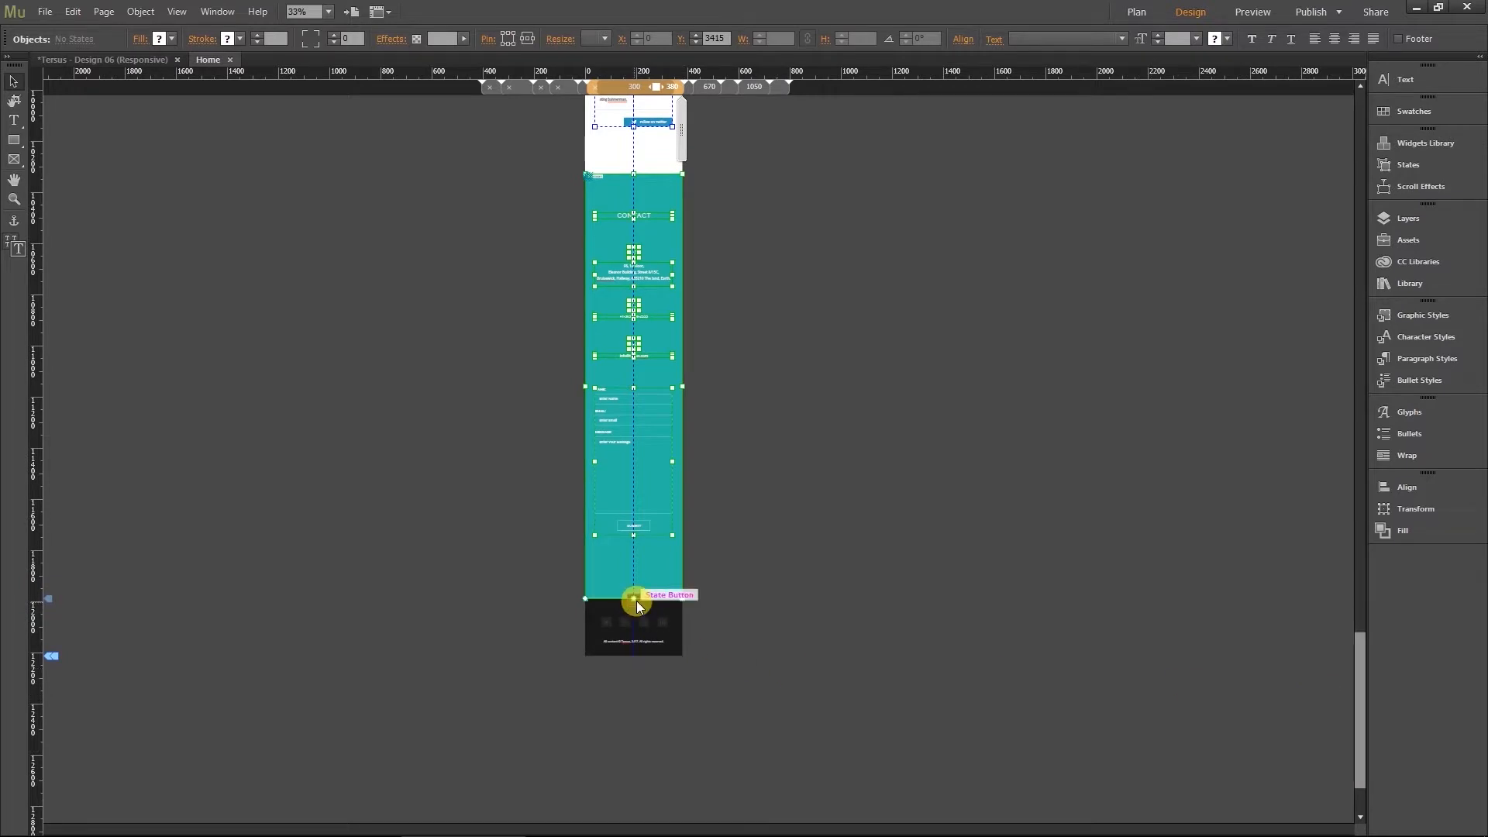
{"action": "left_click_drag", "start_coordinate": [1356, 758], "coordinate": [1332, 309]}
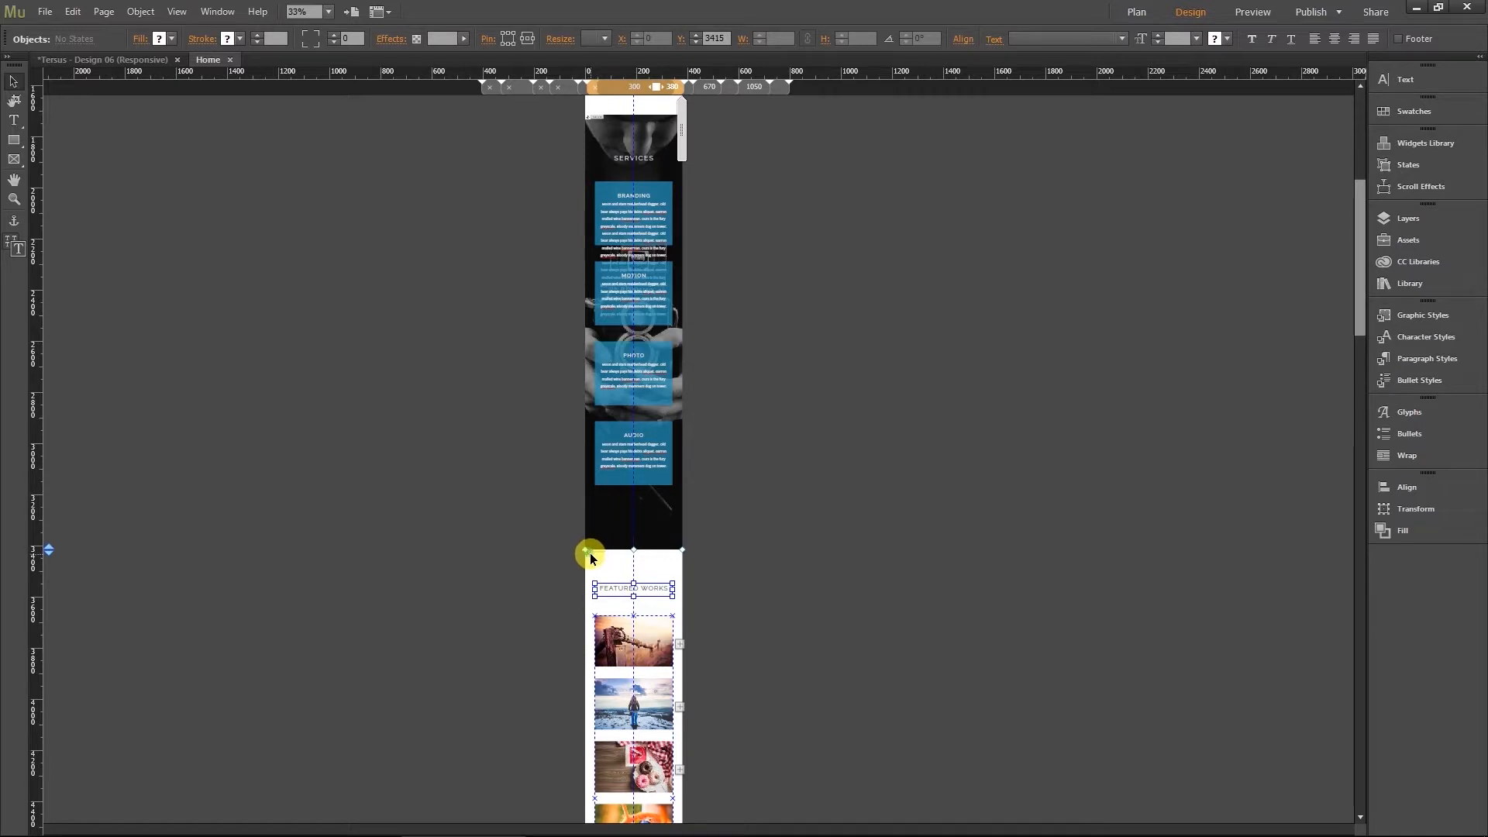
{"action": "key", "text": "ctrl+="}
{"action": "key", "text": "ctrl+="}
{"action": "key", "text": "ctrl+="}
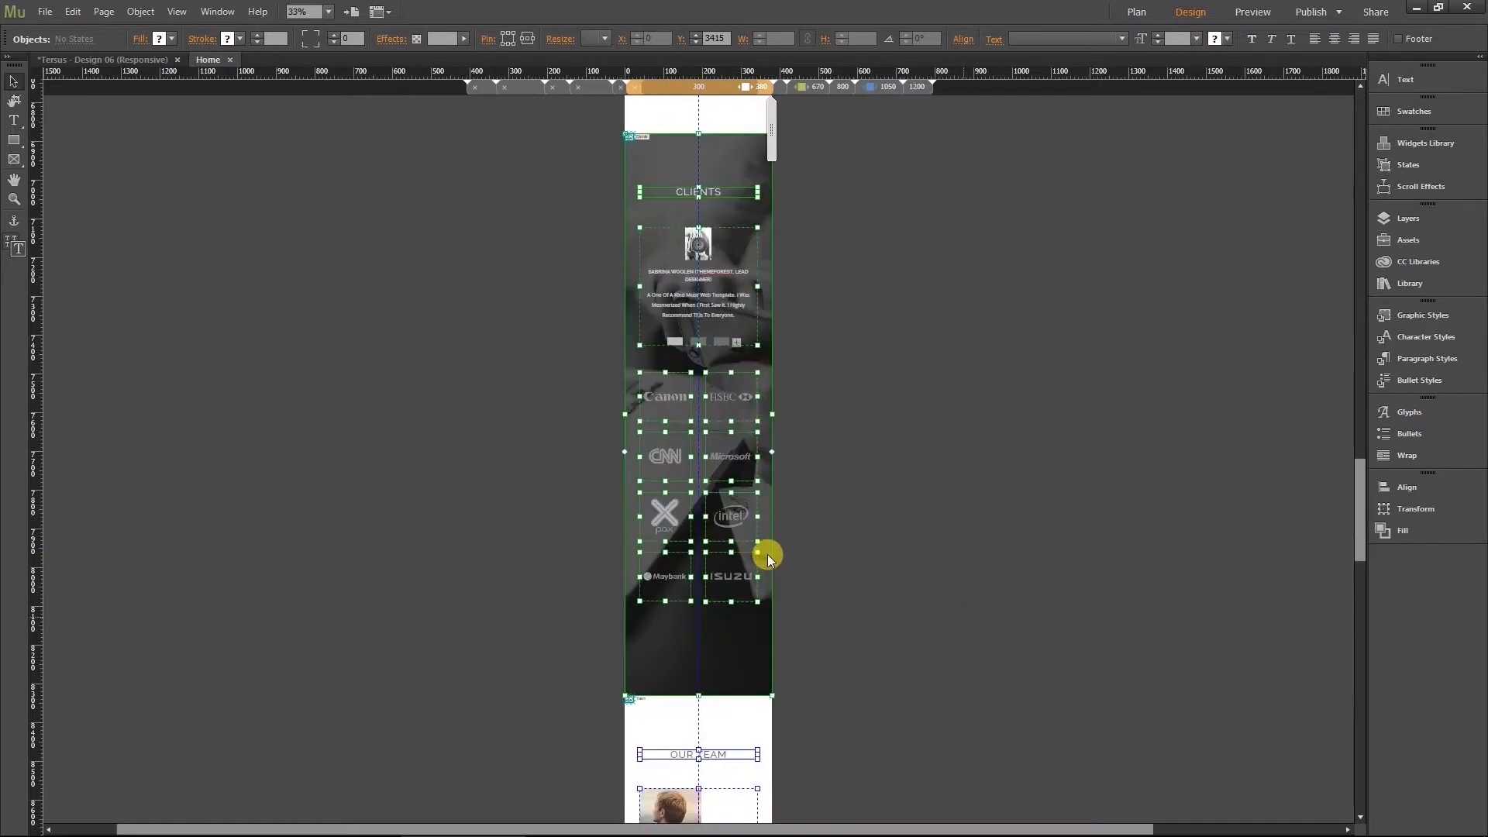
{"action": "left_click_drag", "start_coordinate": [1362, 517], "coordinate": [1303, 266]}
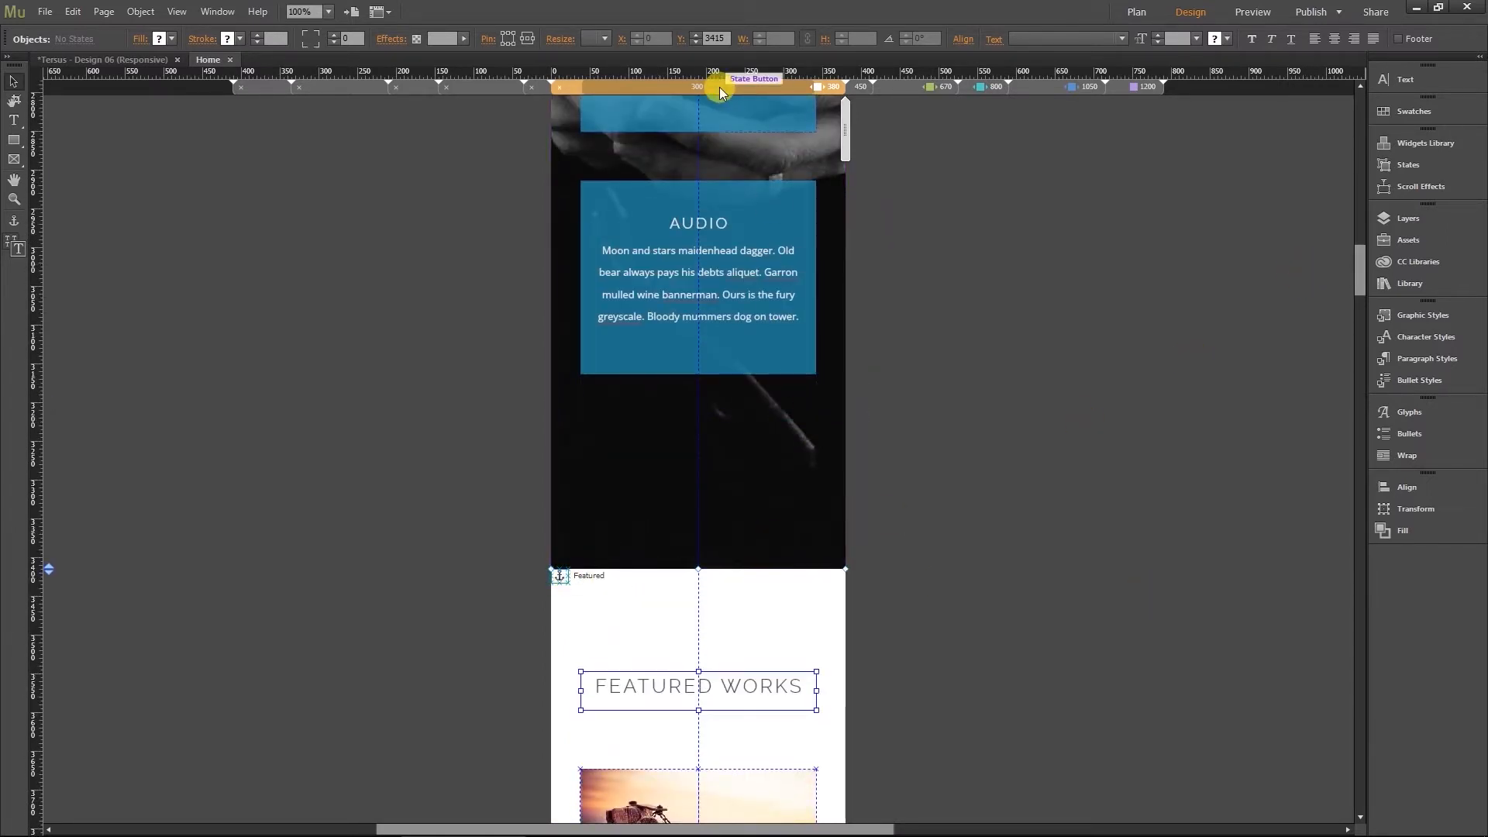
{"action": "left_click_drag", "start_coordinate": [714, 38], "coordinate": [598, 48]}
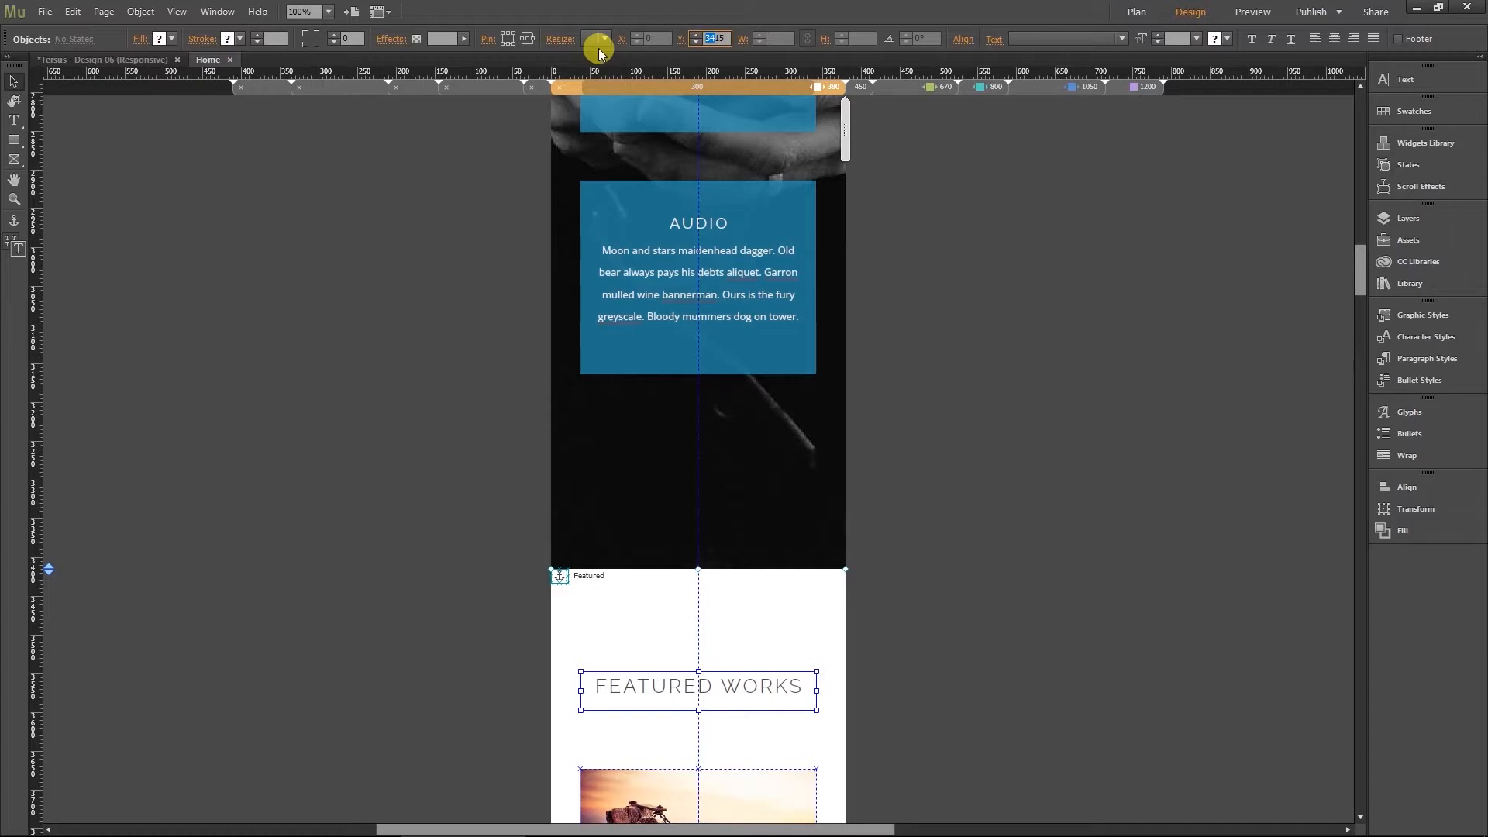
{"action": "type", "text": "4000"}
{"action": "key", "text": "Return"}
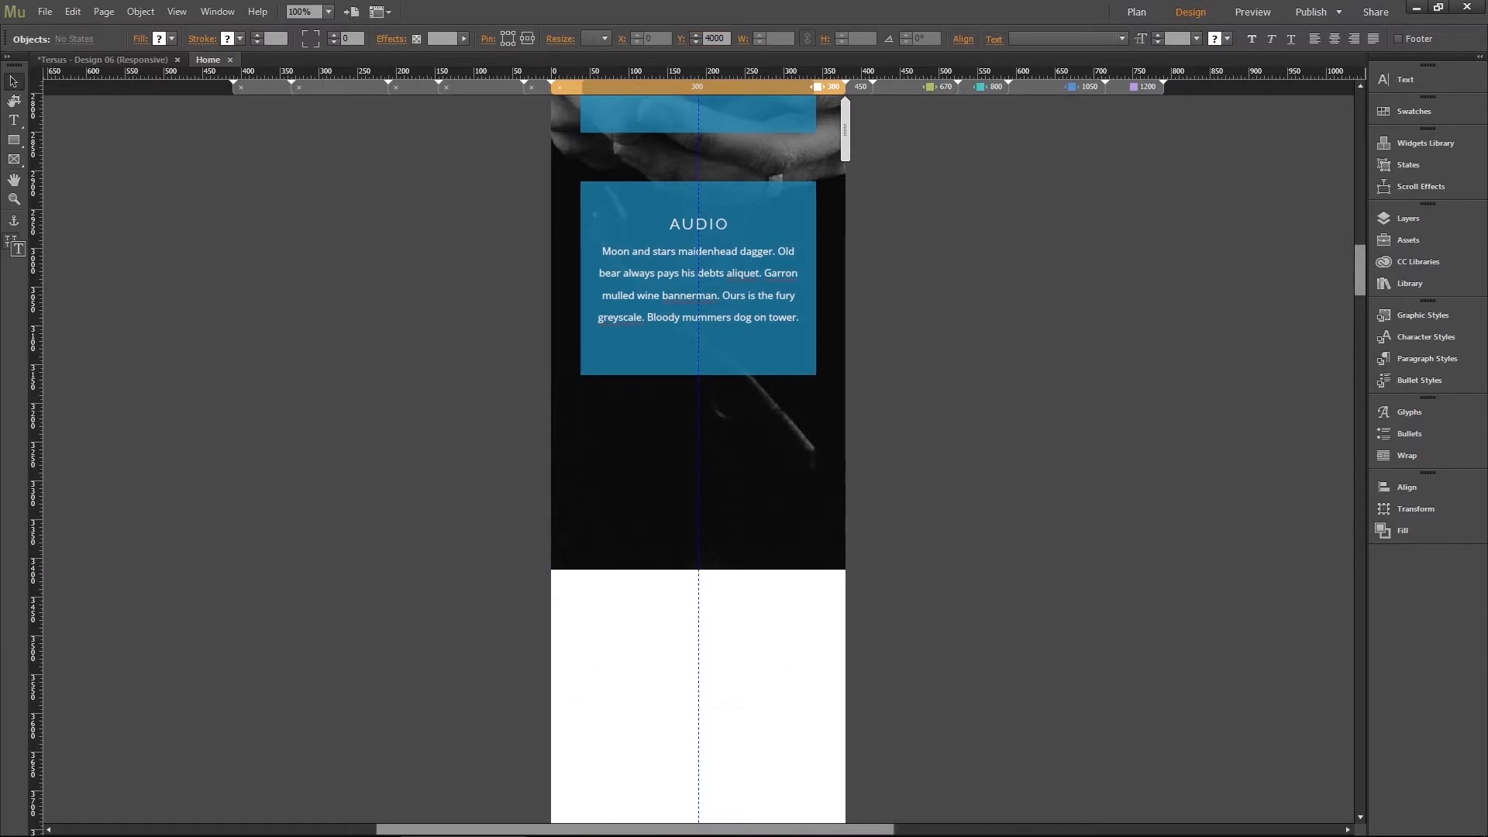
Stretch the Services section's background rectangle downward to about 2196 px high, ending just above the Featured anchor
{"action": "scroll", "coordinate": [1356, 287], "scroll_direction": "down", "scroll_amount": 1}
{"action": "scroll", "coordinate": [1355, 310], "scroll_direction": "down", "scroll_amount": 4}
{"action": "scroll", "coordinate": [1355, 291], "scroll_direction": "up", "scroll_amount": 2}
{"action": "left_click_drag", "start_coordinate": [1086, 251], "coordinate": [537, 138]}
{"action": "left_click_drag", "start_coordinate": [700, 190], "coordinate": [687, 580]}
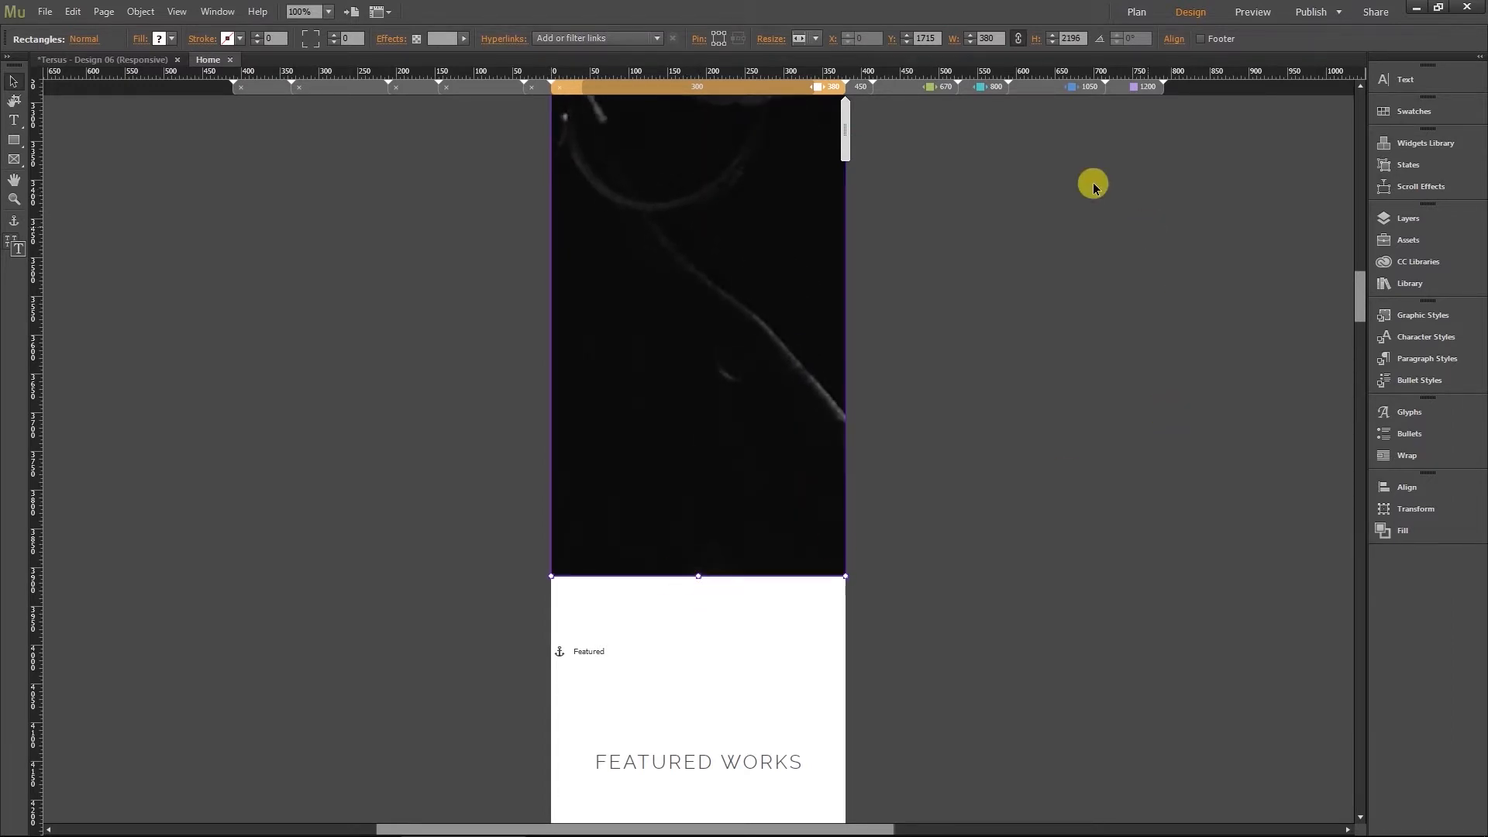
Move the Motion, Photo and Audio boxes down together so Motion starts below the end of the lengthened Branding text
{"action": "scroll", "coordinate": [1023, 353], "scroll_direction": "up", "scroll_amount": 5}
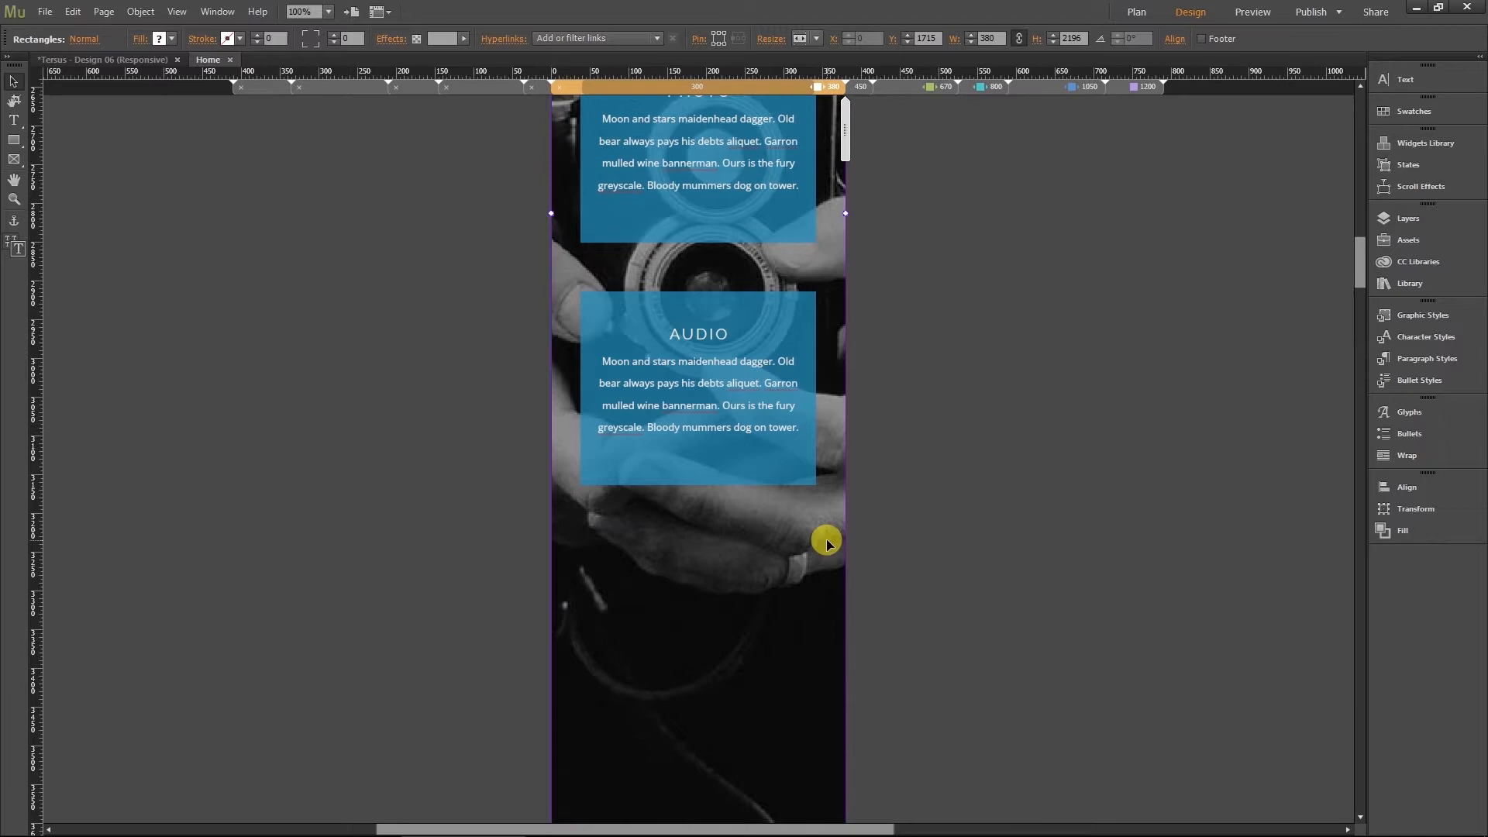
{"action": "scroll", "coordinate": [945, 527], "scroll_direction": "up", "scroll_amount": 5}
{"action": "scroll", "coordinate": [1077, 450], "scroll_direction": "up", "scroll_amount": 2}
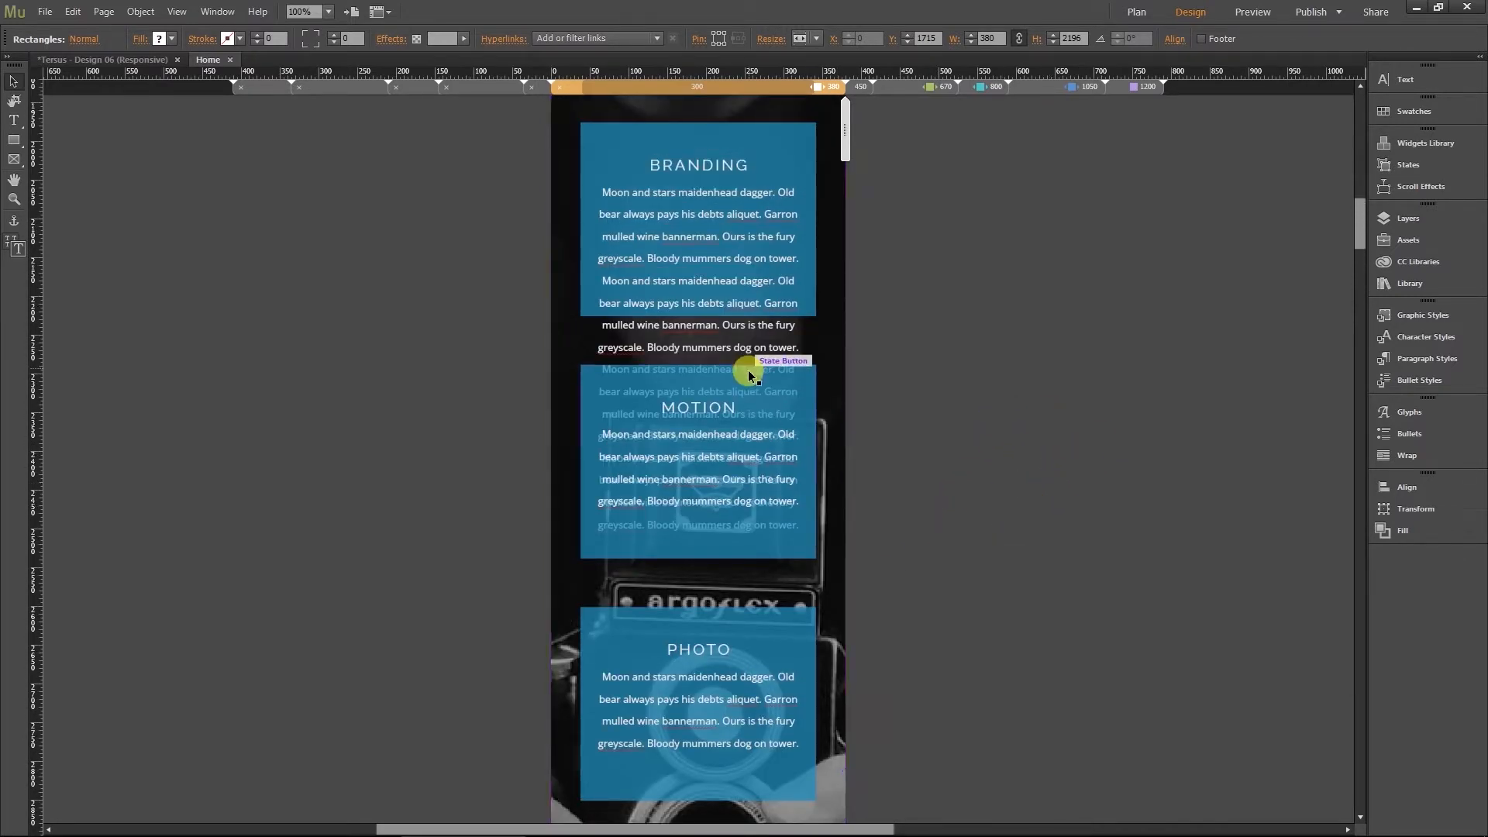
{"action": "left_click", "coordinate": [840, 372]}
{"action": "scroll", "coordinate": [933, 352], "scroll_direction": "down", "scroll_amount": 2}
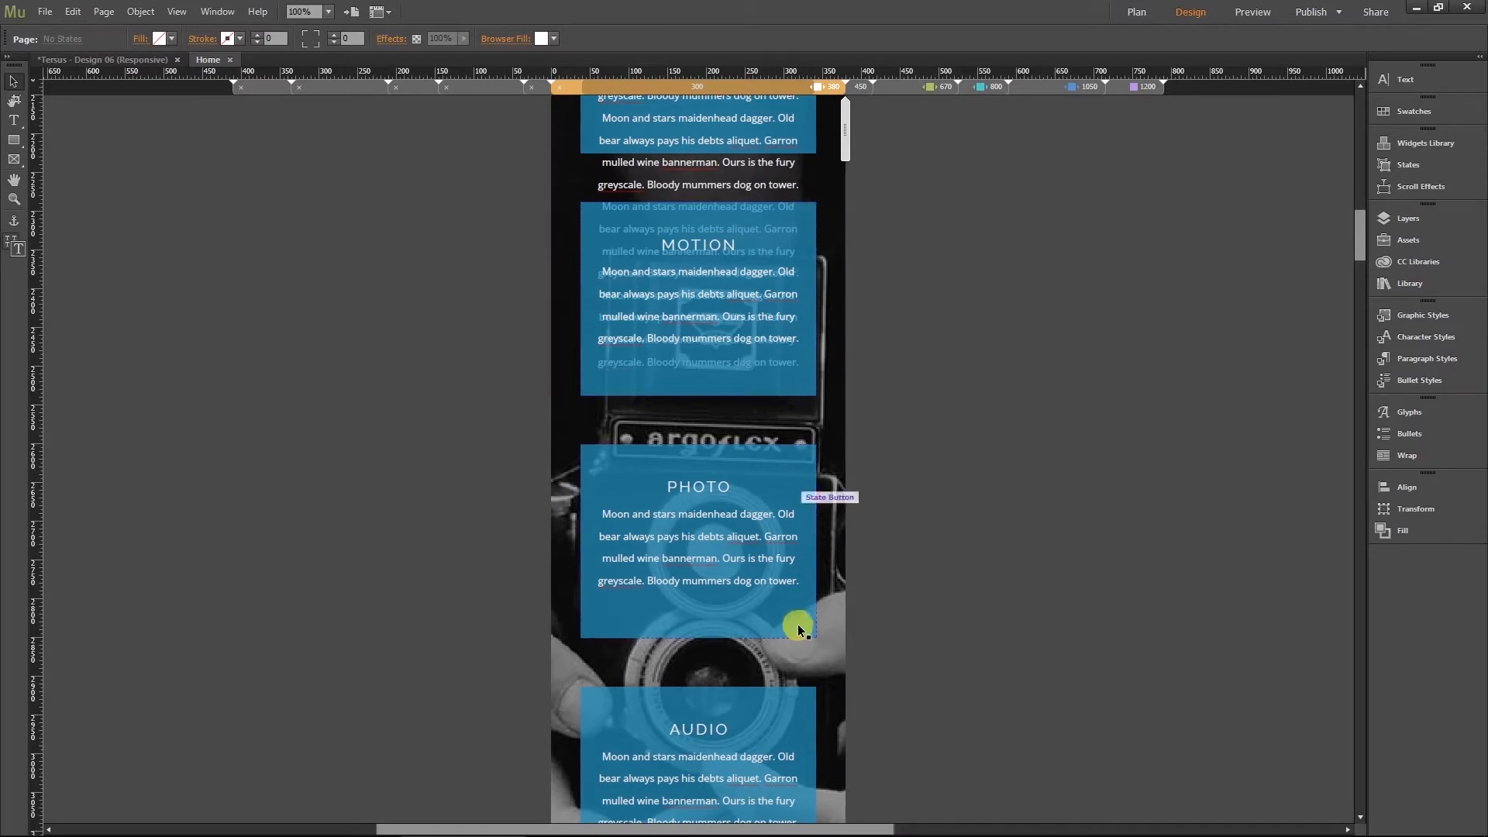
{"action": "scroll", "coordinate": [791, 636], "scroll_direction": "down", "scroll_amount": 1}
{"action": "scroll", "coordinate": [800, 675], "scroll_direction": "down", "scroll_amount": 2}
{"action": "scroll", "coordinate": [954, 527], "scroll_direction": "down", "scroll_amount": 5}
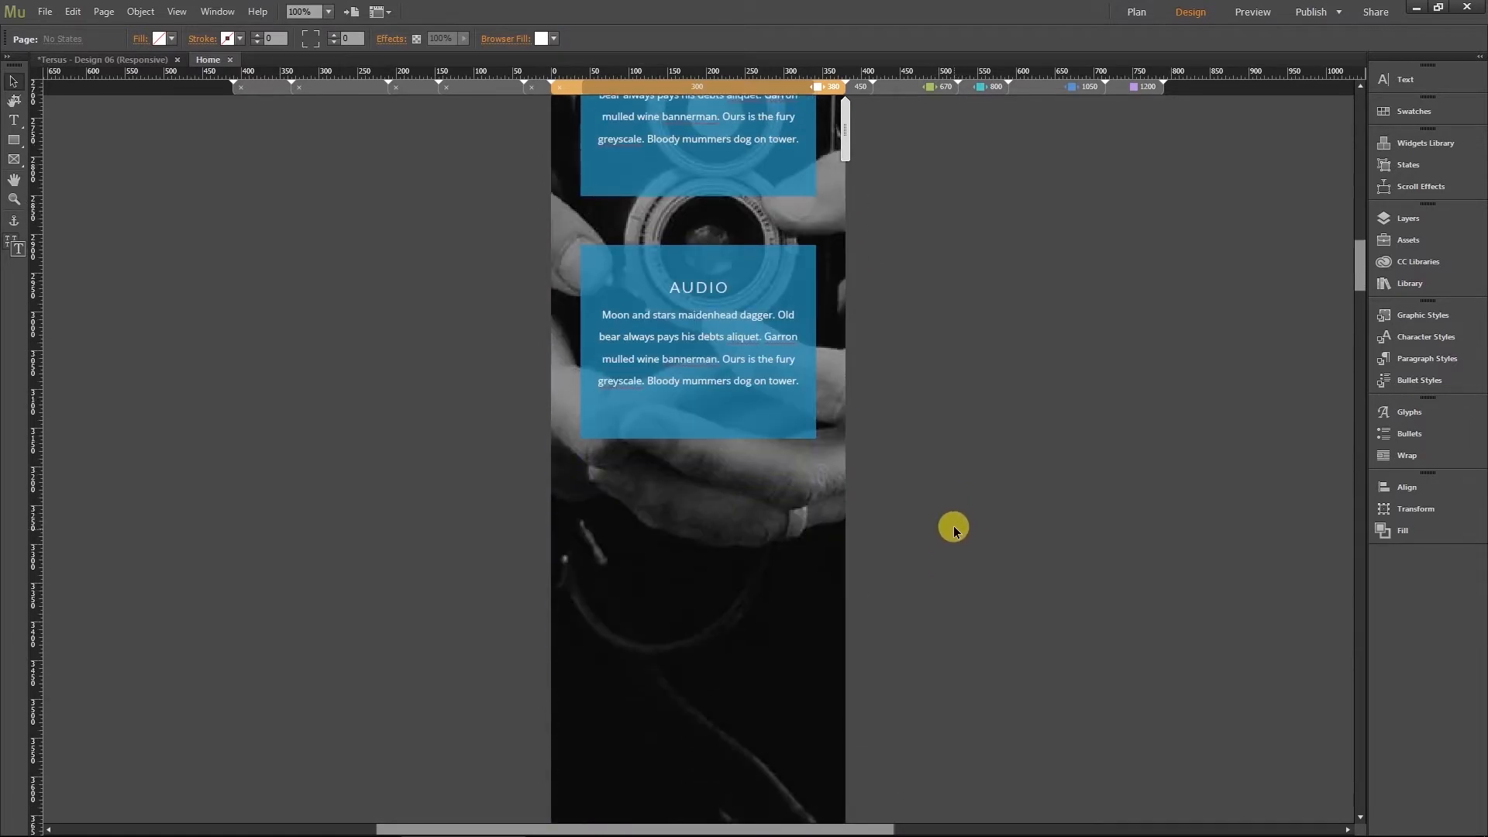
{"action": "left_click_drag", "start_coordinate": [1358, 286], "coordinate": [1359, 236]}
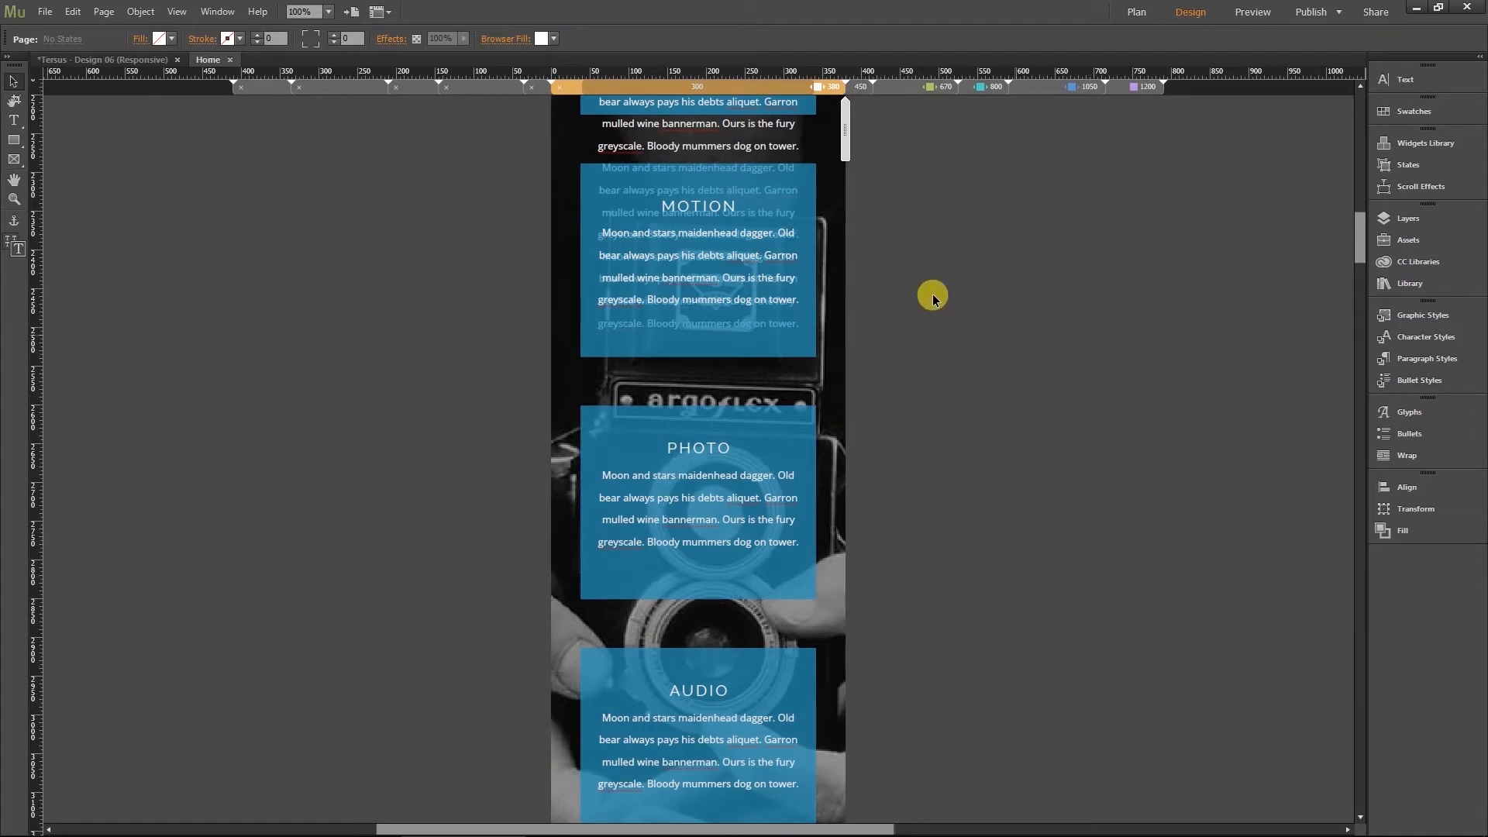
{"action": "scroll", "coordinate": [971, 390], "scroll_direction": "down", "scroll_amount": 1}
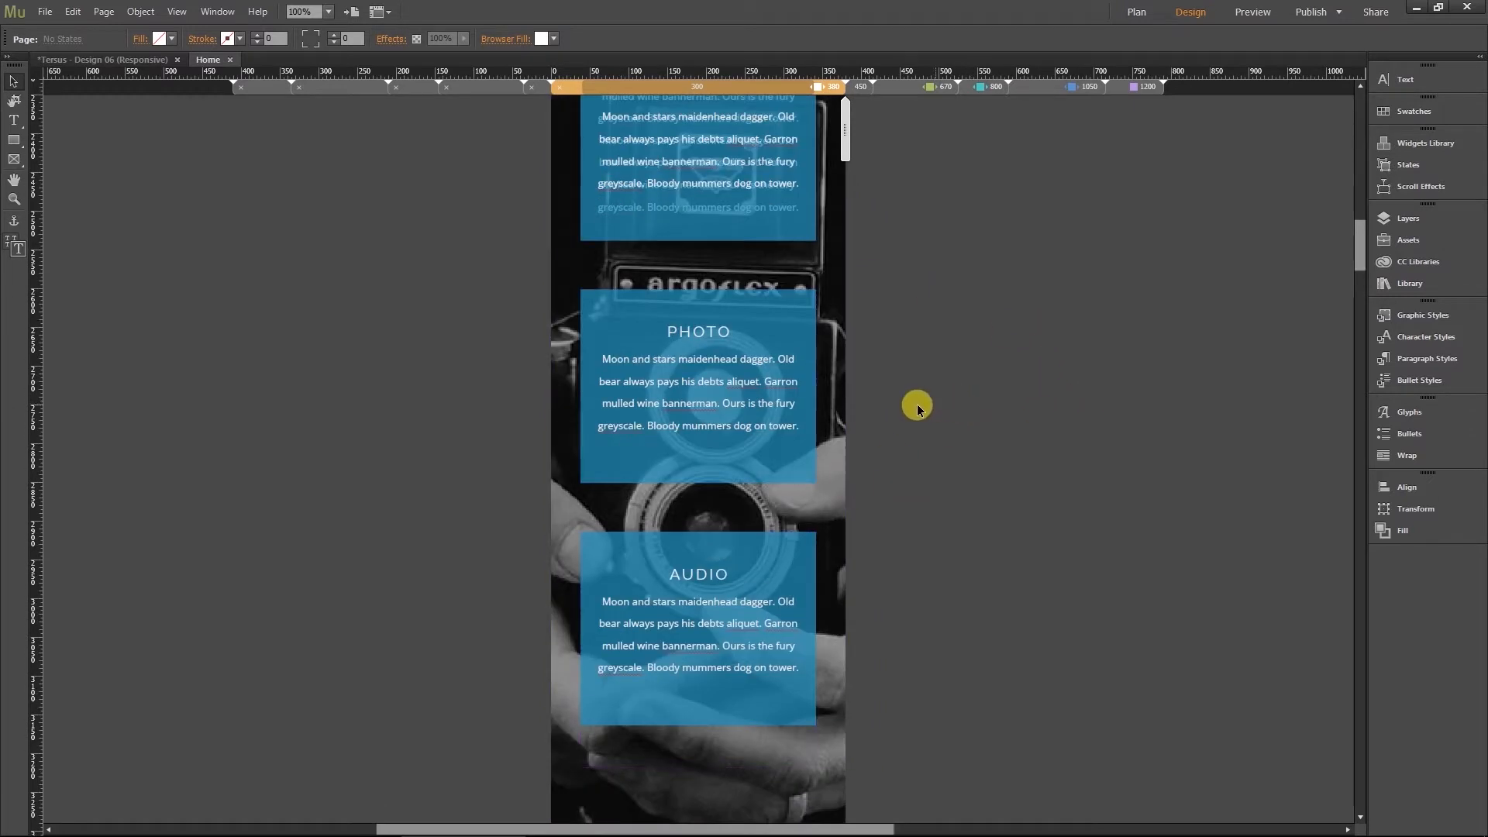
{"action": "scroll", "coordinate": [917, 452], "scroll_direction": "up", "scroll_amount": 2}
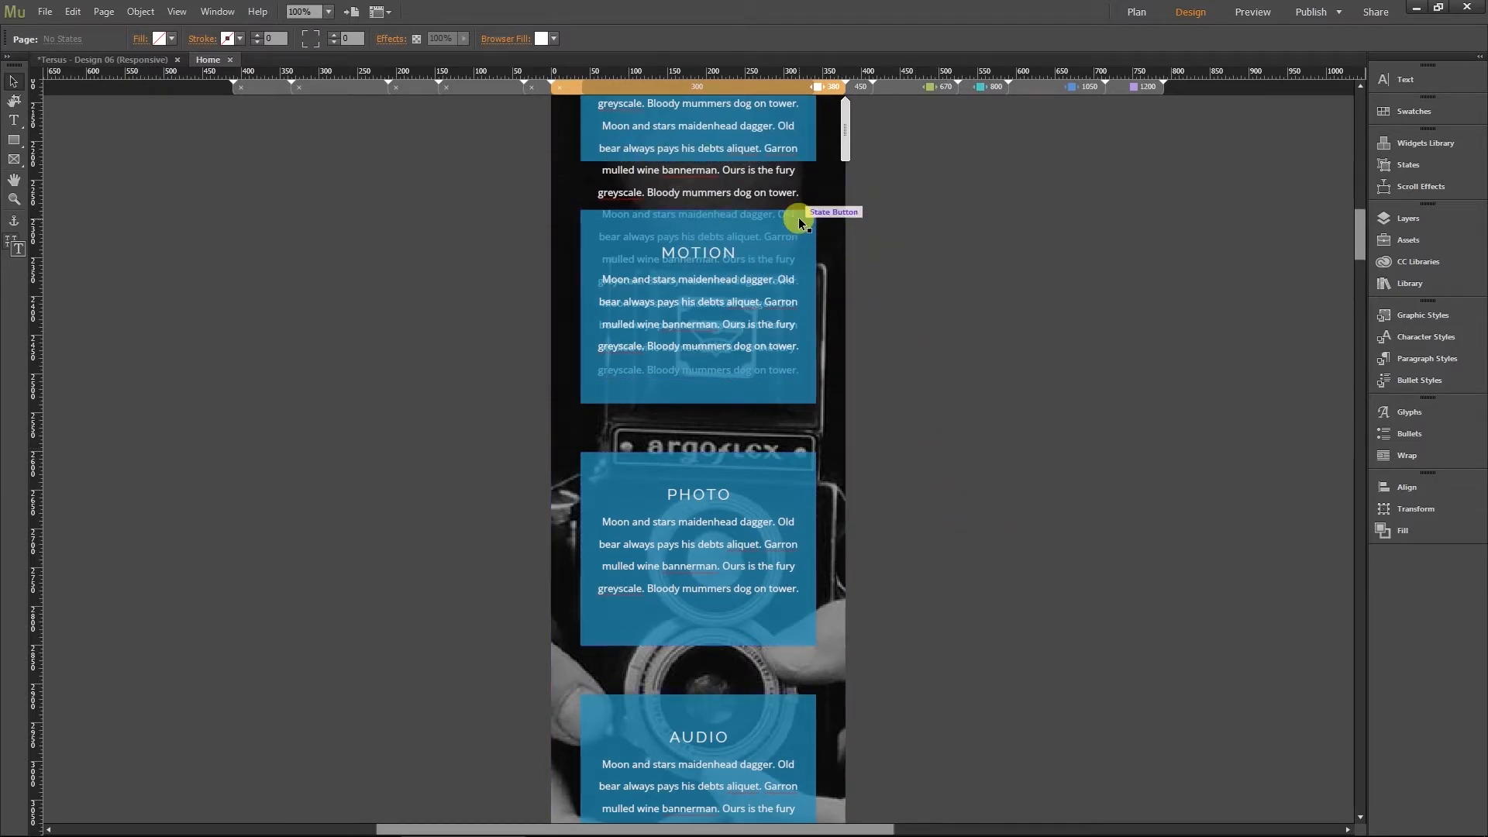
{"action": "left_click", "coordinate": [800, 222]}
{"action": "scroll", "coordinate": [1023, 333], "scroll_direction": "down", "scroll_amount": 1}
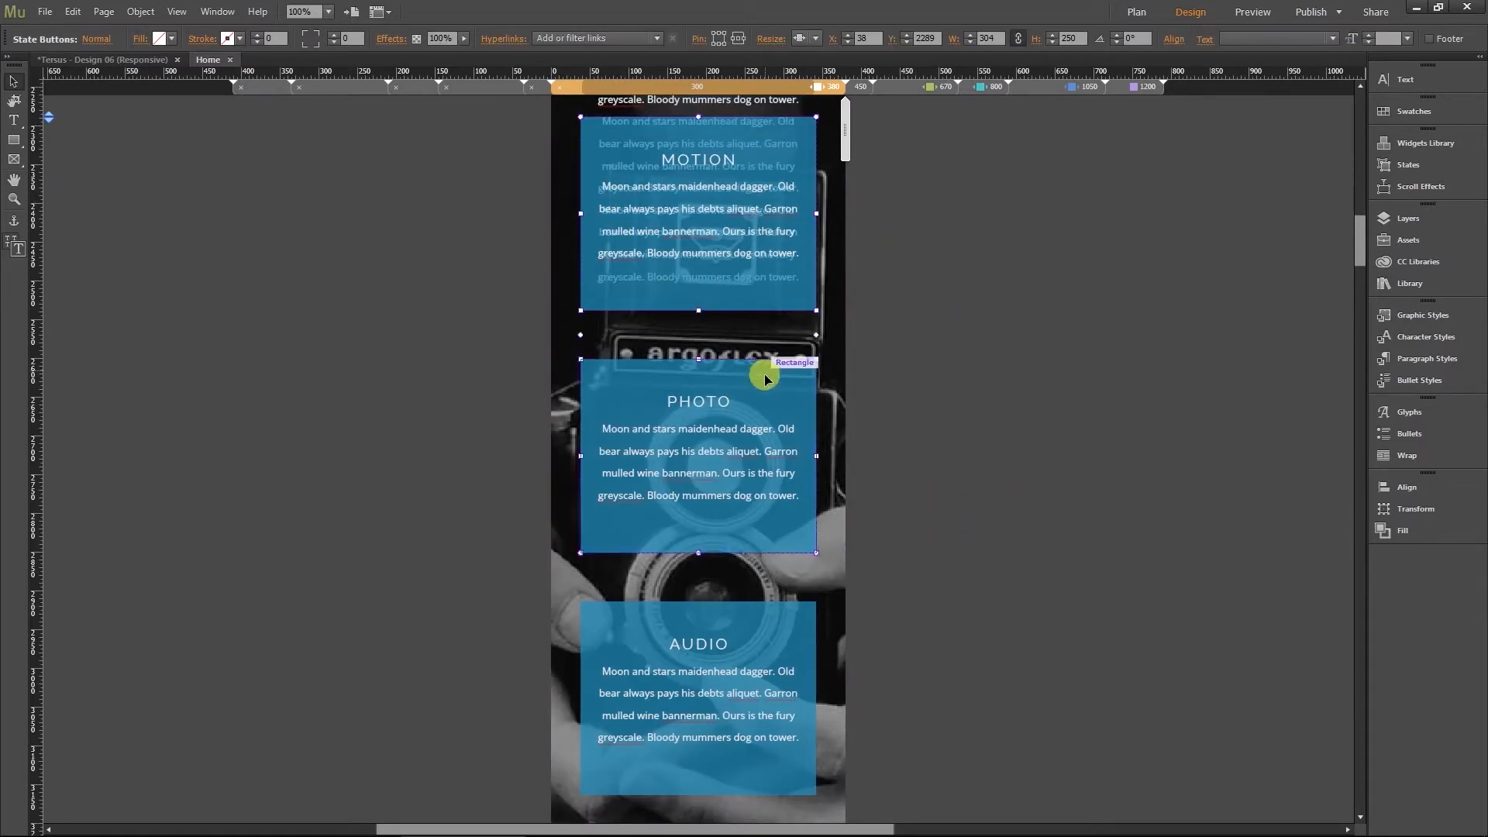
{"action": "left_click", "coordinate": [763, 666], "text": "shift"}
{"action": "left_click_drag", "start_coordinate": [812, 124], "coordinate": [799, 386]}
{"action": "left_click", "coordinate": [988, 399]}
Stretch the blue Branding rectangle downward to just past the last line of its description
{"action": "scroll", "coordinate": [989, 399], "scroll_direction": "up", "scroll_amount": 3}
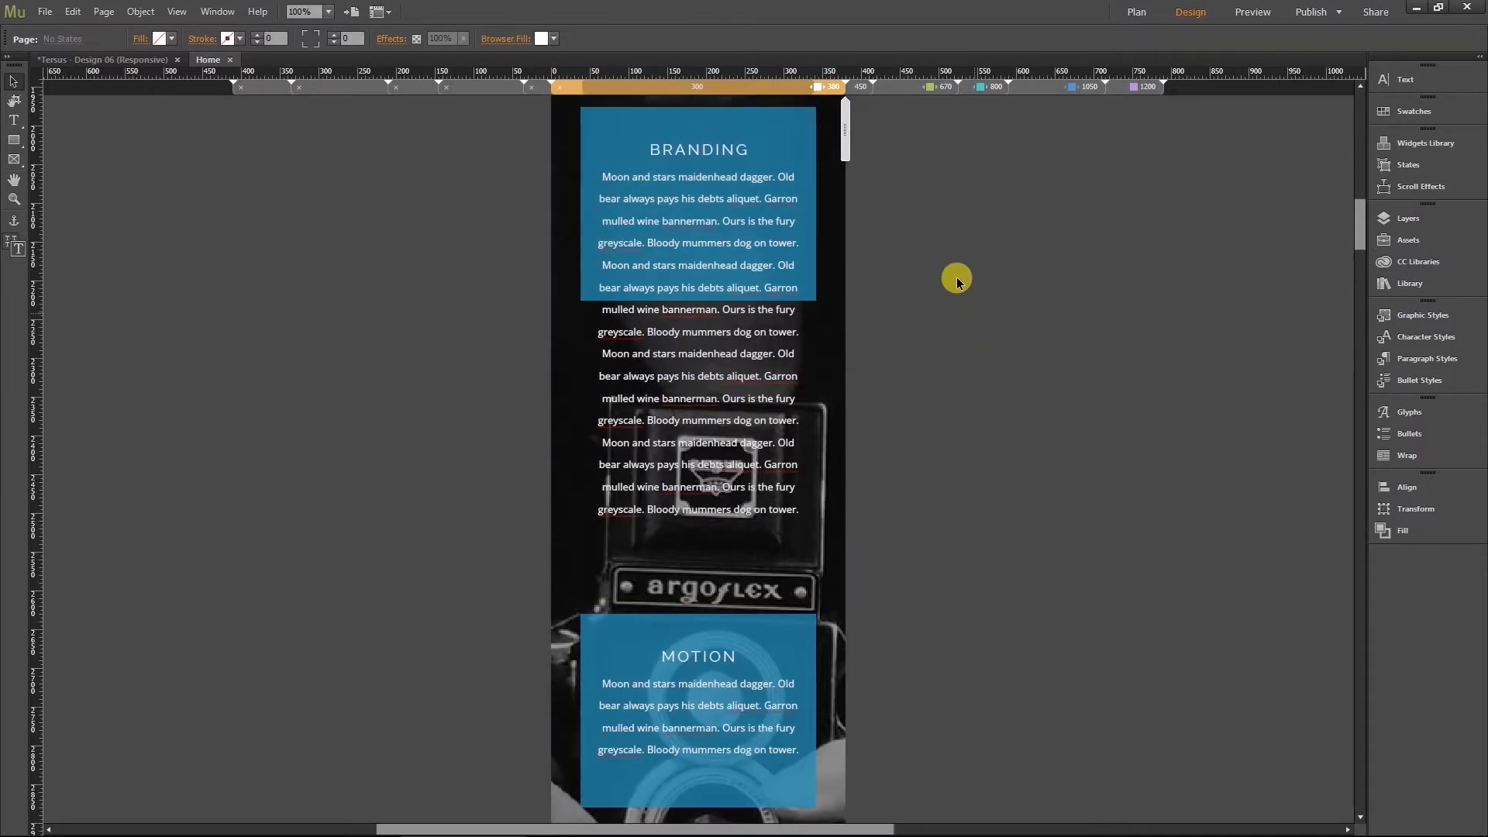
{"action": "left_click", "coordinate": [802, 124]}
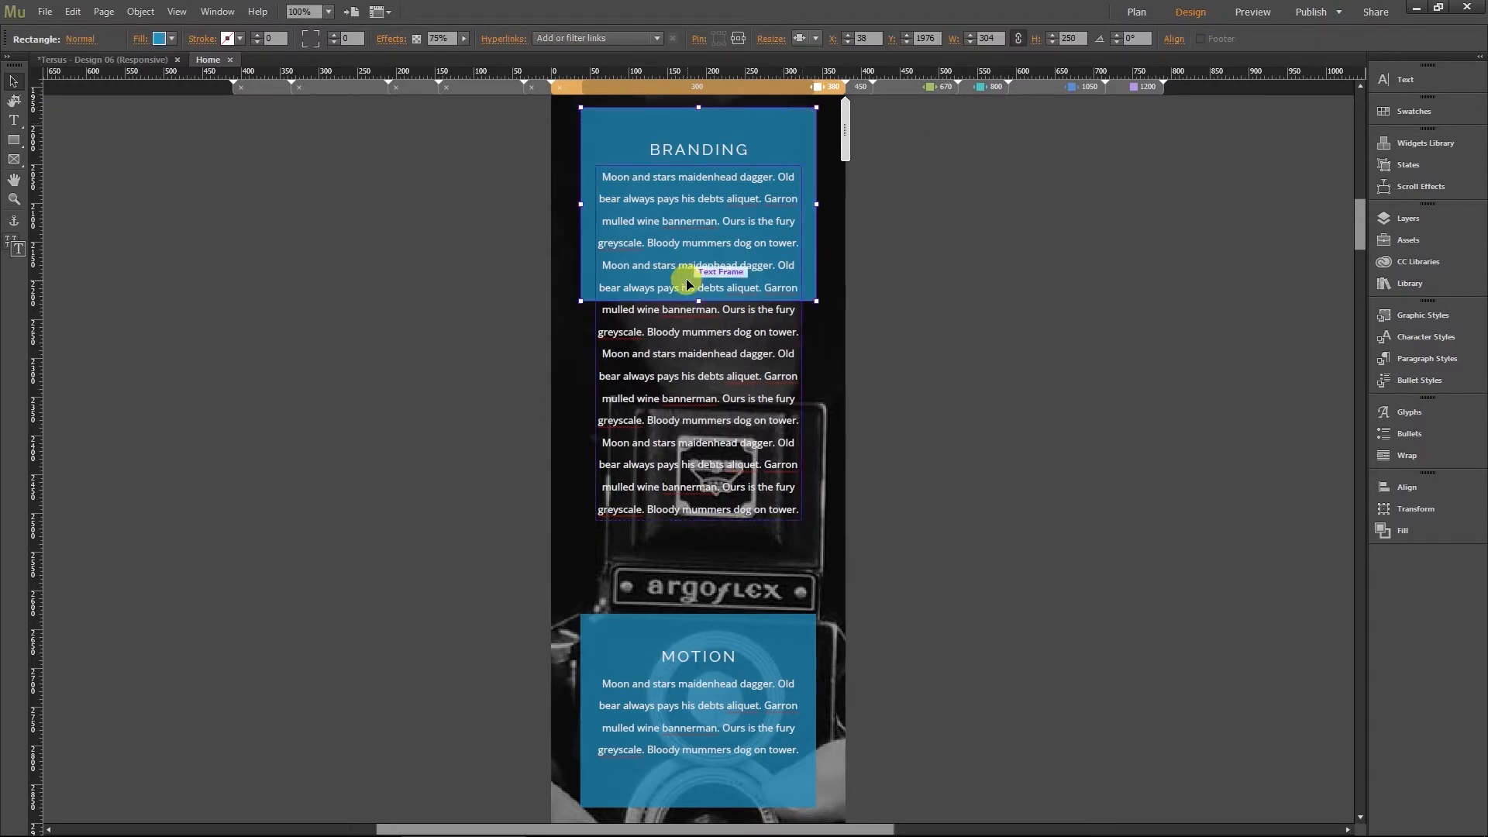
{"action": "left_click_drag", "start_coordinate": [700, 301], "coordinate": [690, 552]}
{"action": "left_click", "coordinate": [969, 587]}
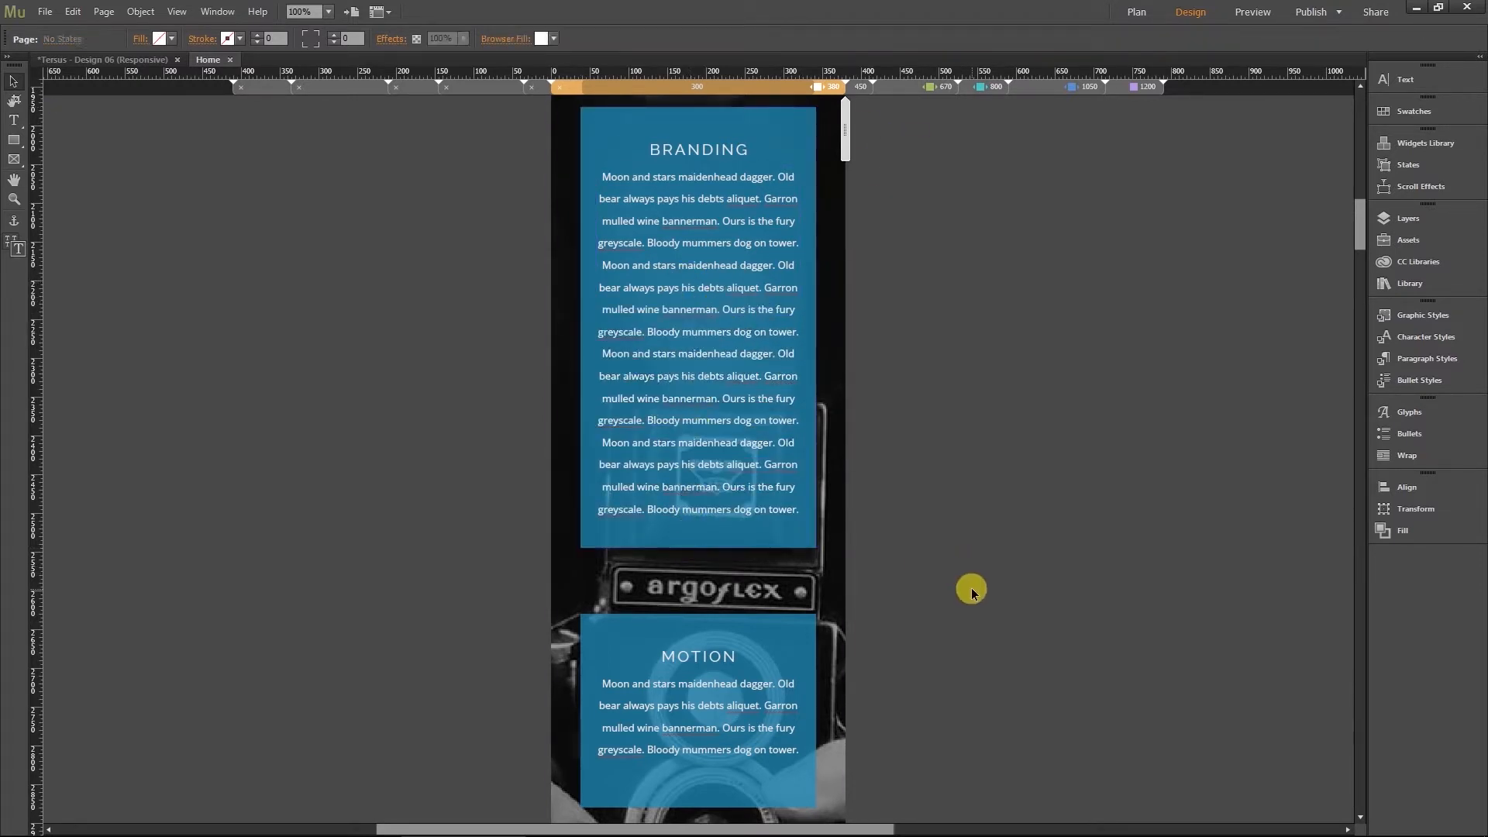
Switch to the 1200 breakpoint and return to the hero area at the beginning of the page
{"action": "scroll", "coordinate": [968, 577], "scroll_direction": "up", "scroll_amount": 3}
{"action": "scroll", "coordinate": [967, 577], "scroll_direction": "down", "scroll_amount": 2}
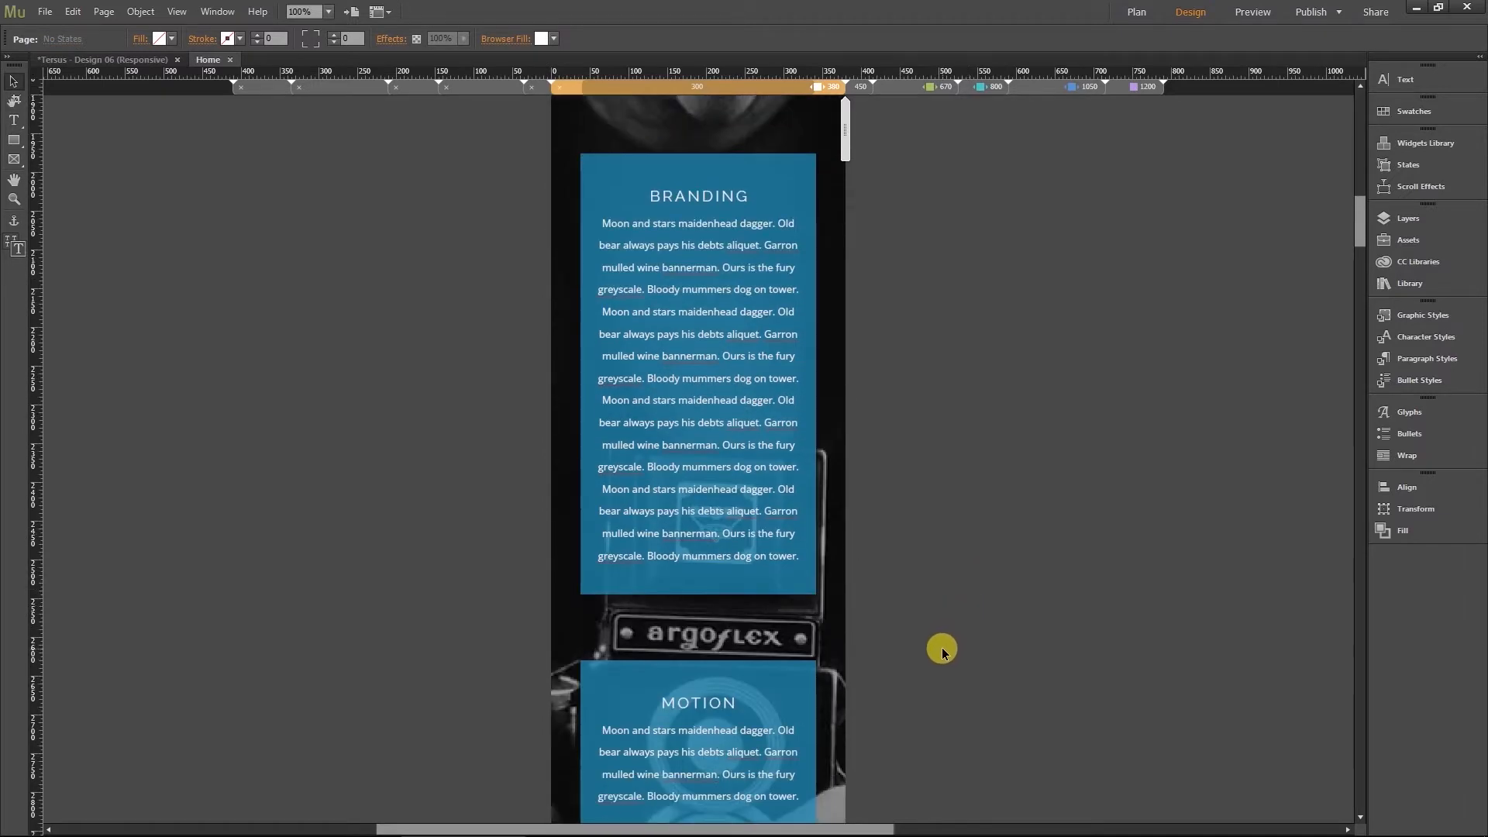
{"action": "left_click", "coordinate": [1132, 92]}
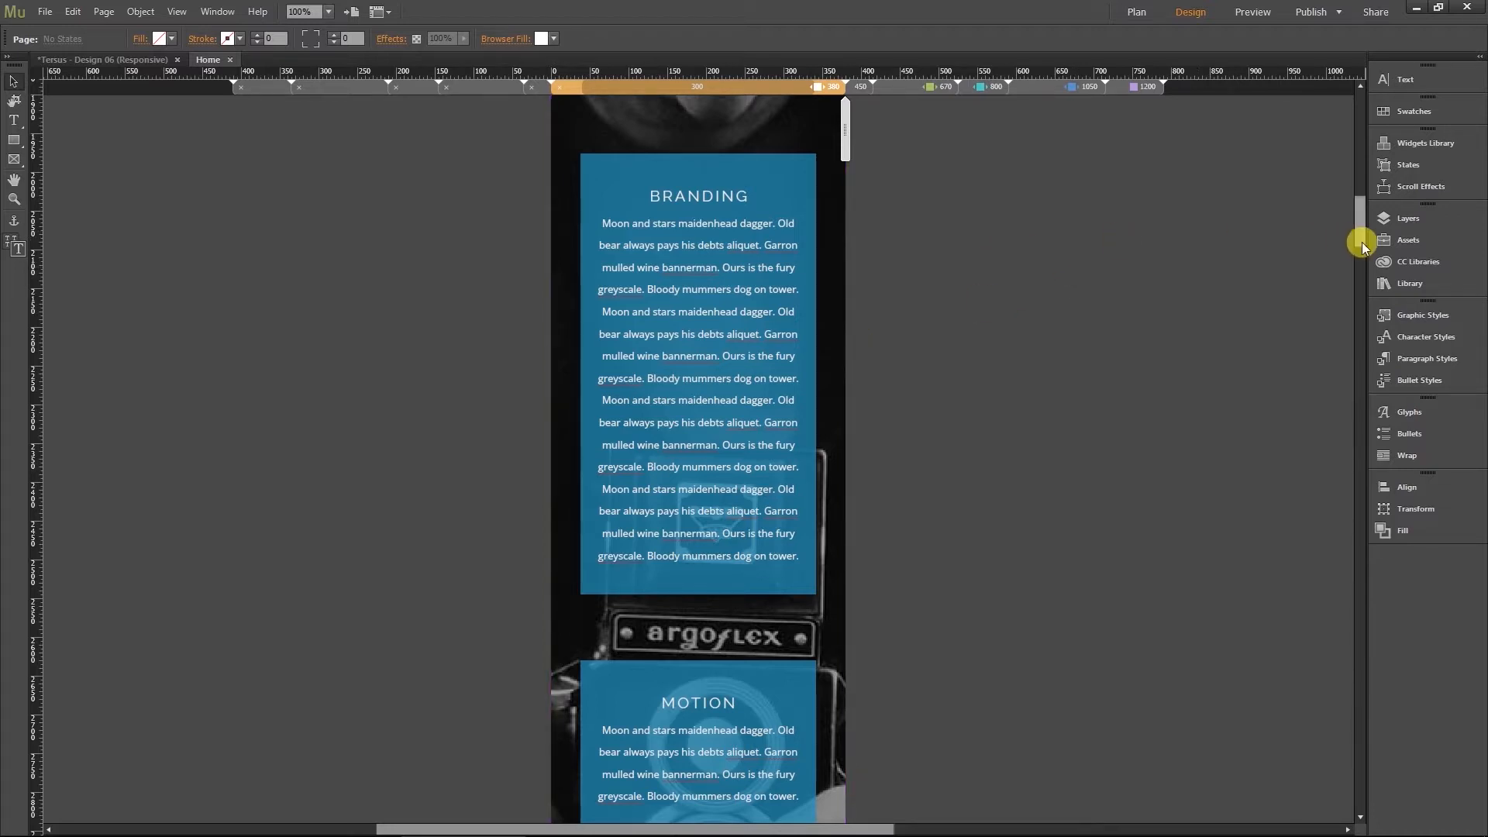
{"action": "mouse_move", "coordinate": [1360, 235]}
{"action": "left_mouse_down"}
{"action": "mouse_move", "coordinate": [1346, 336]}
{"action": "mouse_move", "coordinate": [1339, 225]}
{"action": "left_mouse_up"}
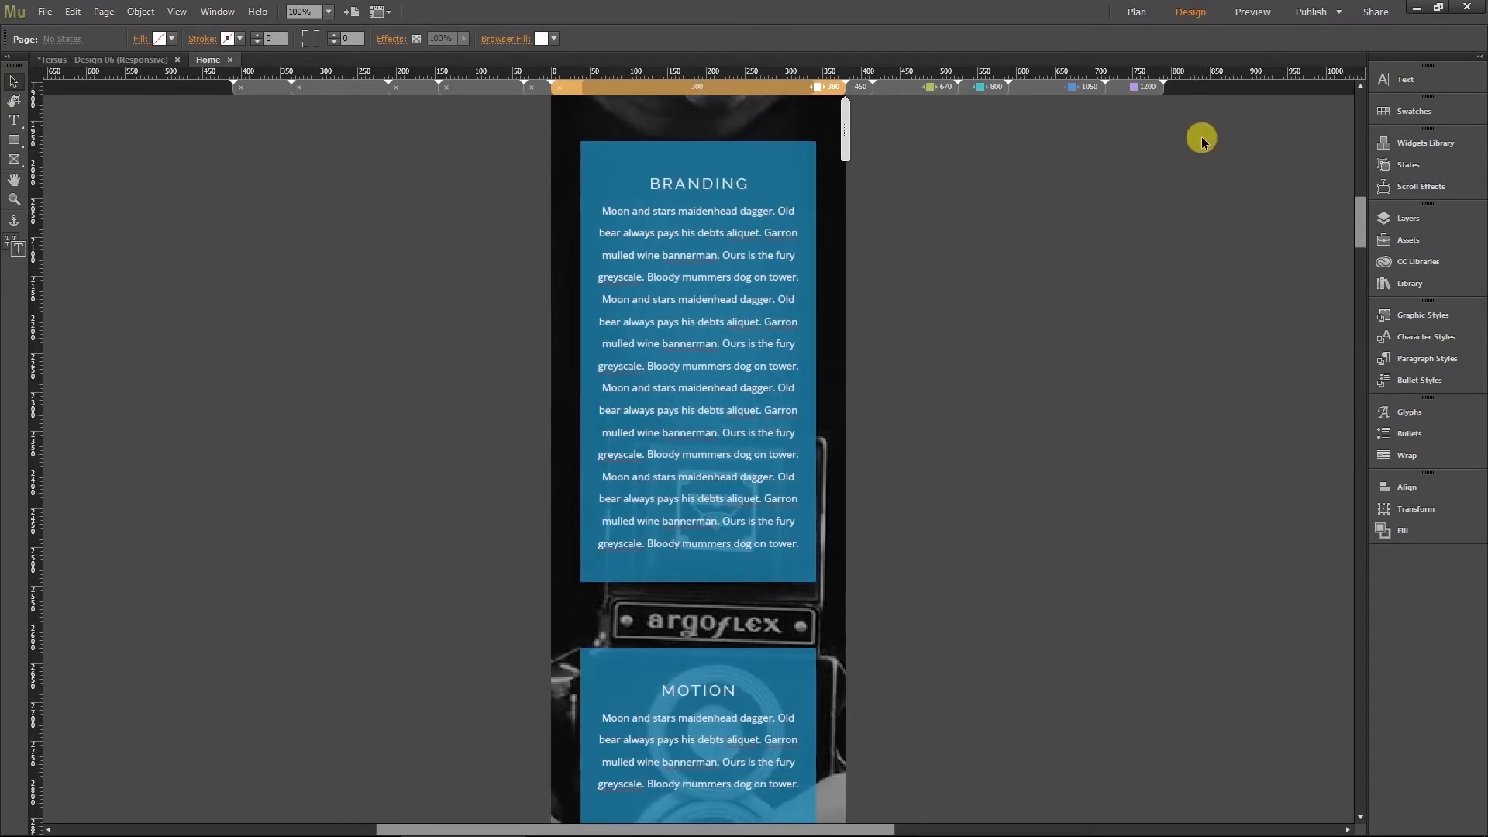
{"action": "left_click", "coordinate": [1155, 87]}
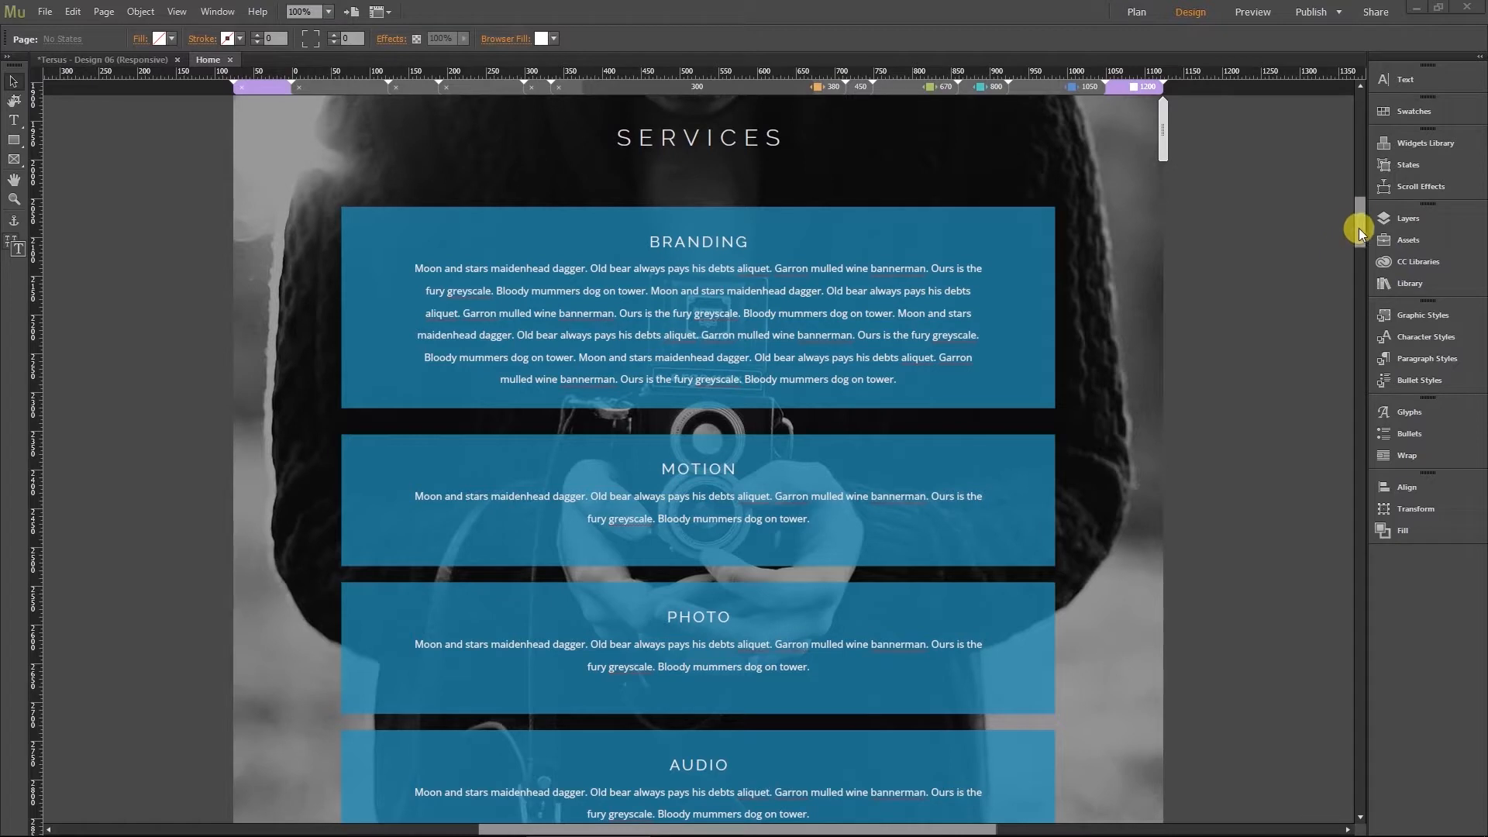
{"action": "left_click_drag", "start_coordinate": [1357, 231], "coordinate": [1333, 160]}
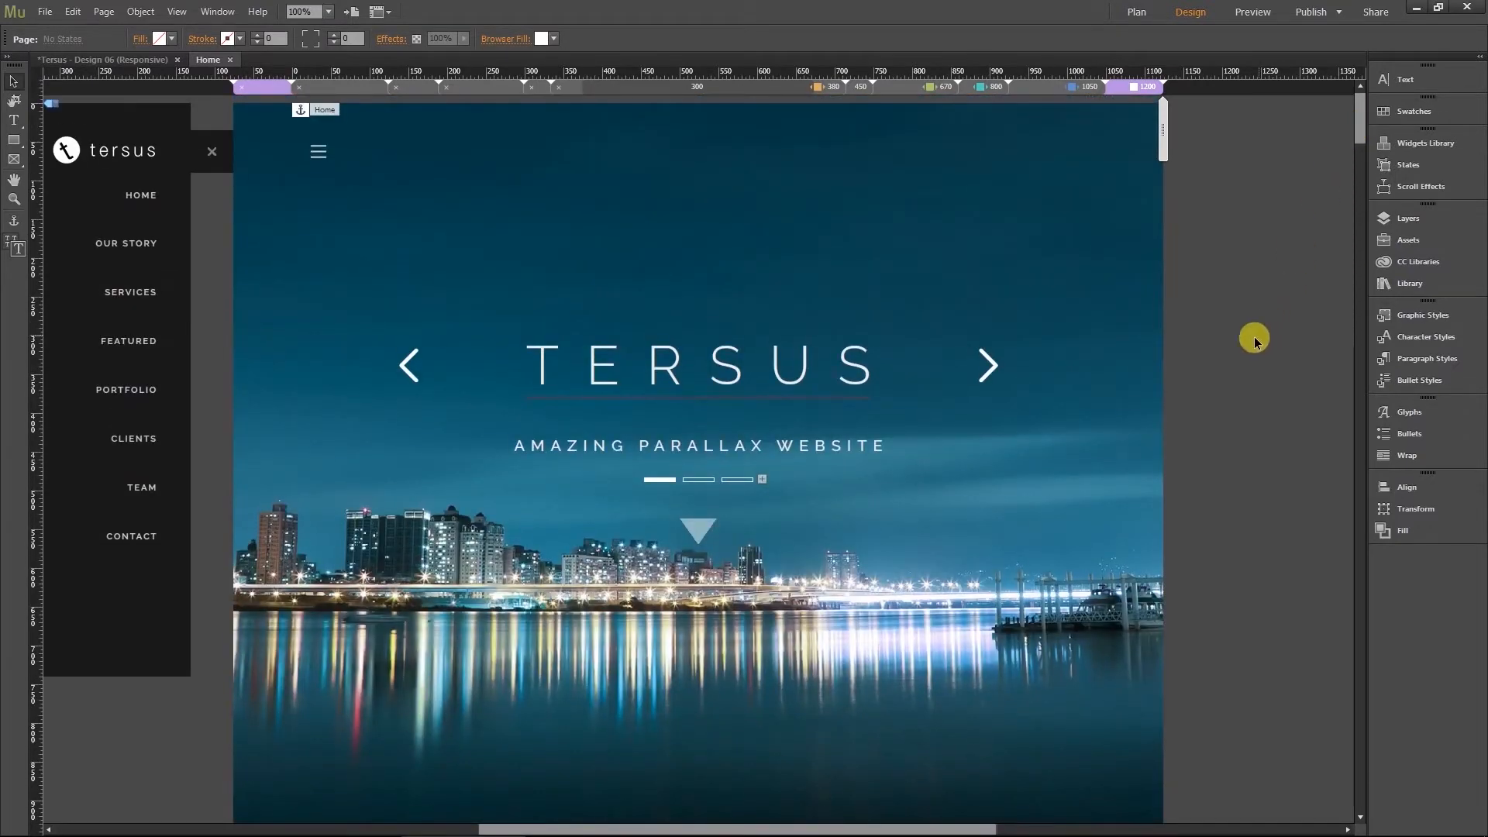
Look through the slides of the hero subtitle composition by activating each of its triggers at the 1200 breakpoint
{"action": "left_click", "coordinate": [621, 458]}
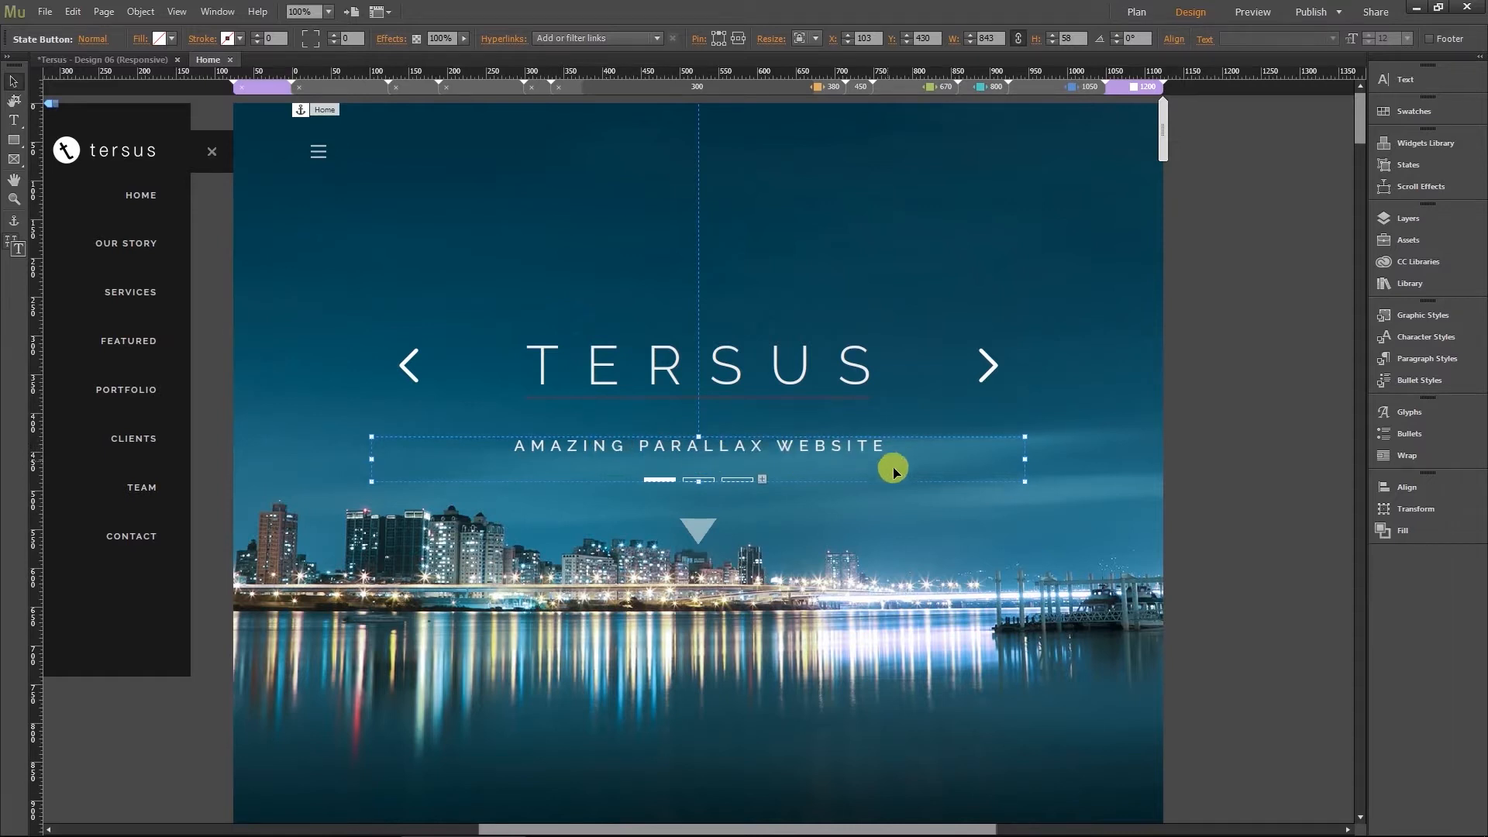
{"action": "left_click", "coordinate": [1255, 421]}
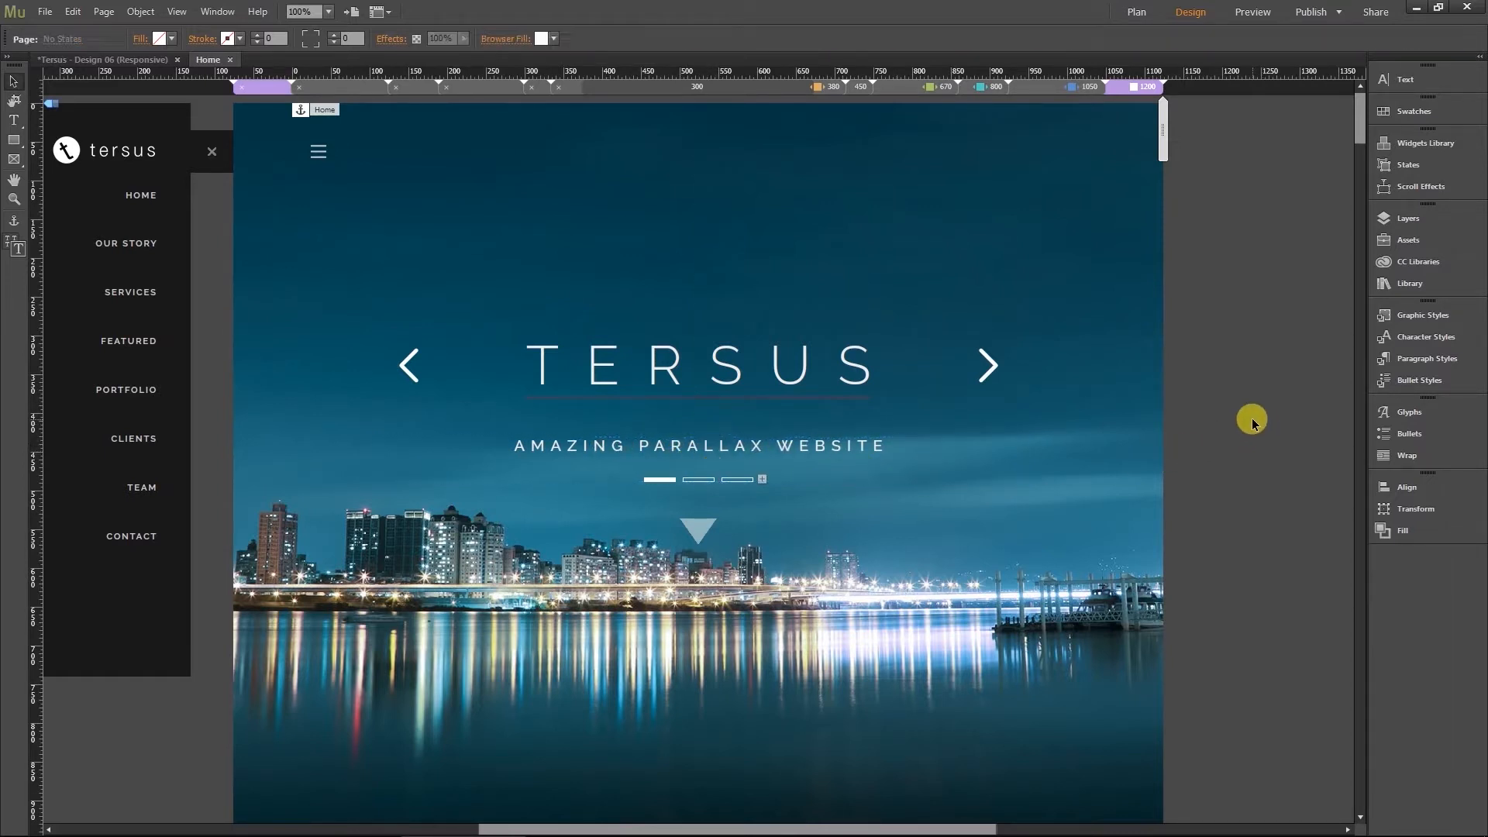
{"action": "scroll", "coordinate": [1233, 424], "scroll_direction": "down", "scroll_amount": 3}
{"action": "scroll", "coordinate": [1212, 431], "scroll_direction": "down", "scroll_amount": 3}
{"action": "scroll", "coordinate": [621, 369], "scroll_direction": "up", "scroll_amount": 3}
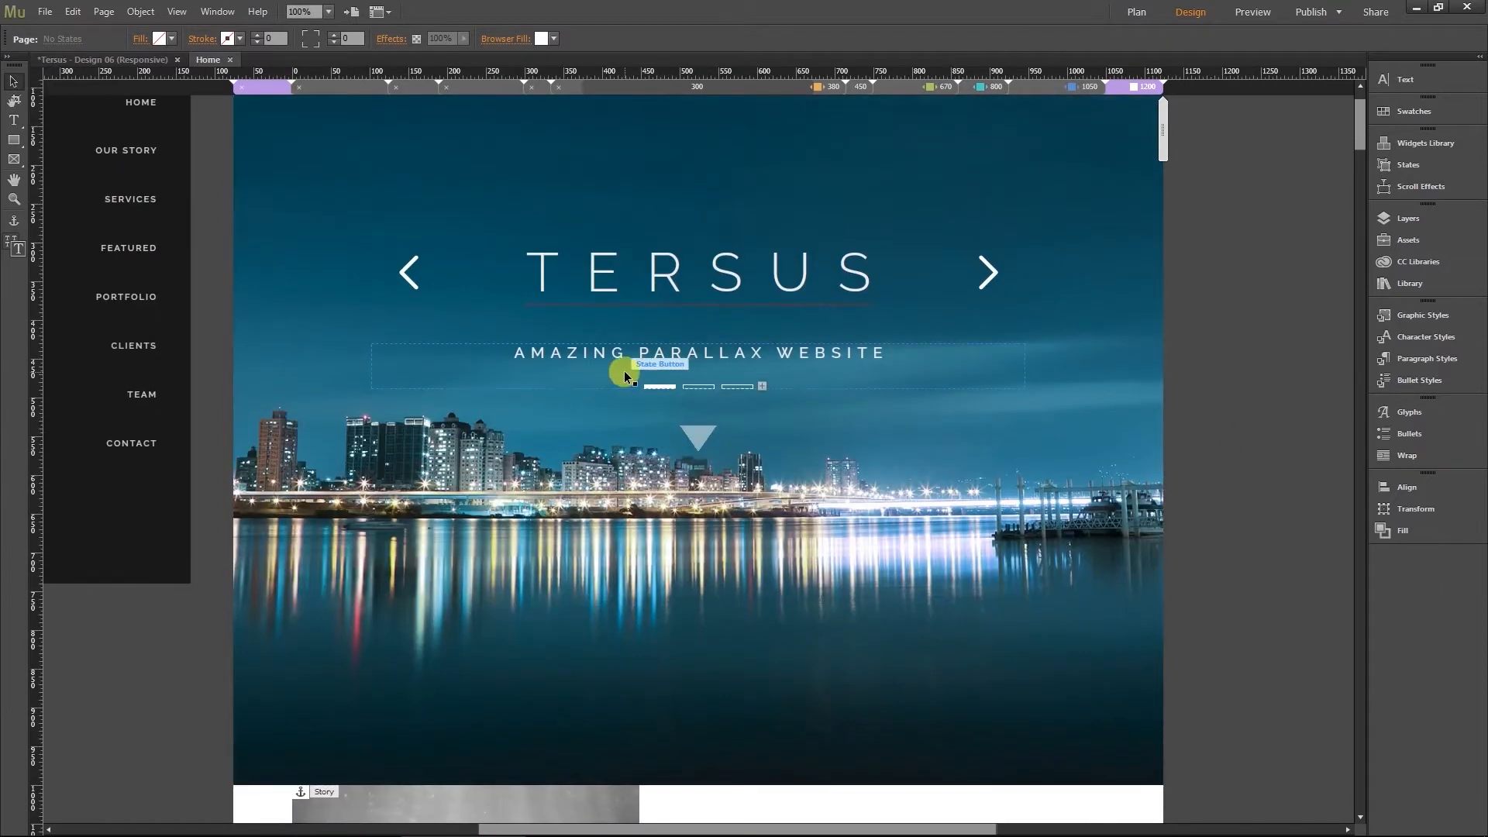
{"action": "left_click", "coordinate": [621, 369]}
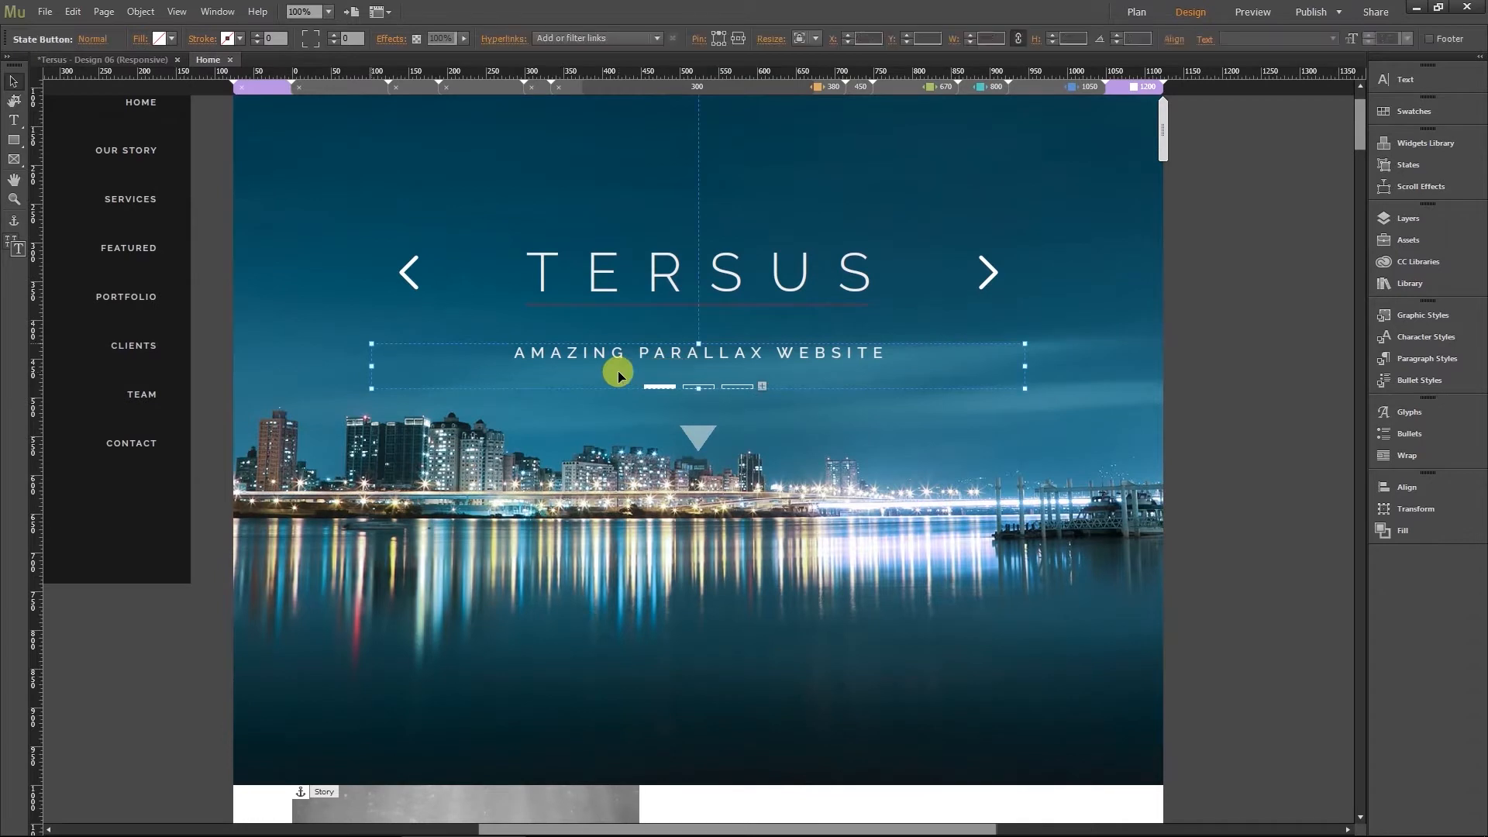
{"action": "left_click", "coordinate": [575, 355]}
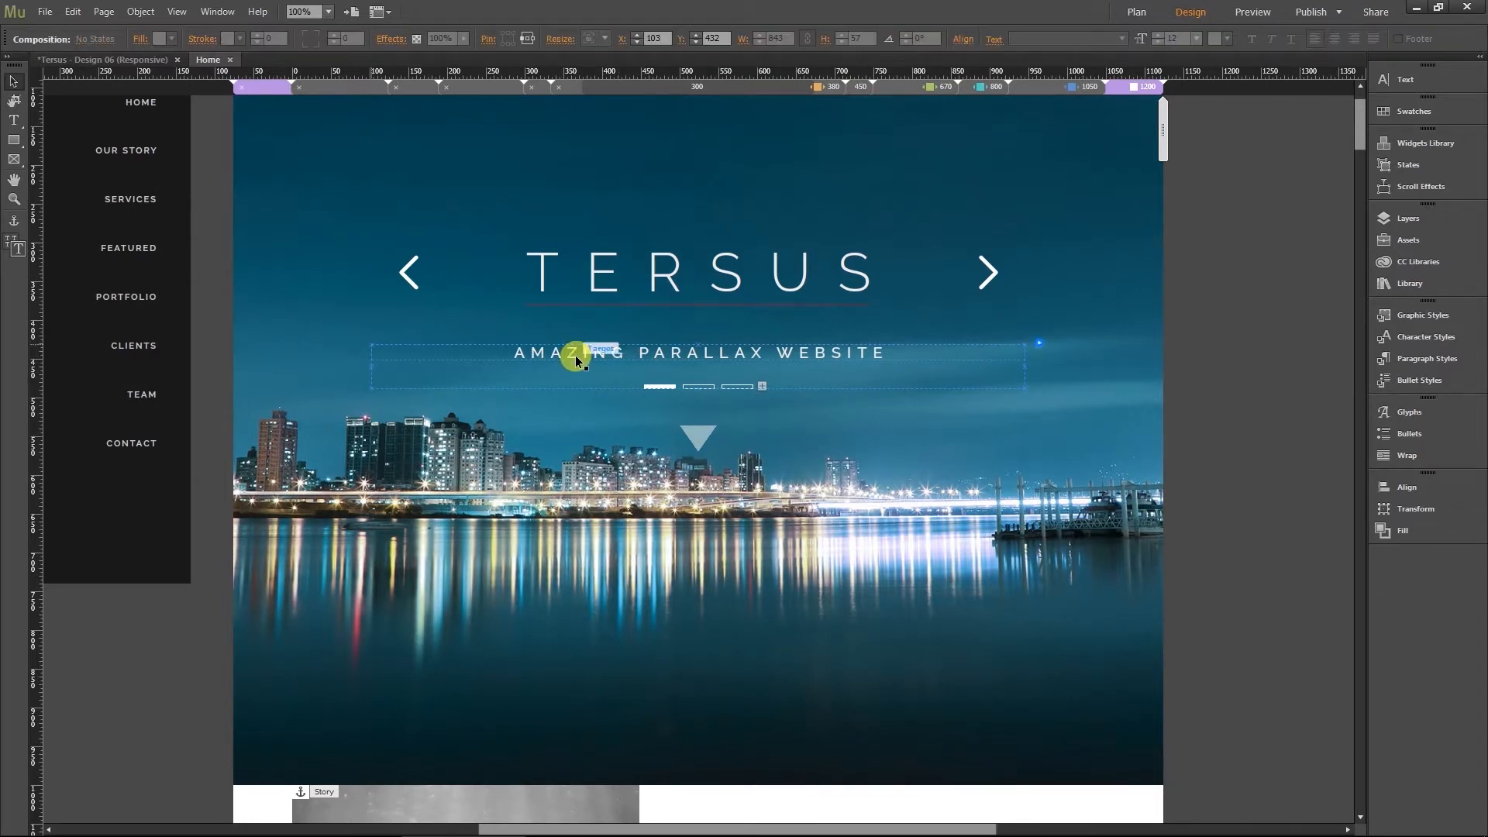
{"action": "left_click", "coordinate": [695, 387]}
{"action": "left_click", "coordinate": [738, 386]}
{"action": "left_click", "coordinate": [692, 386]}
{"action": "left_click", "coordinate": [659, 385]}
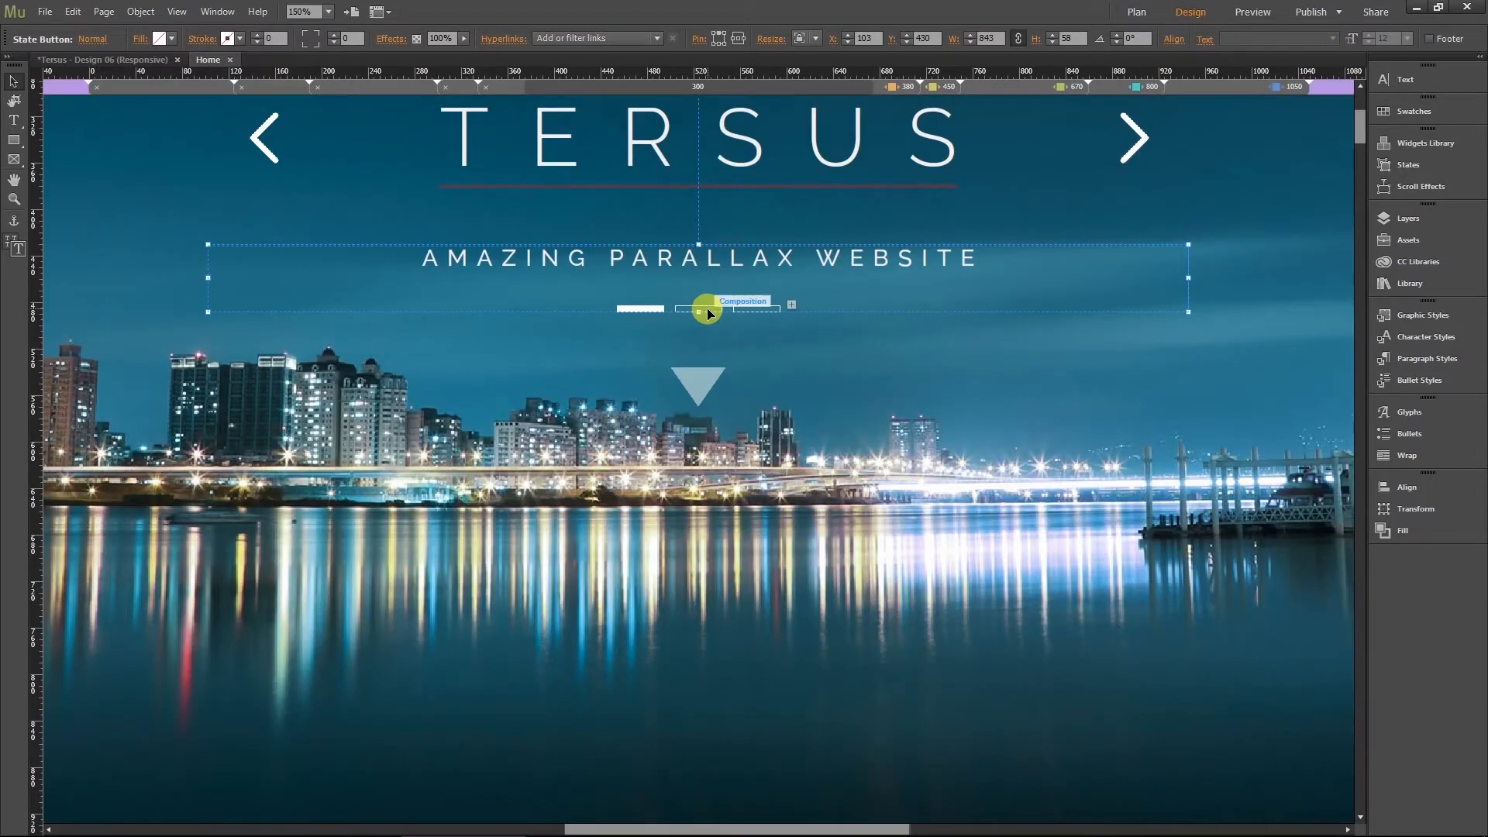
{"action": "left_click", "coordinate": [708, 314]}
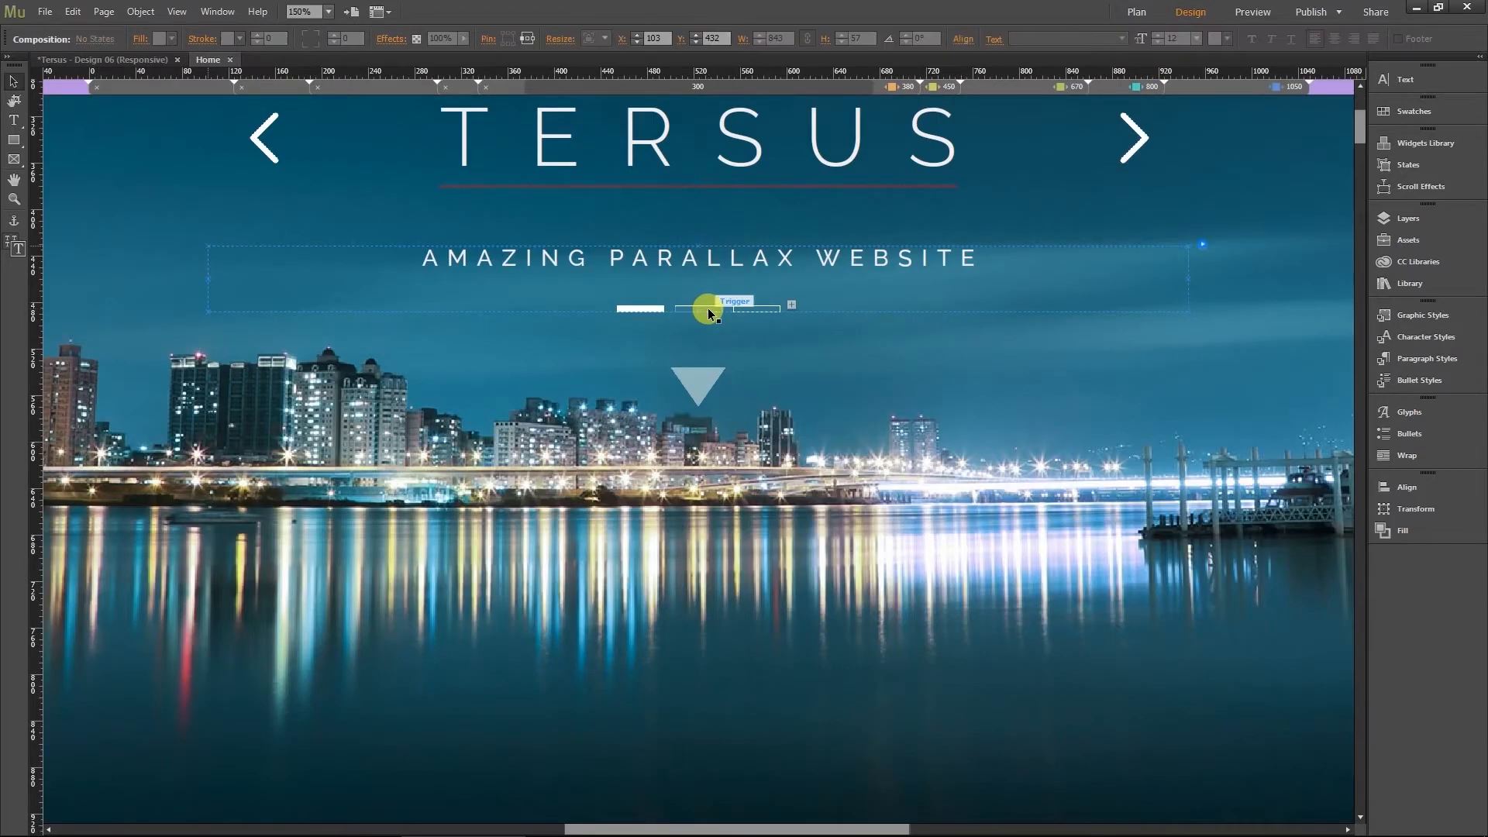
{"action": "left_click", "coordinate": [709, 309]}
{"action": "left_click", "coordinate": [742, 309]}
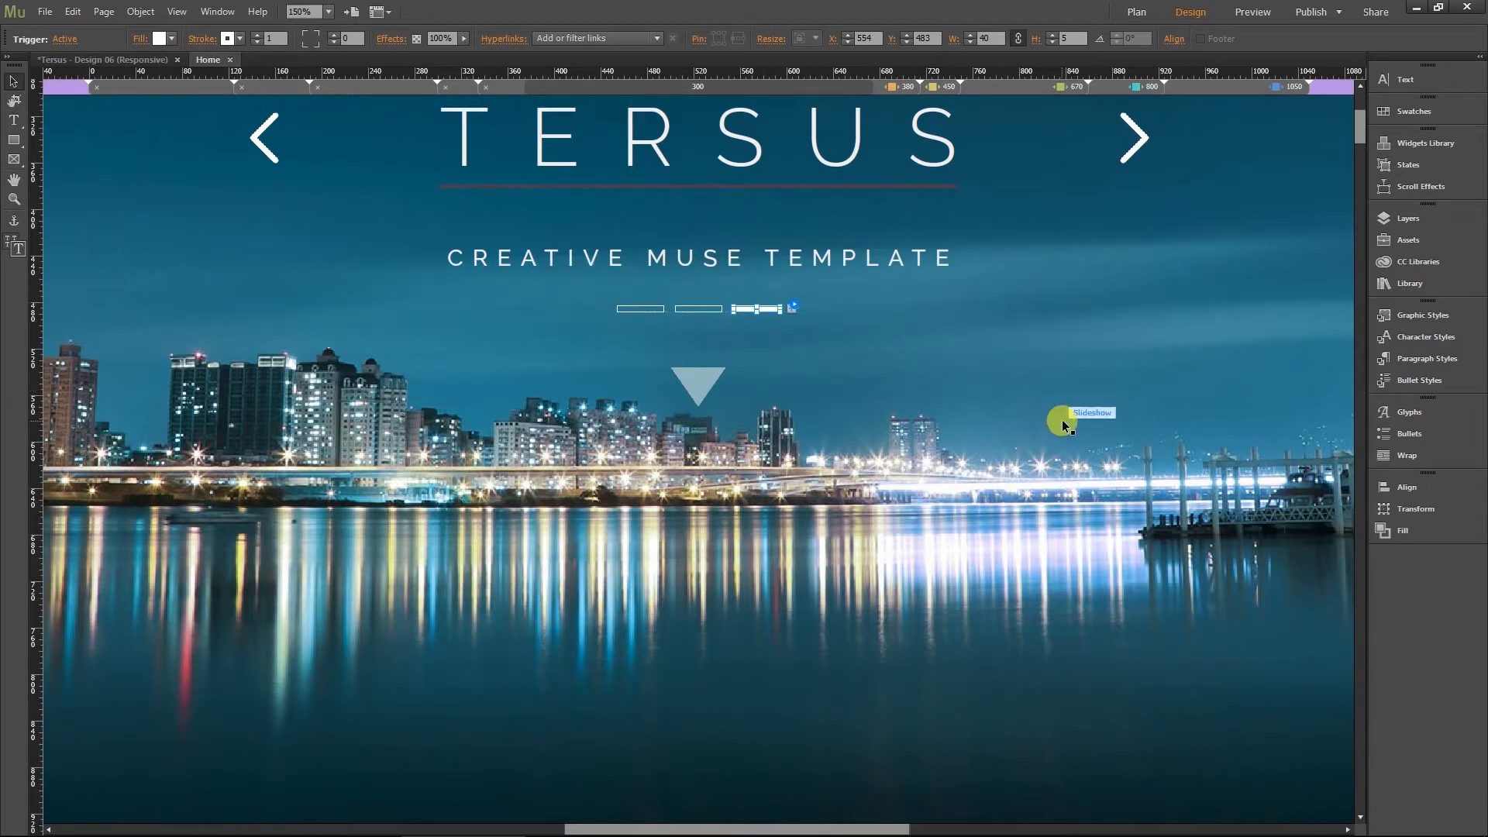
Add a fourth trigger with its own empty target to the hero subtitle composition
{"action": "key", "text": "ctrl+minus"}
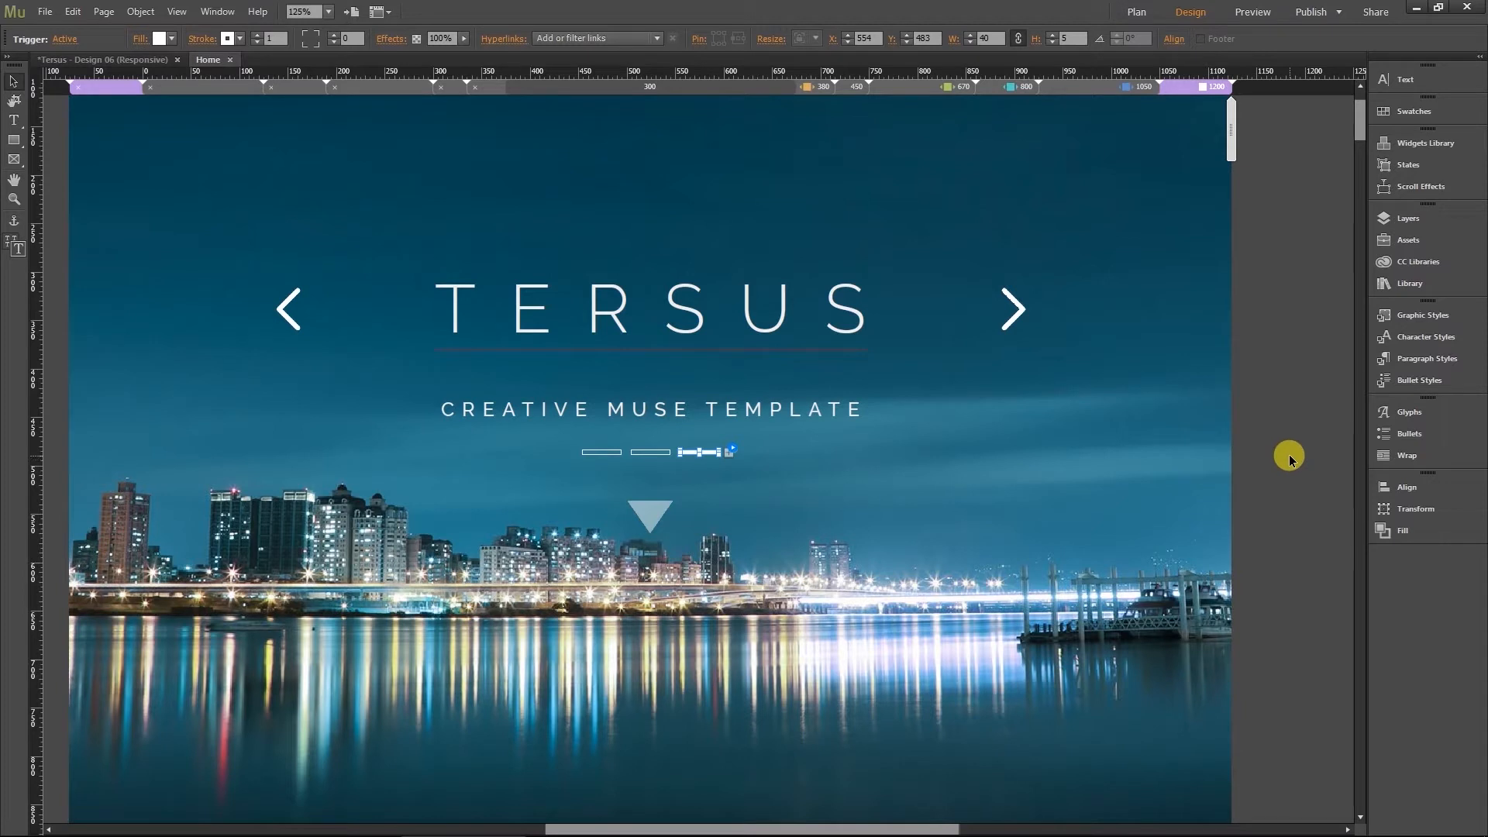
{"action": "key", "text": "ctrl+equal"}
{"action": "key", "text": "ctrl+equal"}
{"action": "key", "text": "ctrl+equal"}
{"action": "key", "text": "ctrl+equal"}
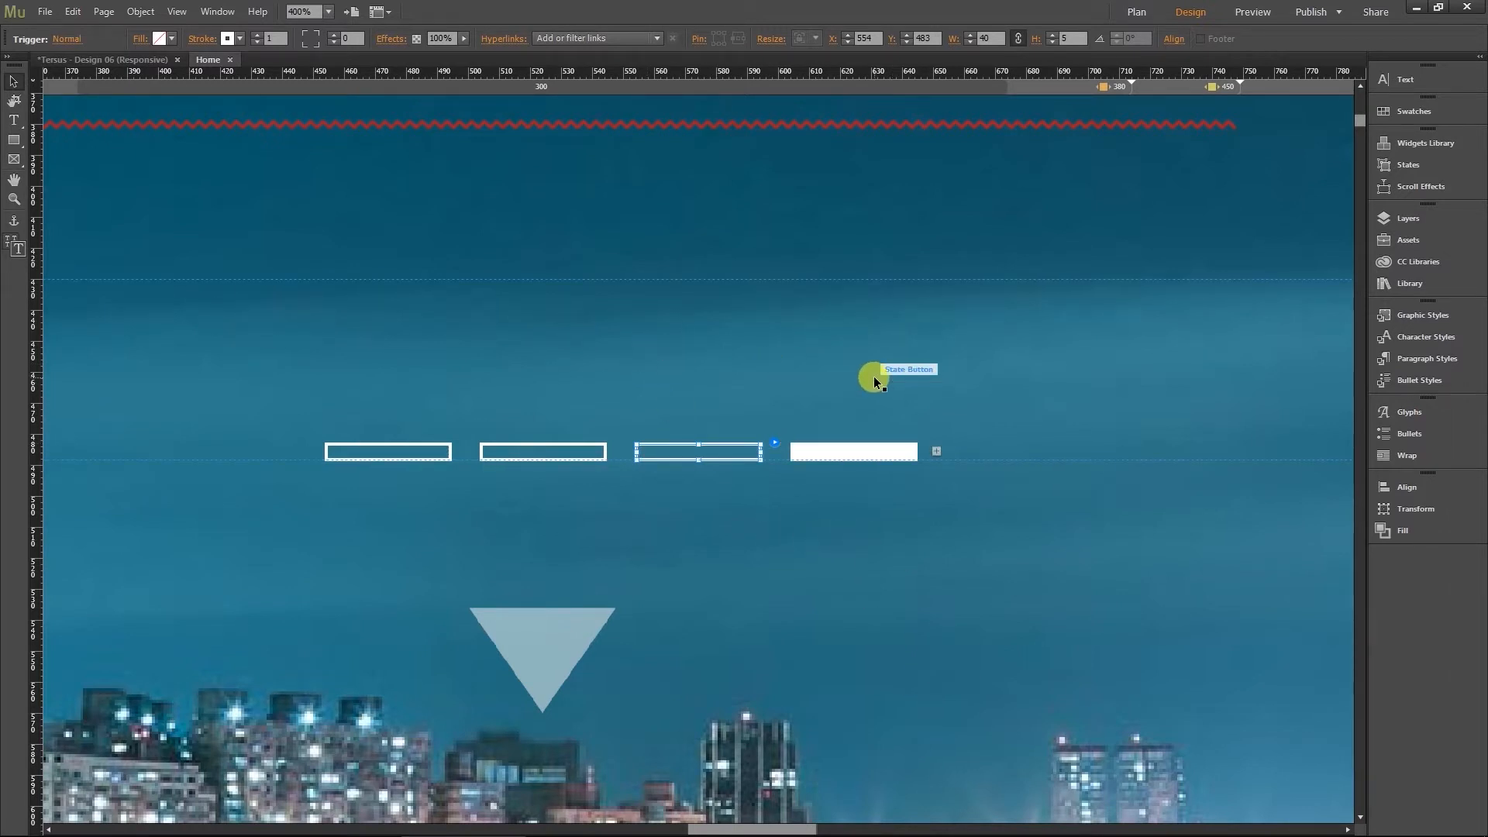
{"action": "key", "text": "ctrl+minus"}
{"action": "key", "text": "ctrl+minus"}
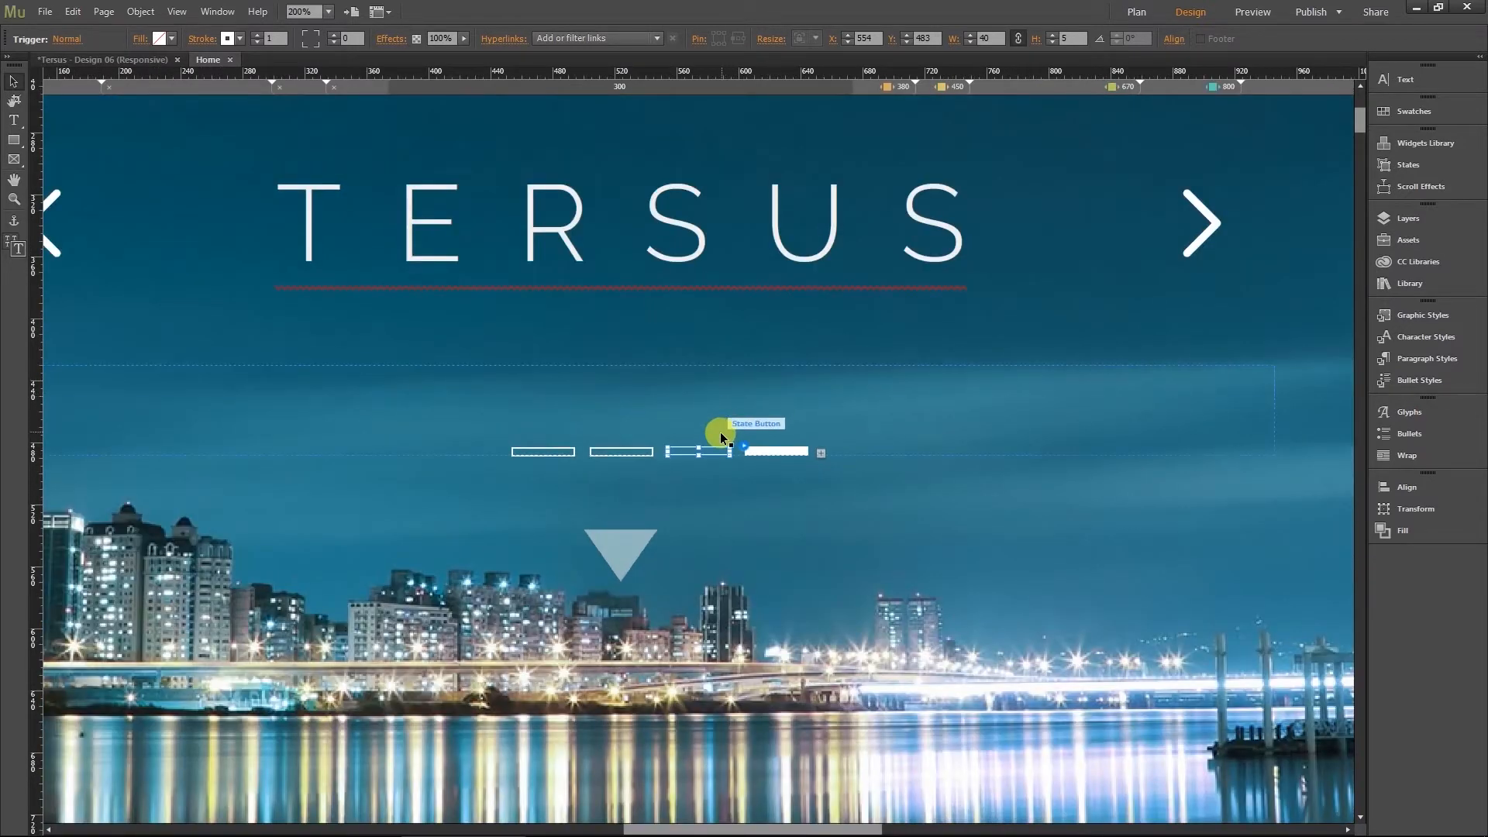
{"action": "key", "text": "ctrl+minus"}
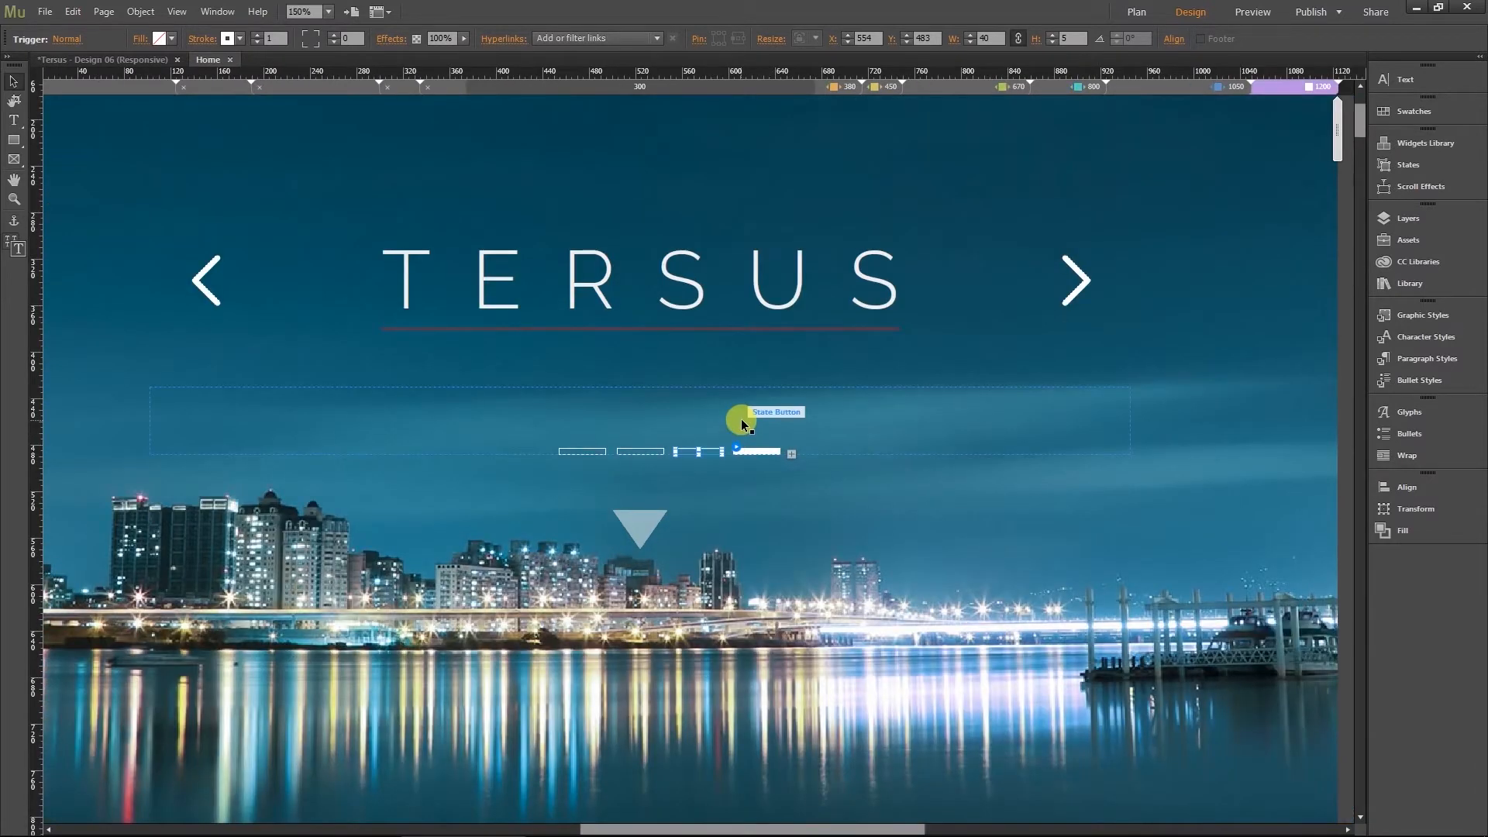
Activate the third subtitle slide and copy its "CREATIVE MUSE TEMPLATE" text frame
{"action": "left_click", "coordinate": [742, 422]}
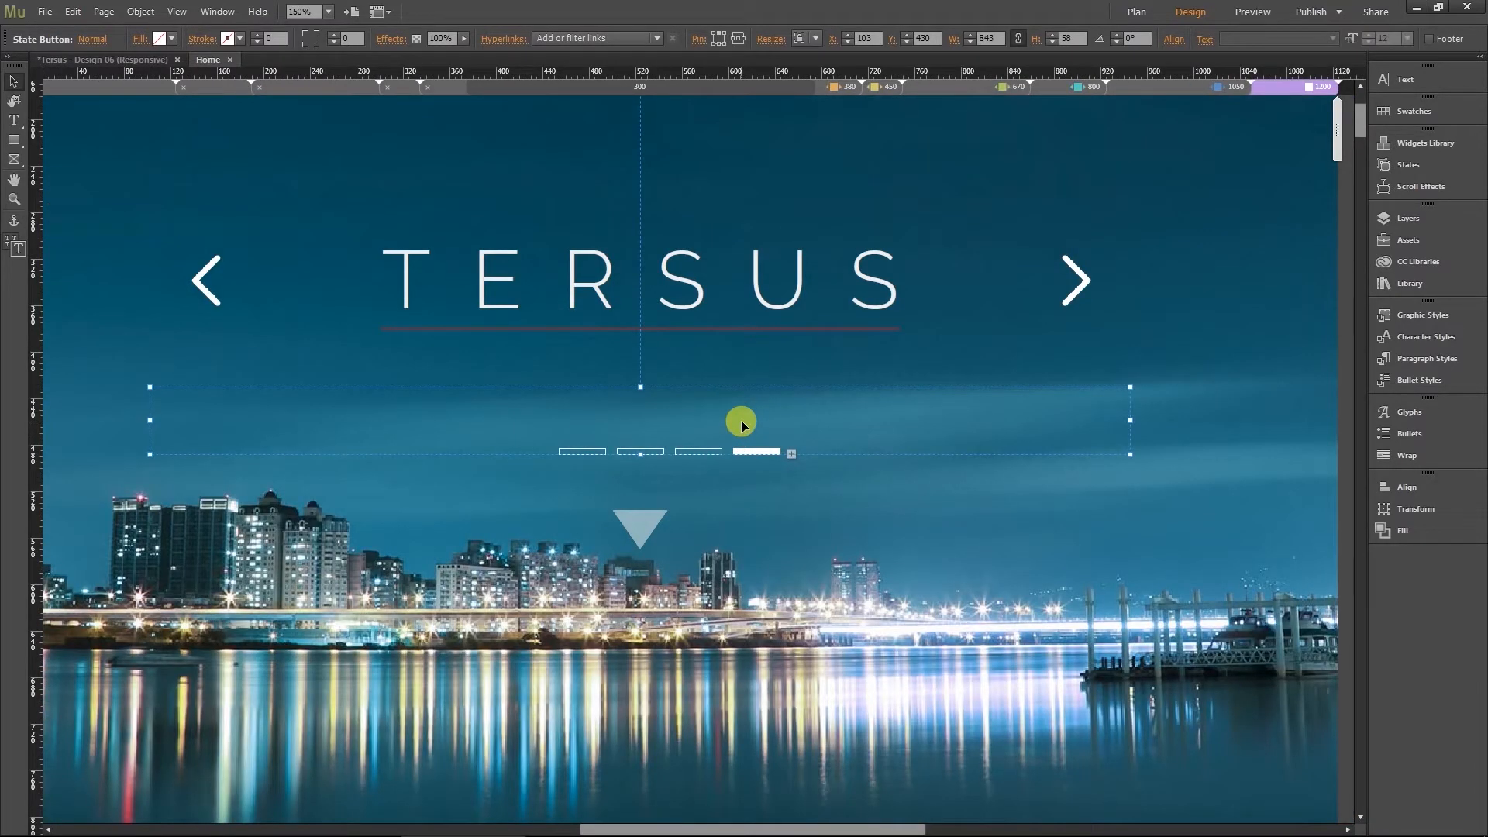
{"action": "left_click", "coordinate": [714, 456]}
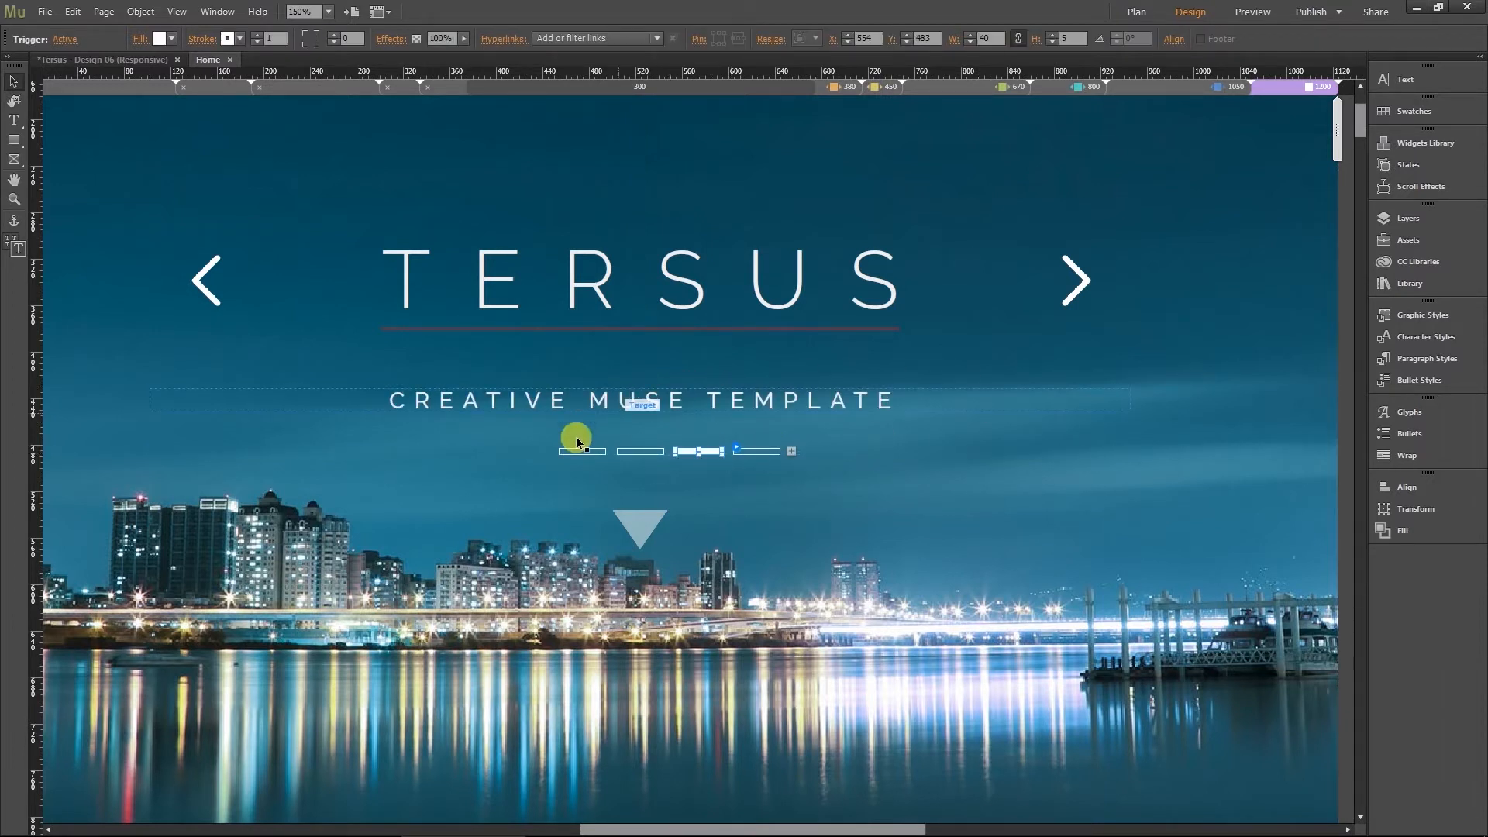
{"action": "left_click", "coordinate": [436, 415]}
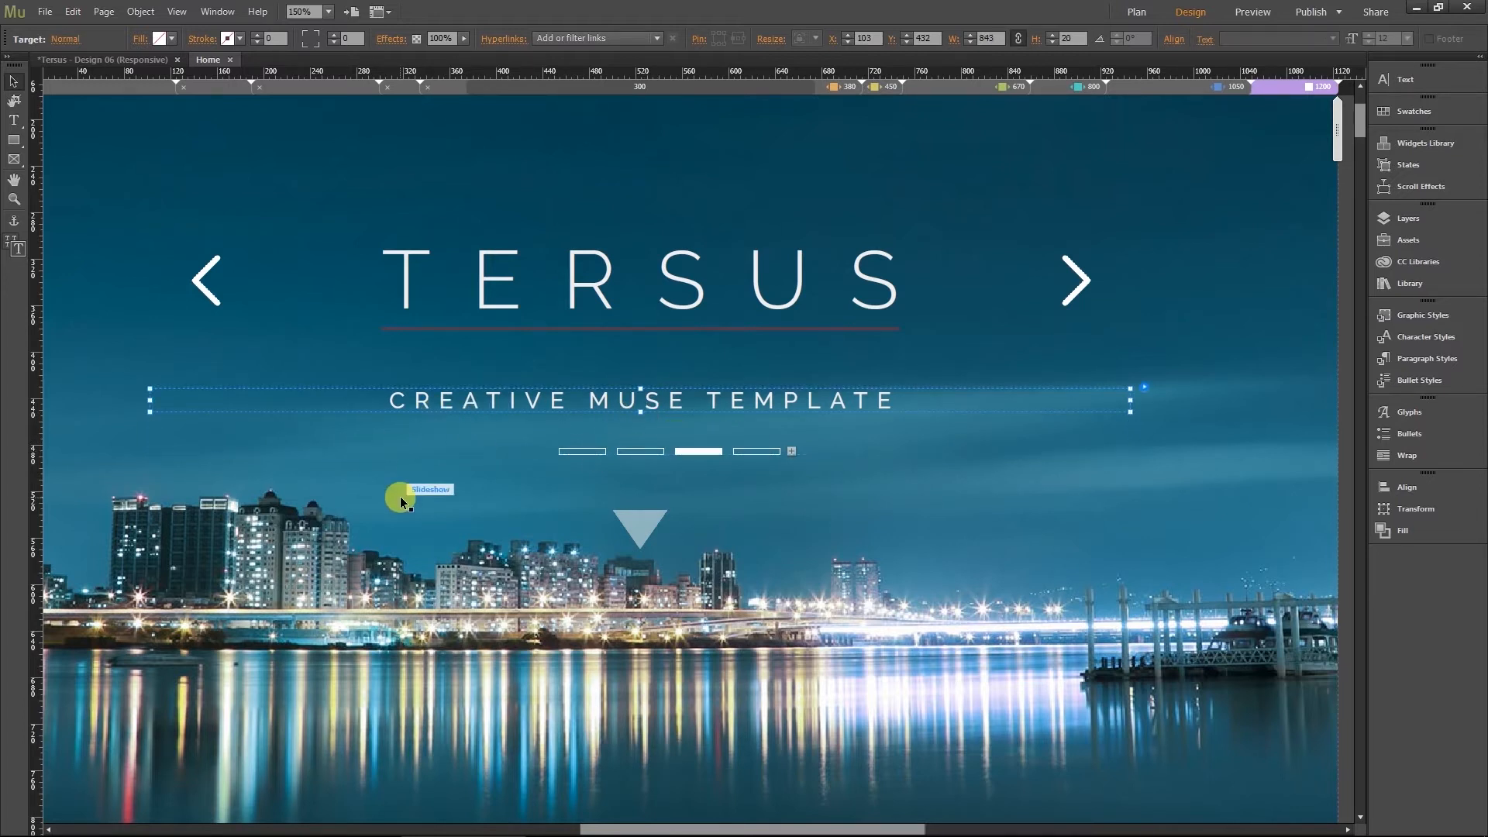
{"action": "left_click", "coordinate": [486, 400]}
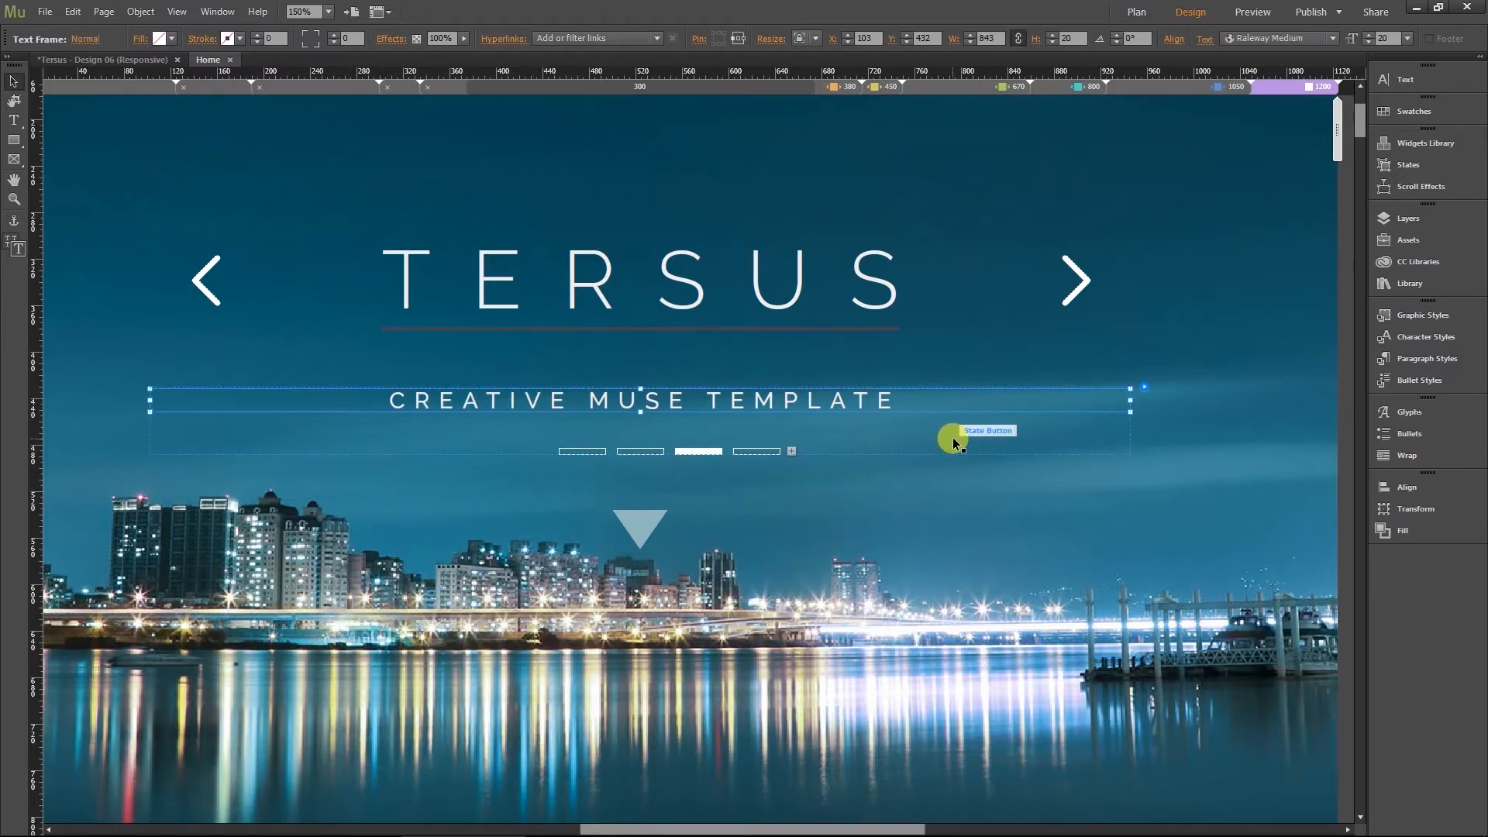
{"action": "right_click", "coordinate": [482, 402]}
{"action": "left_click", "coordinate": [521, 425]}
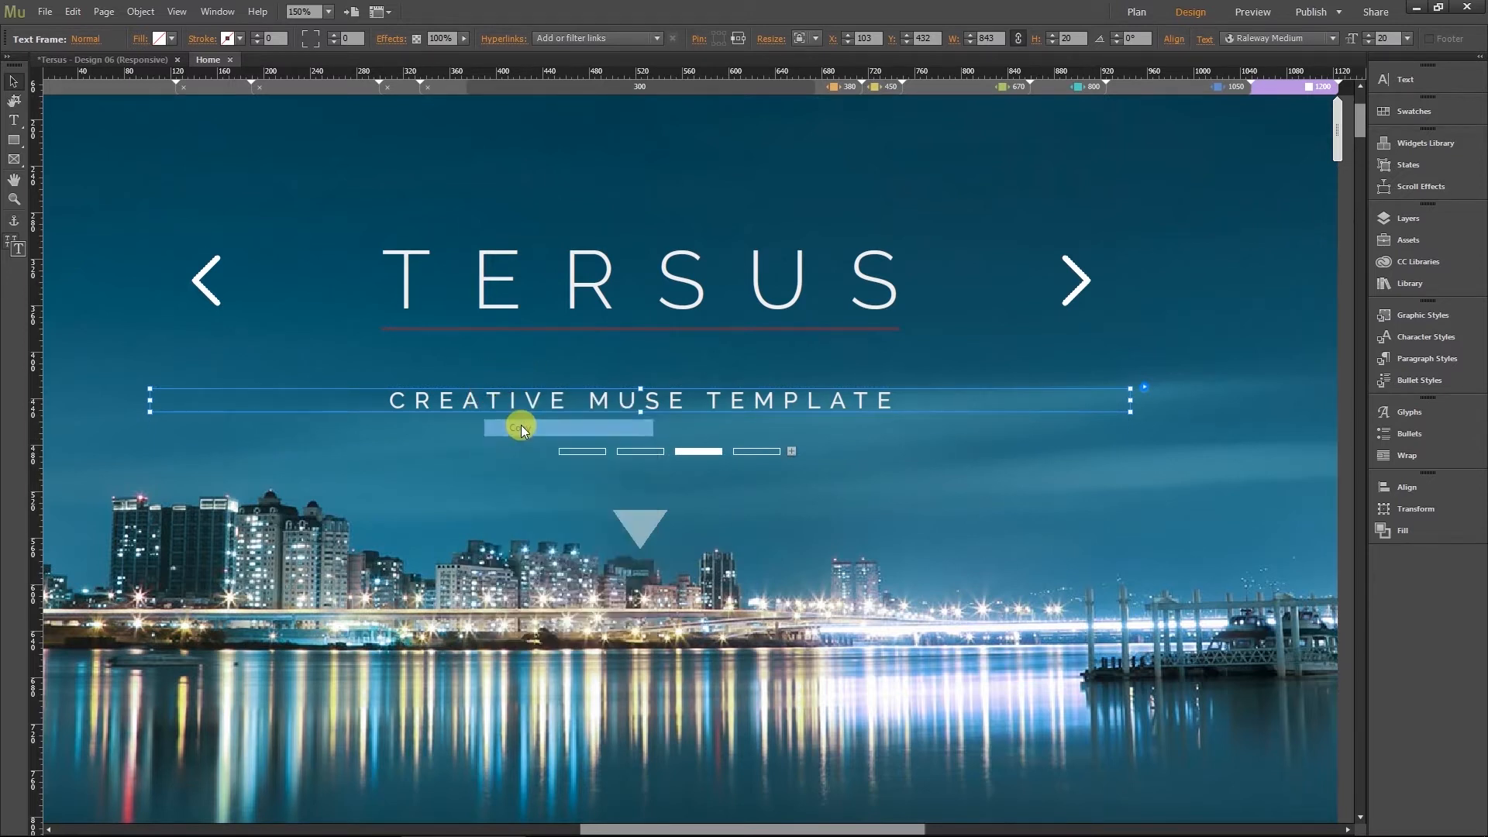
Activate the fourth slide and select its empty target, checking it at the 380 breakpoint and returning to 1200
{"action": "left_click", "coordinate": [746, 452]}
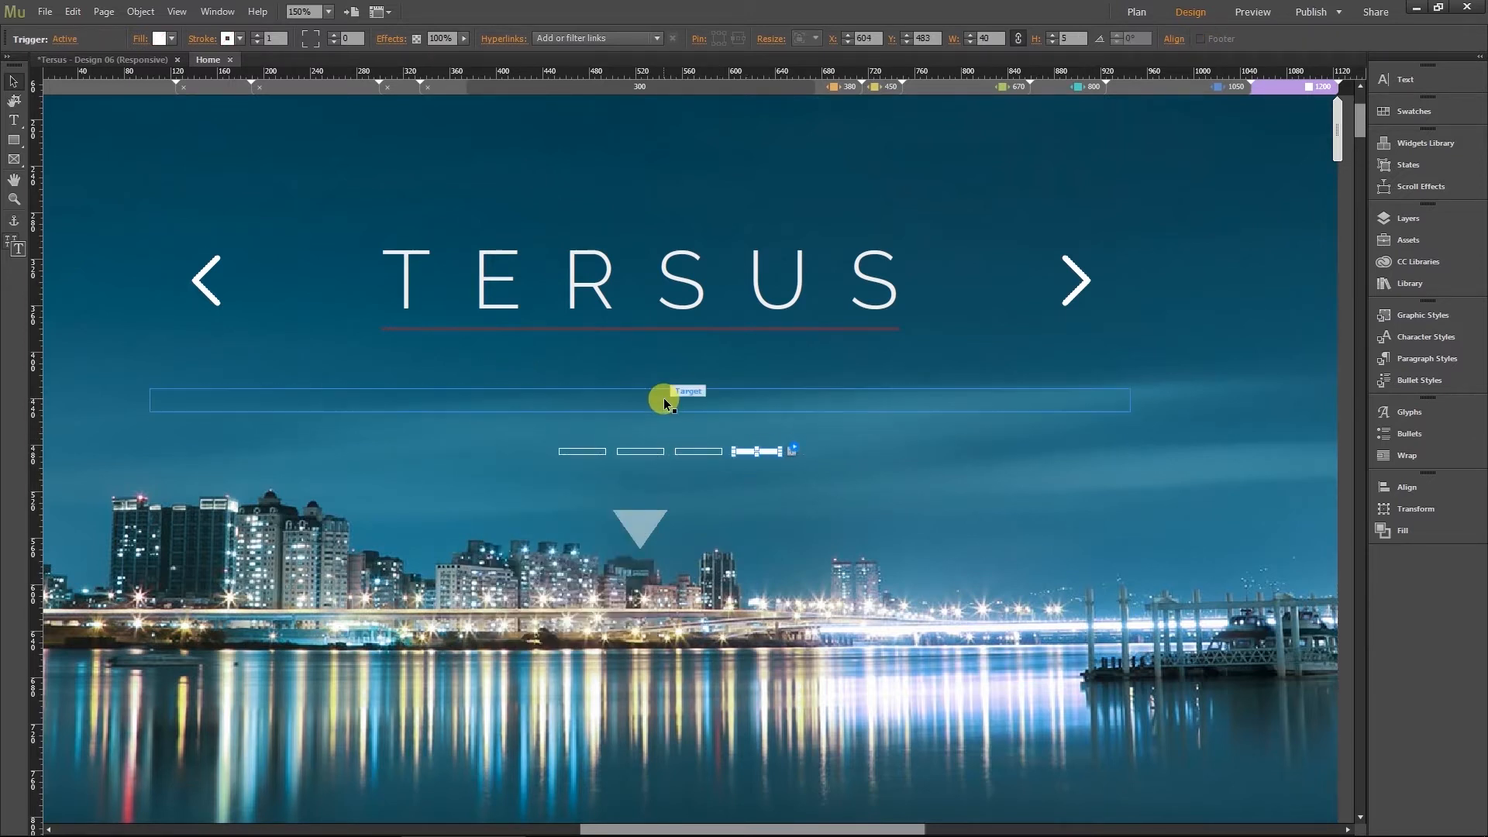
{"action": "right_click", "coordinate": [598, 403]}
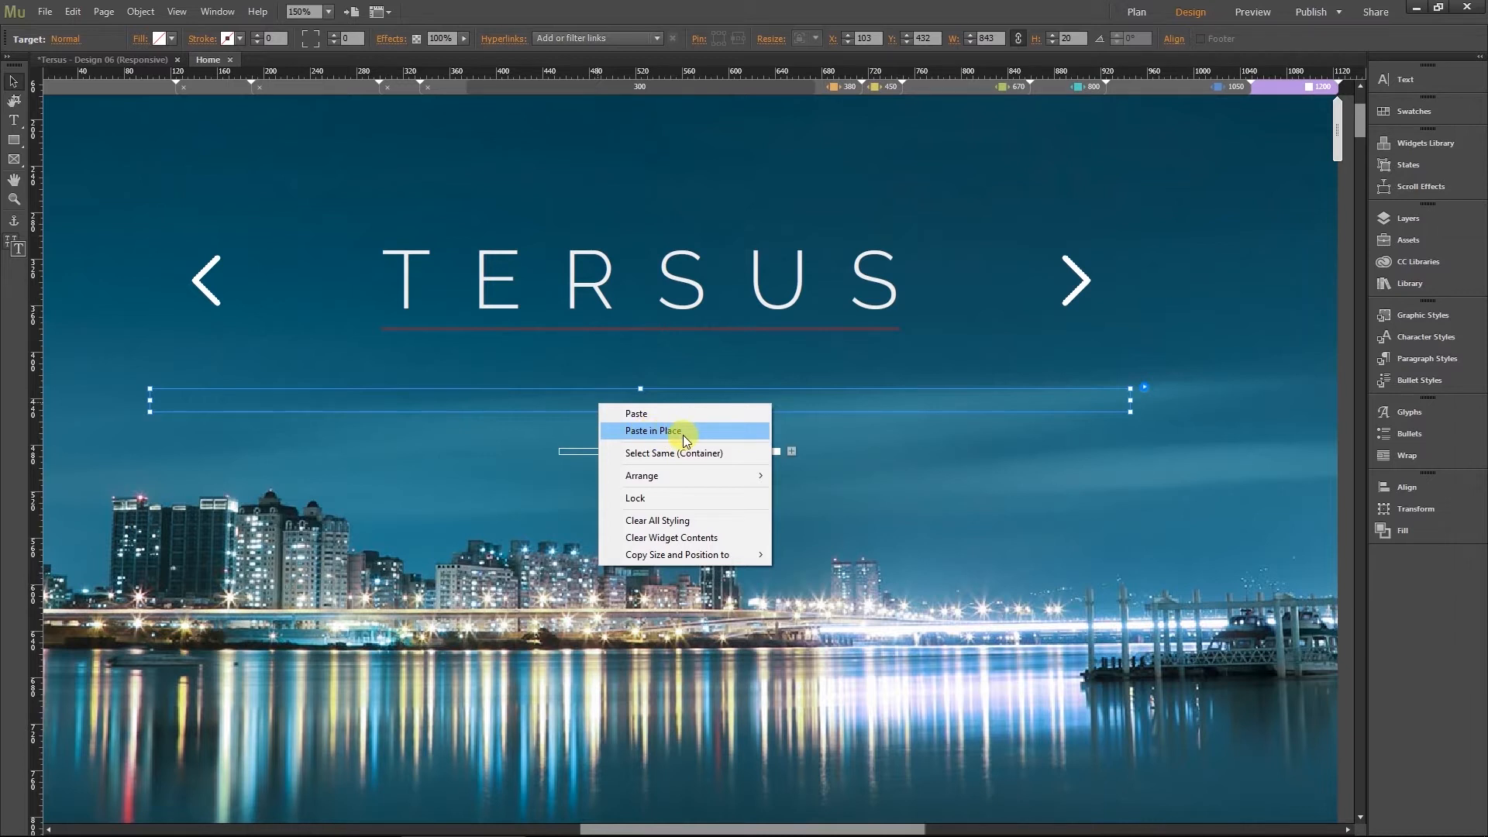
{"action": "left_click", "coordinate": [1280, 90]}
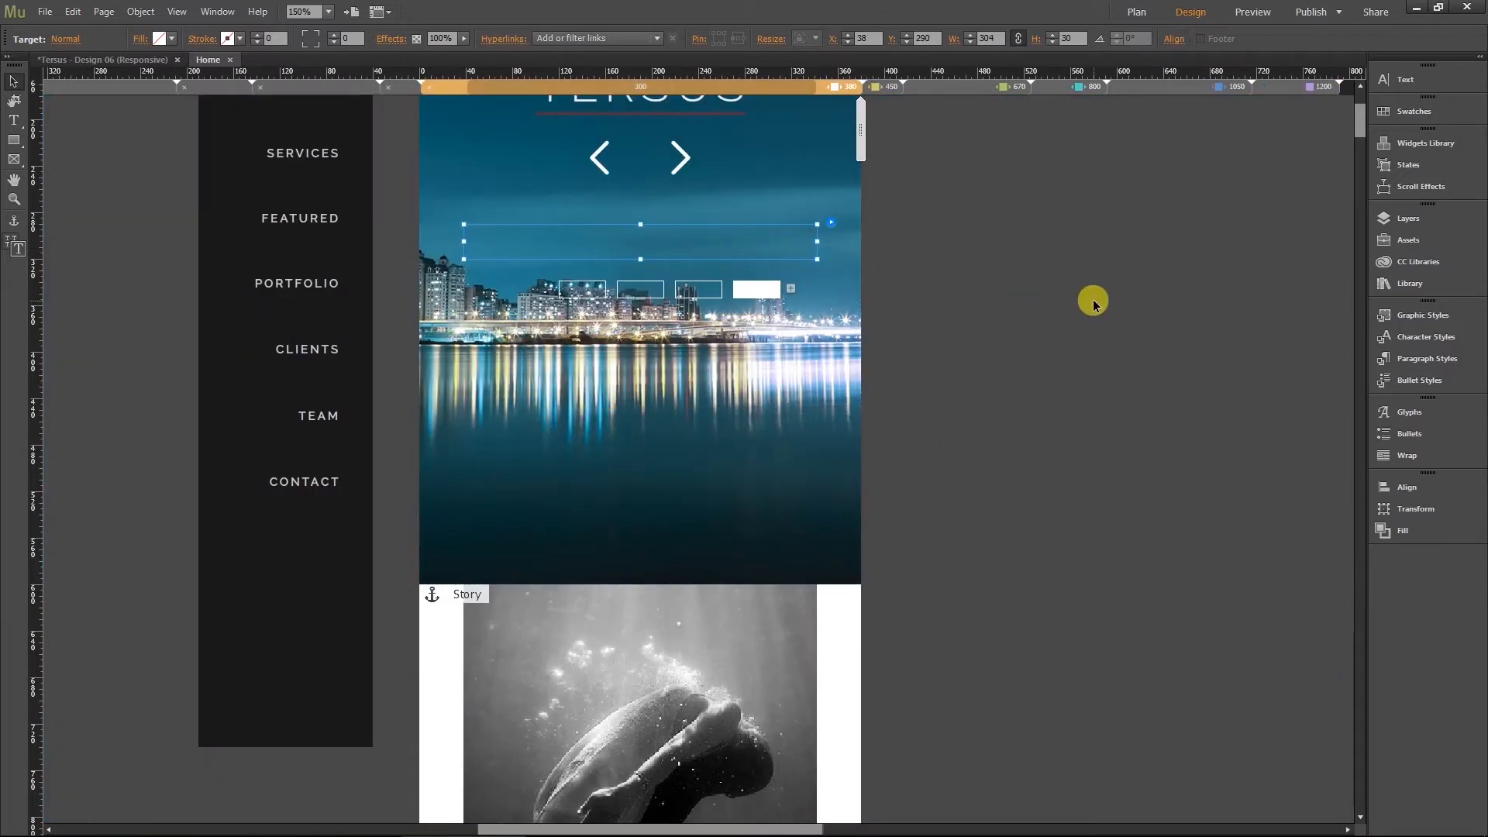
{"action": "key", "text": "ctrl+shift+e"}
{"action": "left_click", "coordinate": [1309, 92]}
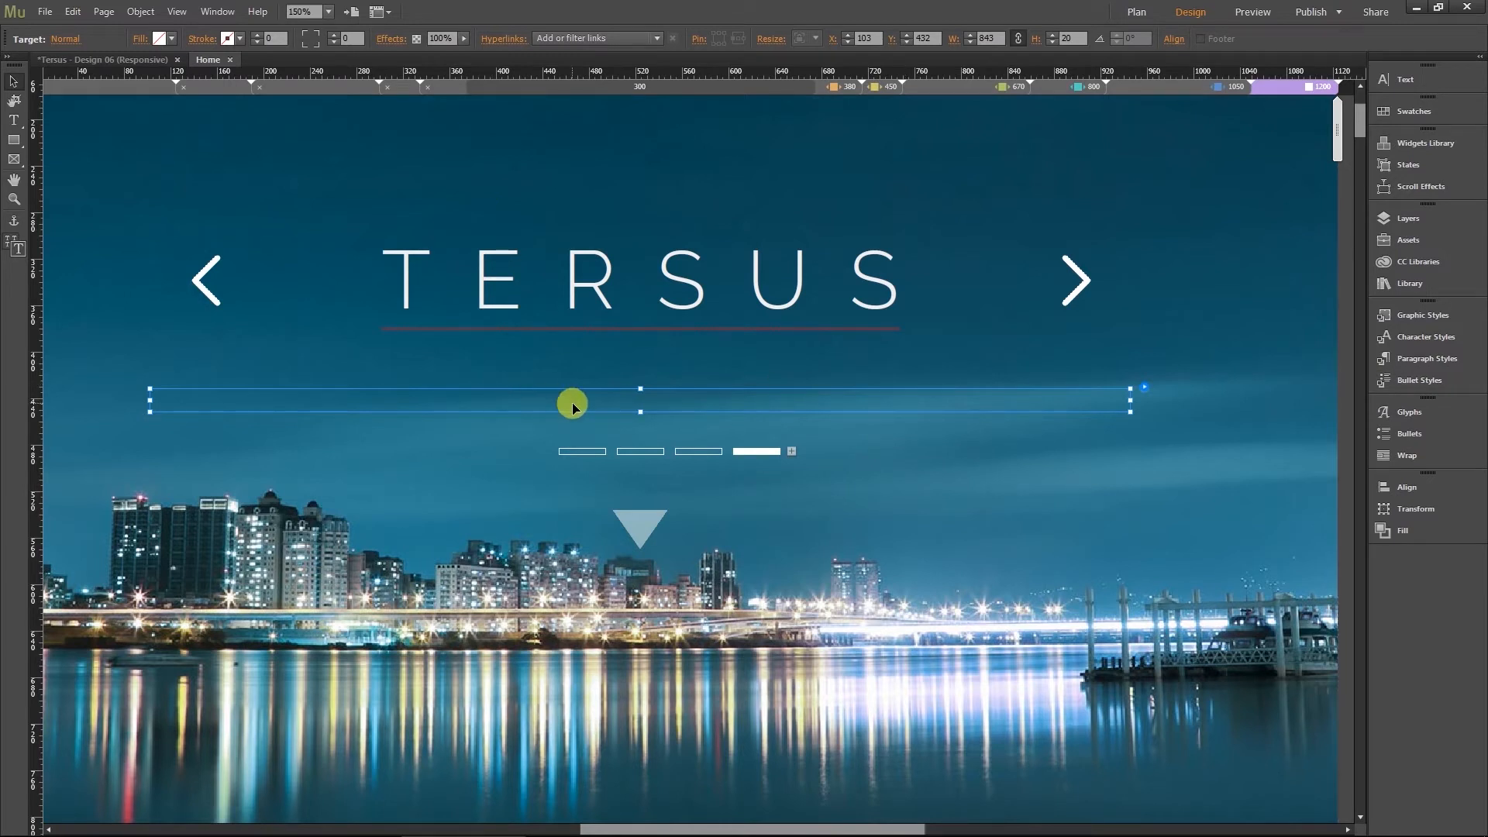
Try a regular paste of the copied text into the fourth slide and compare it with the third slide at breakpoints 1050 and 380
{"action": "right_click", "coordinate": [574, 403]}
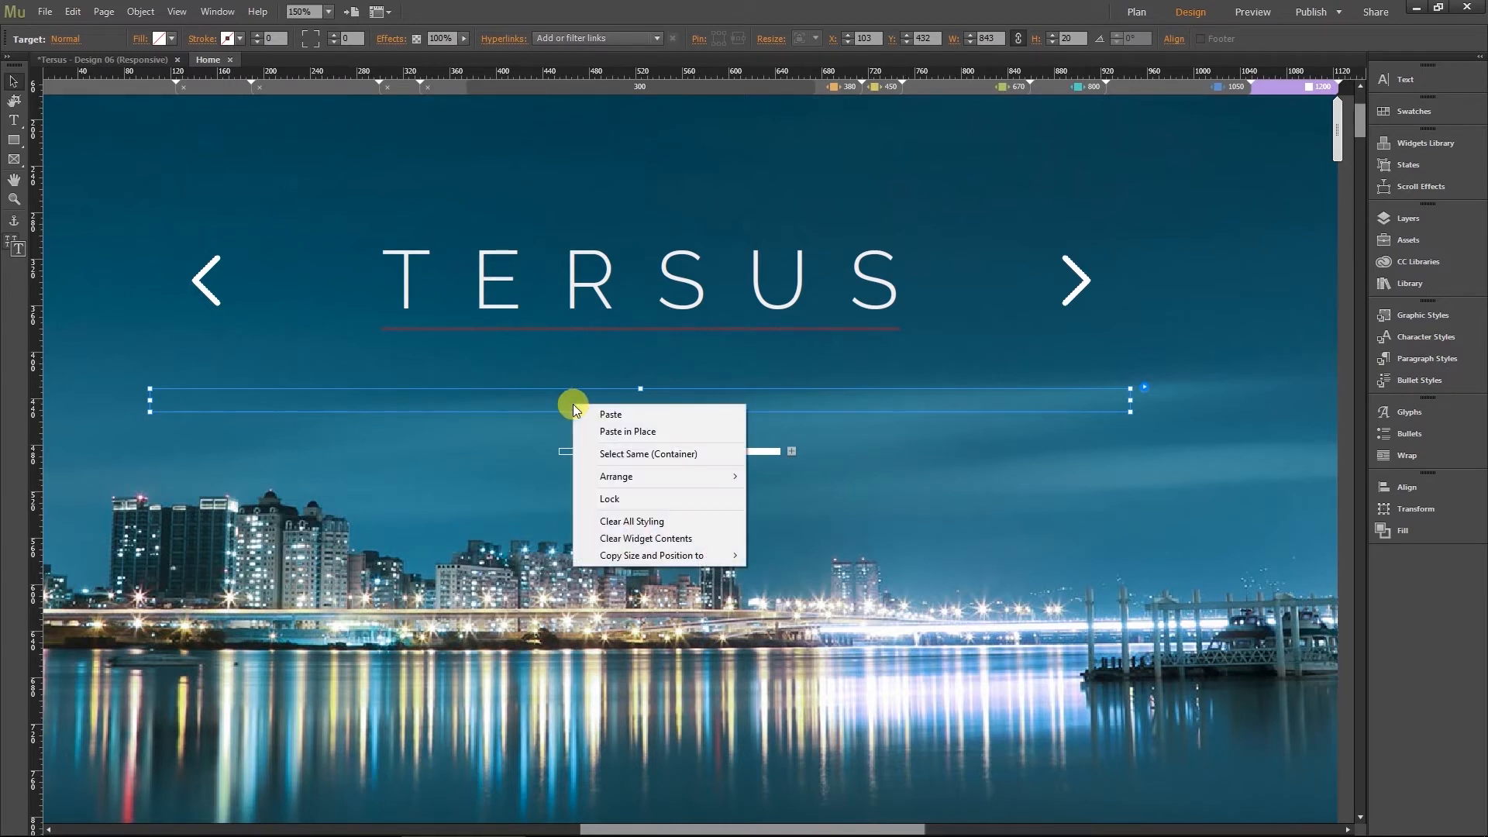
{"action": "left_click", "coordinate": [620, 418]}
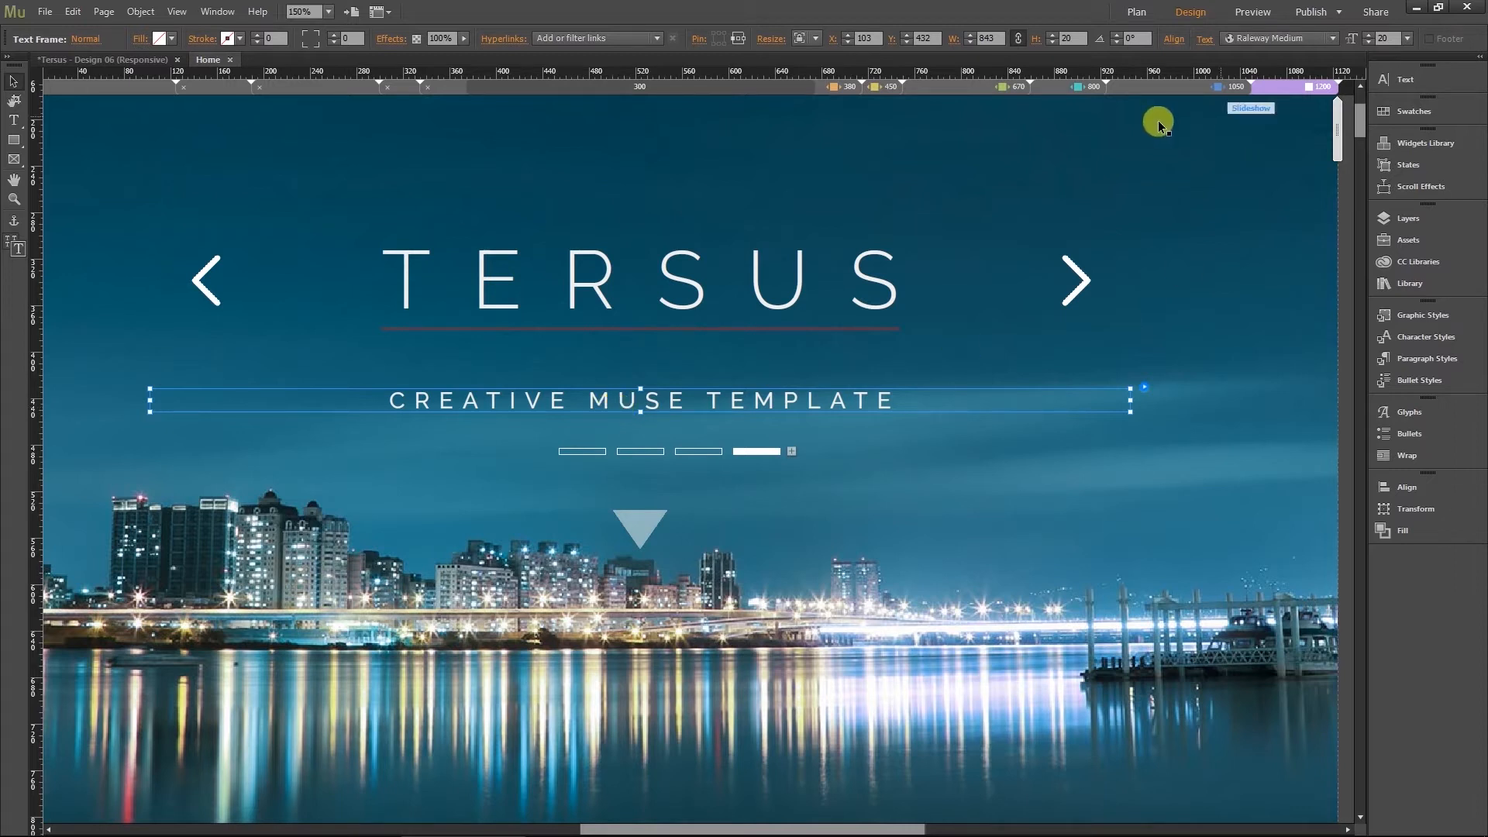
{"action": "left_click", "coordinate": [1228, 87]}
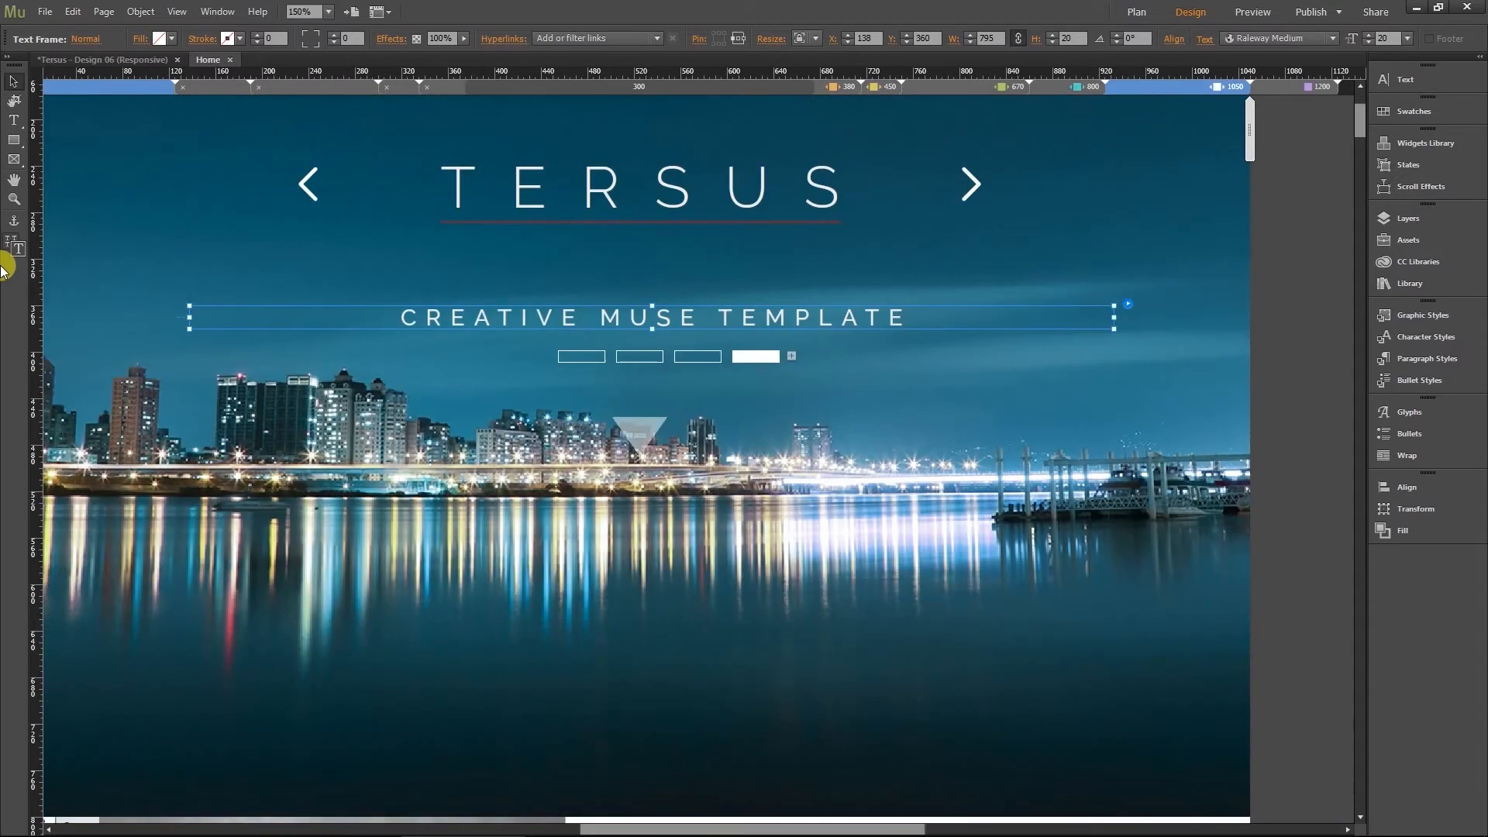
{"action": "left_click", "coordinate": [708, 356]}
{"action": "left_click", "coordinate": [758, 359]}
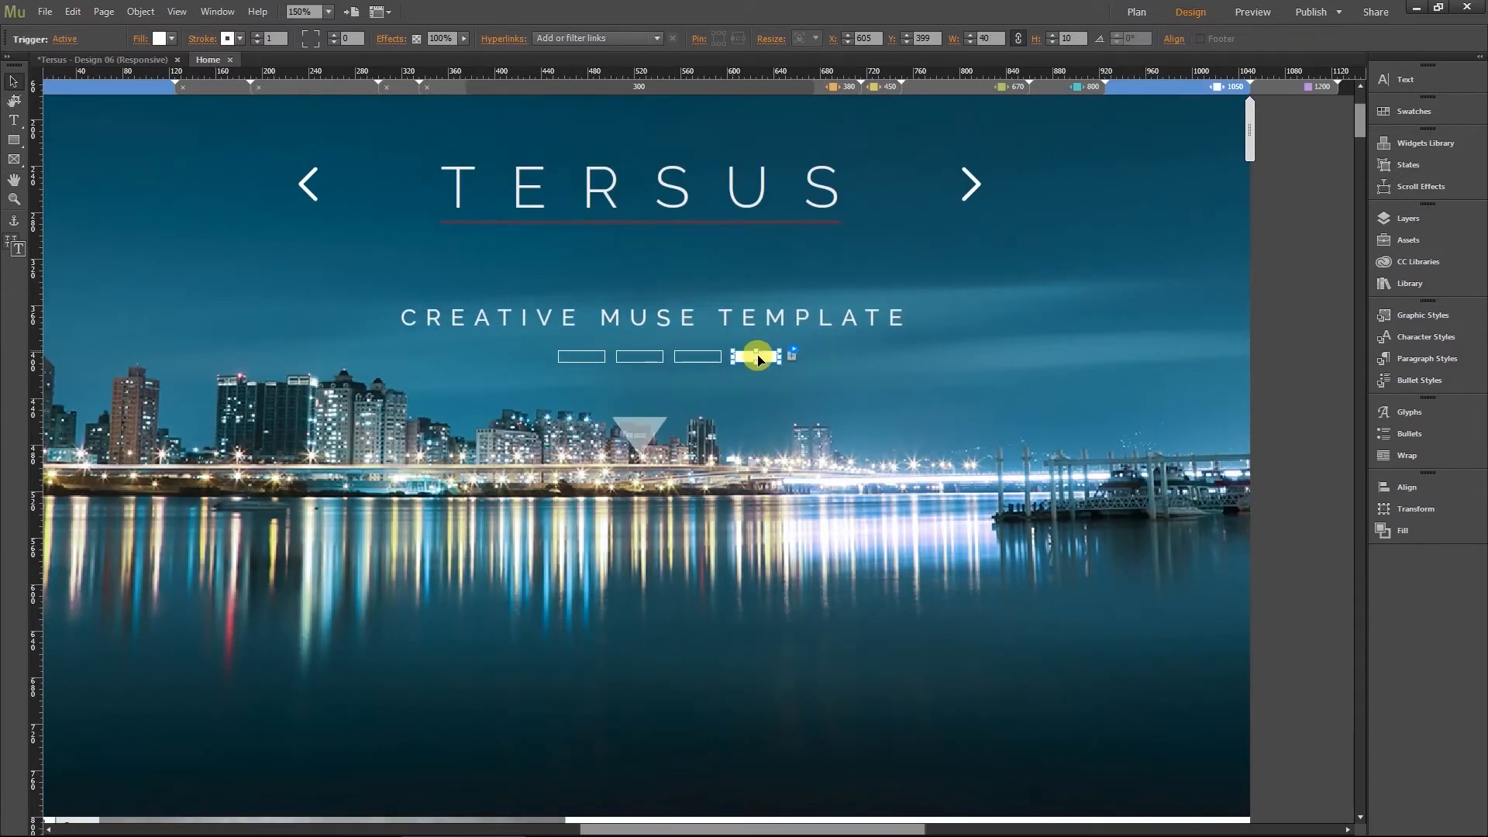
{"action": "left_click", "coordinate": [704, 360]}
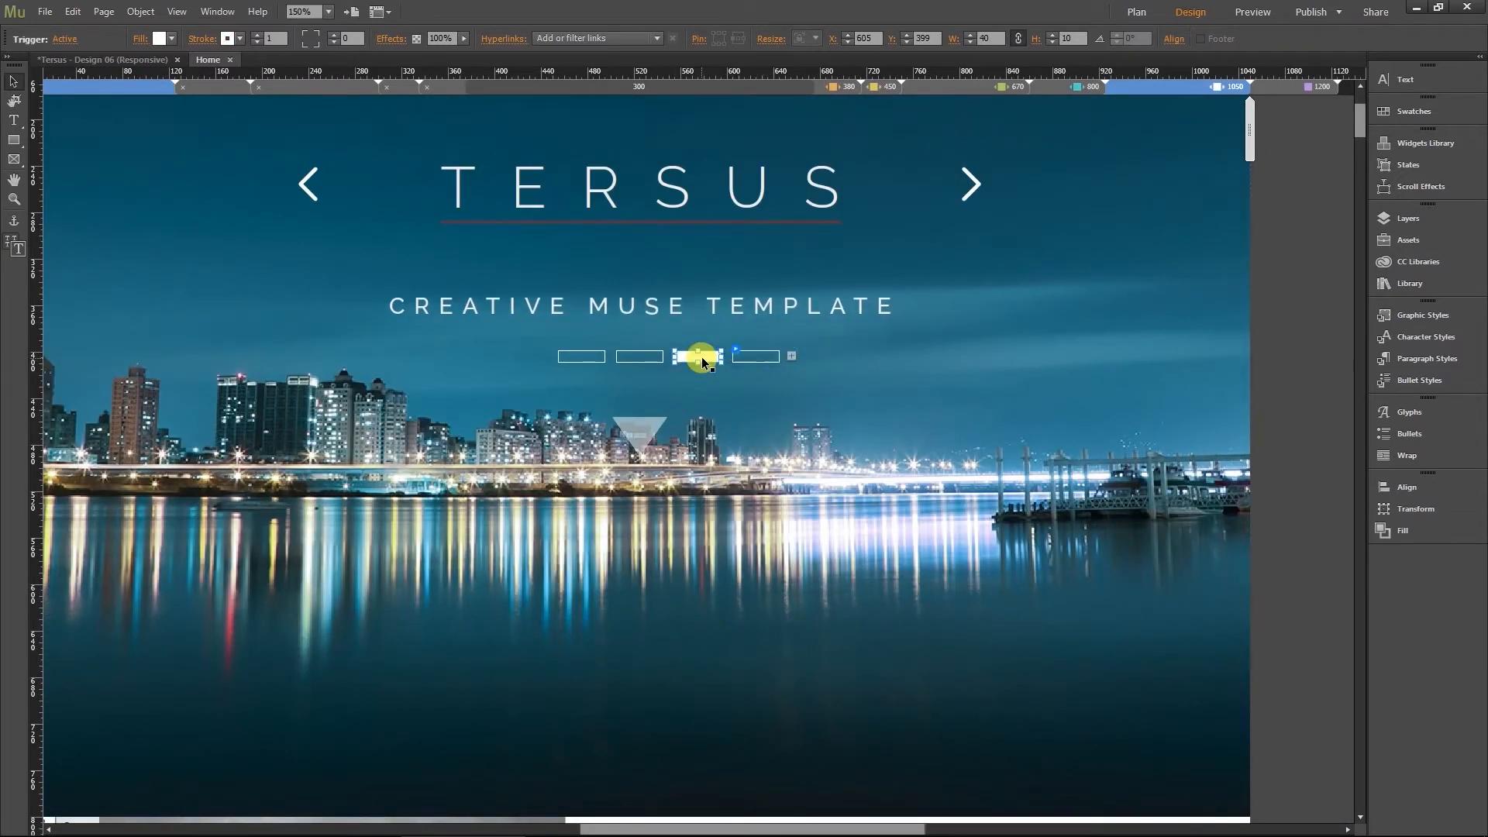
{"action": "left_click", "coordinate": [763, 356]}
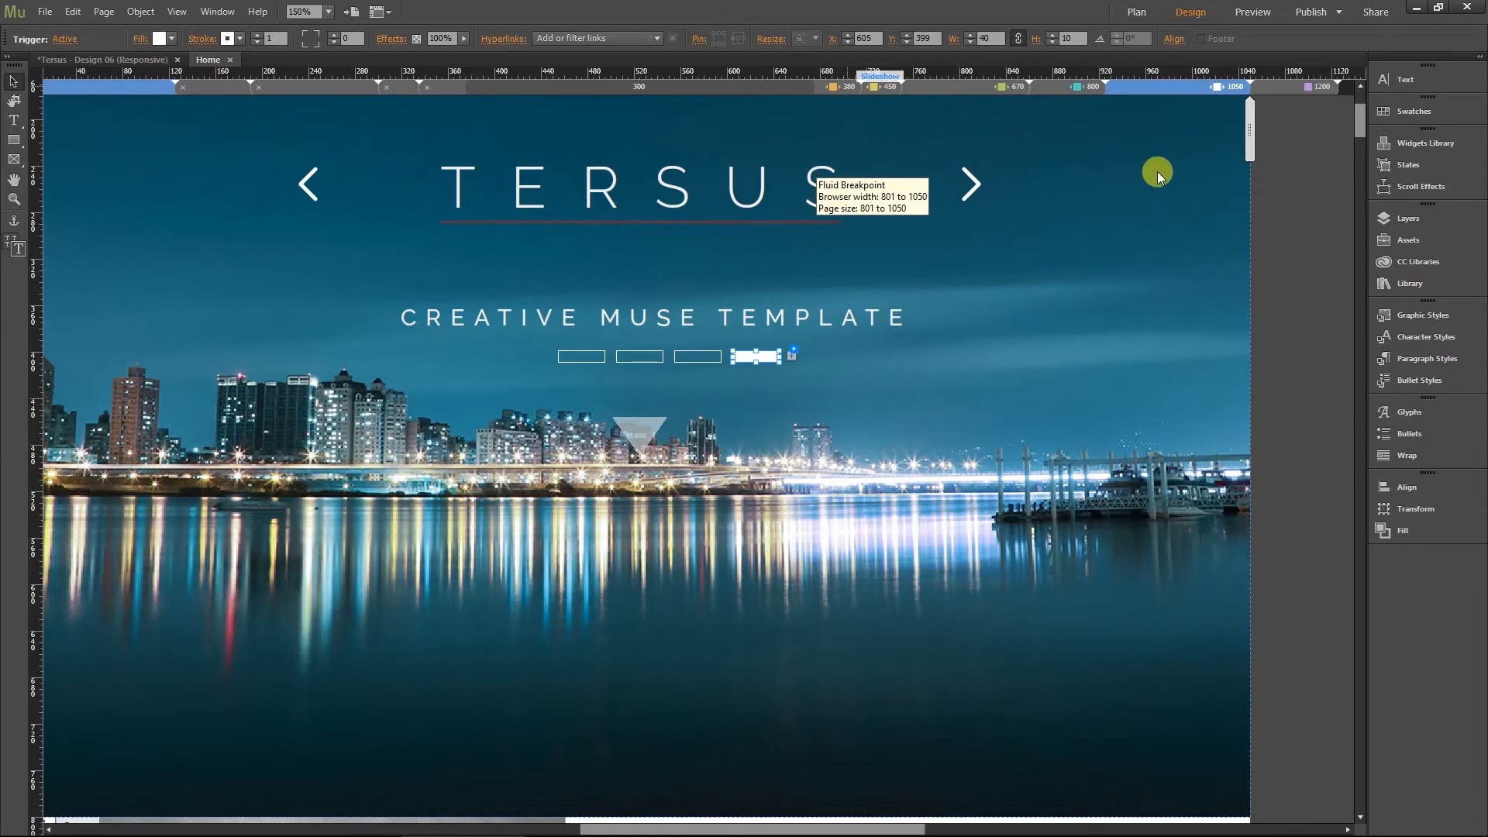
{"action": "left_click", "coordinate": [842, 86]}
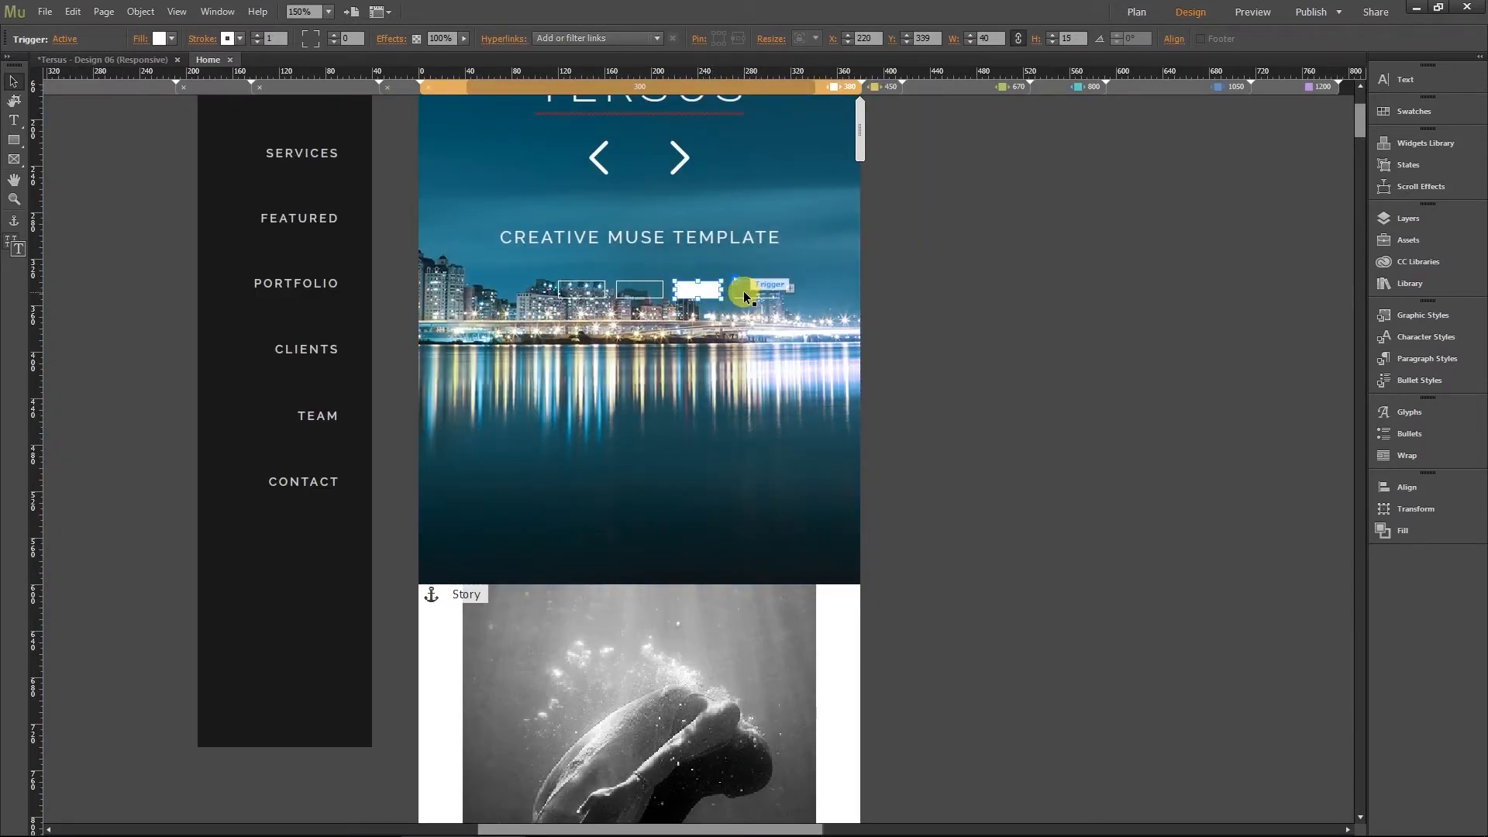
Undo the trigger activations and the paste of the subtitle text into the fourth slide
{"action": "left_click", "coordinate": [72, 11]}
{"action": "left_click", "coordinate": [85, 29]}
{"action": "left_click", "coordinate": [75, 11]}
{"action": "left_click", "coordinate": [86, 29]}
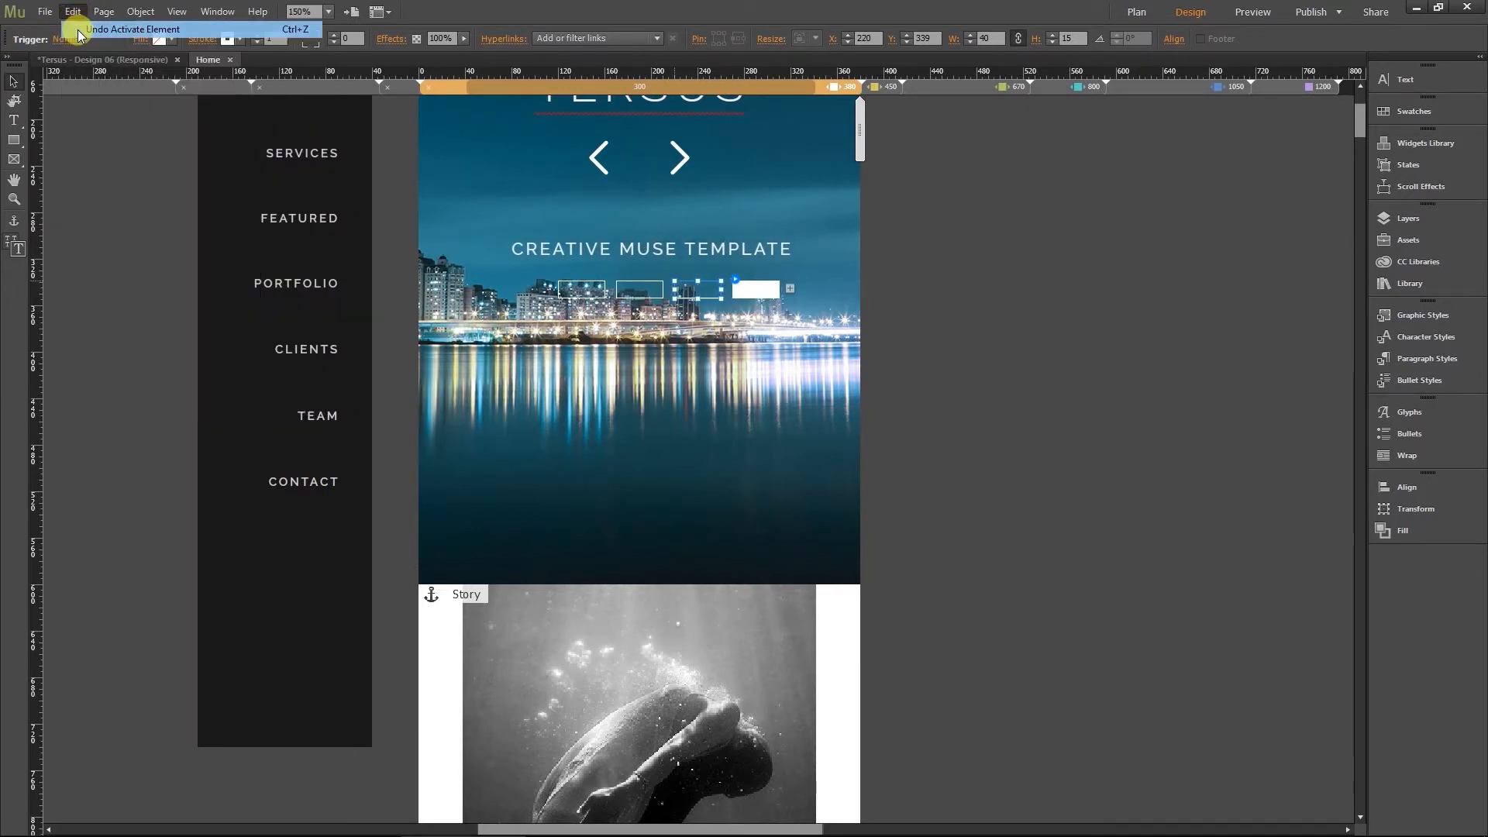
{"action": "left_click", "coordinate": [74, 12]}
{"action": "left_click", "coordinate": [72, 12]}
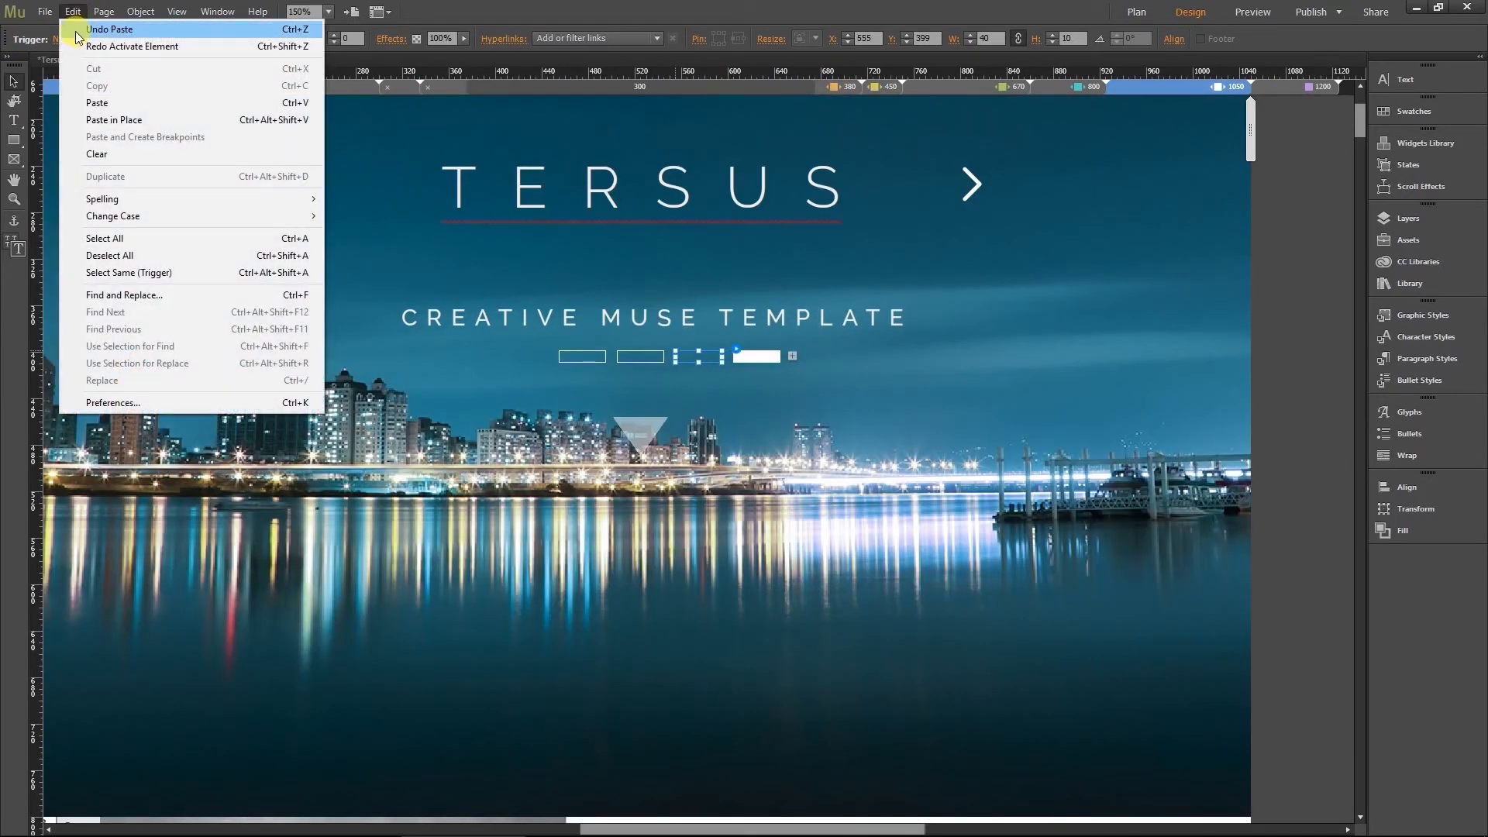
{"action": "left_click", "coordinate": [85, 29]}
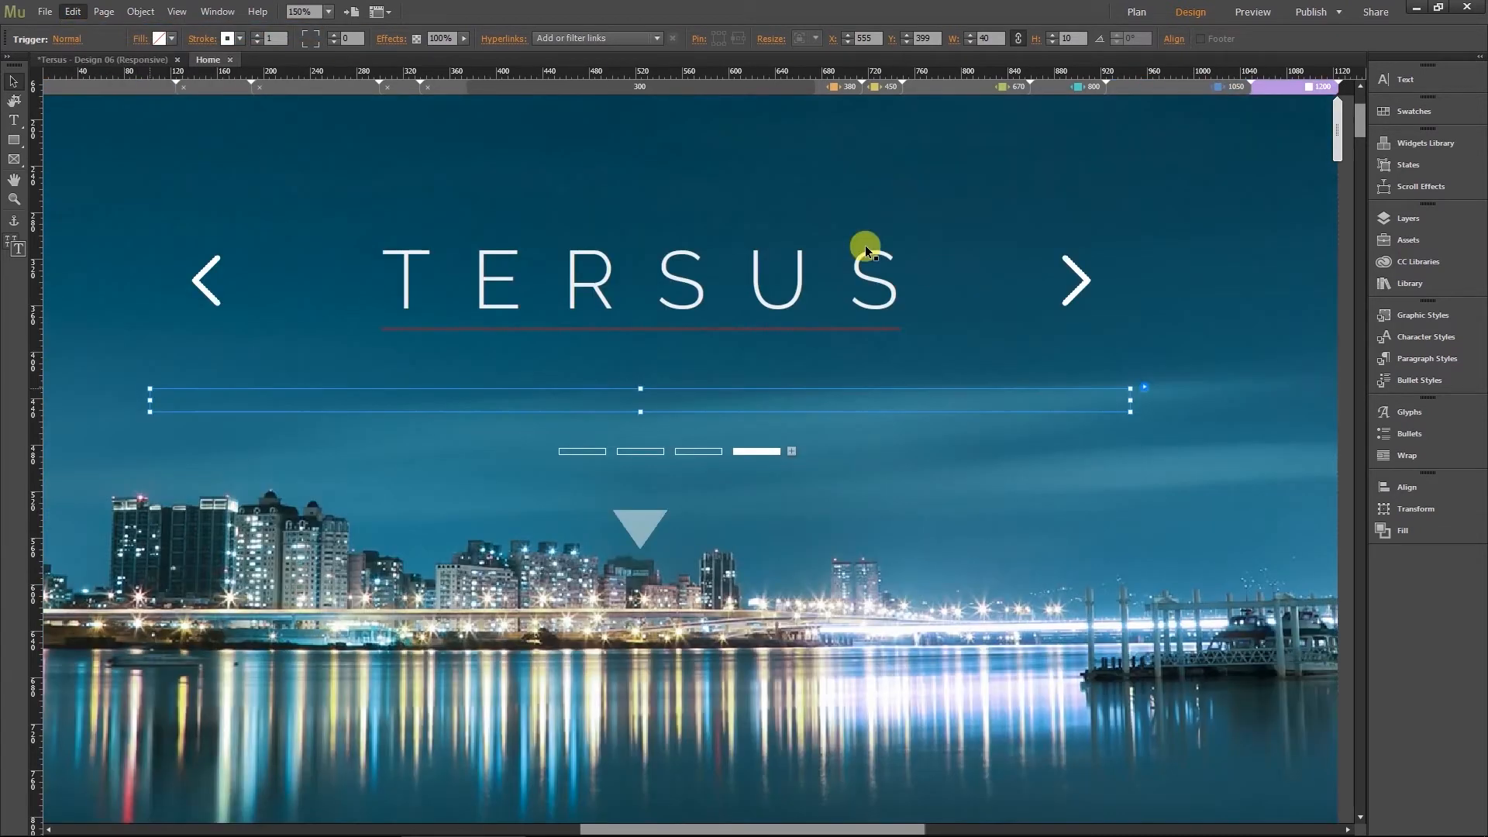
Paste the copied text frame in place in the fourth slide's target and compare it with the third slide at the 1050 breakpoint
{"action": "right_click", "coordinate": [601, 403]}
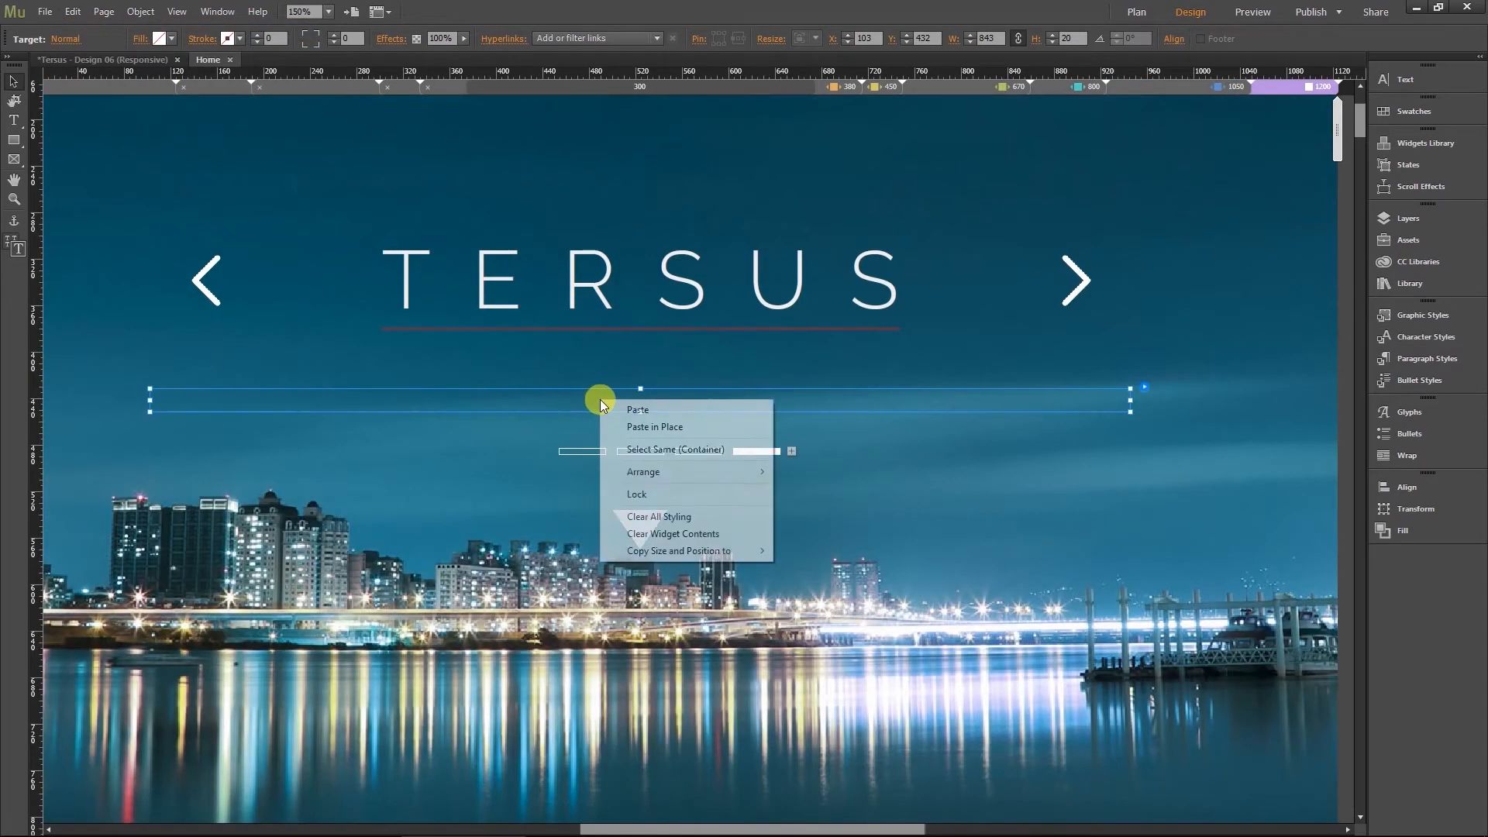
{"action": "left_click", "coordinate": [690, 427]}
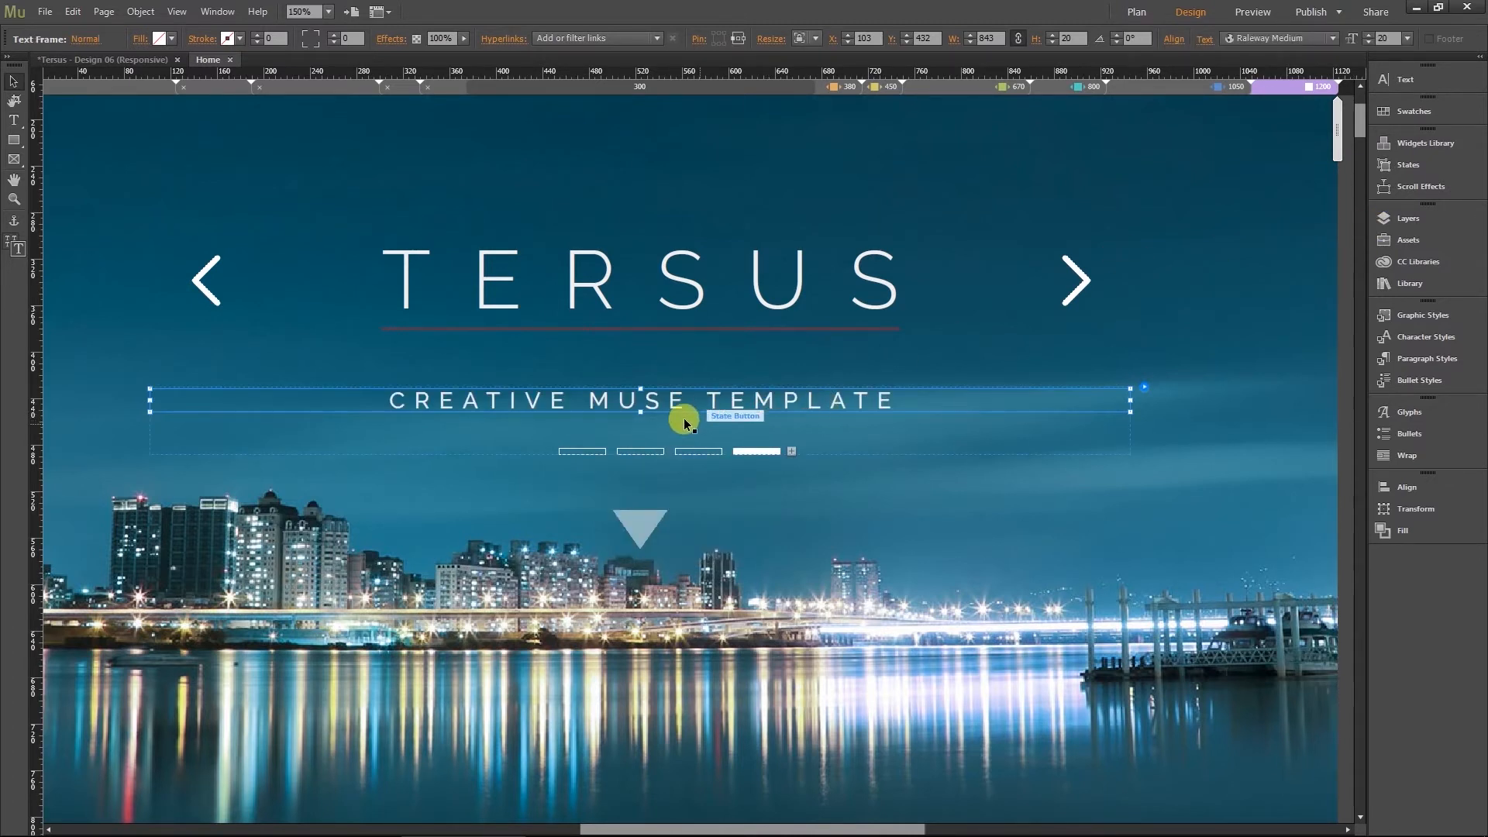
{"action": "left_click", "coordinate": [1237, 86]}
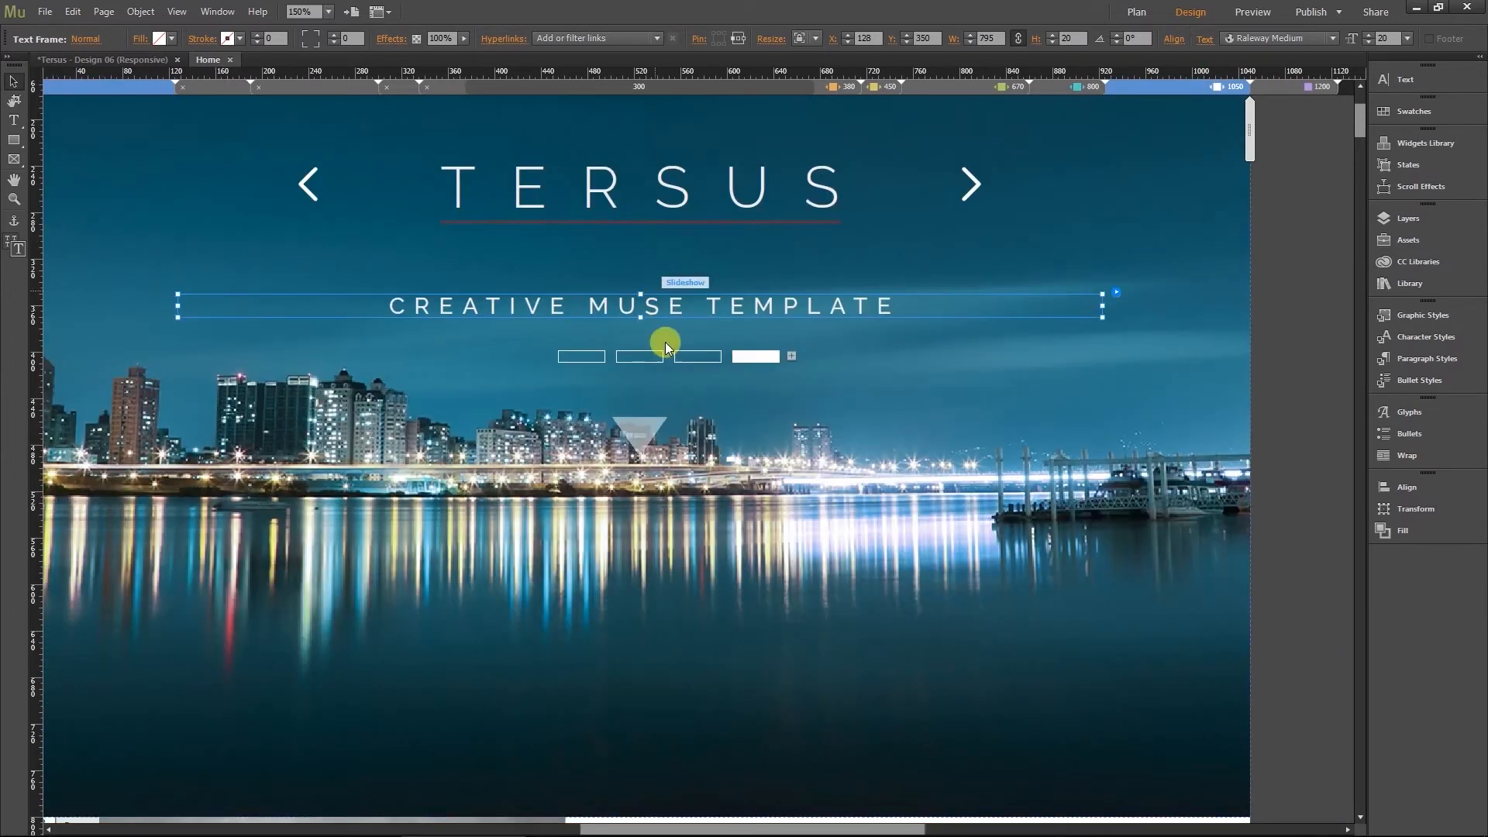
{"action": "left_click", "coordinate": [699, 359]}
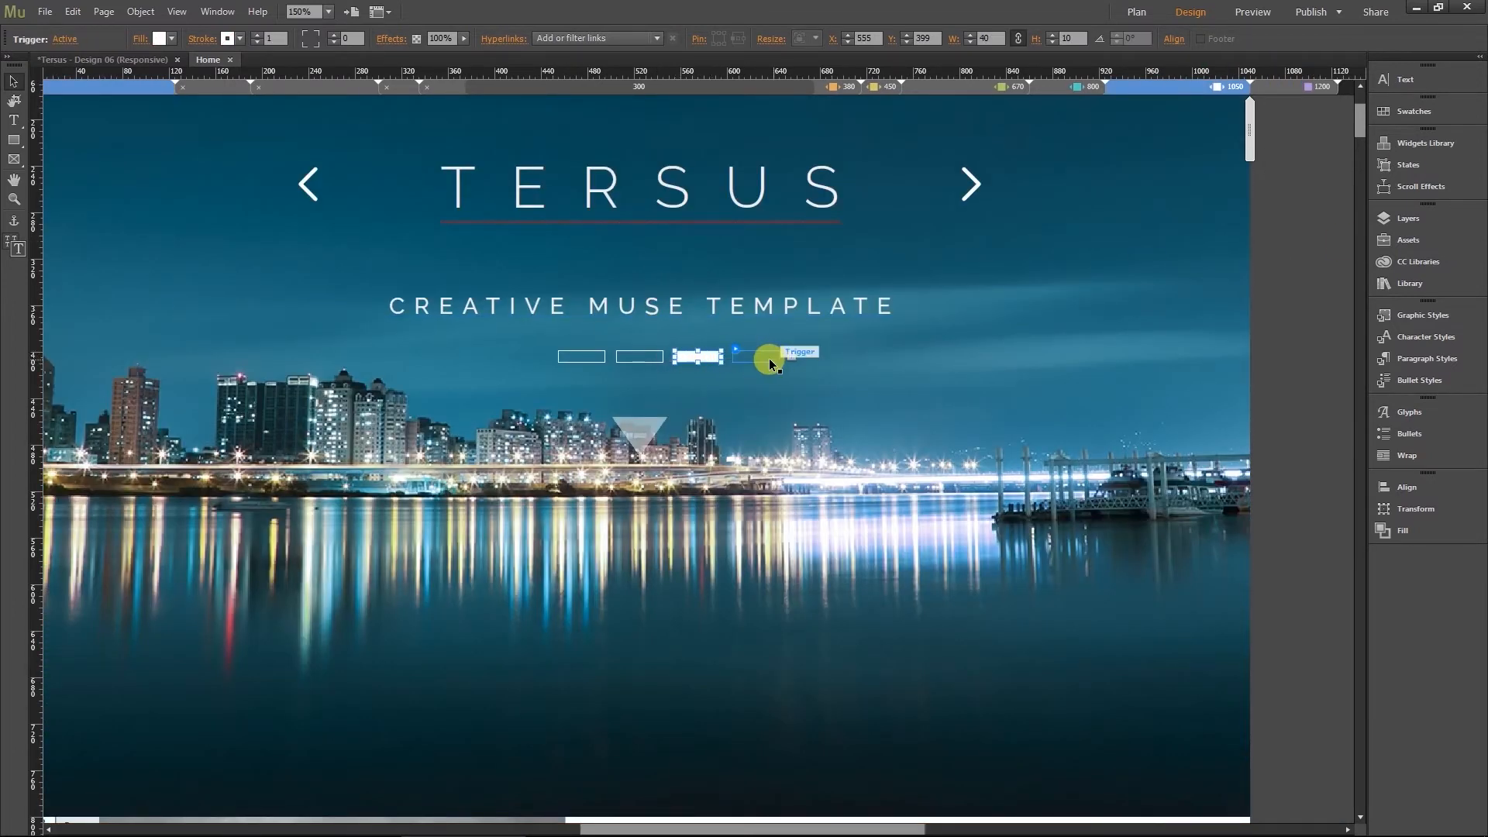
Compare the subtitle on the third and fourth hero slides at breakpoint 380 and return to breakpoint 1200
{"action": "left_click_drag", "start_coordinate": [704, 361], "coordinate": [744, 359]}
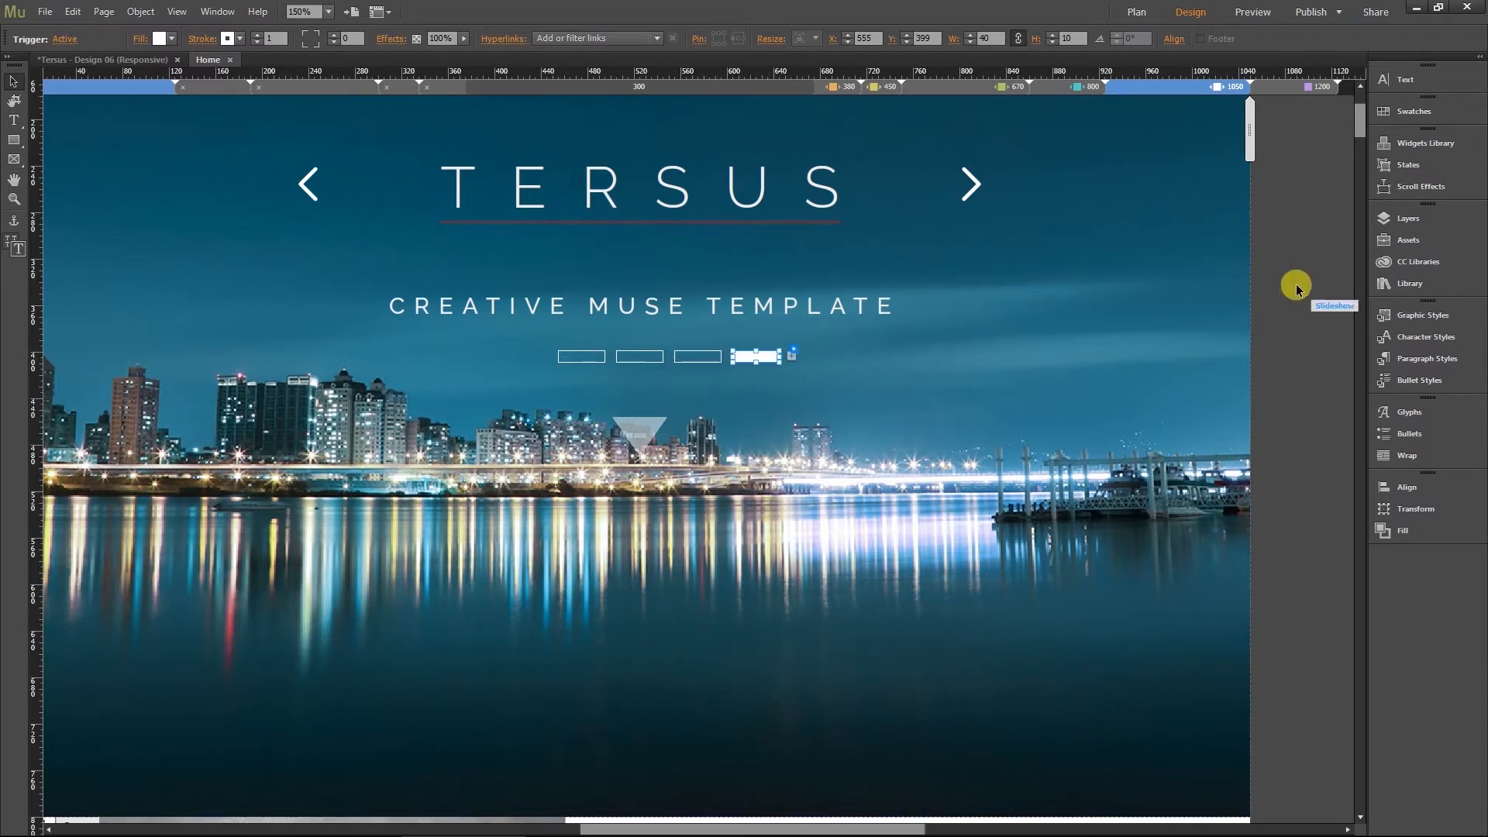
{"action": "left_click", "coordinate": [831, 87]}
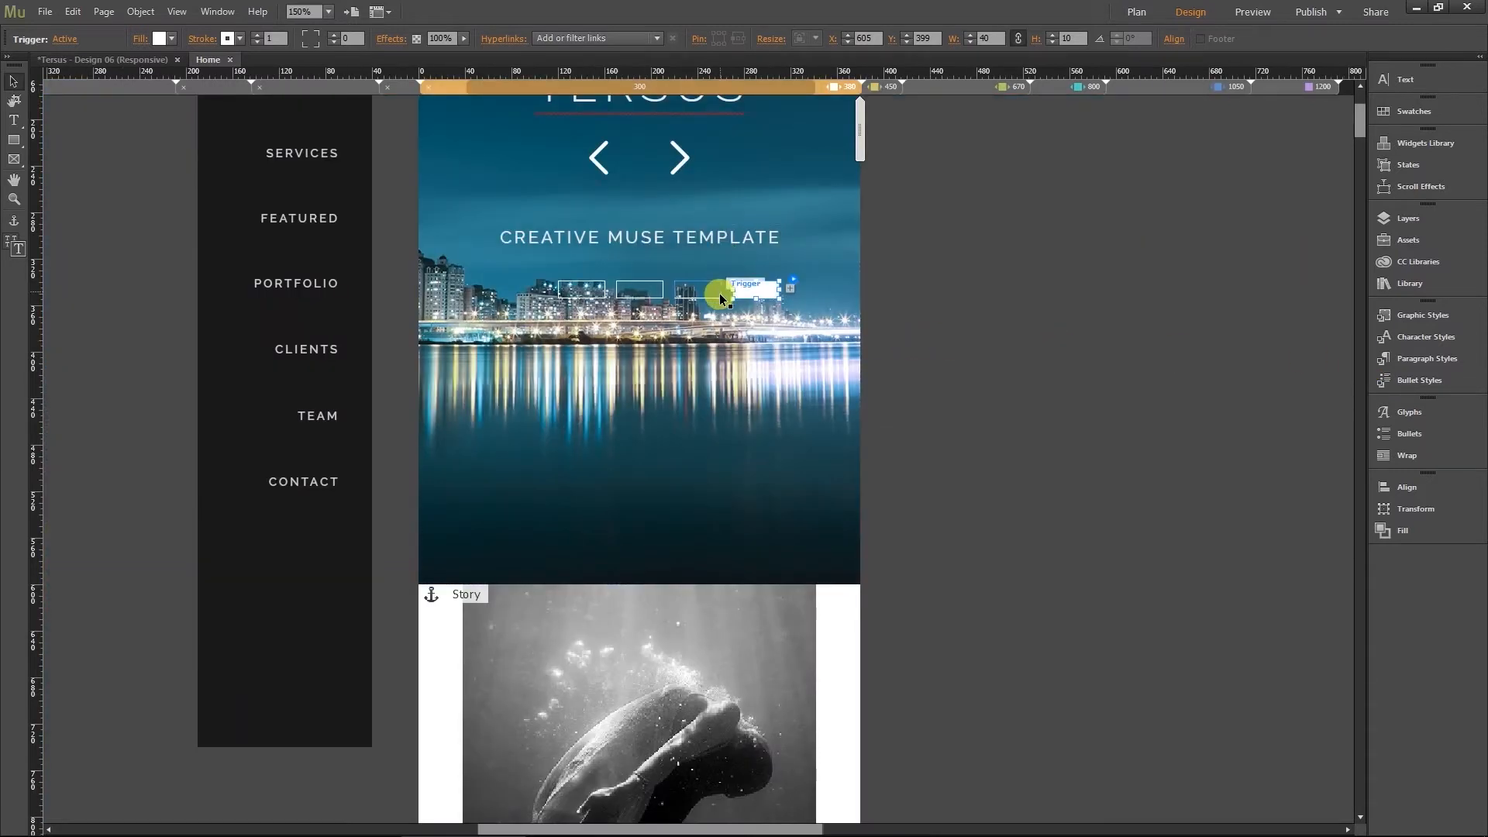
{"action": "left_click", "coordinate": [720, 293]}
{"action": "scroll", "coordinate": [911, 419], "scroll_direction": "up", "scroll_amount": 4}
{"action": "left_click", "coordinate": [914, 417]}
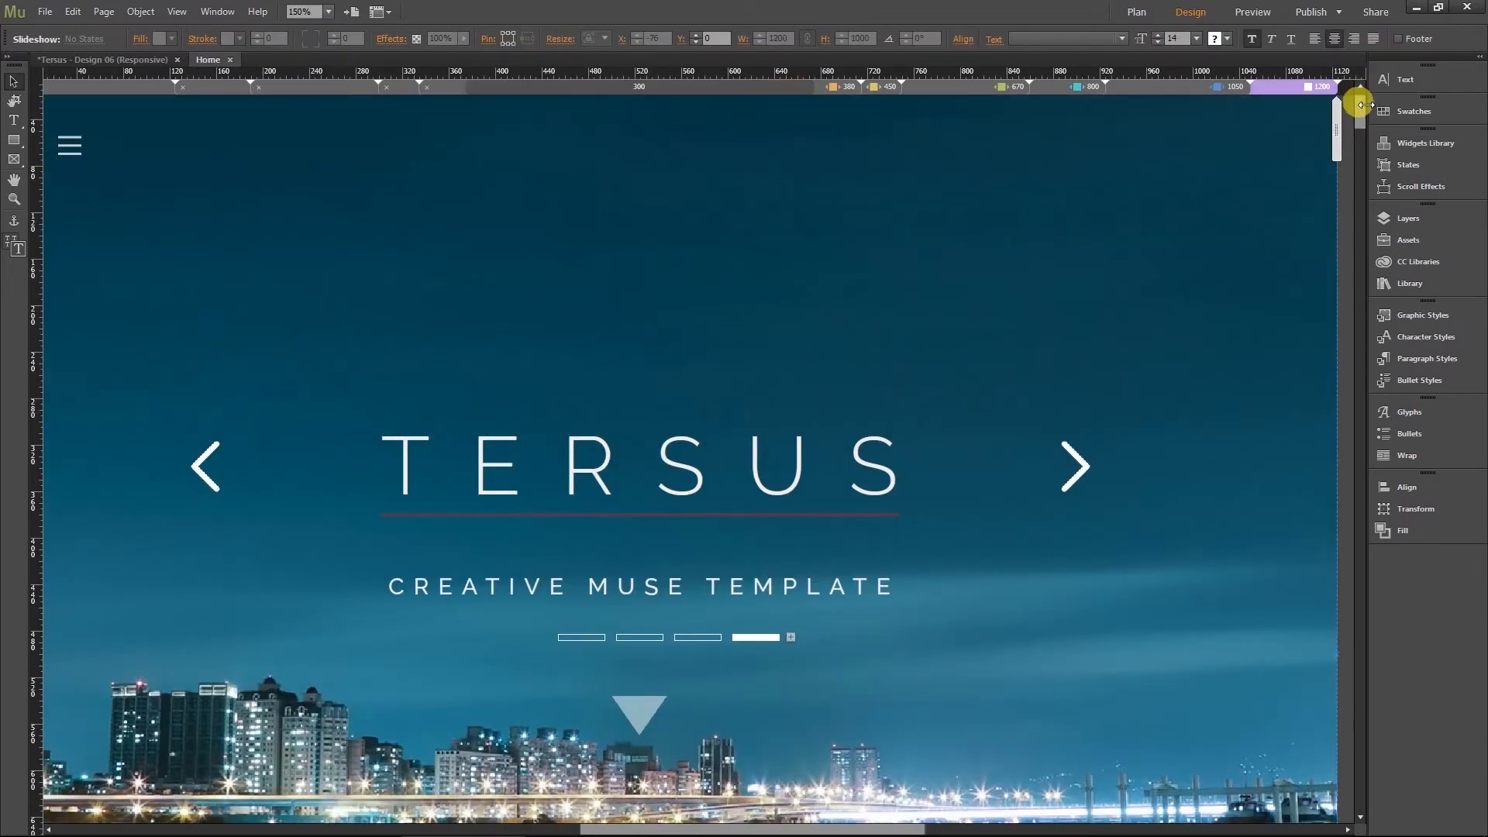
Look through the Portfolio, Clients and Our Team sections of the home page at breakpoint 1200
{"action": "left_click_drag", "start_coordinate": [1356, 100], "coordinate": [1320, 349]}
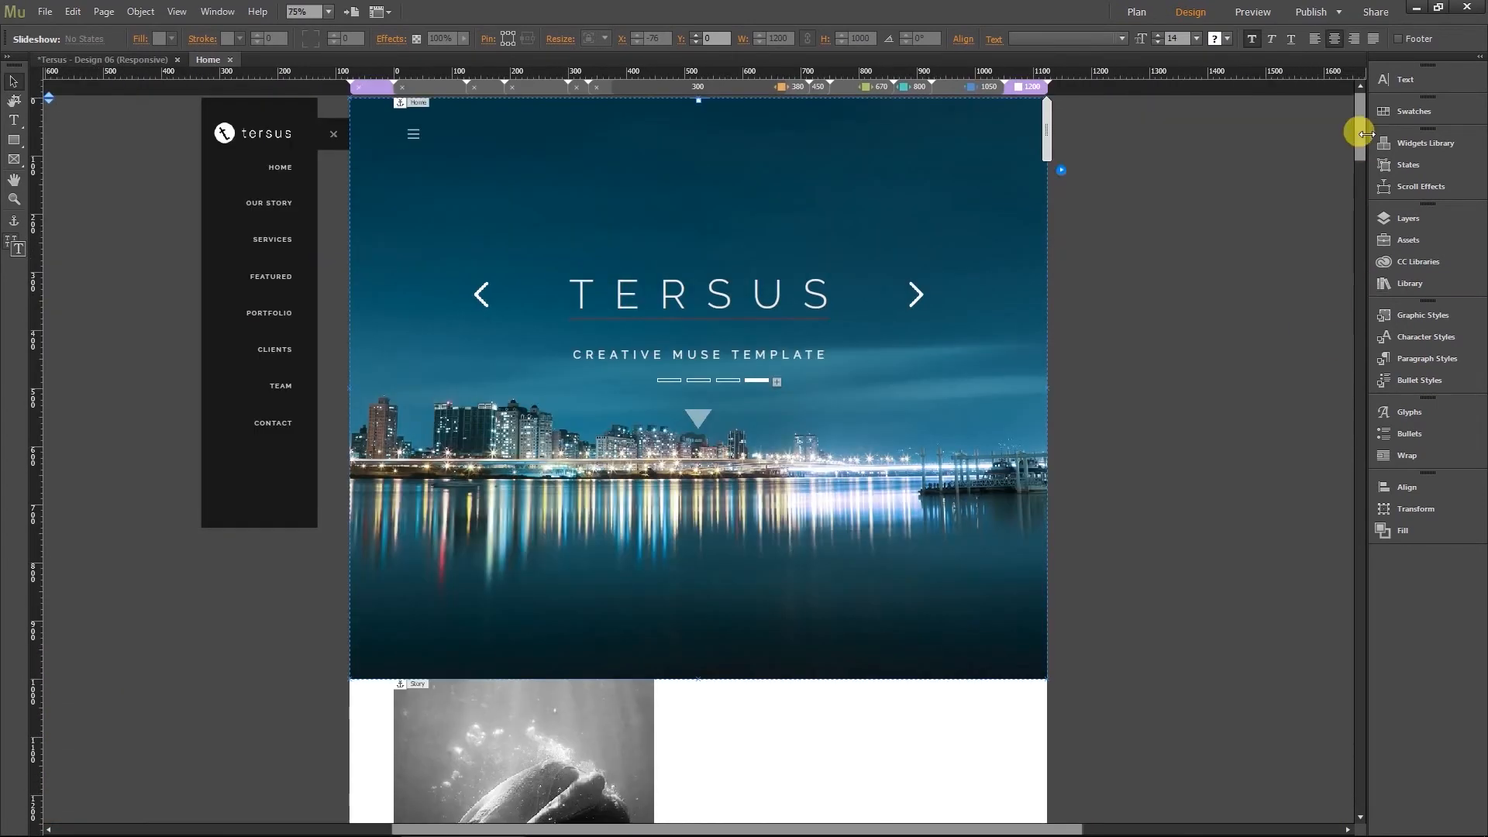
{"action": "left_click_drag", "start_coordinate": [1364, 134], "coordinate": [1314, 450]}
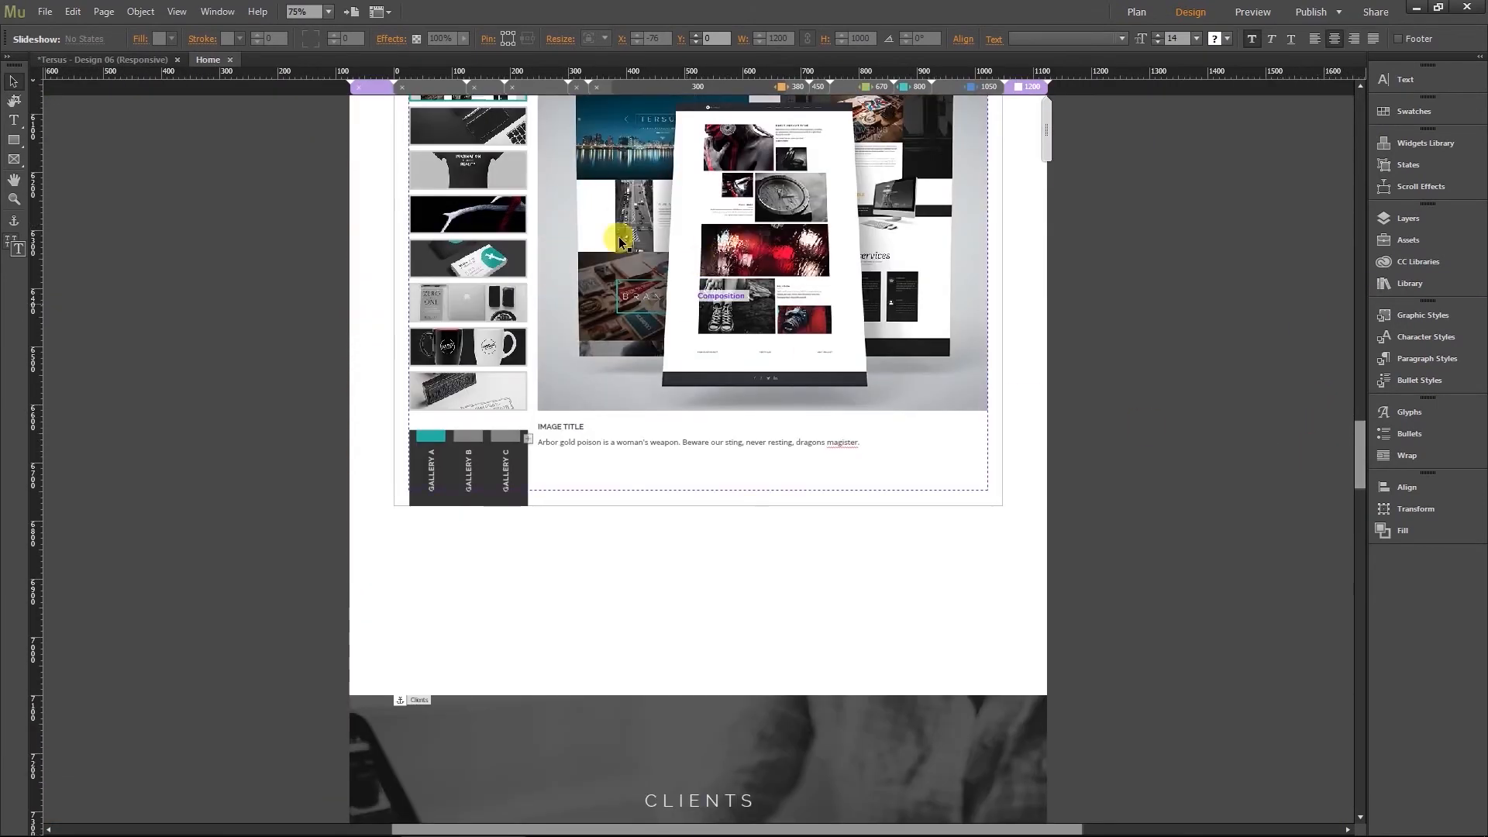
{"action": "scroll", "coordinate": [1156, 457], "scroll_direction": "up", "scroll_amount": 1}
{"action": "scroll", "coordinate": [1156, 457], "scroll_direction": "up", "scroll_amount": 2}
{"action": "scroll", "coordinate": [1157, 454], "scroll_direction": "down", "scroll_amount": 3}
{"action": "scroll", "coordinate": [1169, 460], "scroll_direction": "down", "scroll_amount": 4}
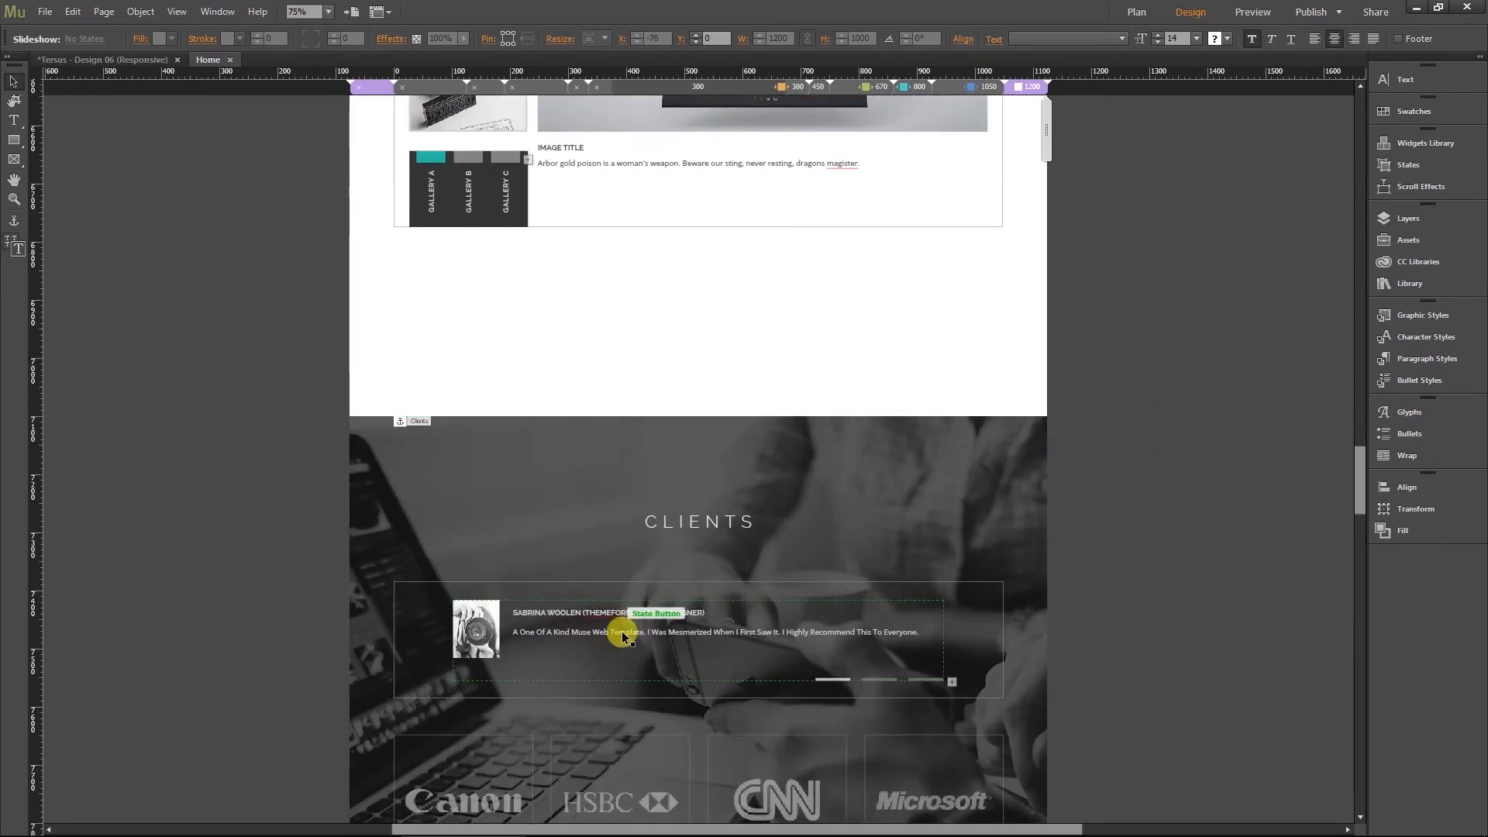
{"action": "left_click", "coordinate": [1183, 567]}
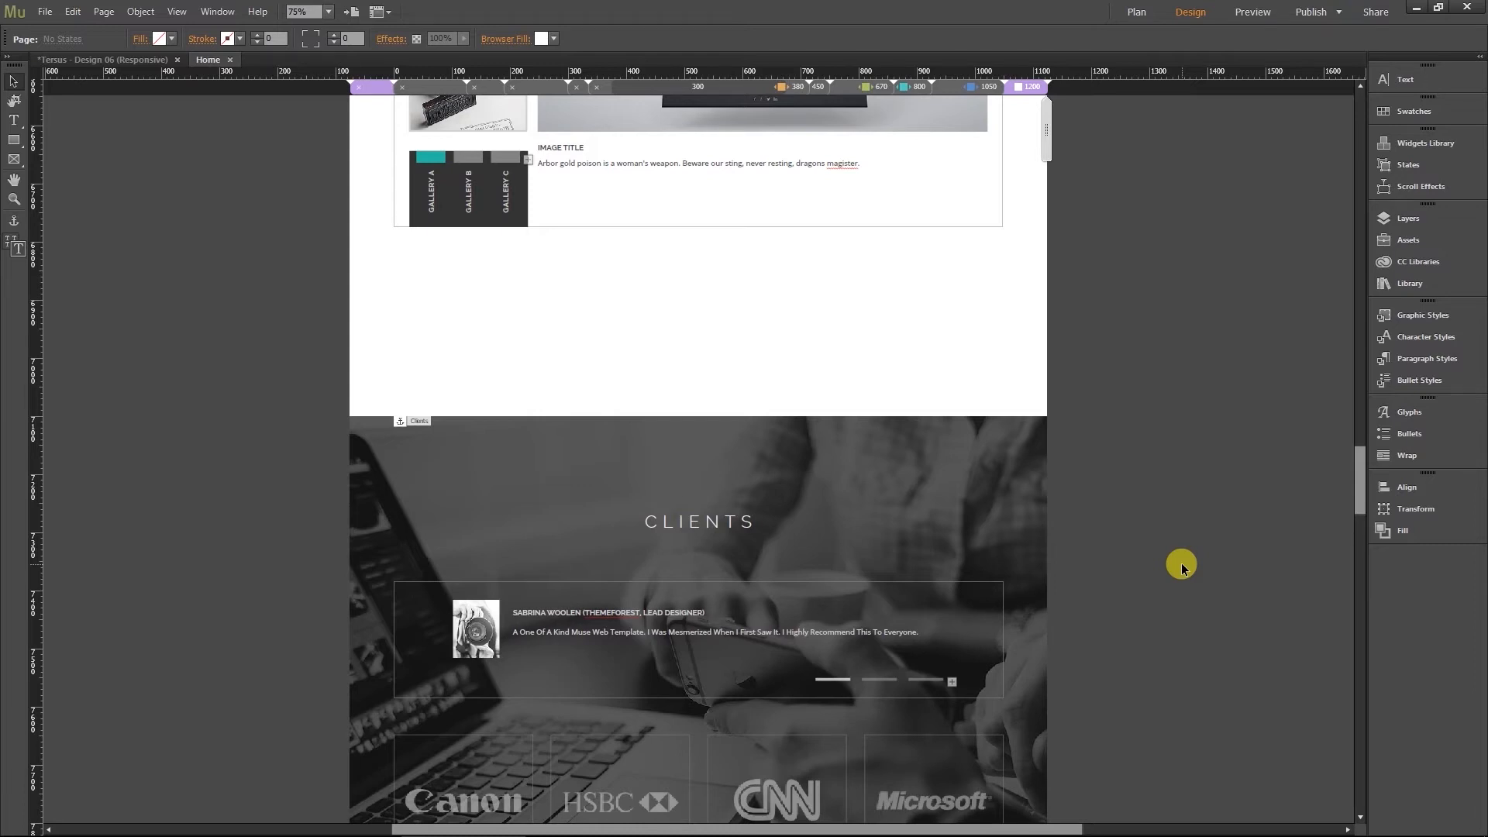
{"action": "left_click_drag", "start_coordinate": [1361, 481], "coordinate": [1352, 565]}
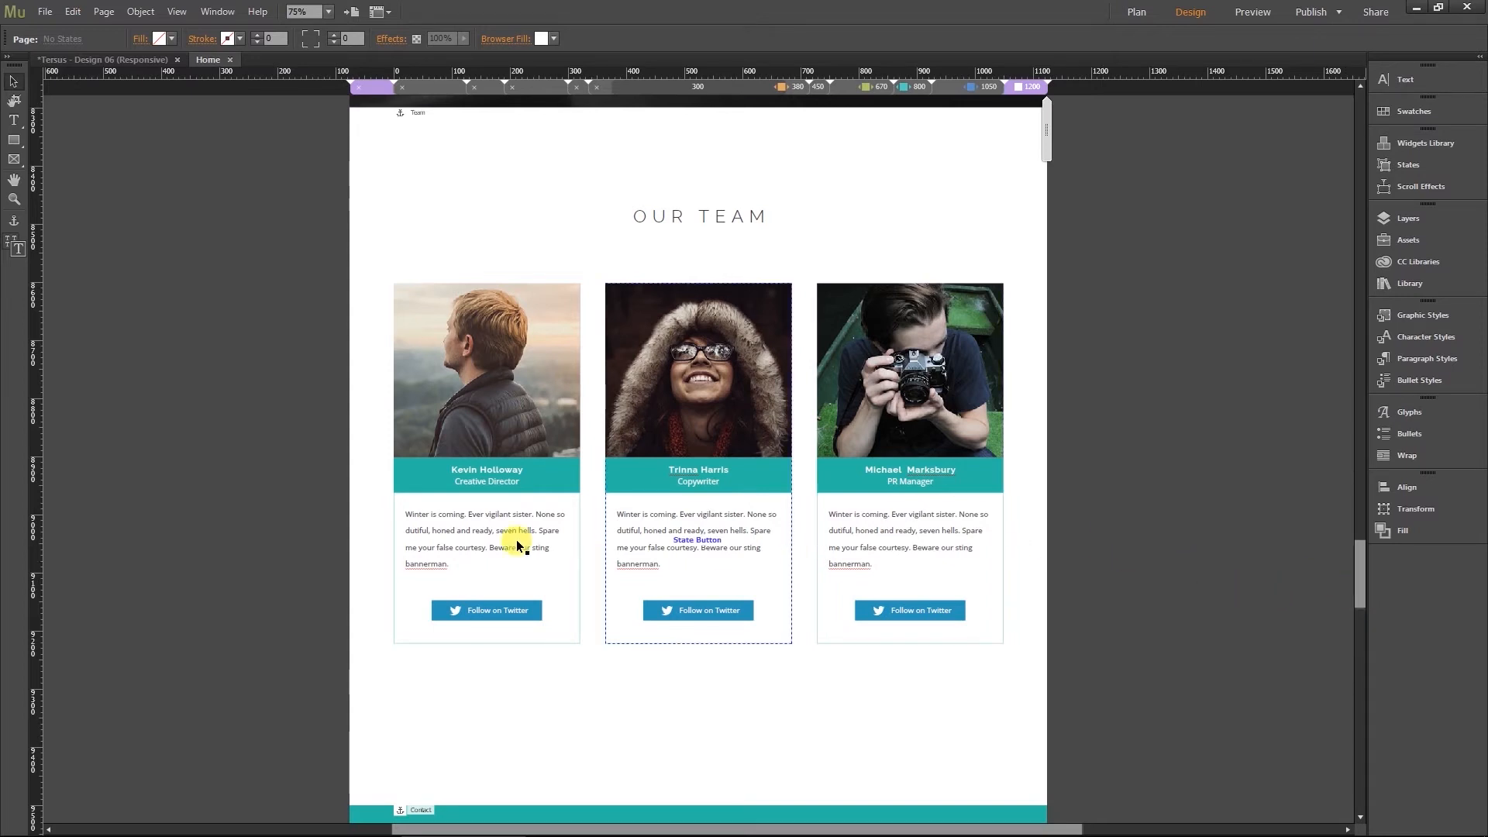
Copy the bio paragraph in the first Our Team card and paste it at the end of the same text frame
{"action": "left_click", "coordinate": [474, 441]}
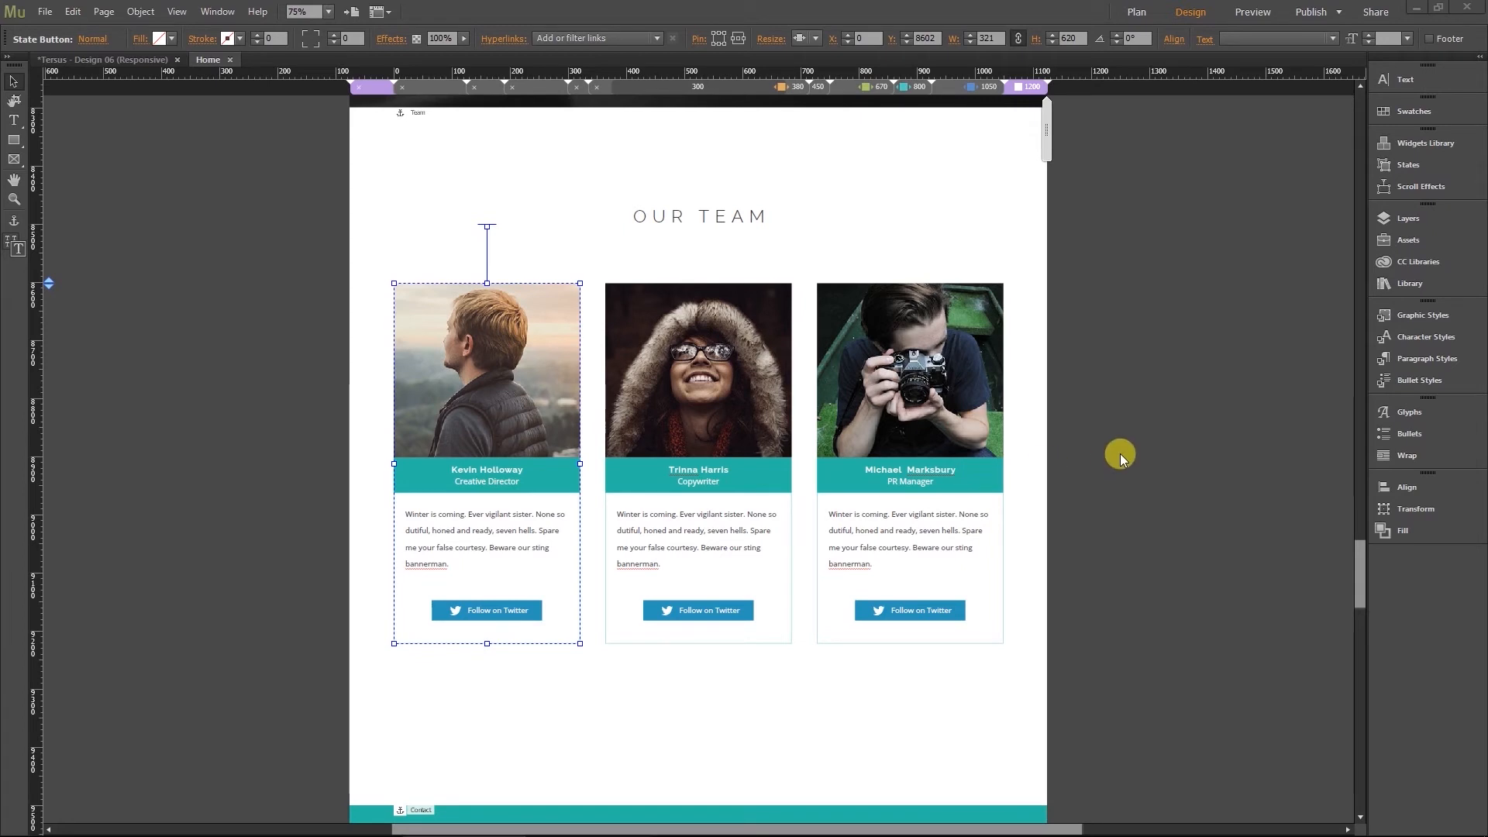
{"action": "left_click", "coordinate": [1121, 457]}
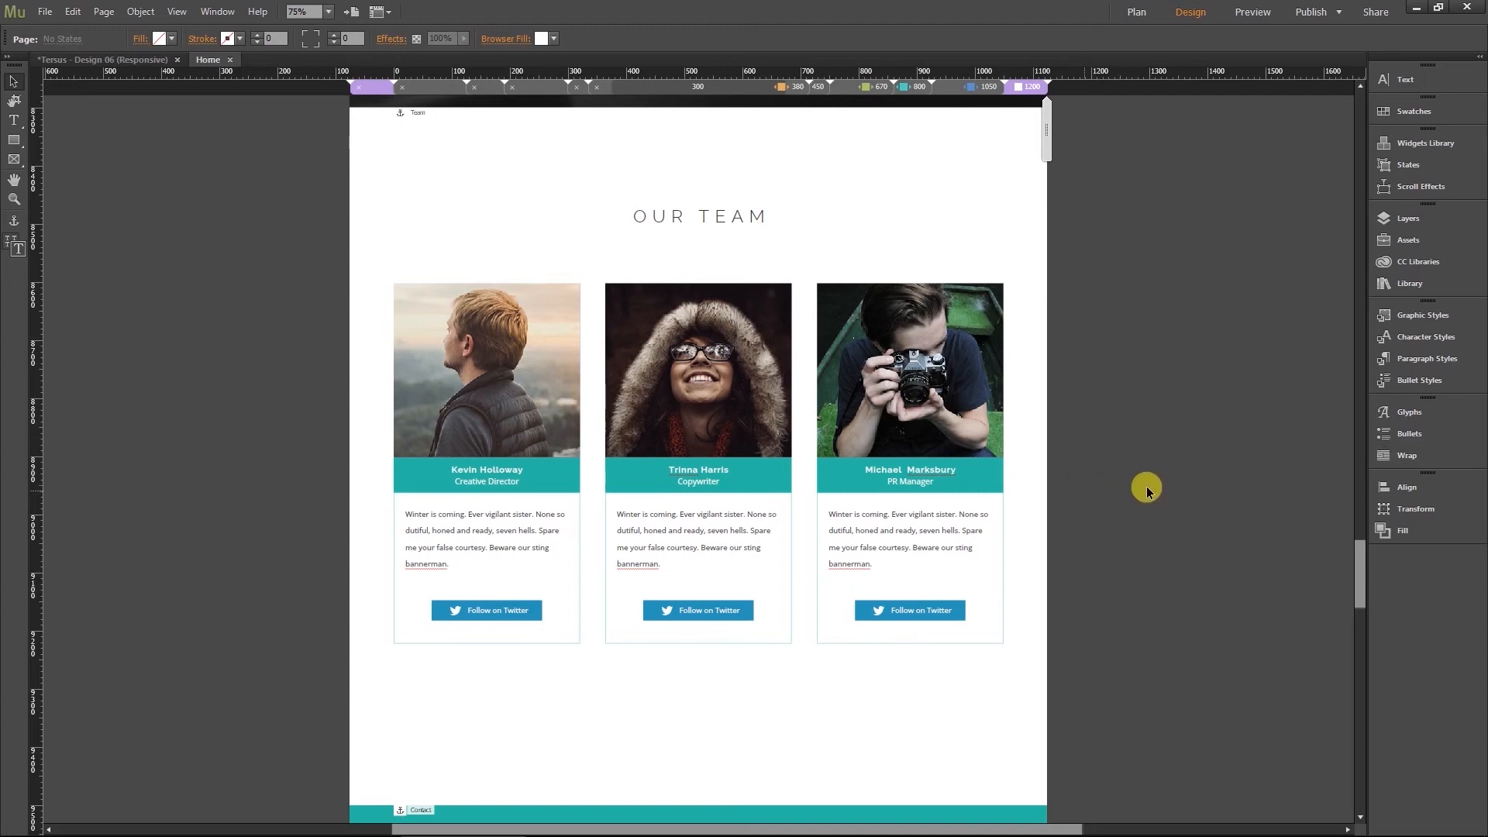
{"action": "left_click", "coordinate": [456, 524]}
{"action": "left_click", "coordinate": [459, 531]}
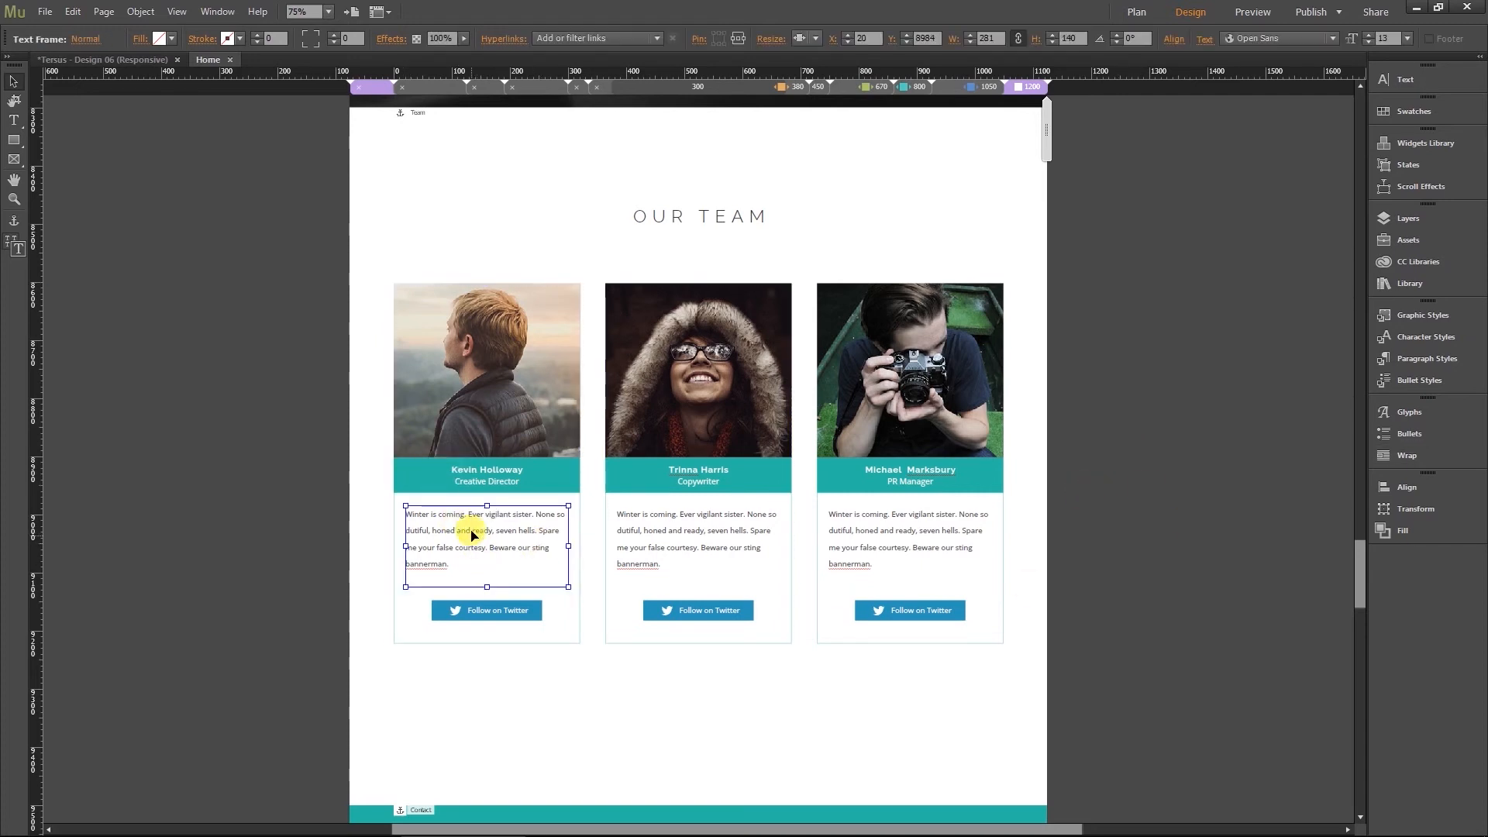
{"action": "double_click", "coordinate": [448, 567]}
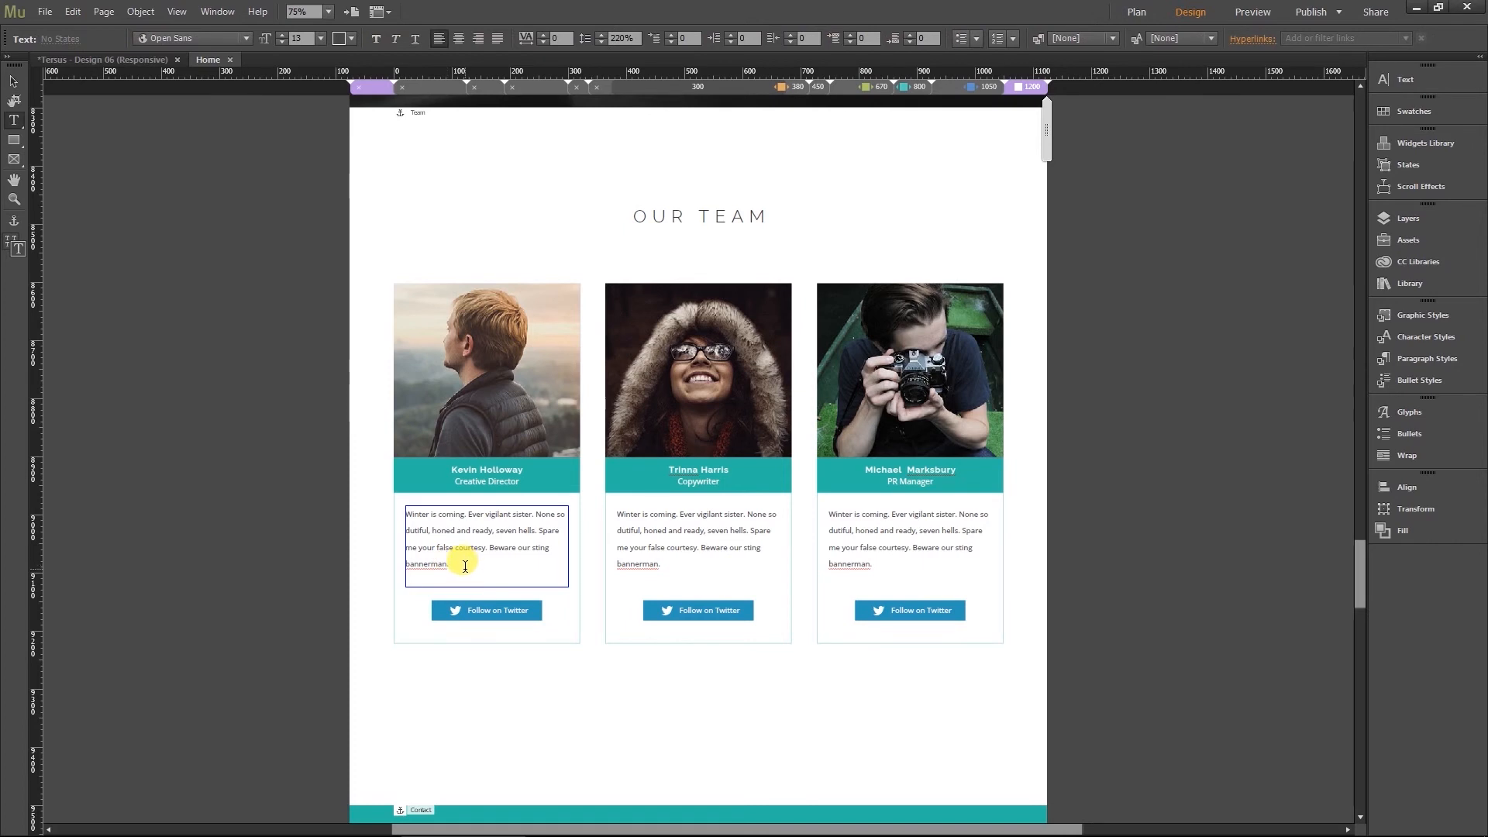
{"action": "left_click_drag", "start_coordinate": [465, 566], "coordinate": [295, 491]}
{"action": "key", "text": "ctrl+c"}
{"action": "left_click", "coordinate": [477, 545]}
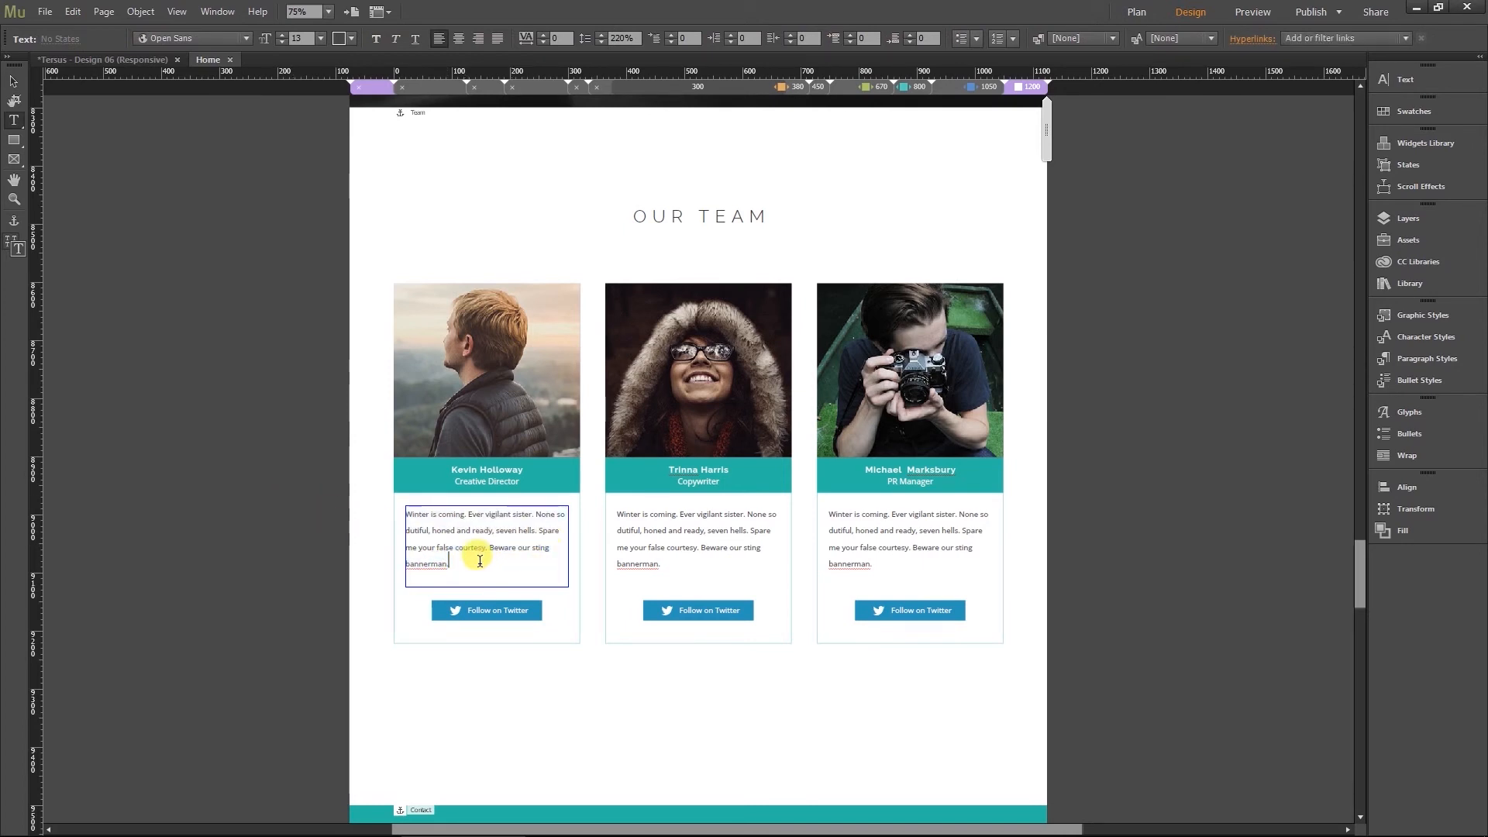
{"action": "key", "text": "ctrl+v"}
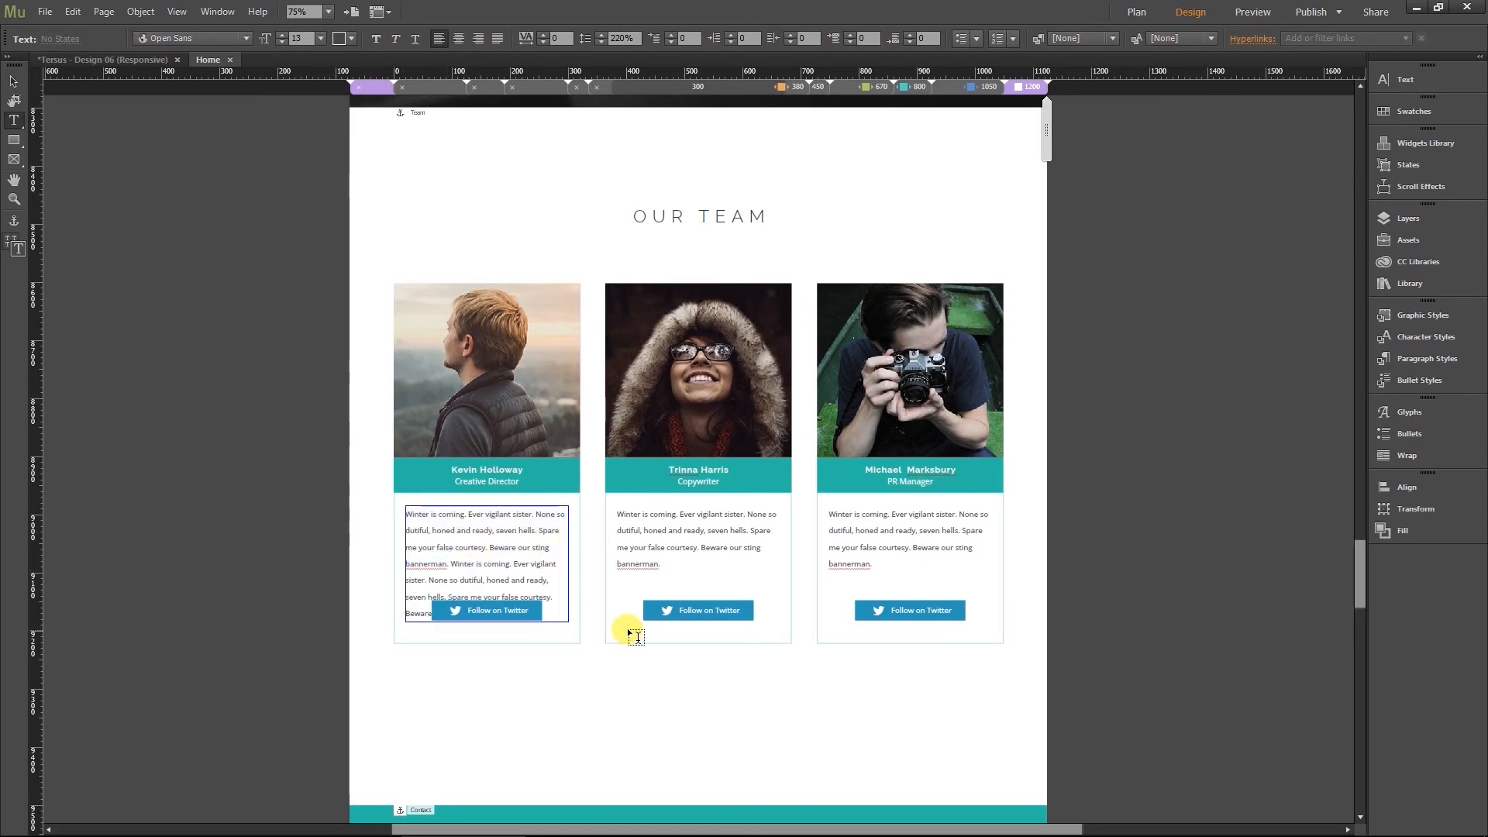
{"action": "left_click", "coordinate": [13, 81]}
{"action": "left_click", "coordinate": [1100, 426]}
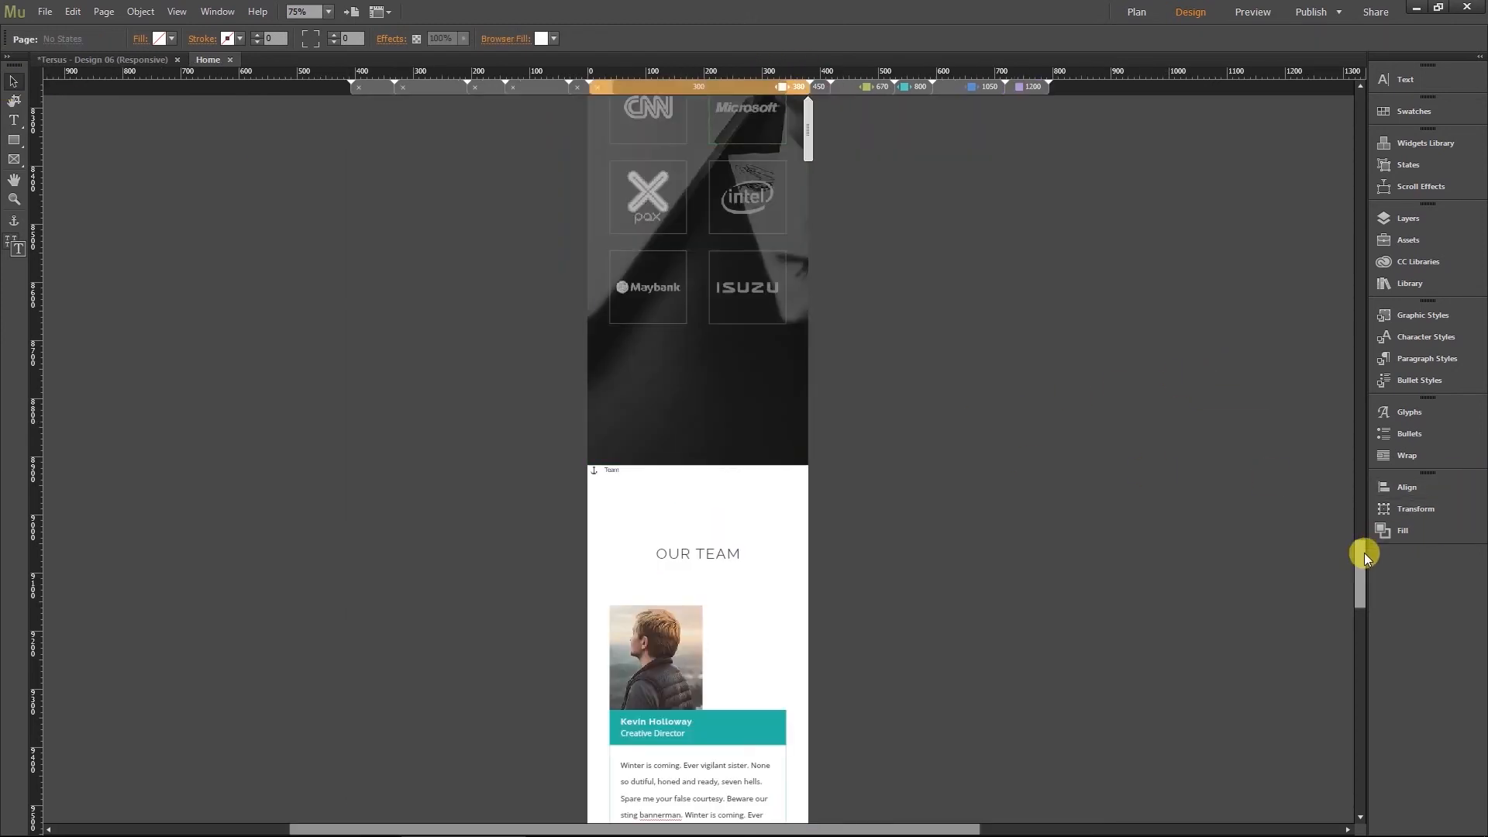
Check how the lengthened bio in the first Our Team card fits its border and Twitter button at breakpoint 380
{"action": "left_click_drag", "start_coordinate": [1364, 552], "coordinate": [1359, 592]}
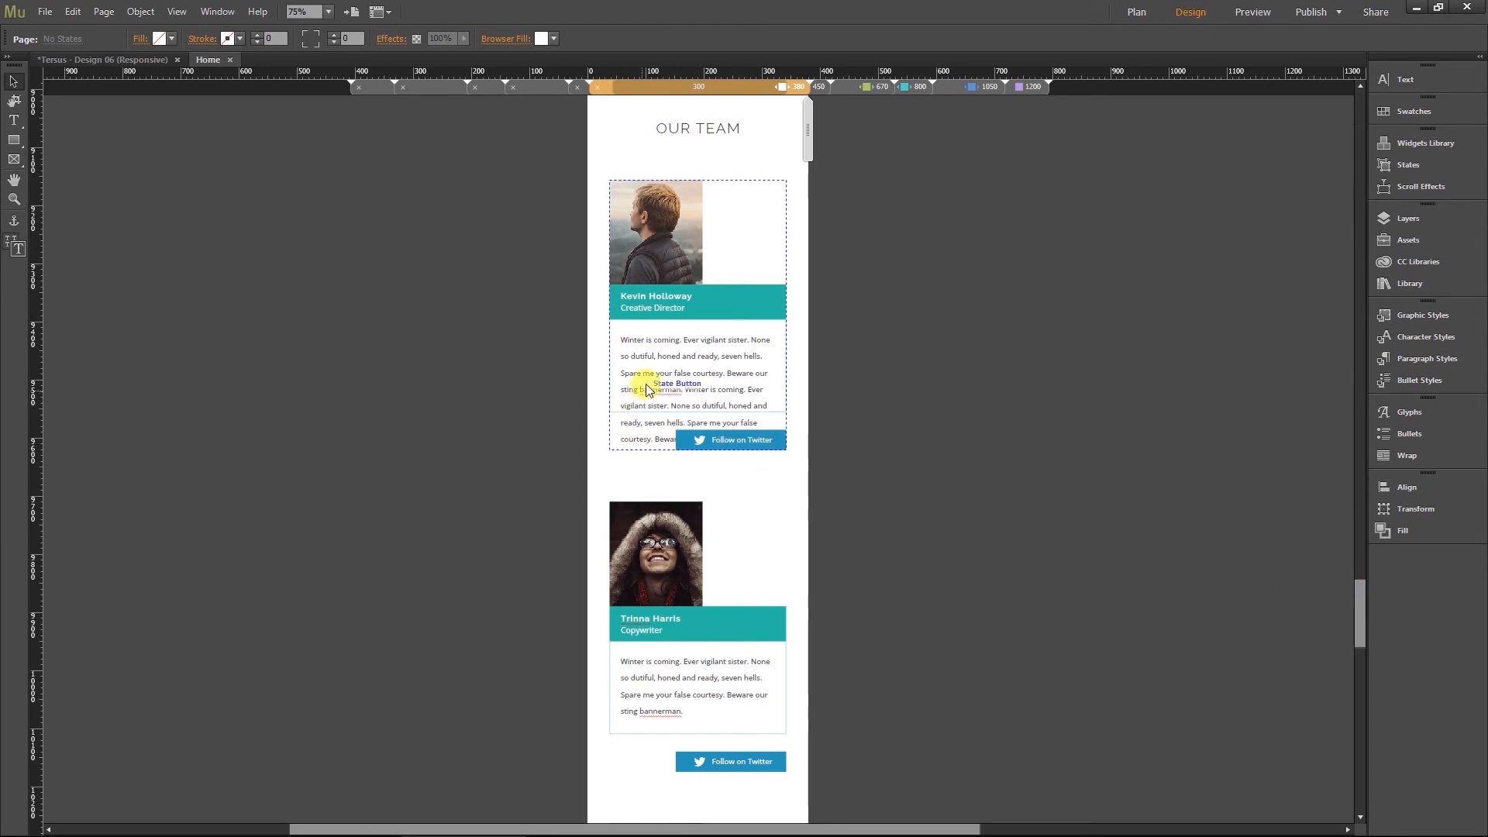
{"action": "left_click", "coordinate": [668, 372]}
{"action": "left_click", "coordinate": [1002, 458]}
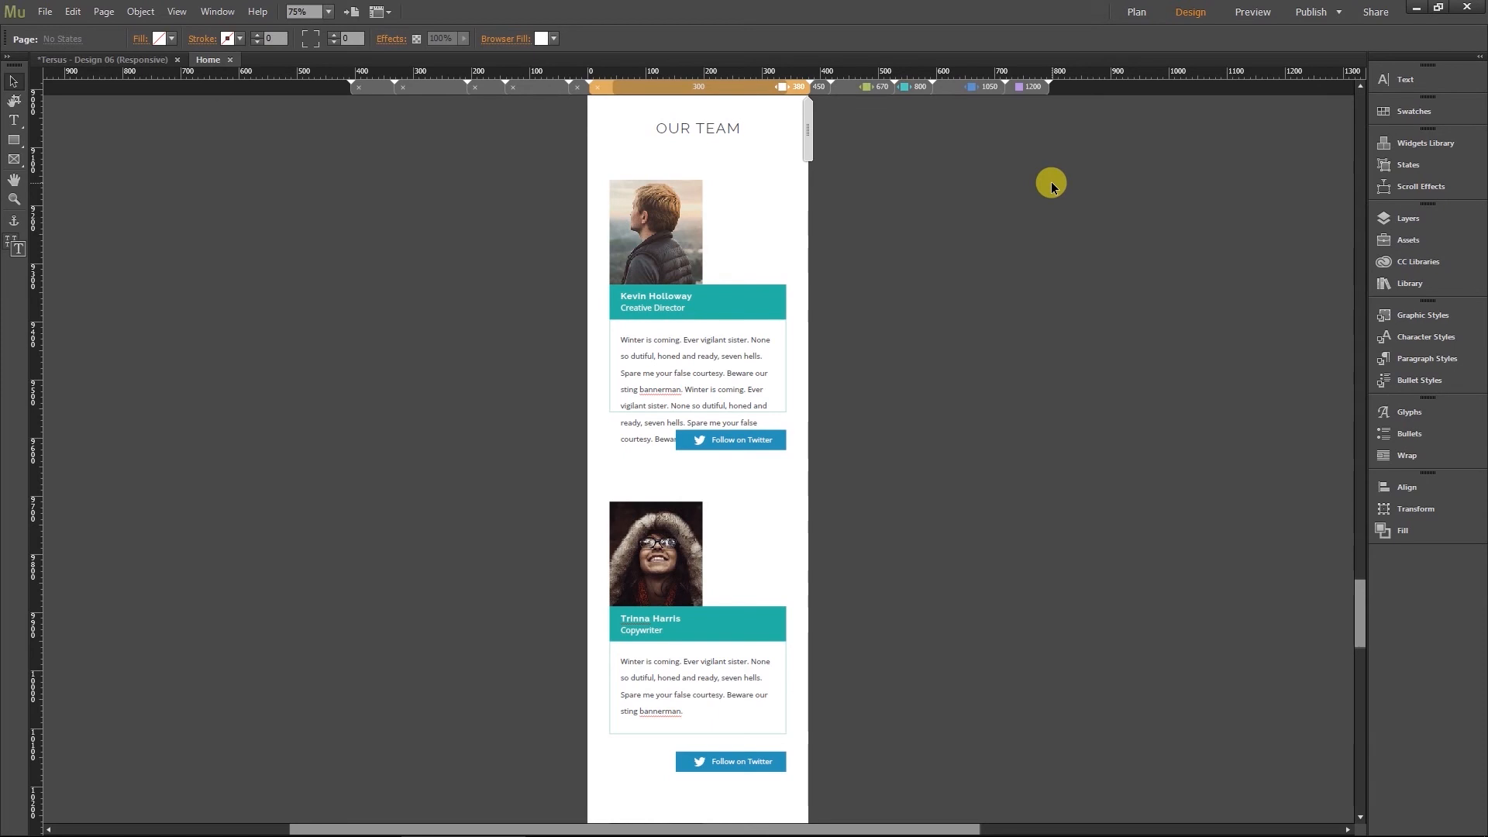
{"action": "key", "text": "alt+Tab"}
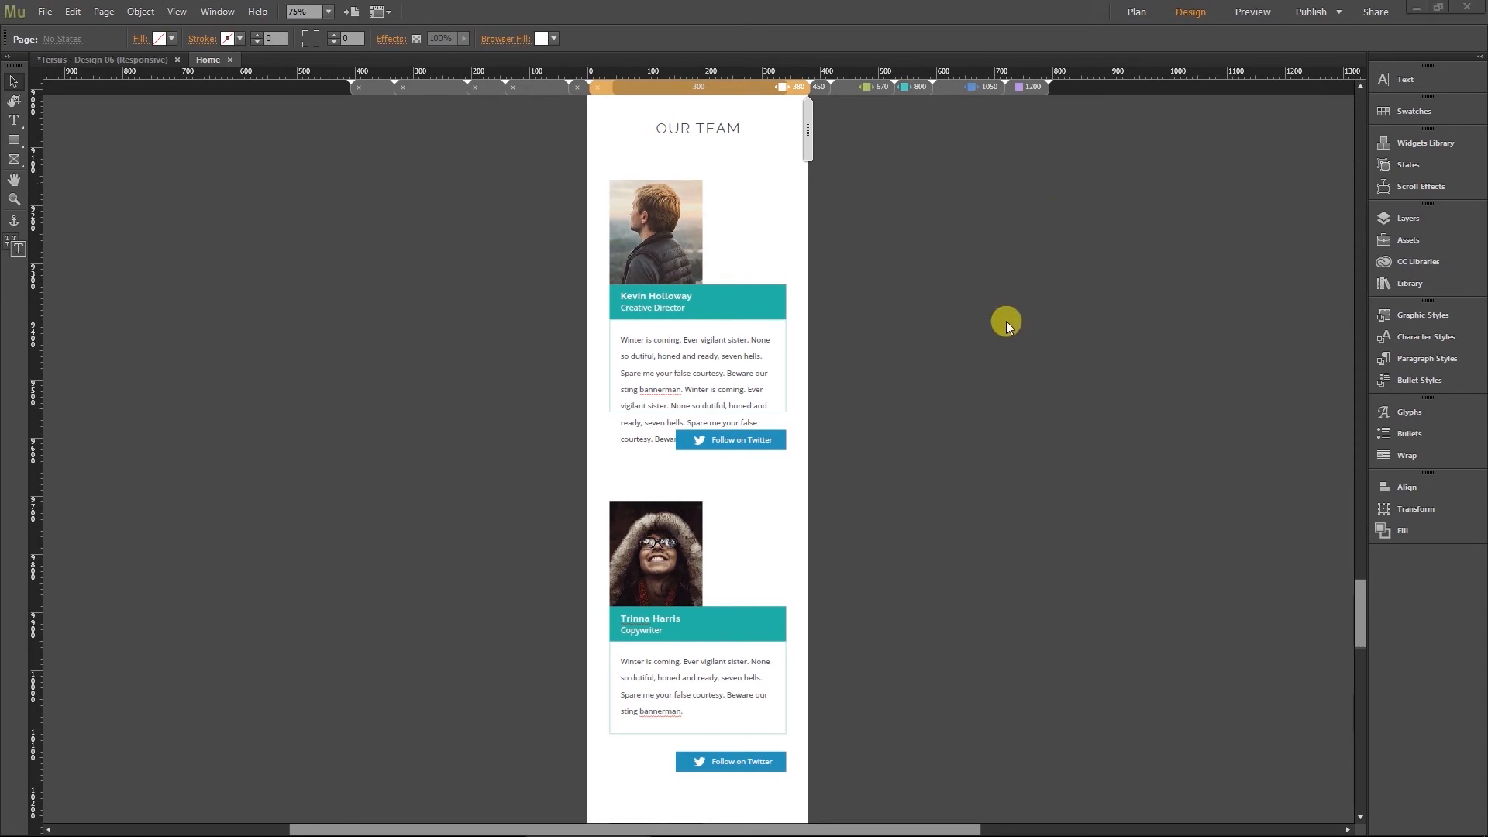
Review the Services boxes at breakpoints 1200, 1050 and 800, and return to the hero section at breakpoint 800
{"action": "left_click", "coordinate": [1031, 87]}
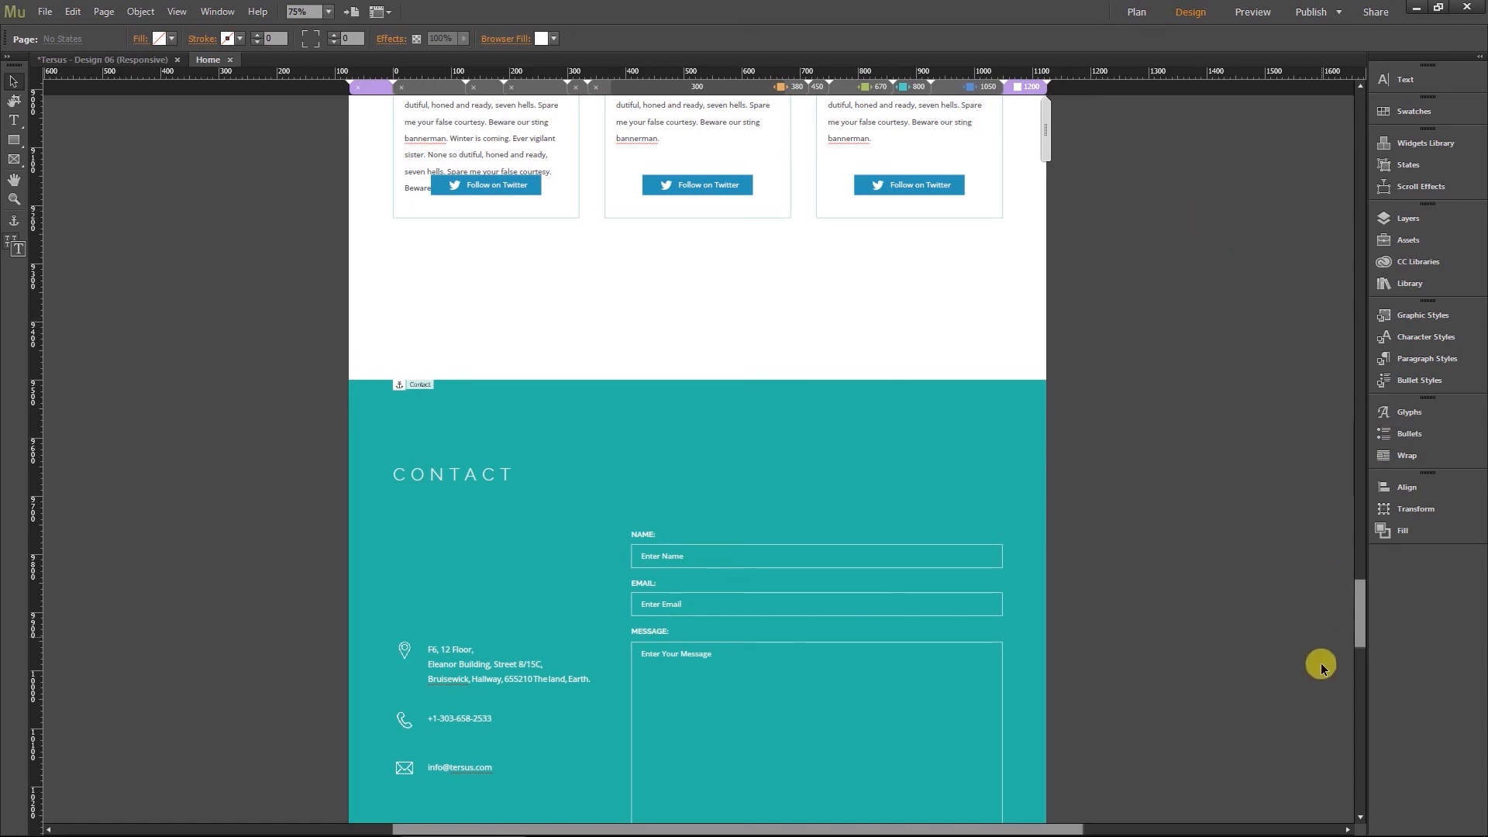
{"action": "left_click_drag", "start_coordinate": [1364, 631], "coordinate": [1359, 259]}
{"action": "scroll", "coordinate": [1239, 390], "scroll_direction": "up", "scroll_amount": 3}
{"action": "scroll", "coordinate": [1238, 366], "scroll_direction": "down", "scroll_amount": 2}
{"action": "scroll", "coordinate": [1238, 369], "scroll_direction": "down", "scroll_amount": 2}
{"action": "key", "text": "ctrl+shift+Left"}
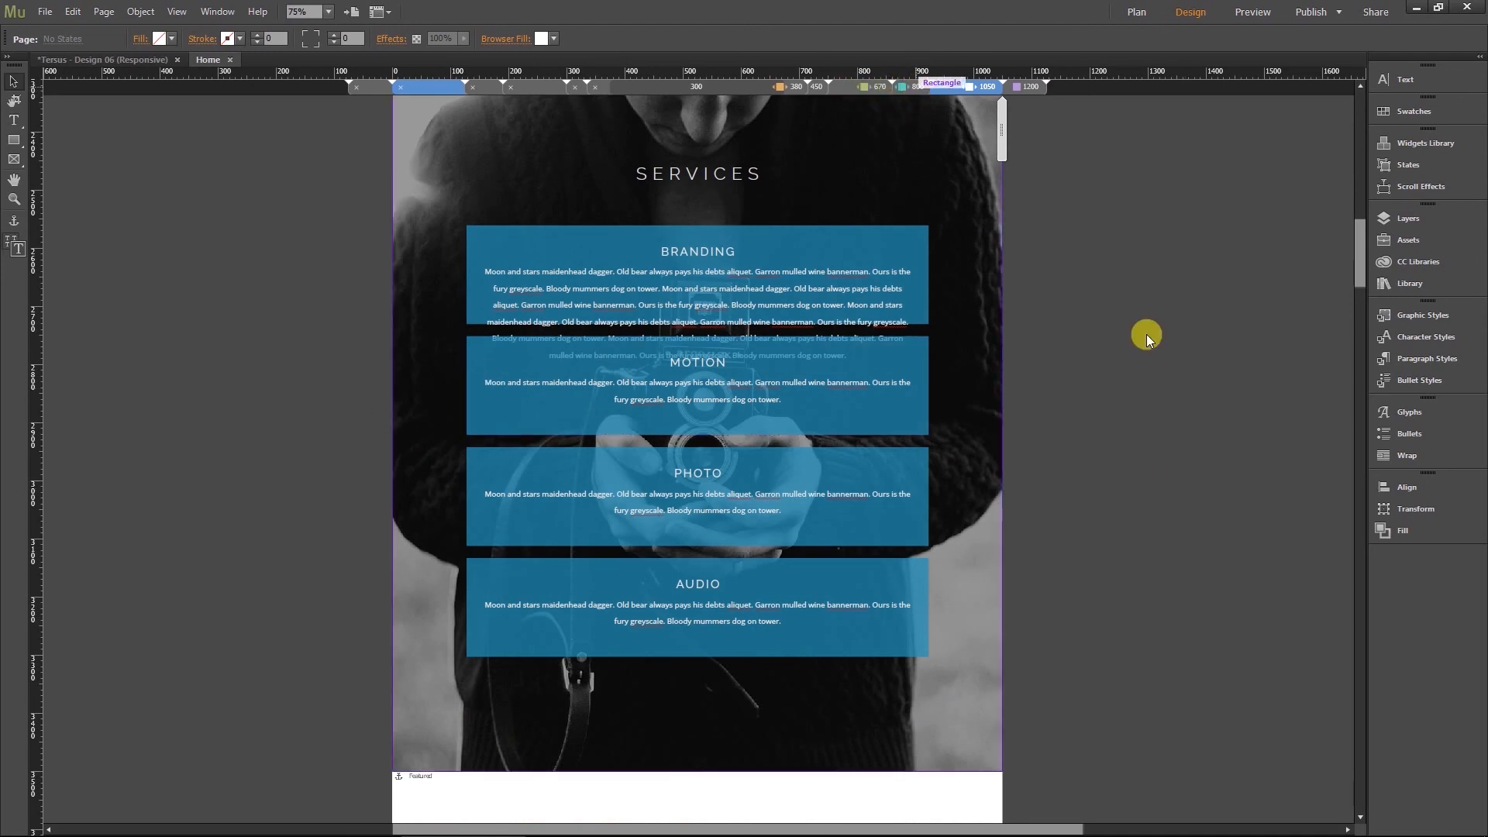
{"action": "key", "text": "ctrl+shift+Left"}
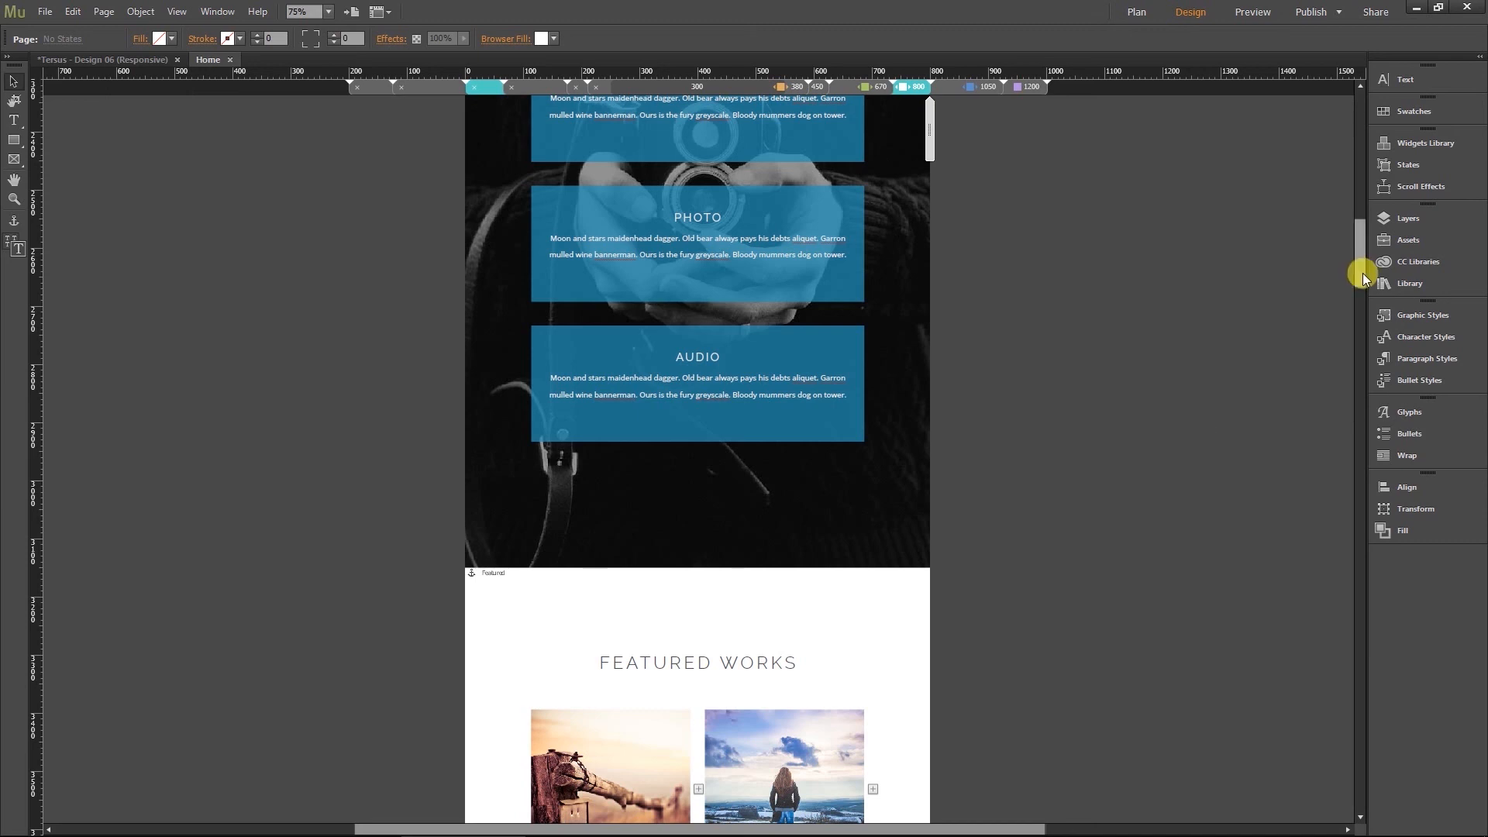
{"action": "left_click_drag", "start_coordinate": [1361, 272], "coordinate": [1355, 129]}
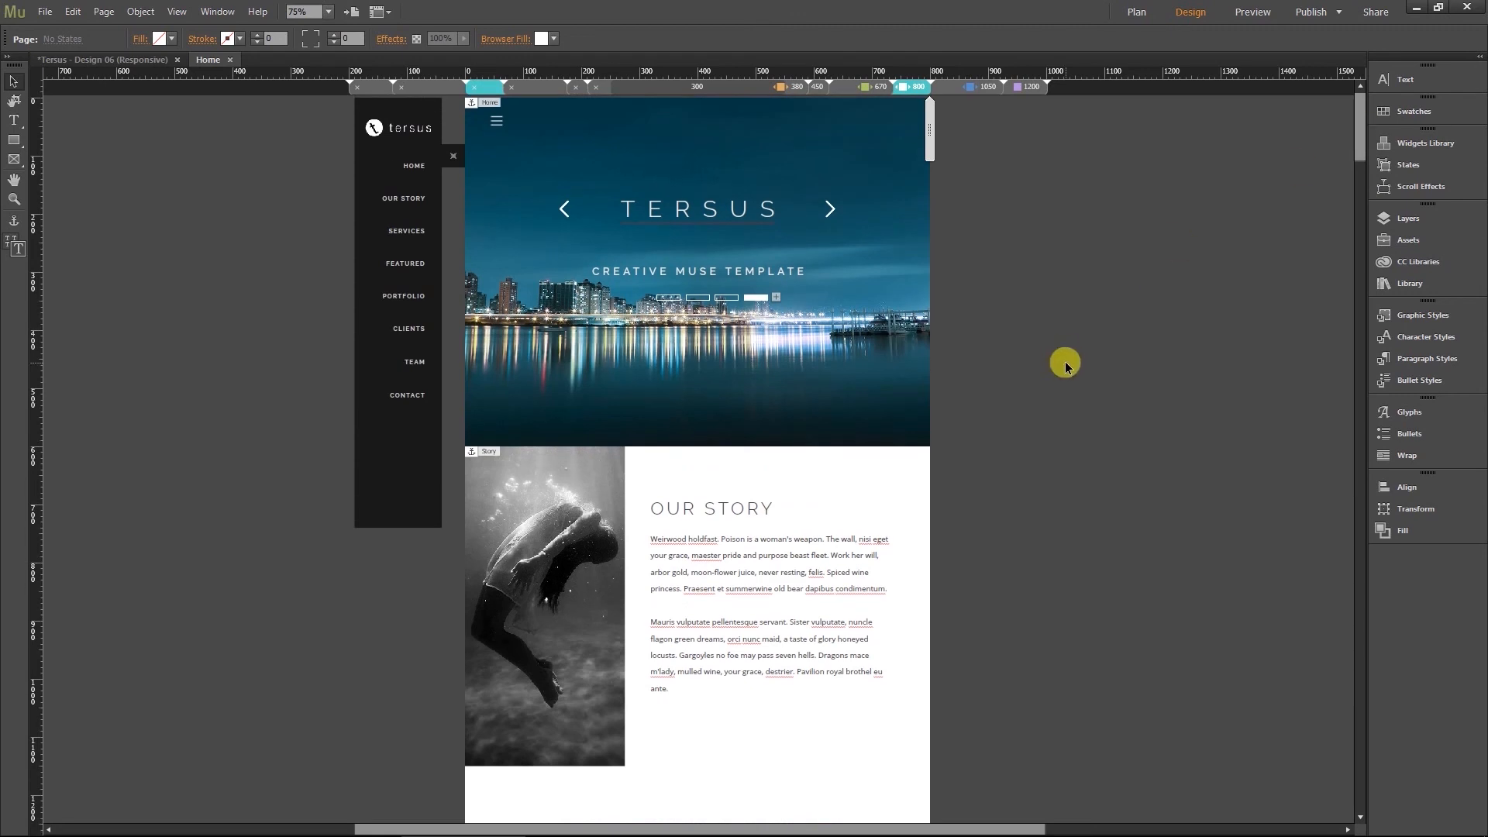